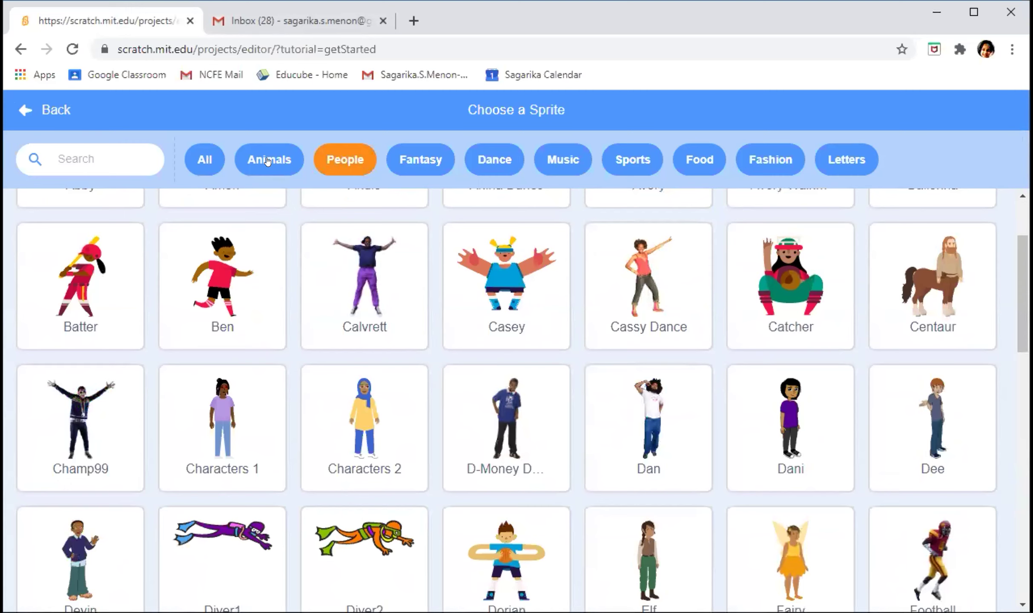
Add the Cat sprite from the Animals category and move it to the lower-left area of the stage
left_click(289, 161)
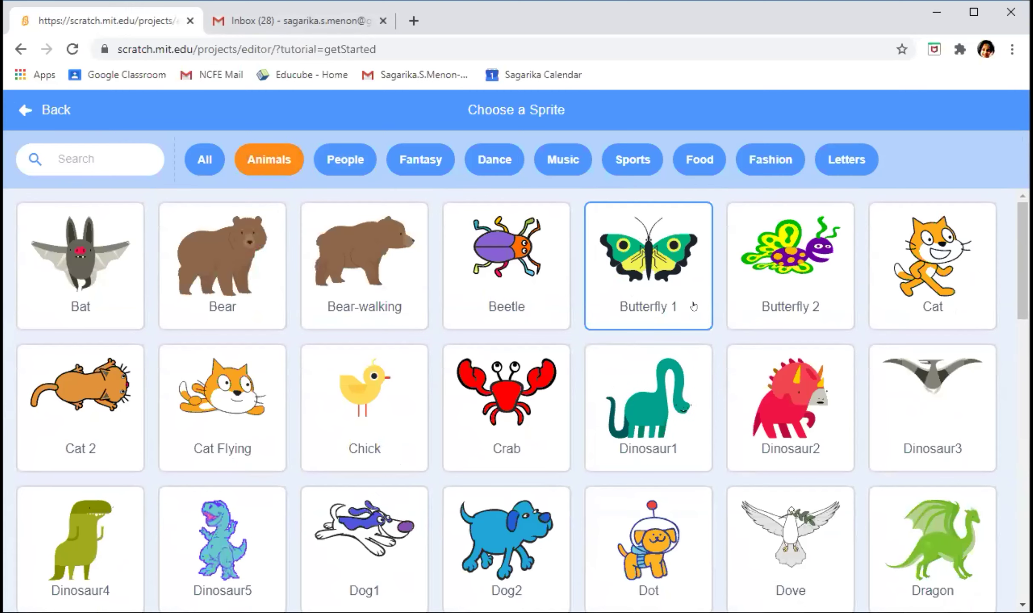
scroll(742, 456, "down", 8)
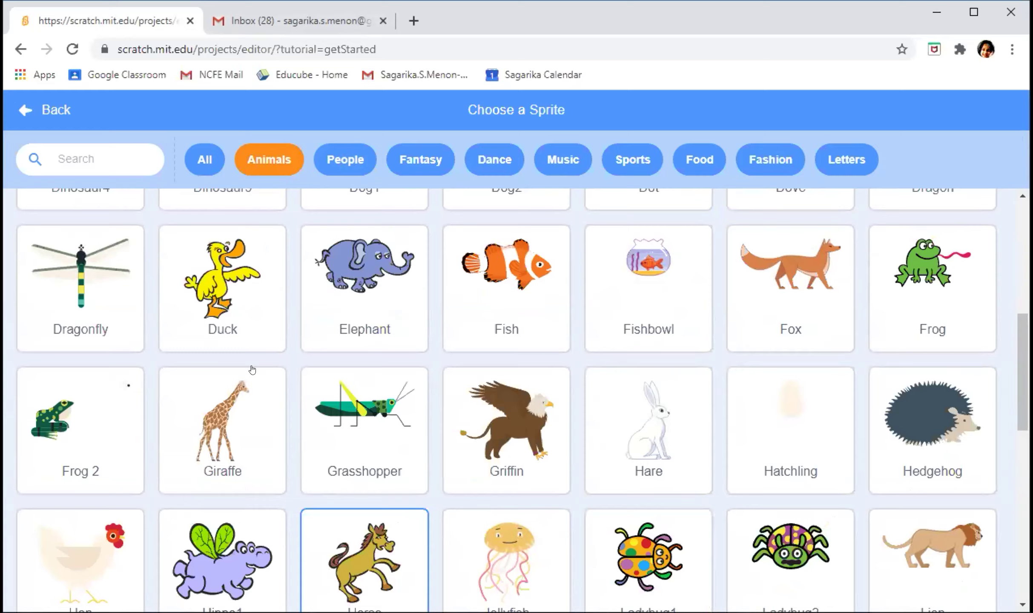
scroll(253, 369, "up", 8)
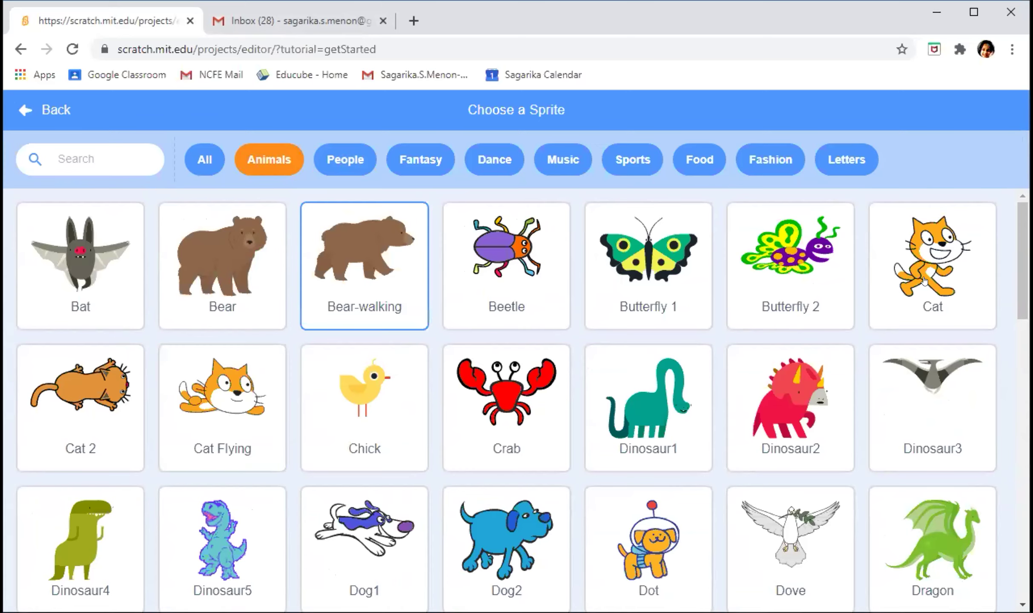
left_click(831, 264)
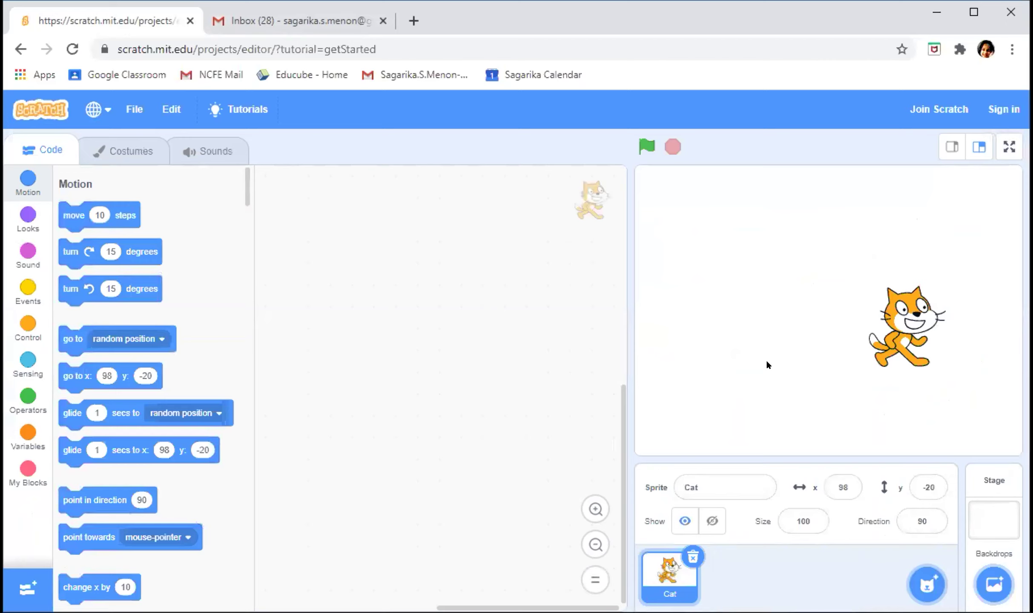
left_click_drag(895, 313, 572, 353)
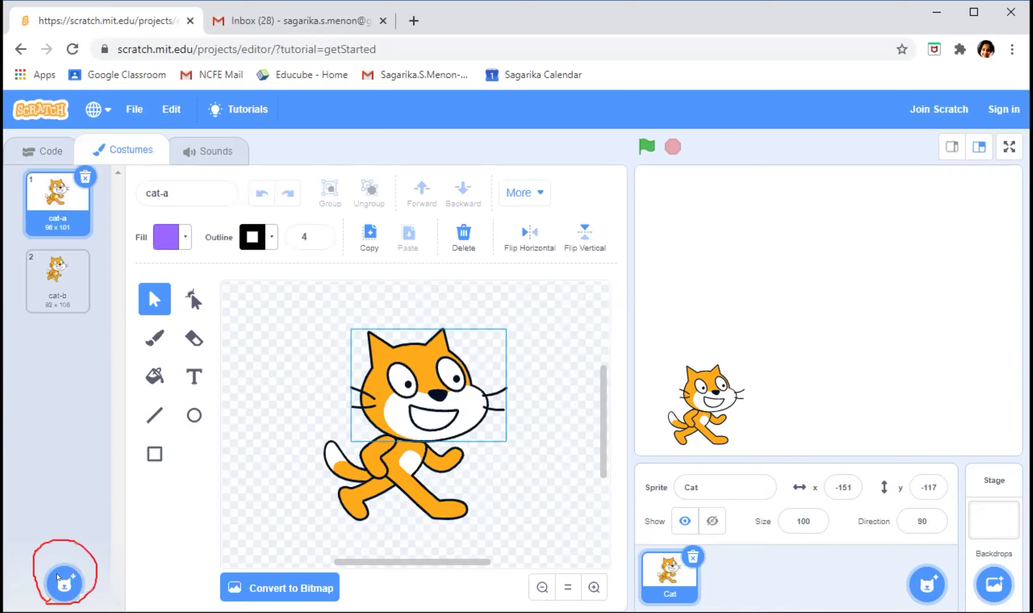
Add the red electric guitar from the Music category as a new costume of the Cat sprite
left_click(64, 584)
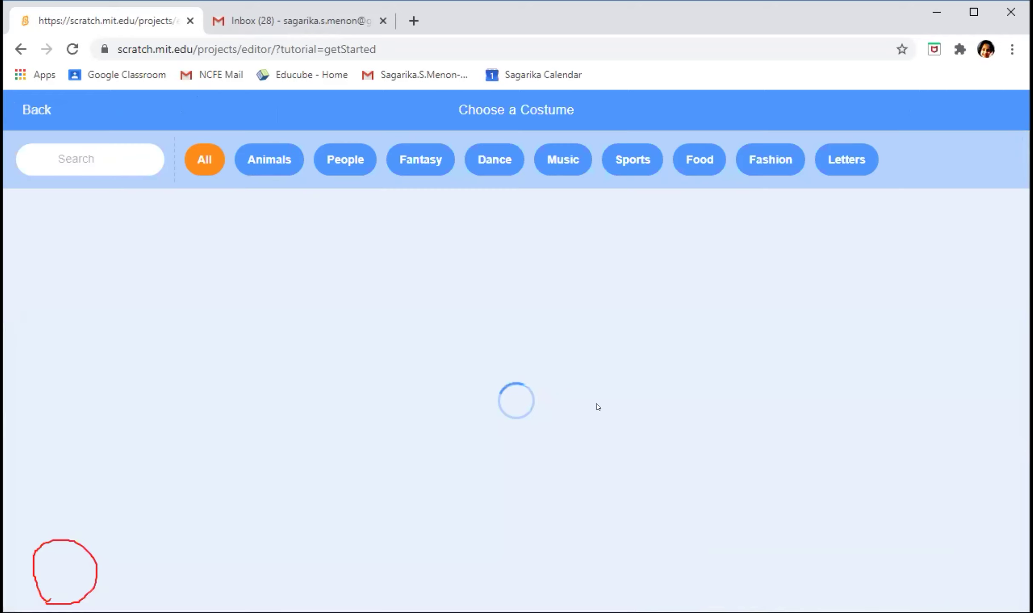
left_click(547, 160)
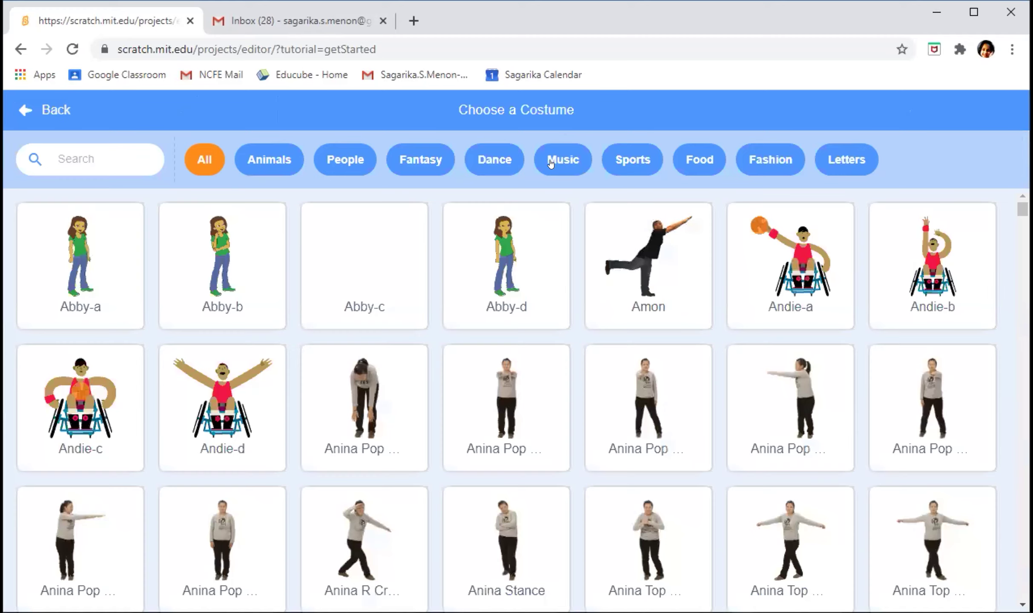
left_click(550, 163)
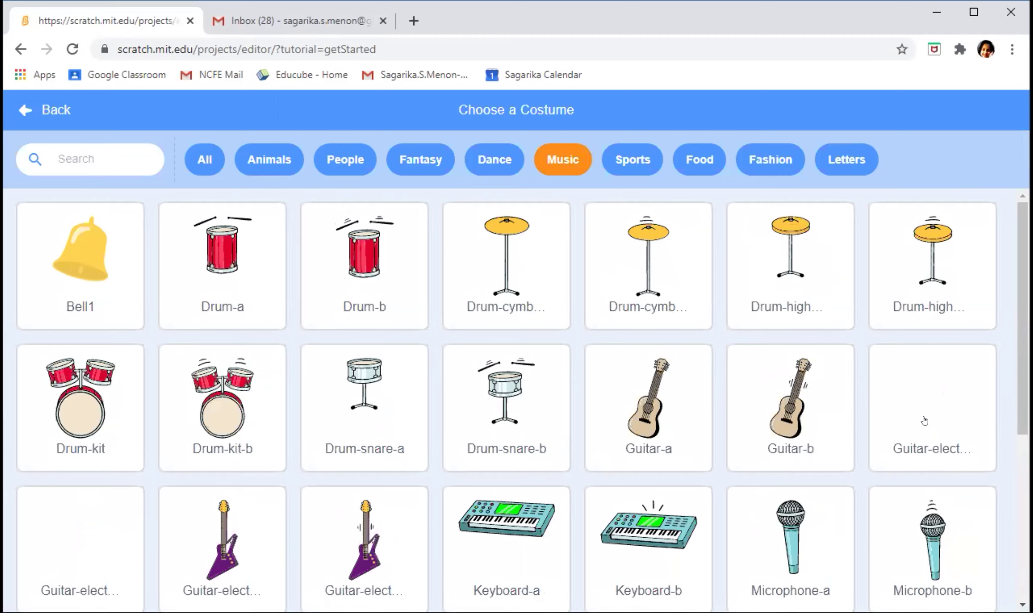
scroll(928, 404, "down", 7)
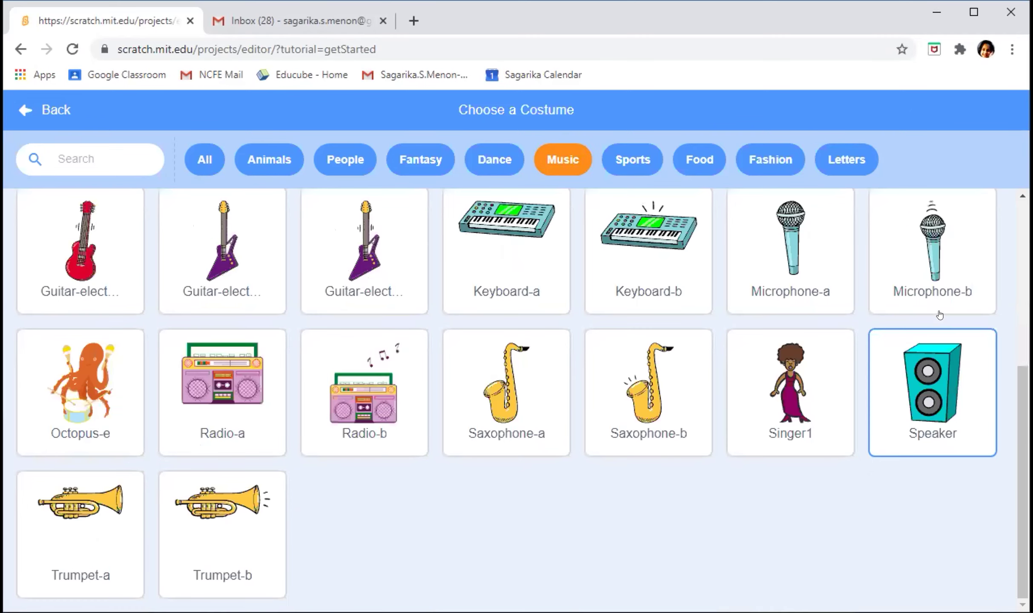
scroll(927, 298, "up", 2)
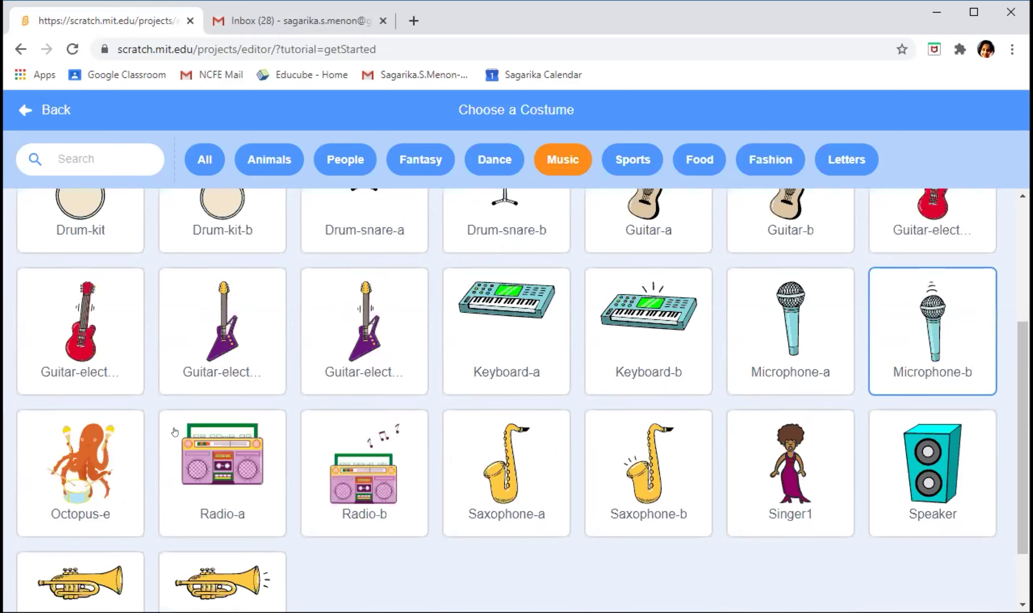
scroll(175, 431, "up", 2)
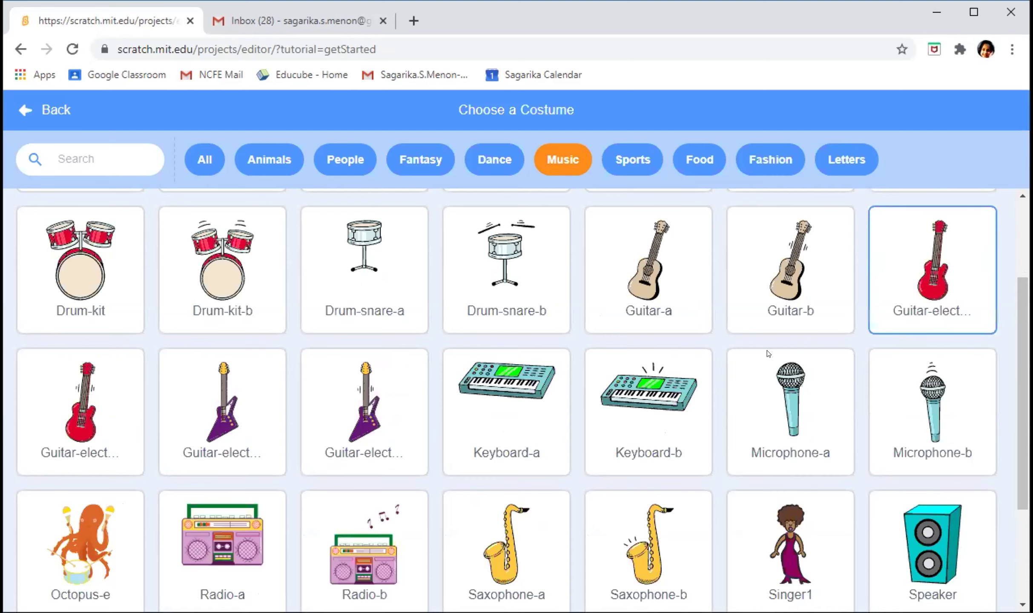
left_click(933, 268)
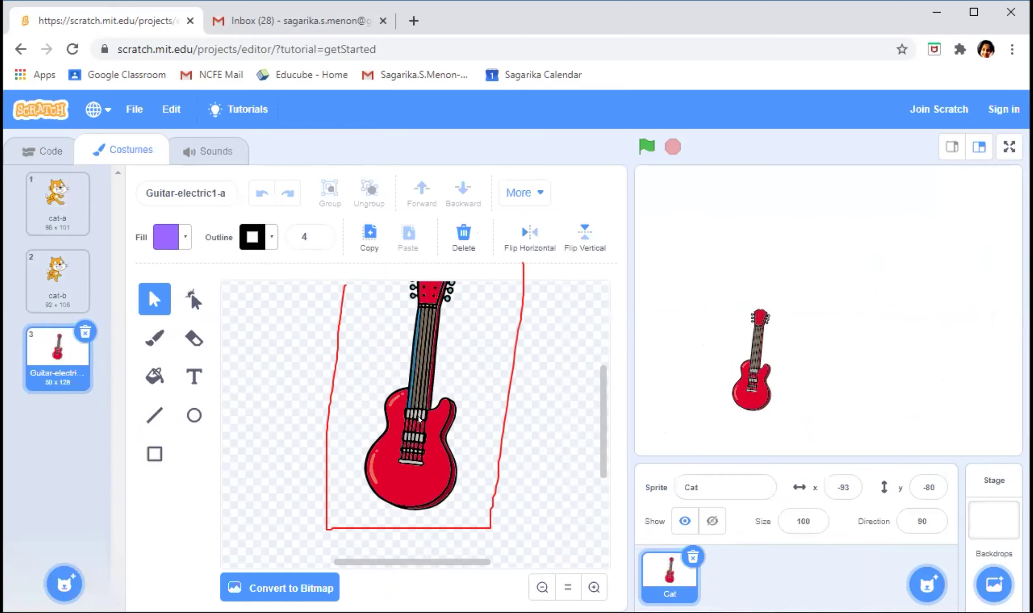
Select all parts of the guitar in the Guitar-electric1-a costume and copy them
left_click(400, 426)
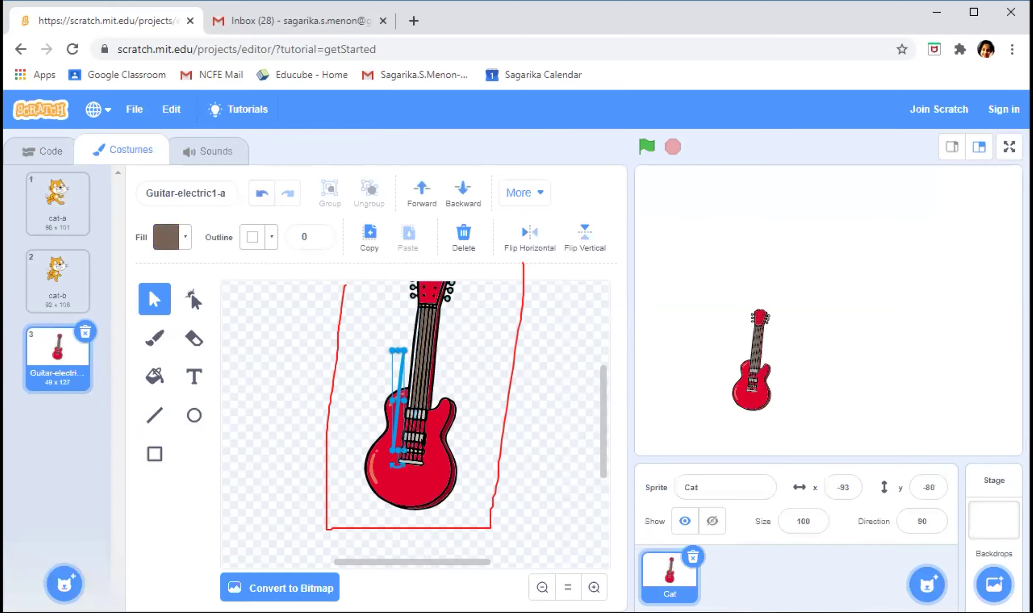
left_click(432, 435)
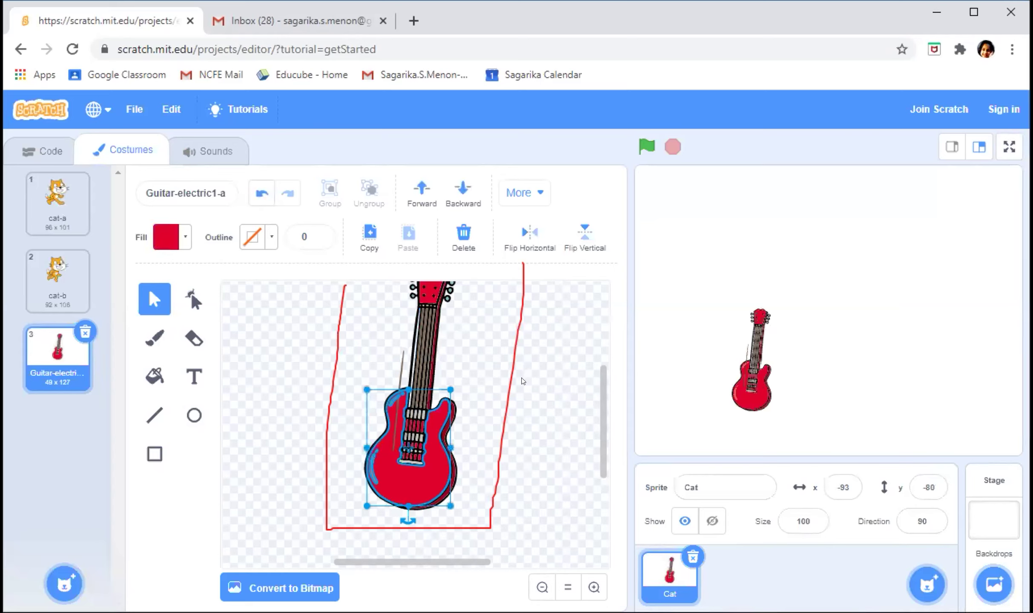
left_click(431, 288)
left_click(431, 291)
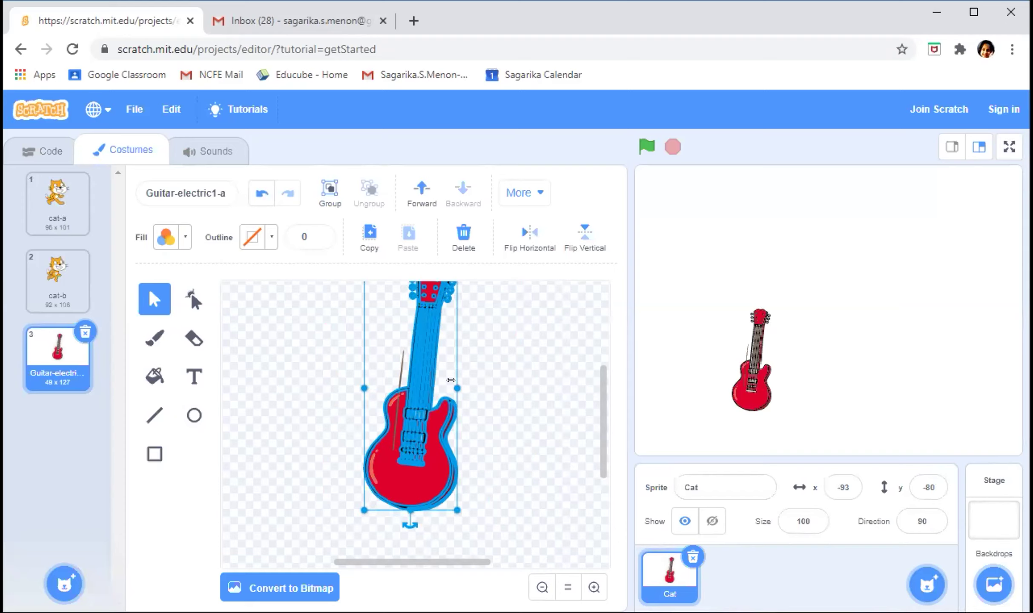
left_click(369, 230)
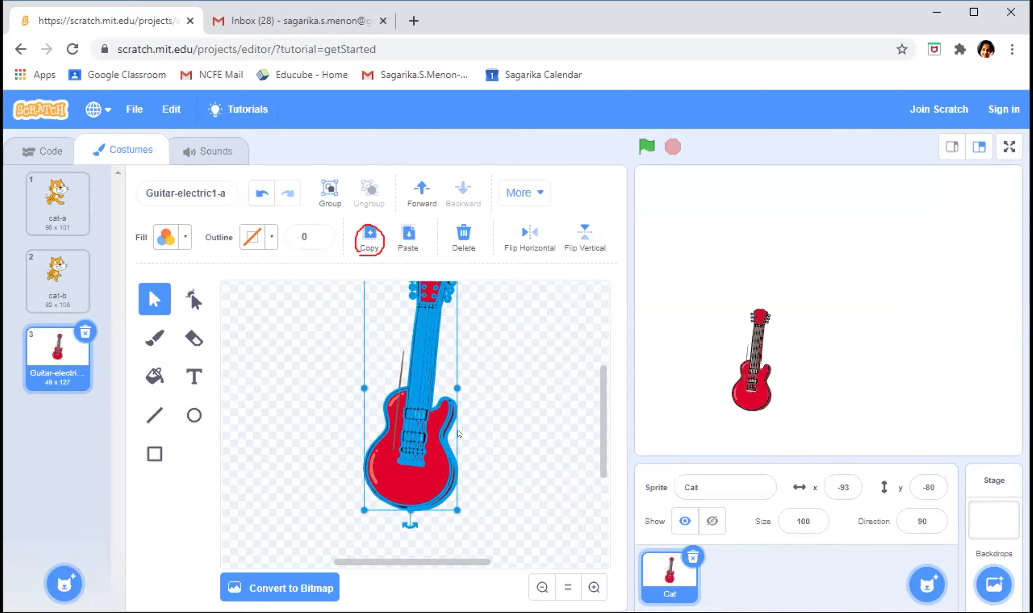
left_click(501, 486)
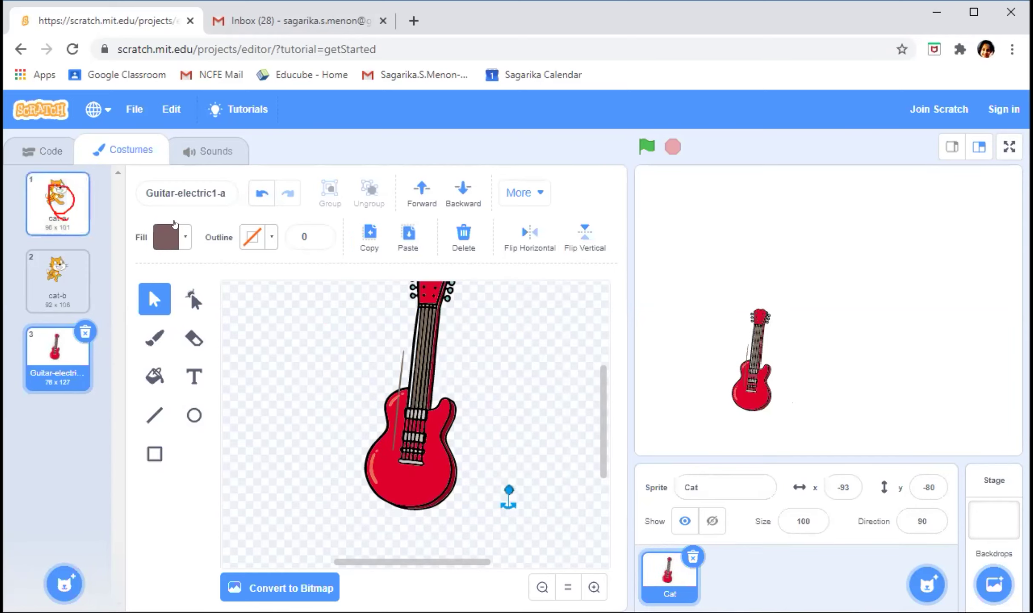
Paste the copied guitar into the cat-a costume and shift the sprite slightly up and right on the stage
left_click(58, 200)
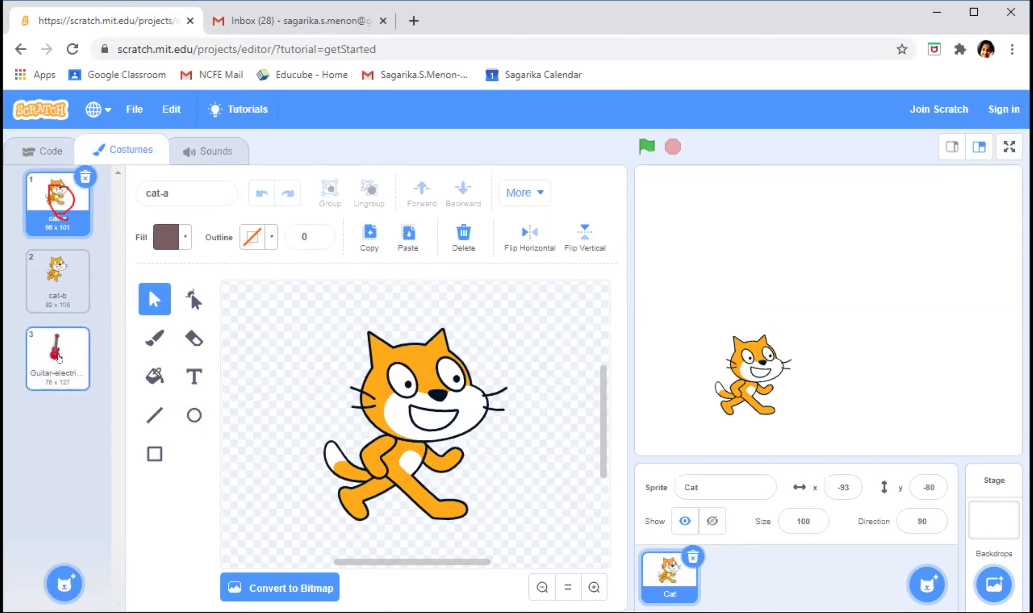
left_click_drag(410, 223, 411, 224)
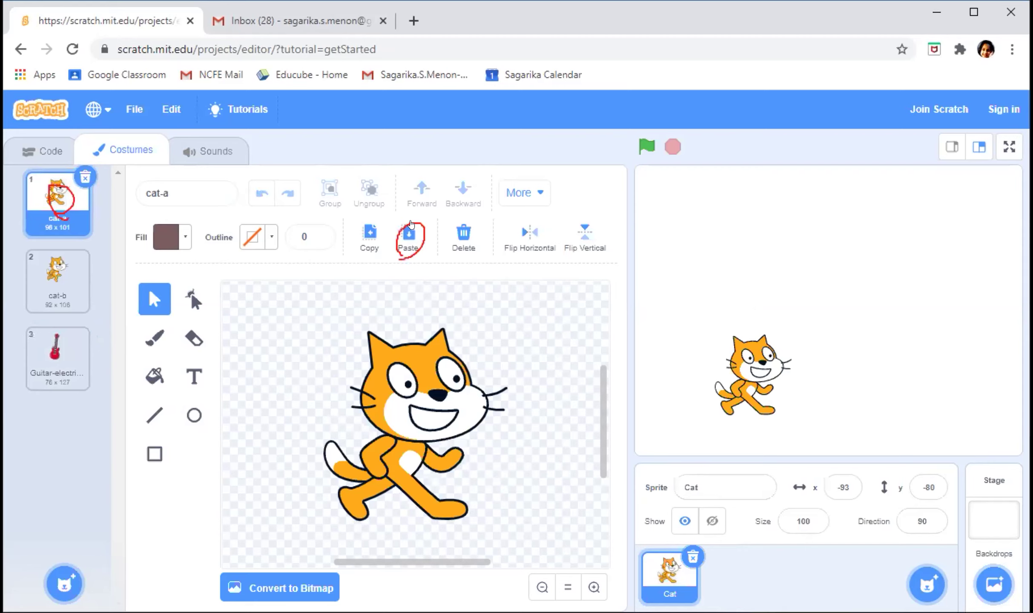
left_click(409, 237)
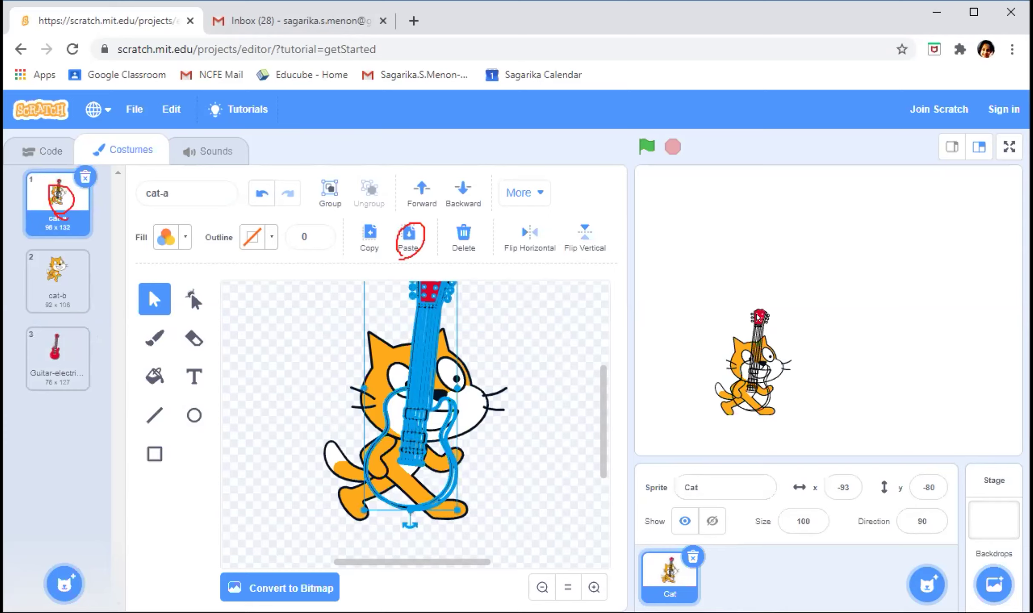
mouse_move(766, 317)
left_mouse_down()
mouse_move(770, 339)
mouse_move(783, 324)
left_mouse_up()
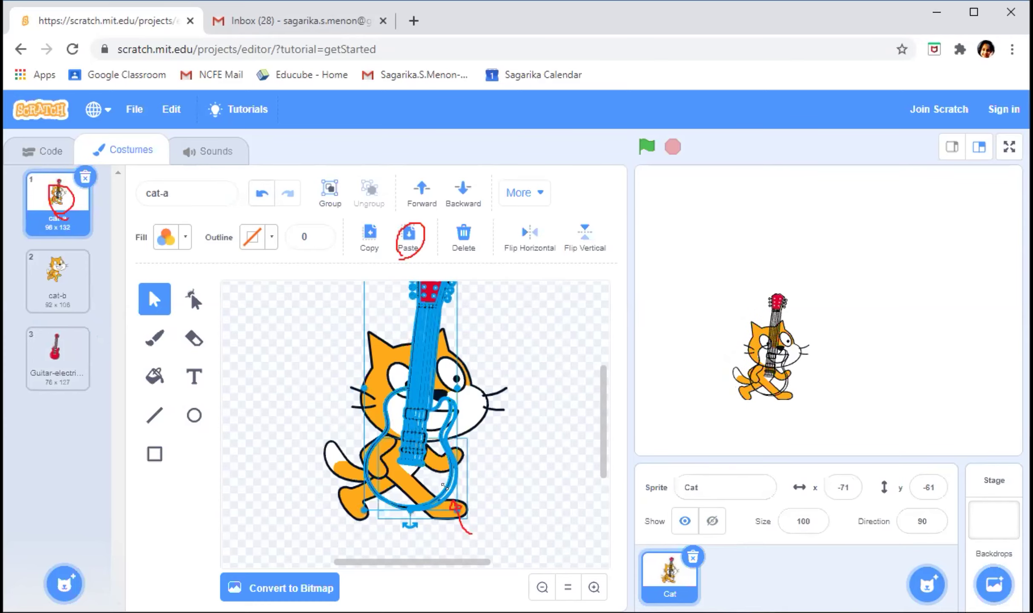
Scale the pasted guitar down to suit the cat and place it in front of the cat, beside its hand
left_click_drag(409, 435, 385, 384)
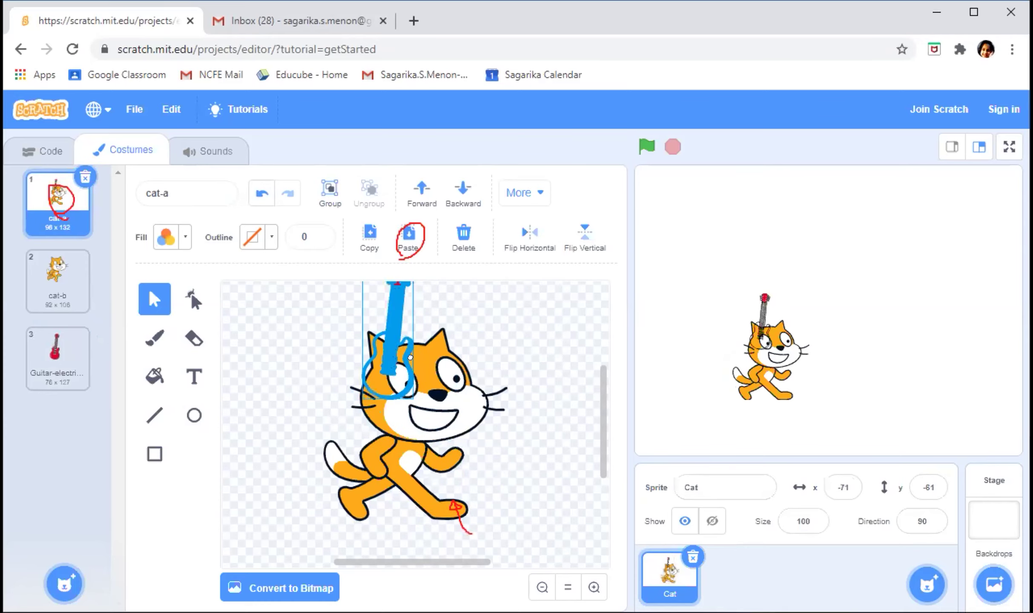
left_click_drag(438, 420, 444, 474)
left_click_drag(454, 532, 476, 432)
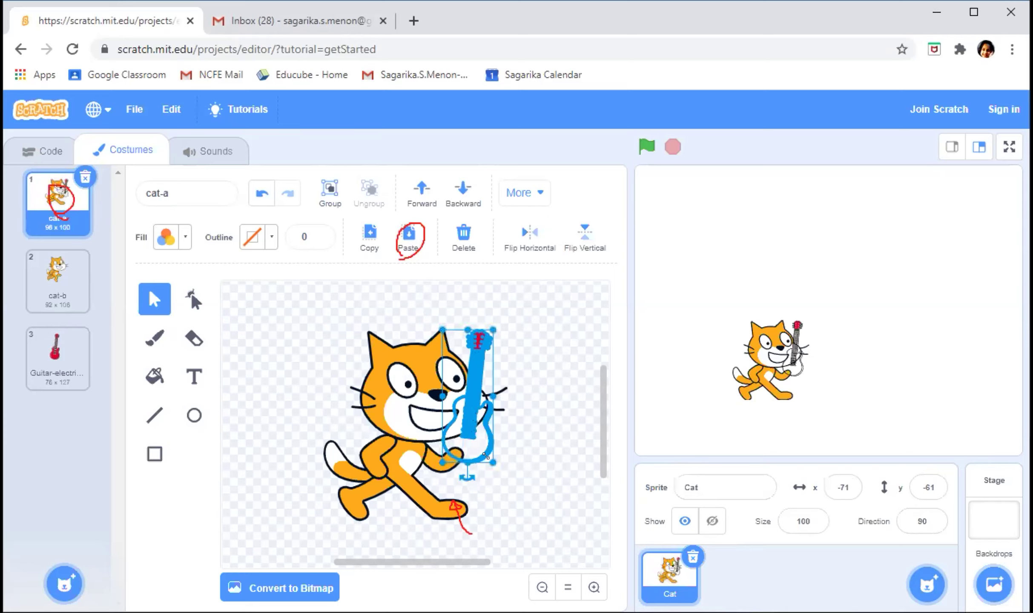
left_click_drag(485, 456, 503, 483)
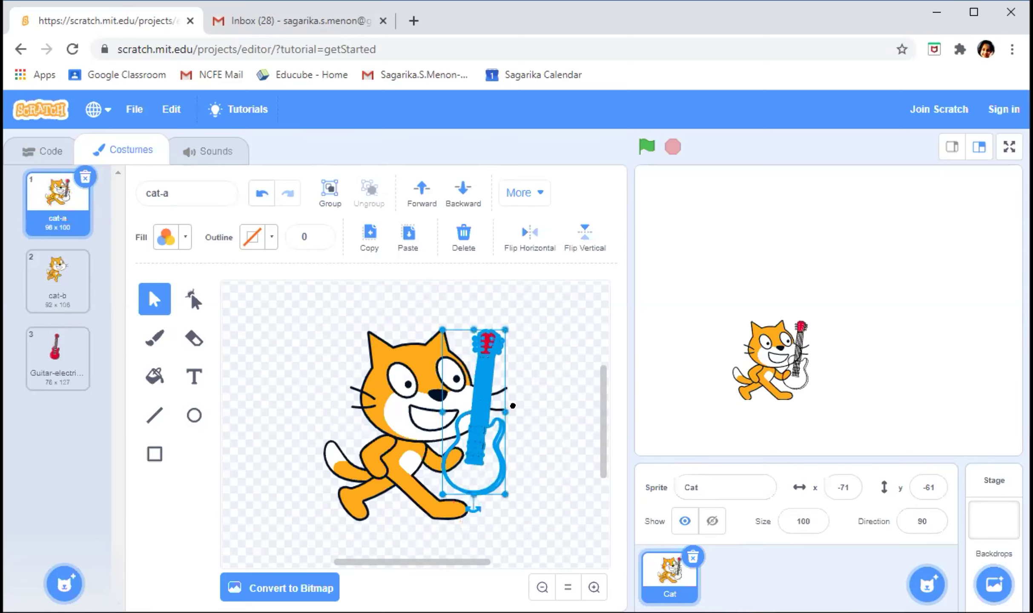
mouse_move(494, 452)
left_mouse_down()
mouse_move(524, 434)
mouse_move(536, 477)
left_mouse_up()
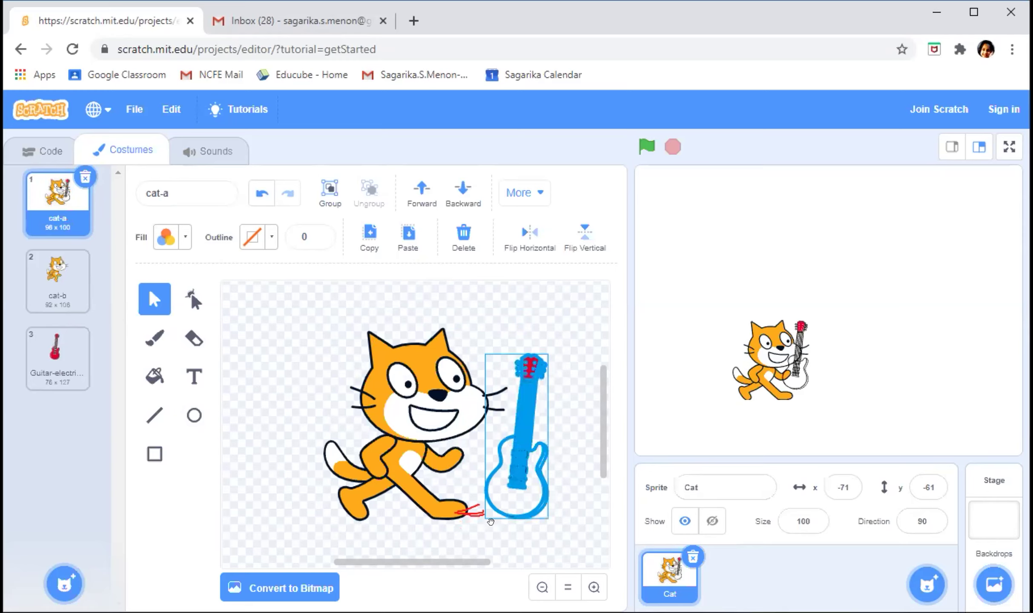
Rotate the guitar clockwise to a diagonal angle and move it onto the cat's body
left_click_drag(515, 532, 439, 536)
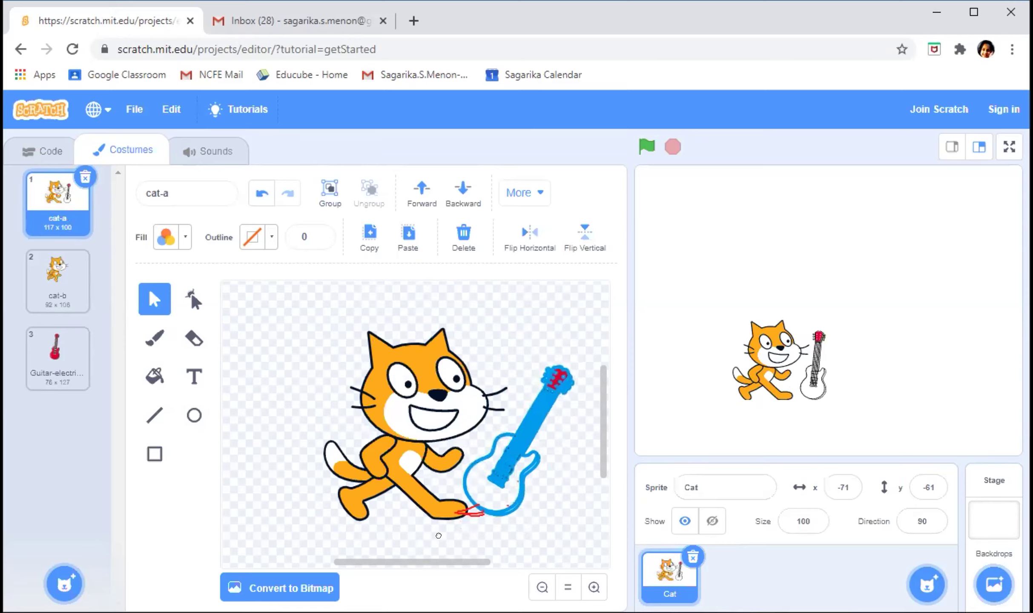
left_click(497, 466)
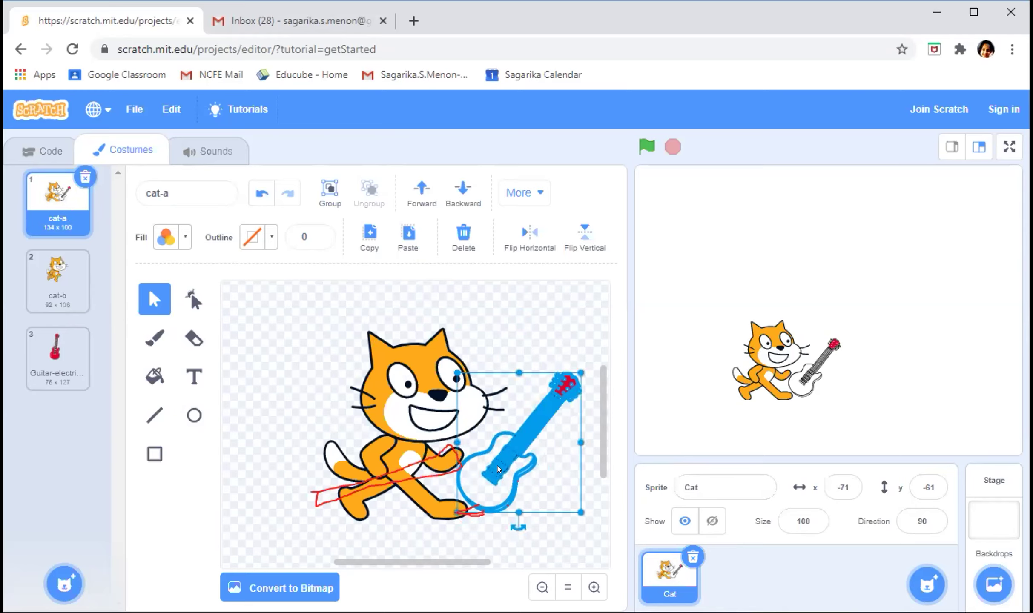
left_click_drag(413, 471, 396, 512)
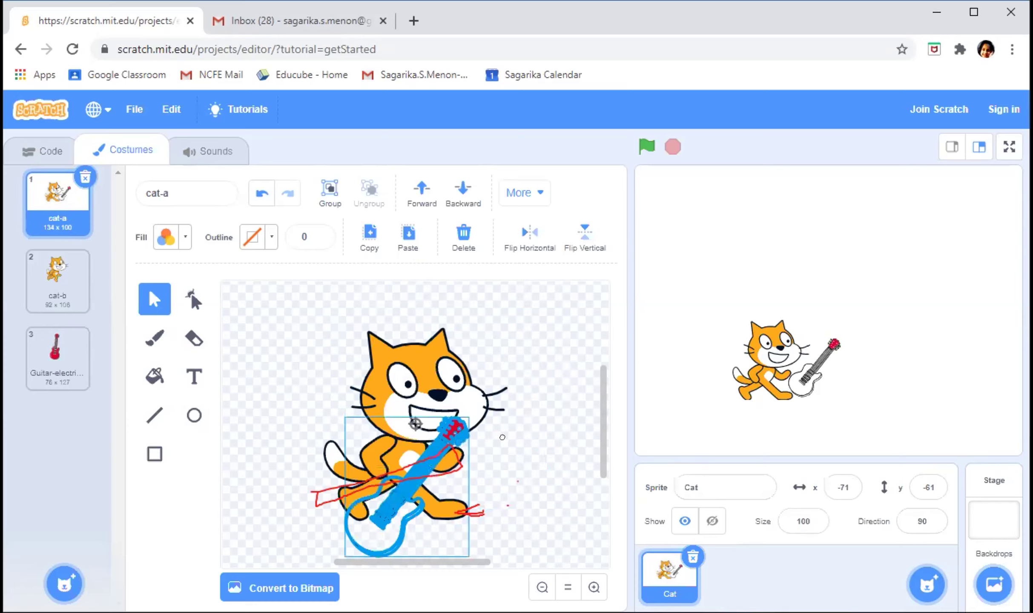
Shrink the tilted guitar slightly and reposition it over the cat's body and legs
left_click_drag(441, 543, 511, 467)
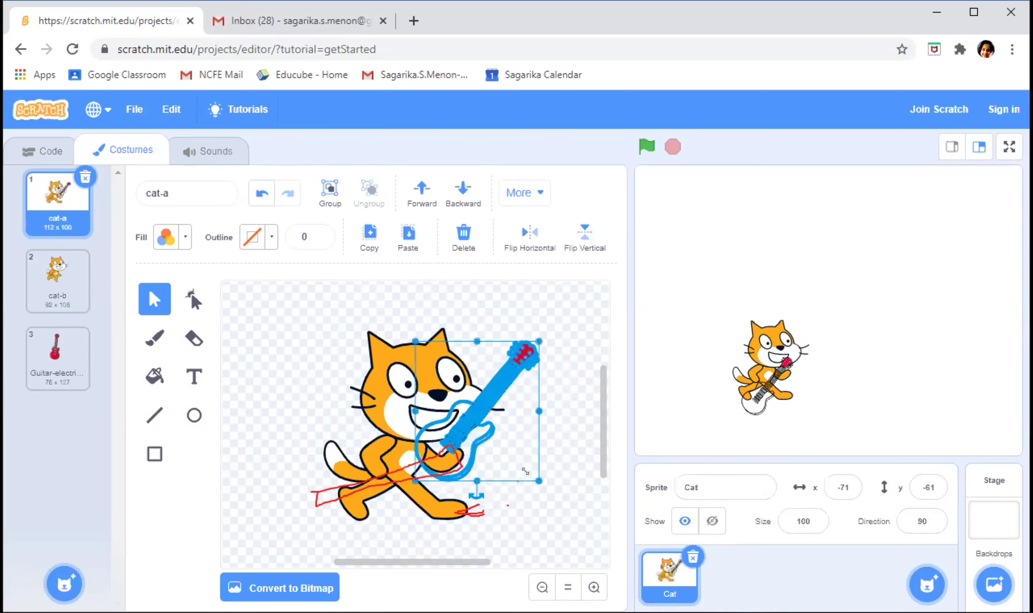
left_click_drag(488, 457, 482, 438)
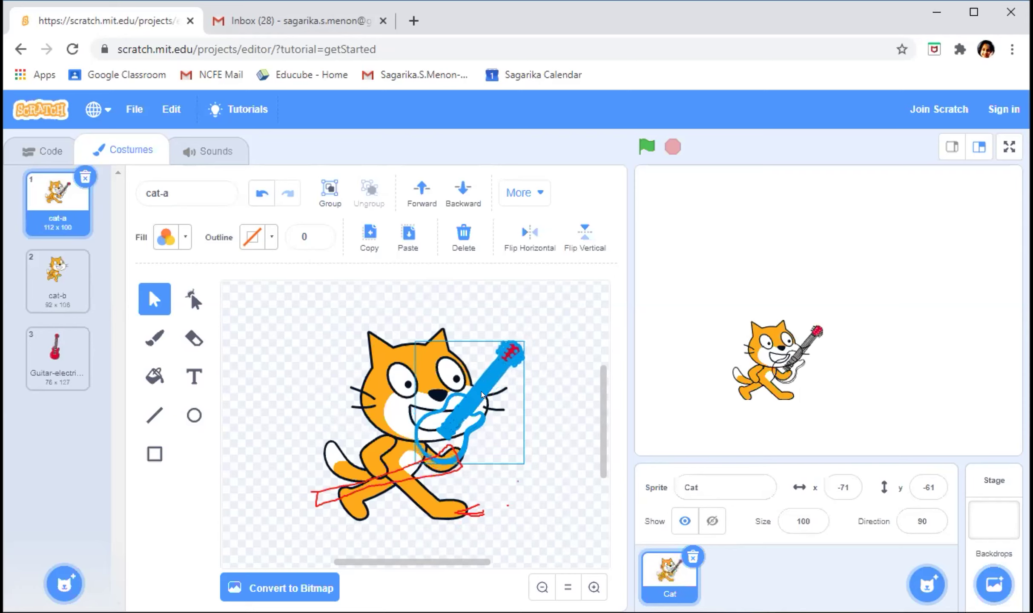
left_click_drag(479, 400, 426, 471)
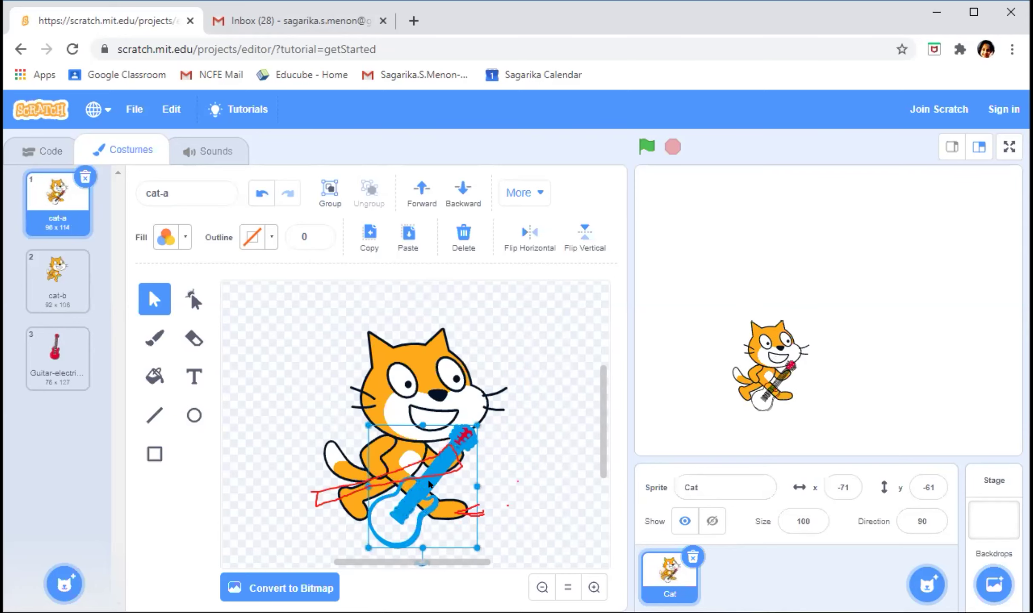
Rotate the guitar to a shallower, closer-to-horizontal angle and position it across the cat's body between its hands
scroll(433, 446, "left", 2)
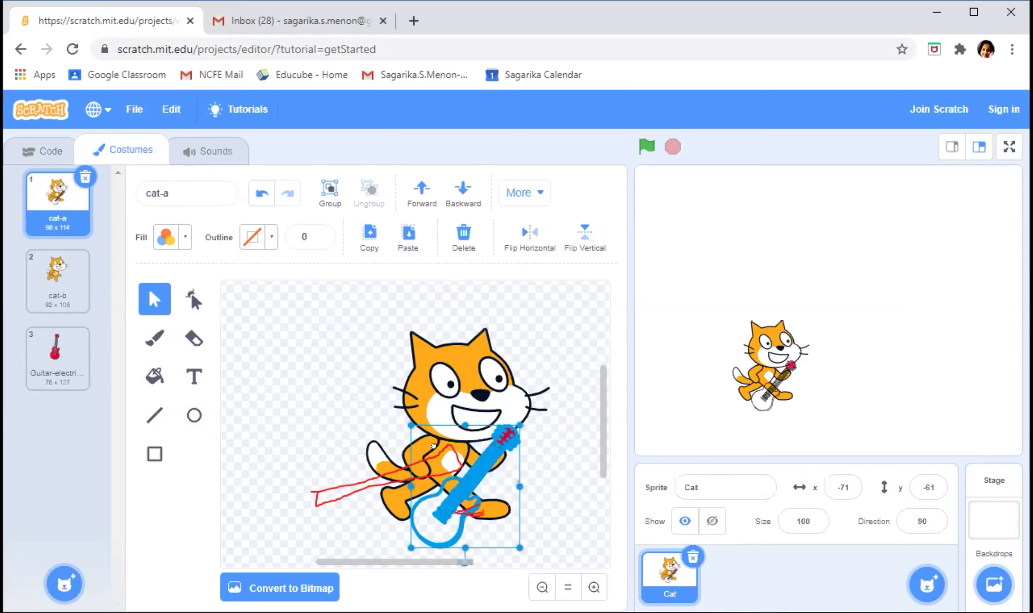
scroll(434, 446, "right", 2)
key("ctrl+z")
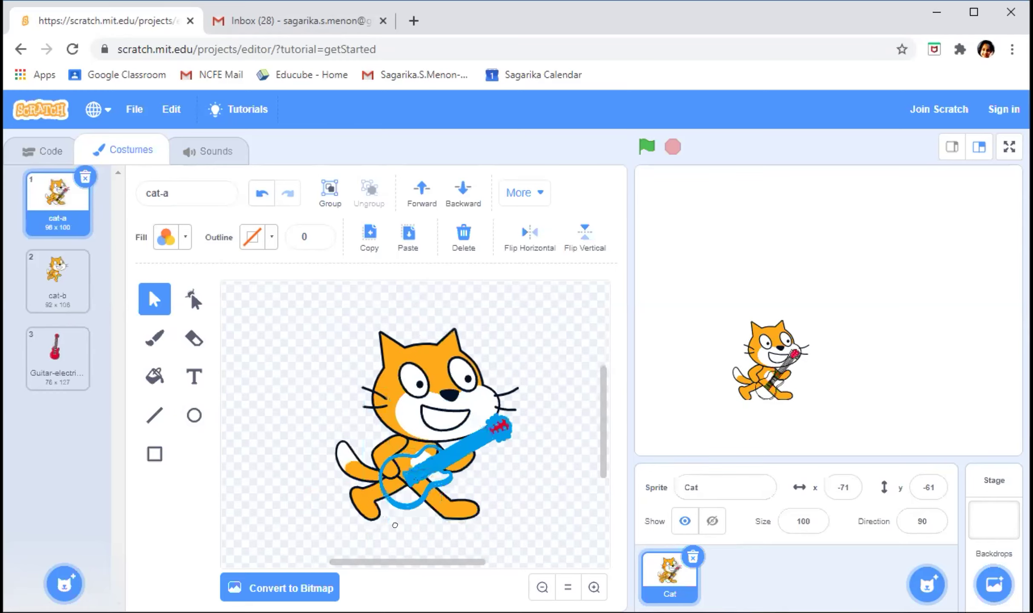
key("ctrl+z")
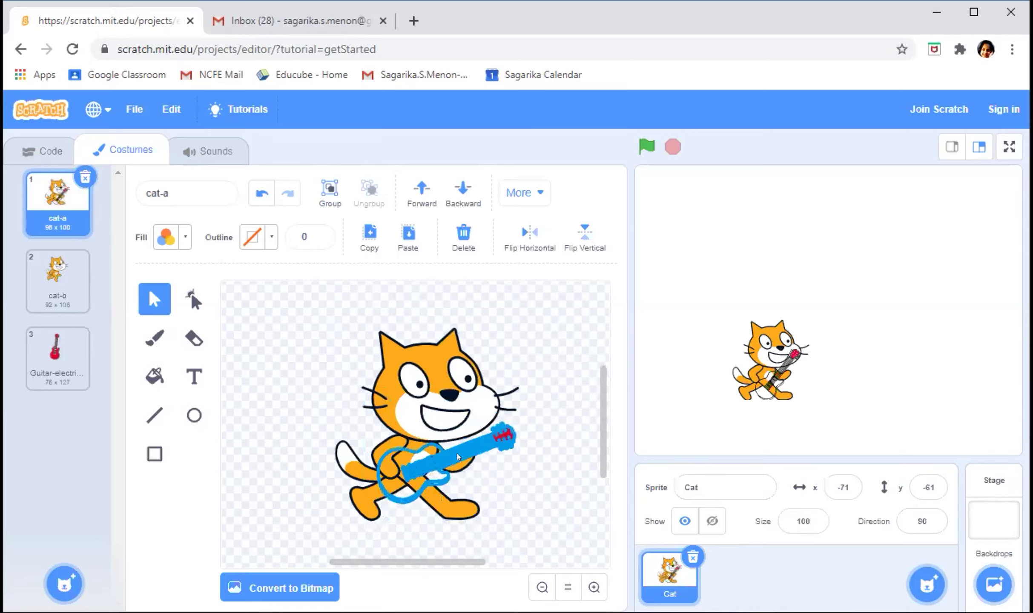
key("ctrl+z")
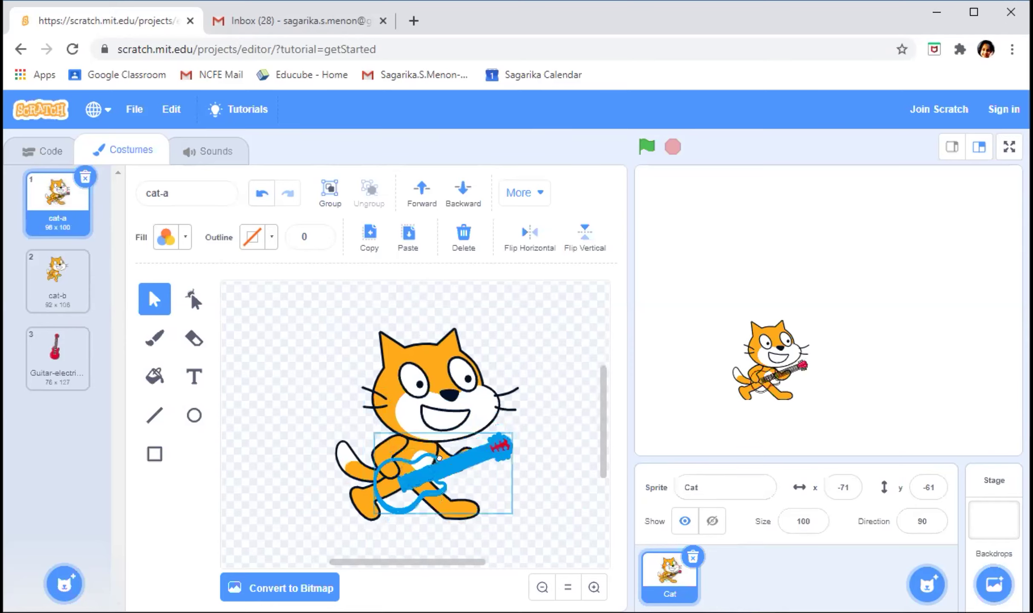
key("ctrl+z")
left_click(446, 467)
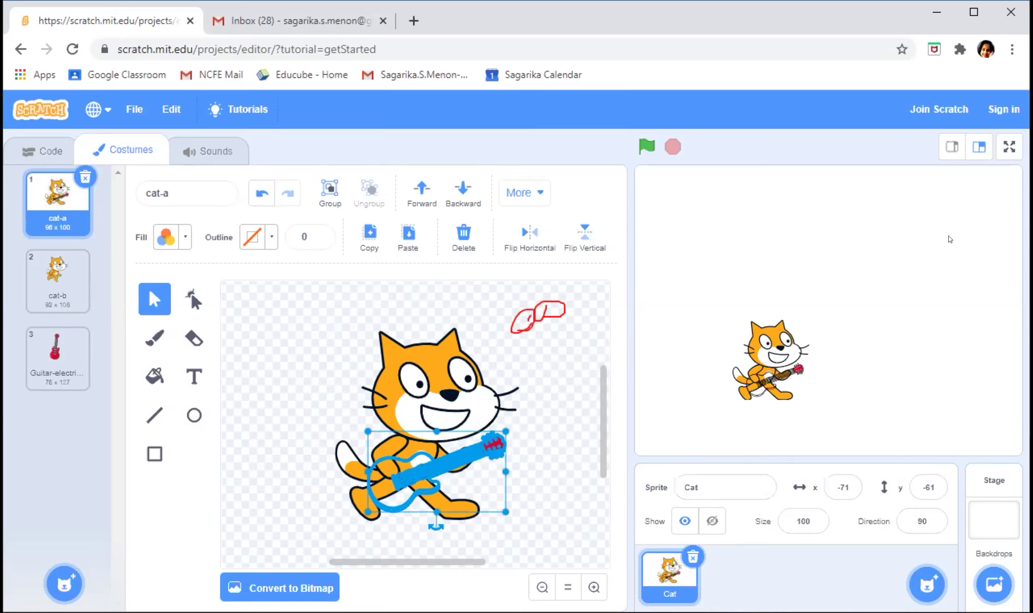
left_click(469, 336)
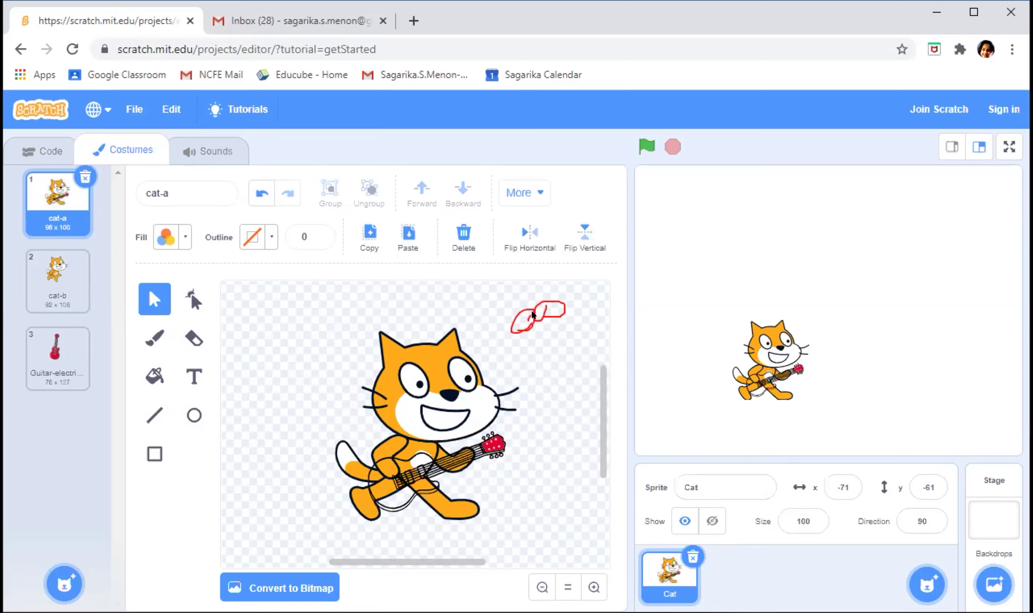
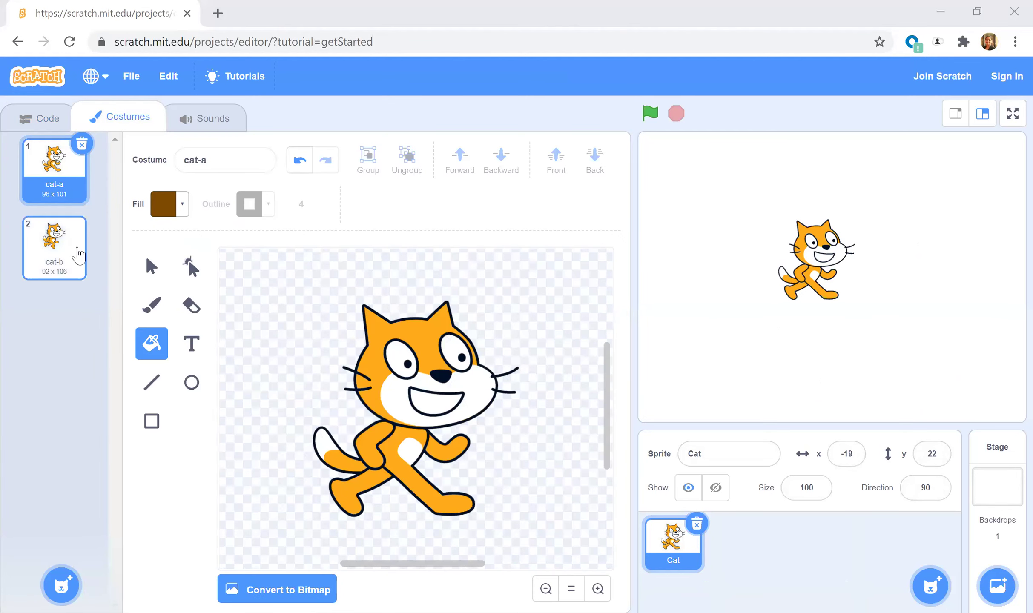
Delete the cat-b costume and add the Guitar-a costume from the Music category of the costume library
left_click(82, 223)
left_click(83, 223)
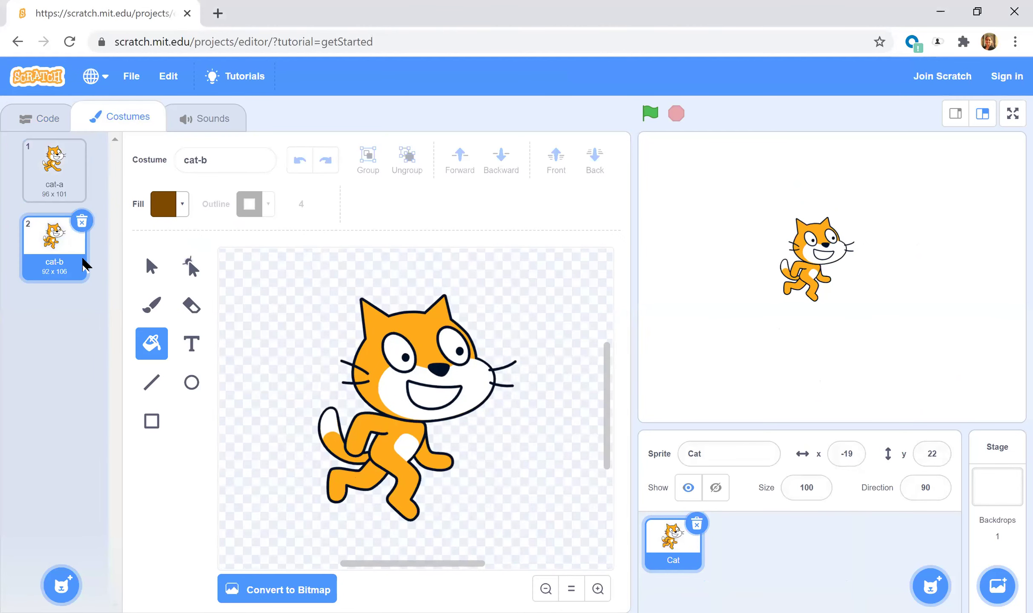
left_click(64, 580)
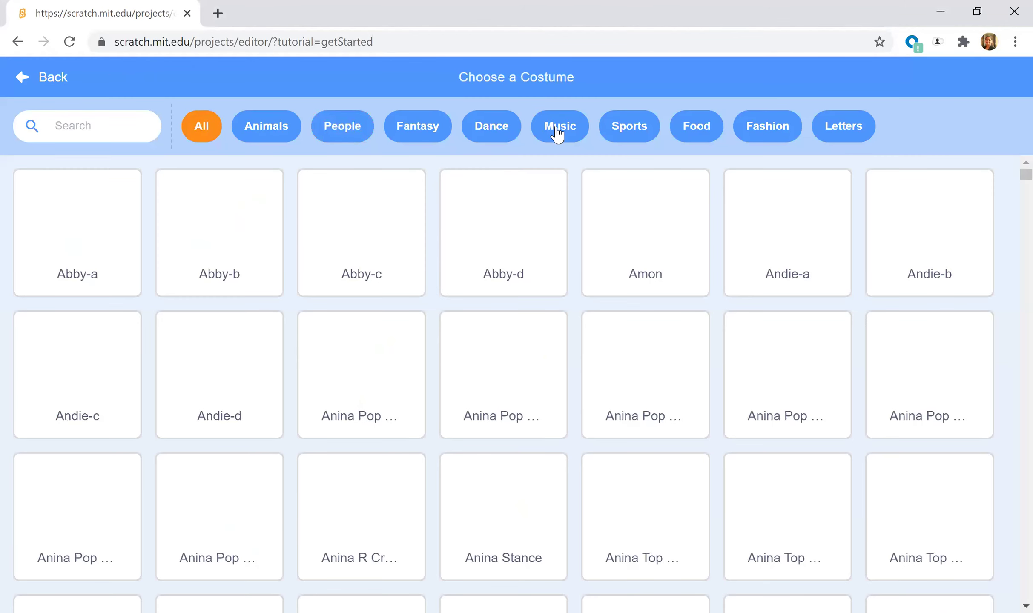
left_click(558, 134)
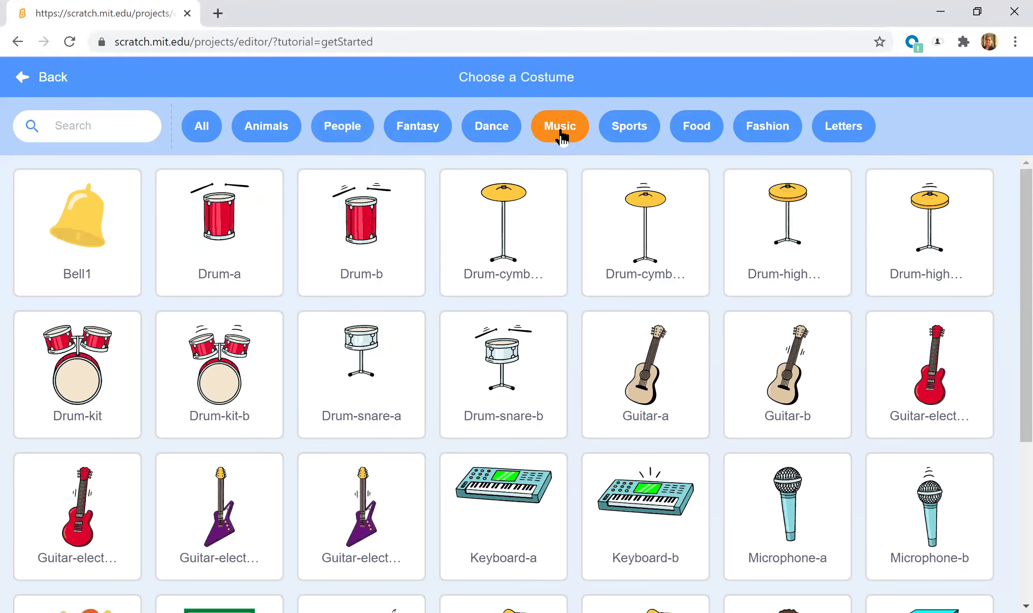
left_click(637, 377)
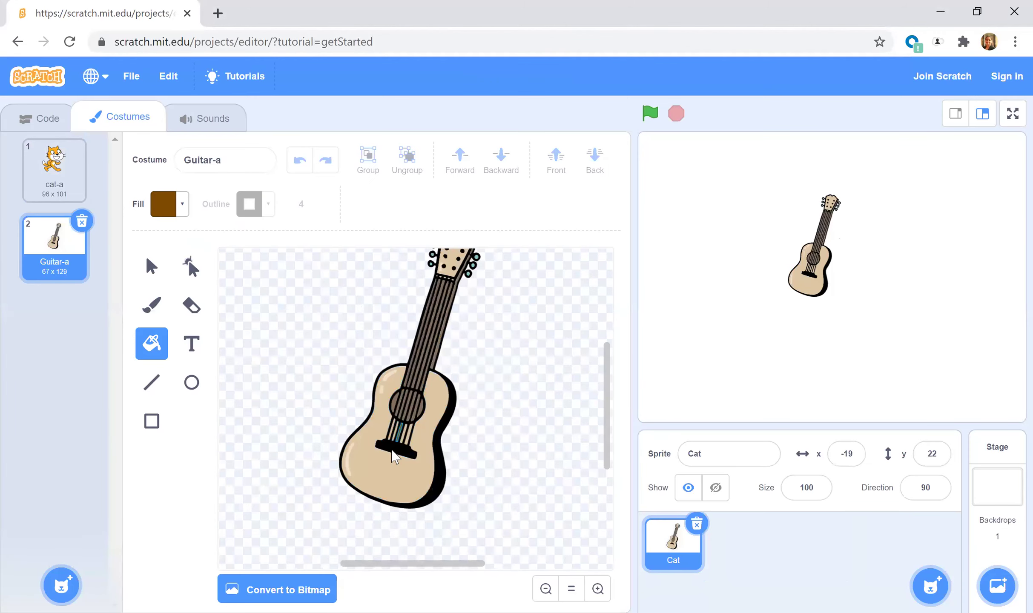
Fill the acoustic guitar's outline, body, headstock and the area behind the lower strings with brown
left_click(375, 468)
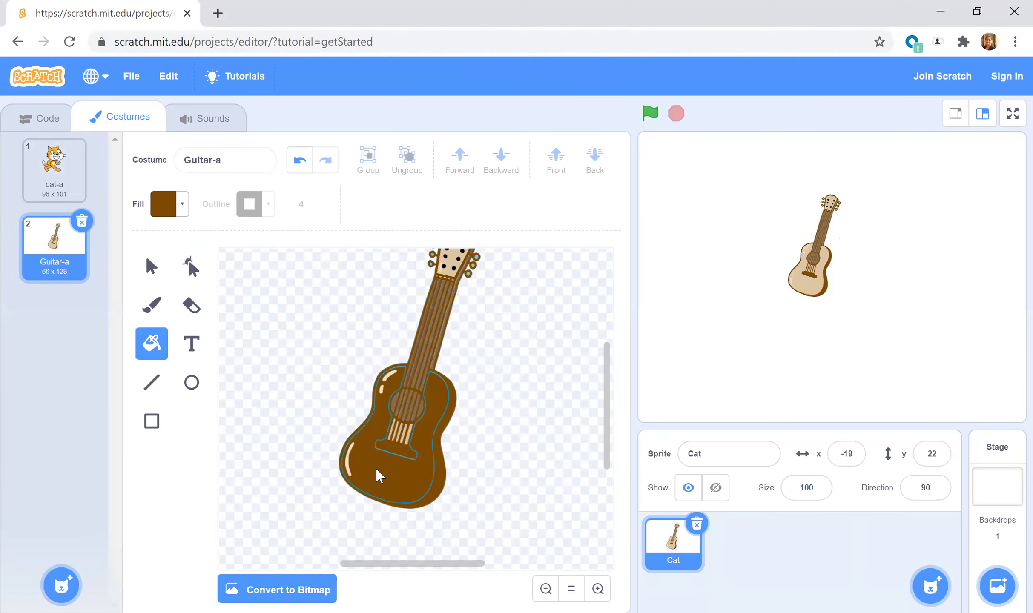
left_click(370, 429)
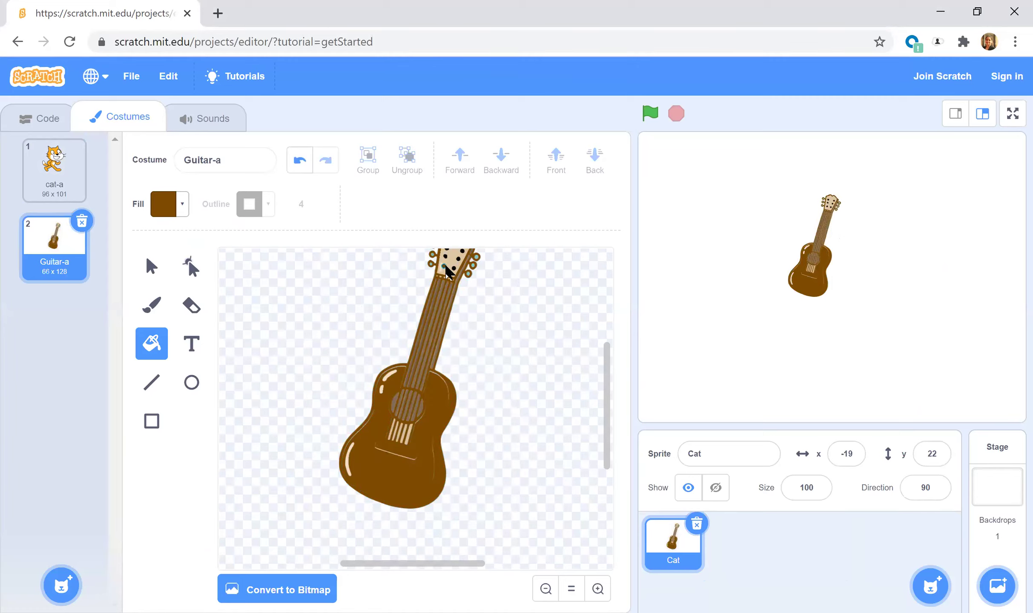
left_click(451, 261)
left_click(394, 428)
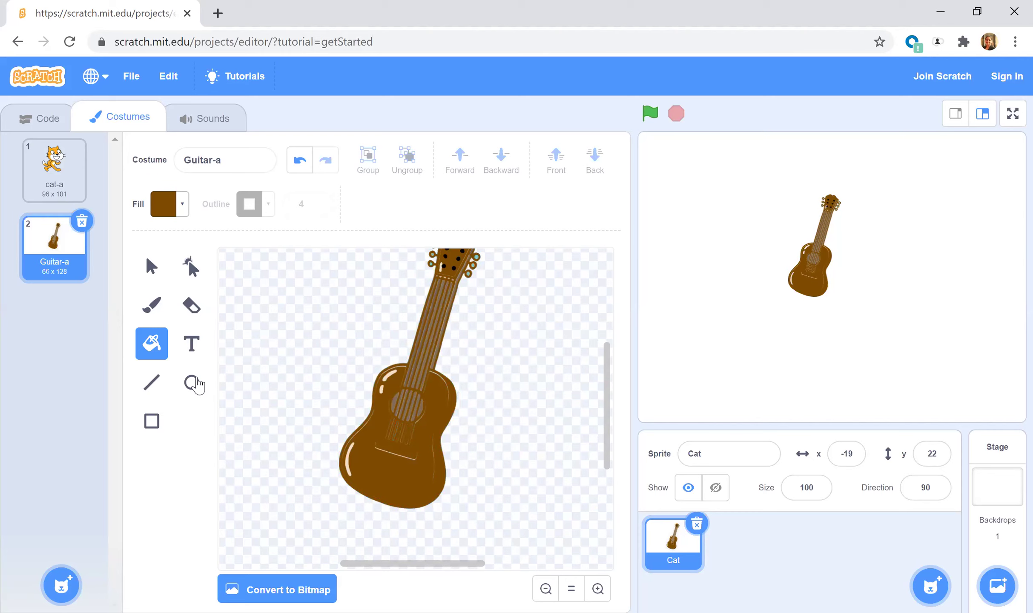
Change the fill colour to black by lowering its brightness and fill the strips along the guitar's neck and strings
left_click(182, 211)
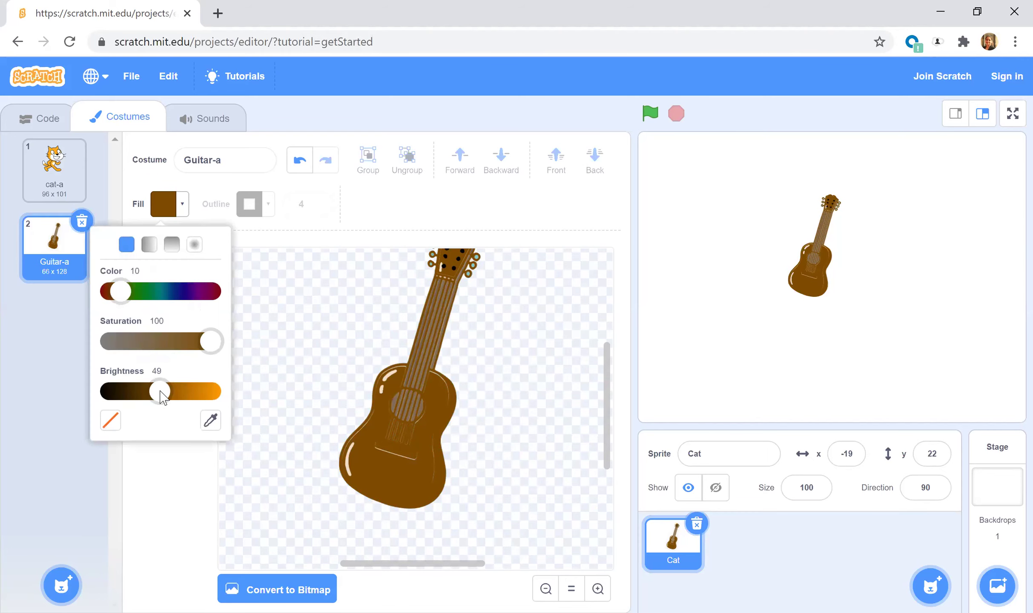
left_click_drag(162, 398, 104, 406)
left_click(183, 505)
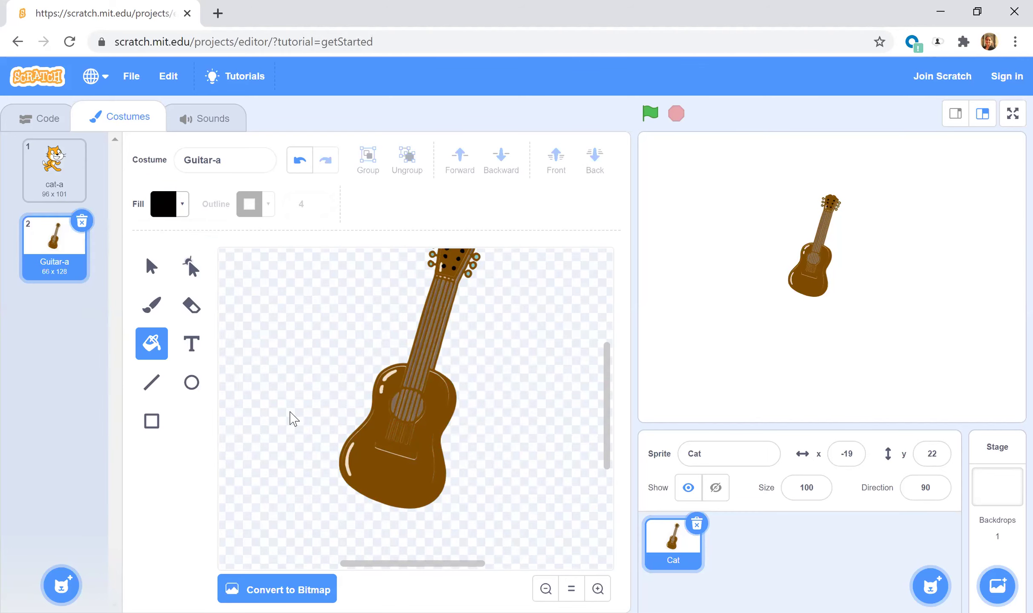
left_click(427, 340)
left_click(430, 338)
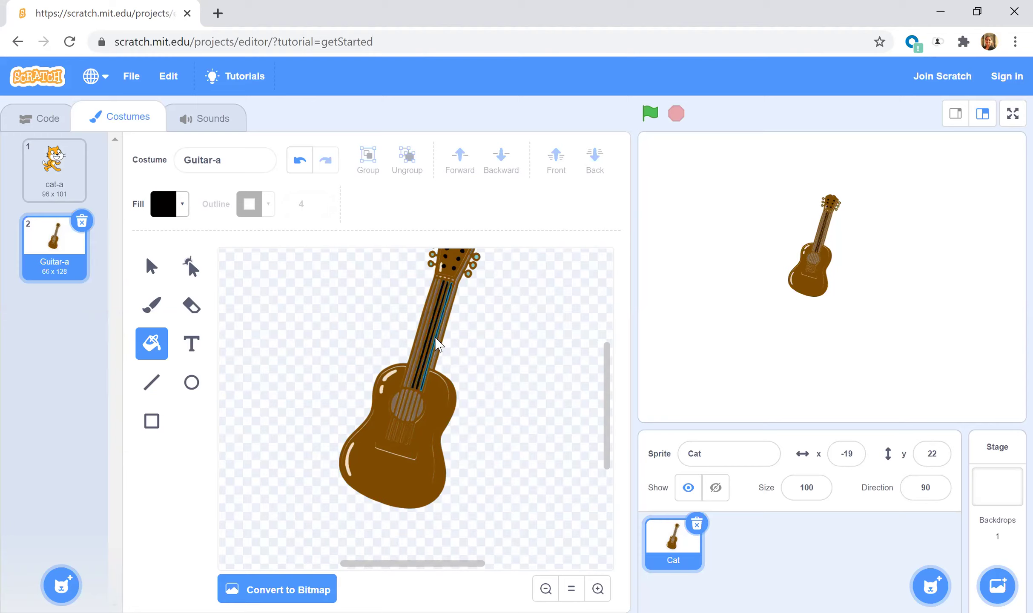
left_click(438, 344)
left_click(421, 340)
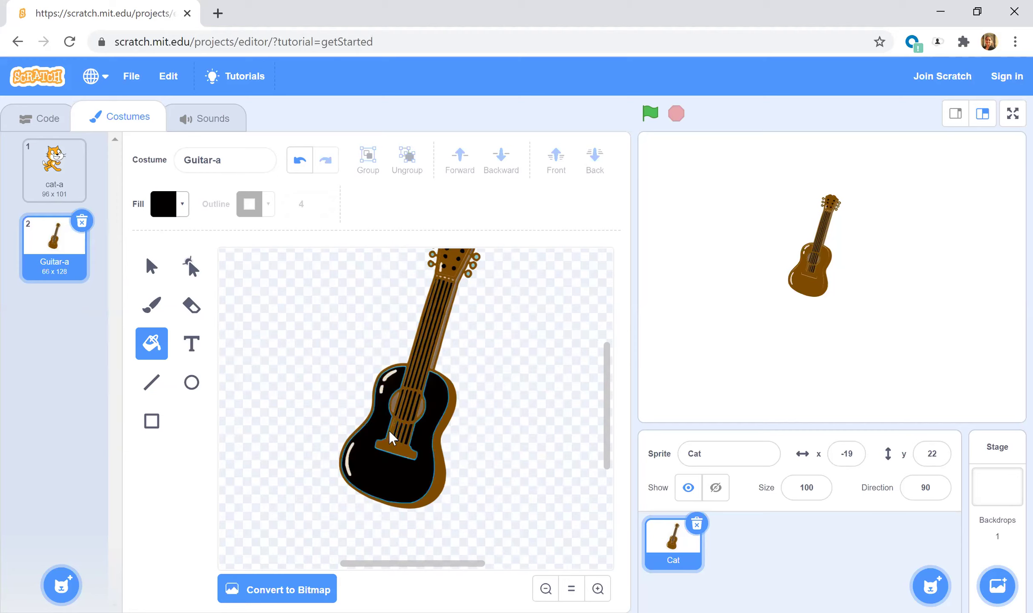
left_click(379, 447)
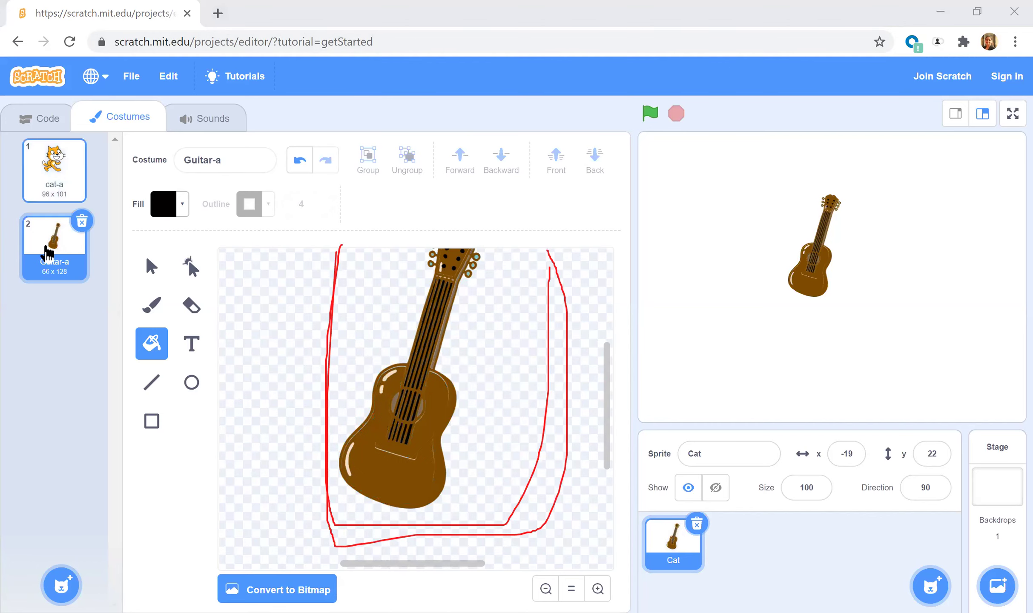
Select and copy the whole recoloured guitar, and paste it into the cat-a costume
left_click(163, 269)
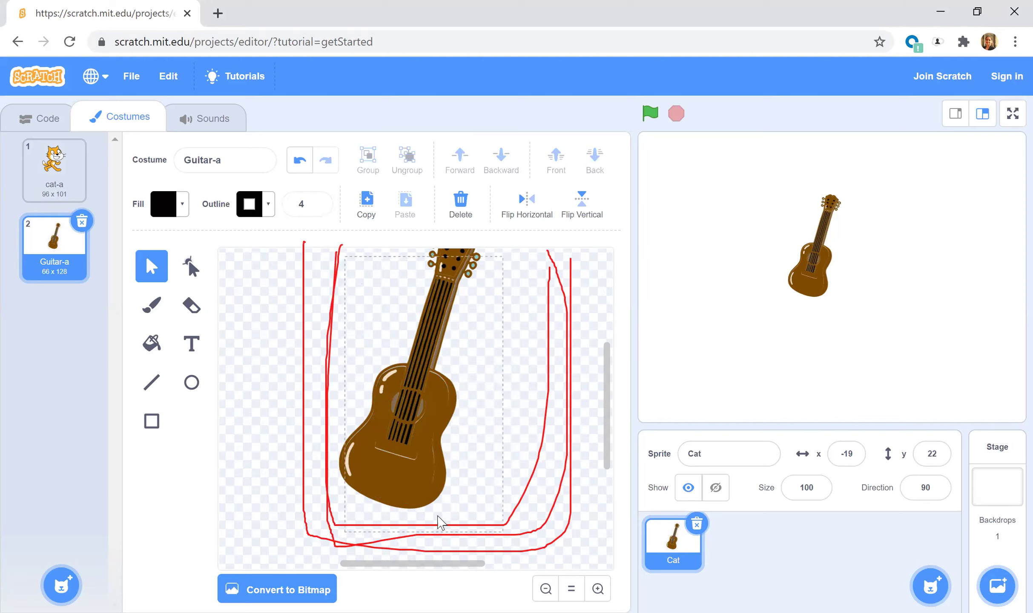
left_click_drag(336, 476, 337, 473)
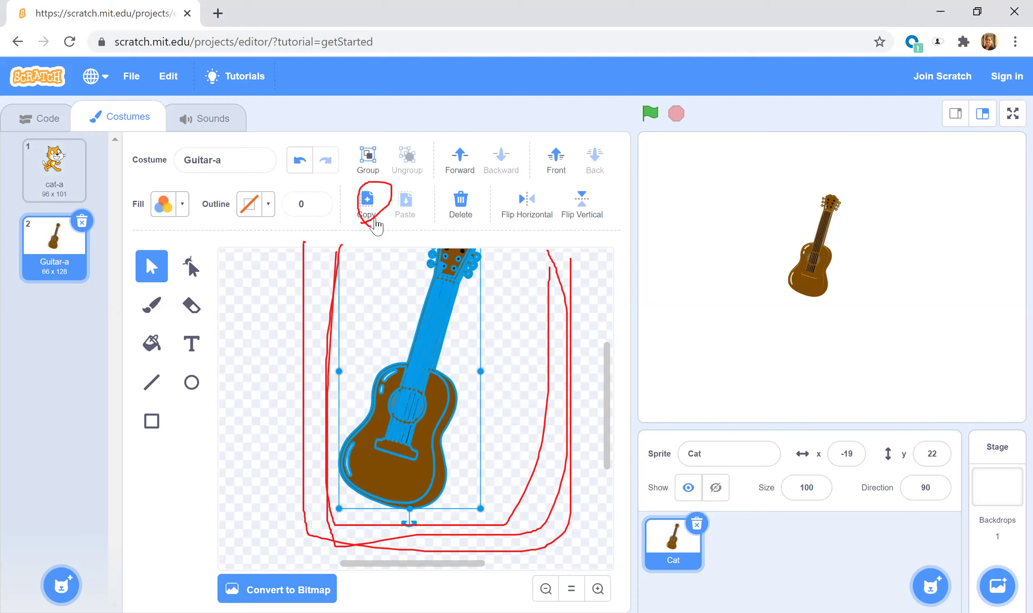
left_click(366, 203)
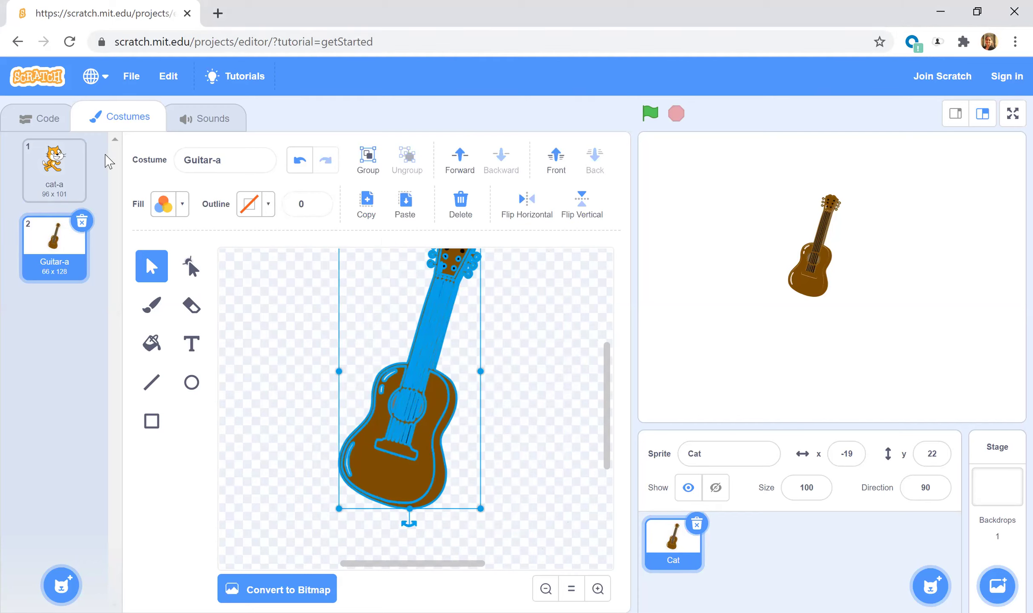
left_click(73, 167)
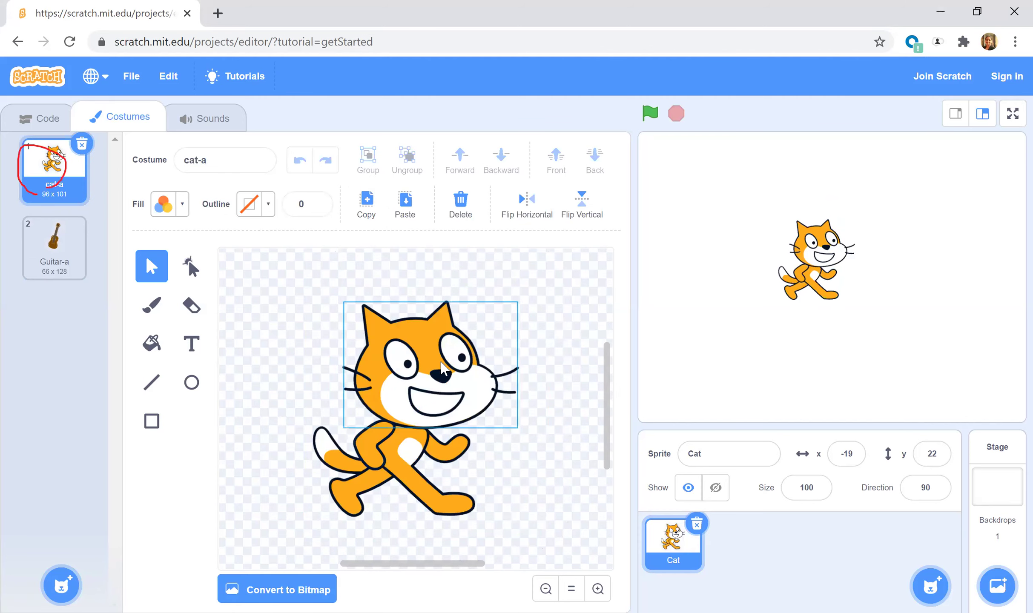
left_click(405, 204)
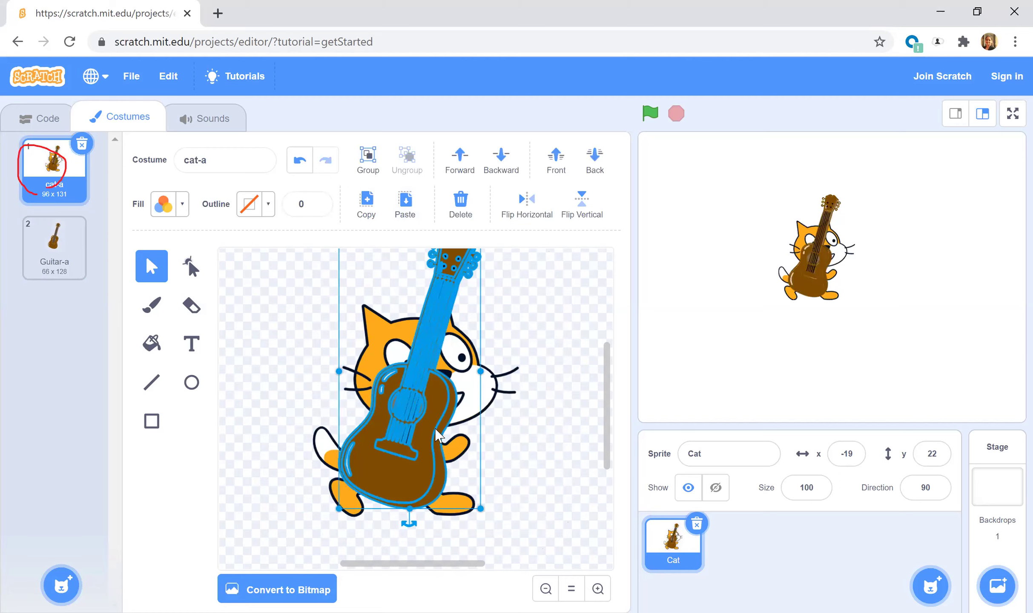
left_click(503, 470)
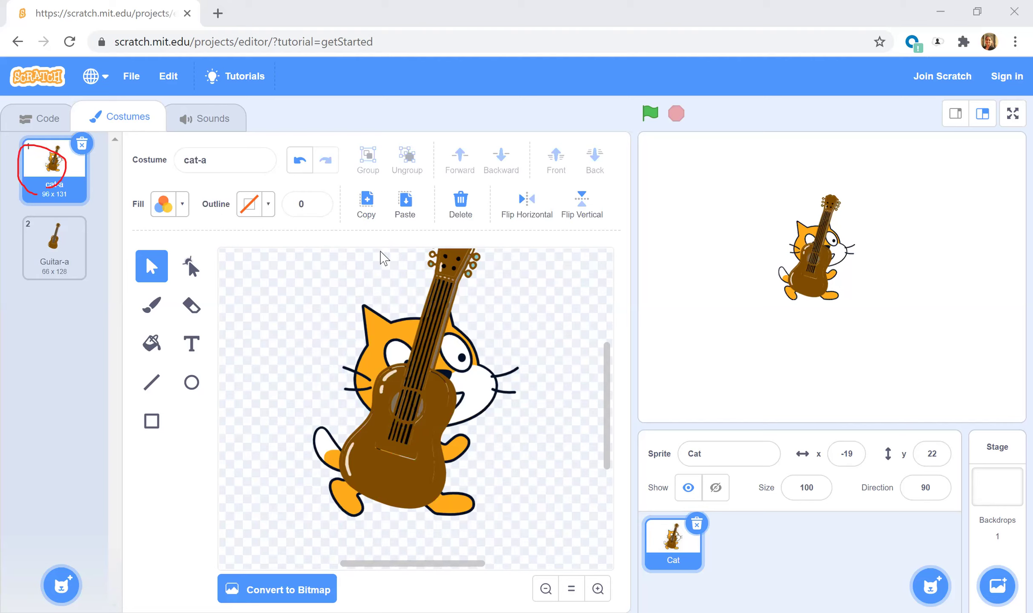
left_click(187, 275)
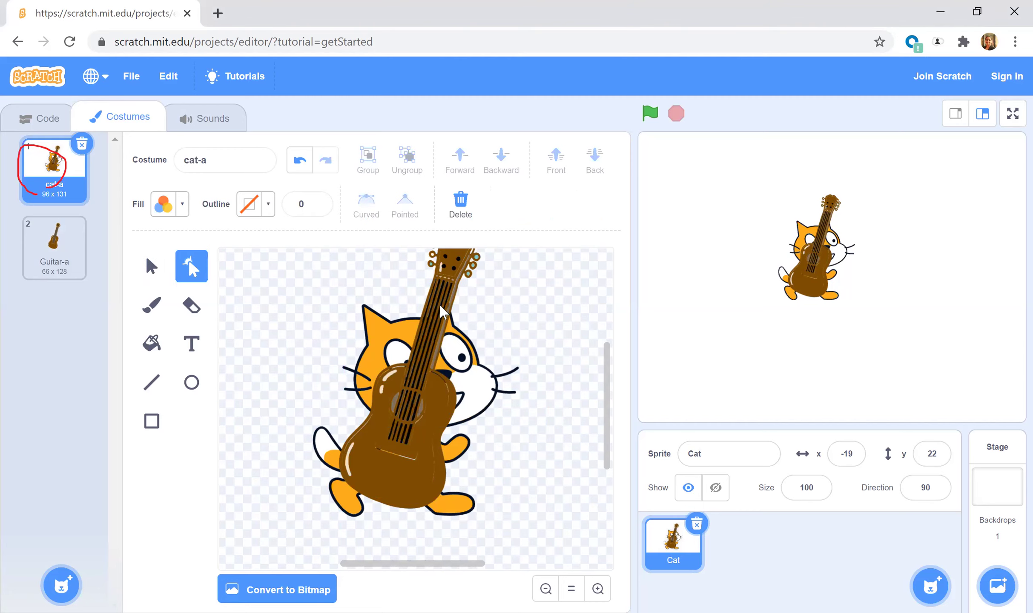
left_click_drag(443, 313, 429, 295)
key("ctrl+z")
key("ctrl+z")
key("ctrl+z")
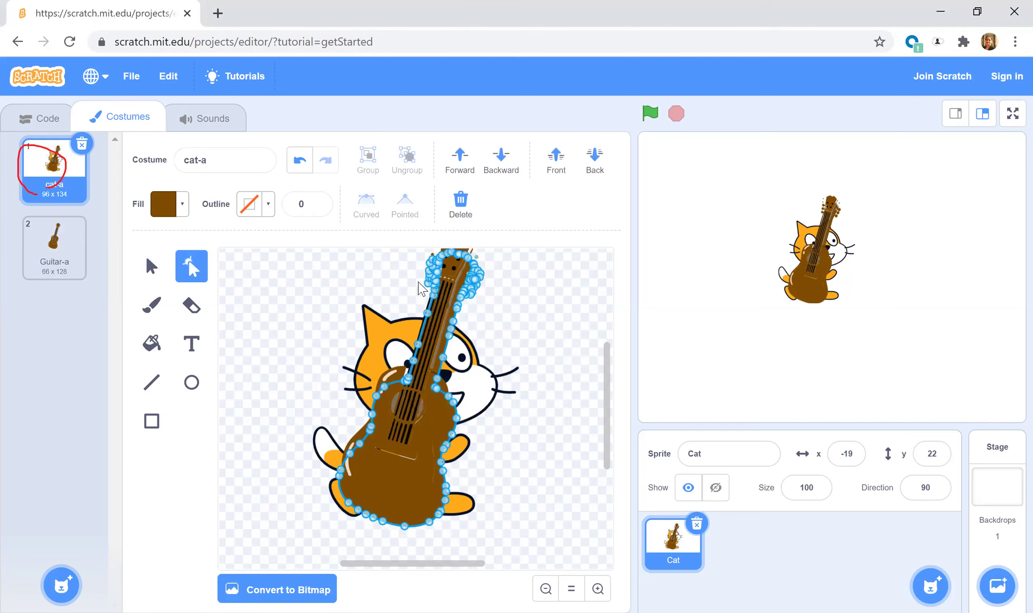
left_click(151, 267)
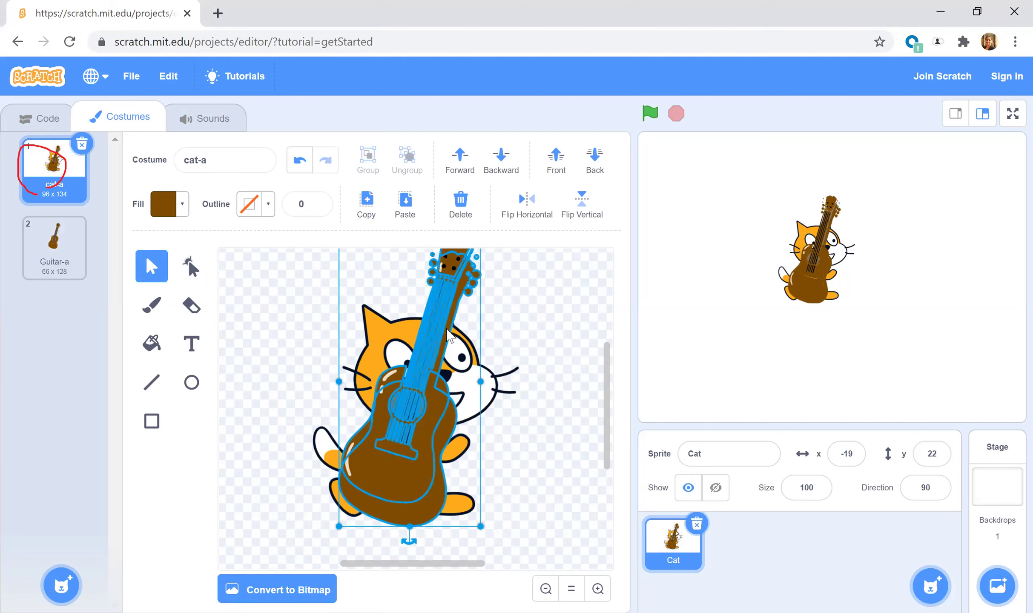
left_click_drag(379, 345, 456, 343)
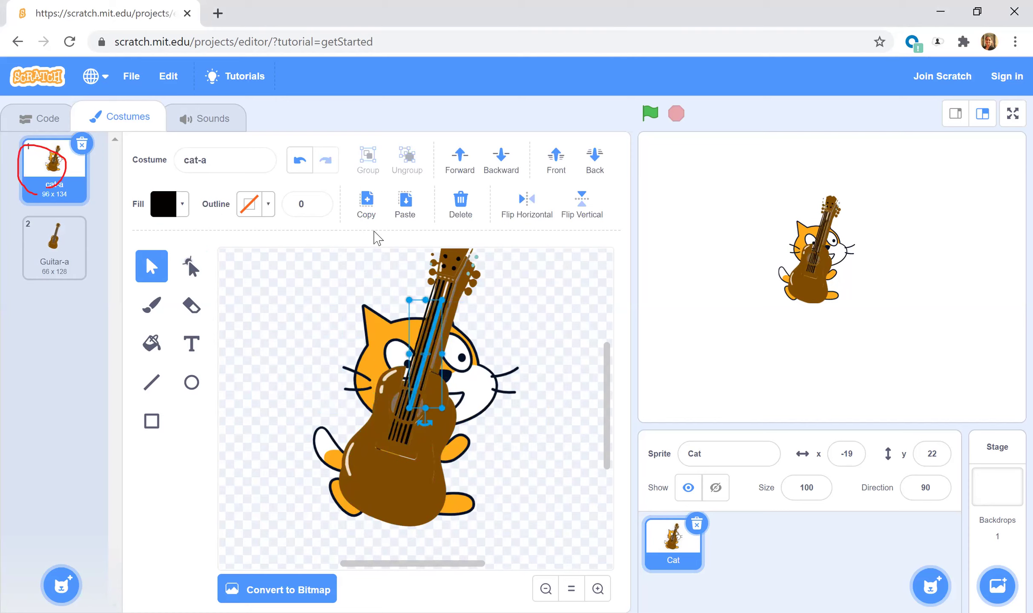
left_click(300, 160)
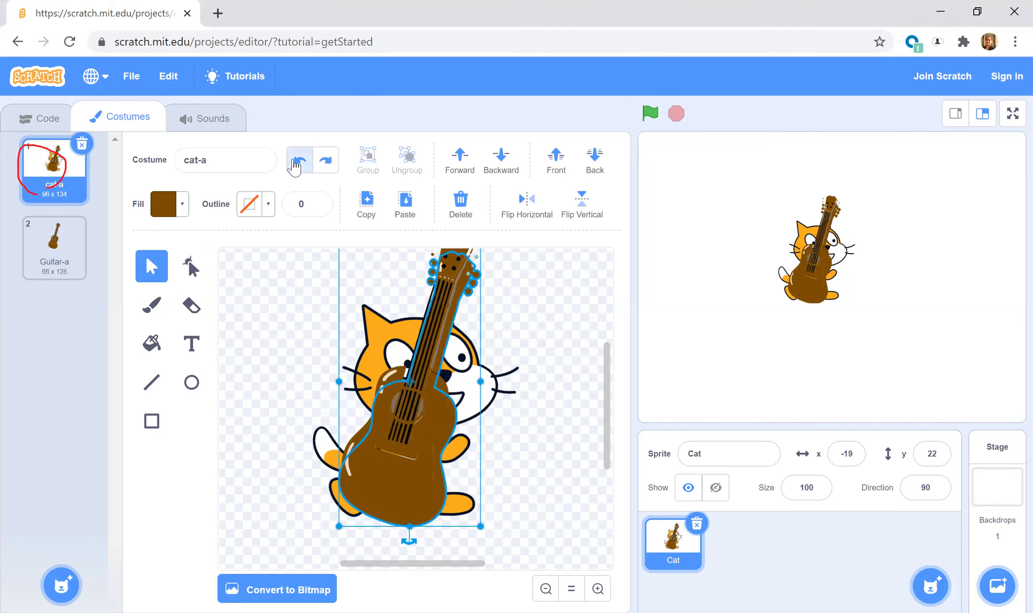
left_click(299, 160)
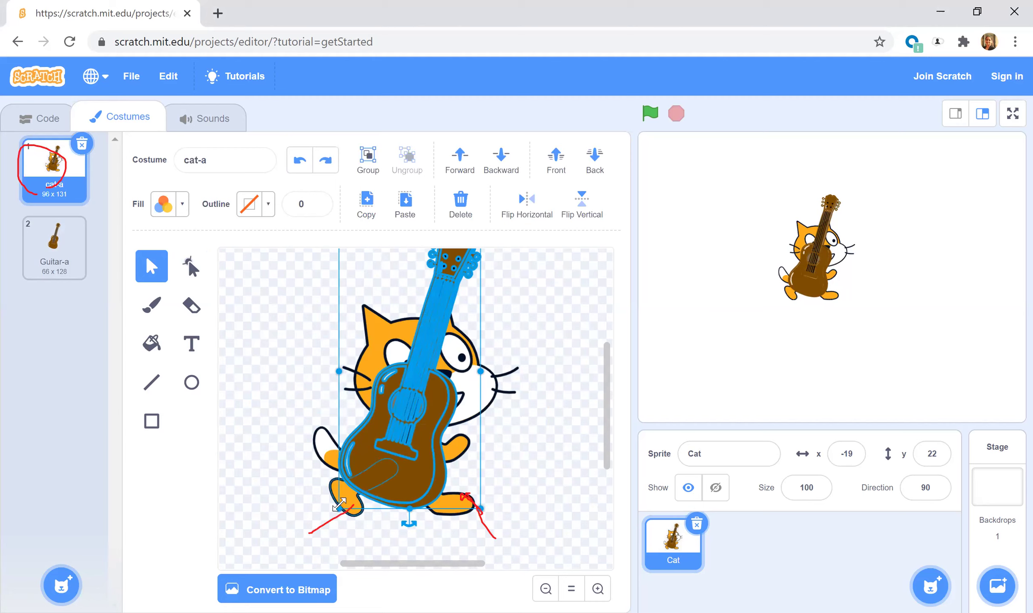
Scale the pasted guitar down proportionally to about three quarters of its size, keeping it over the cat's face
left_click_drag(339, 505, 383, 445)
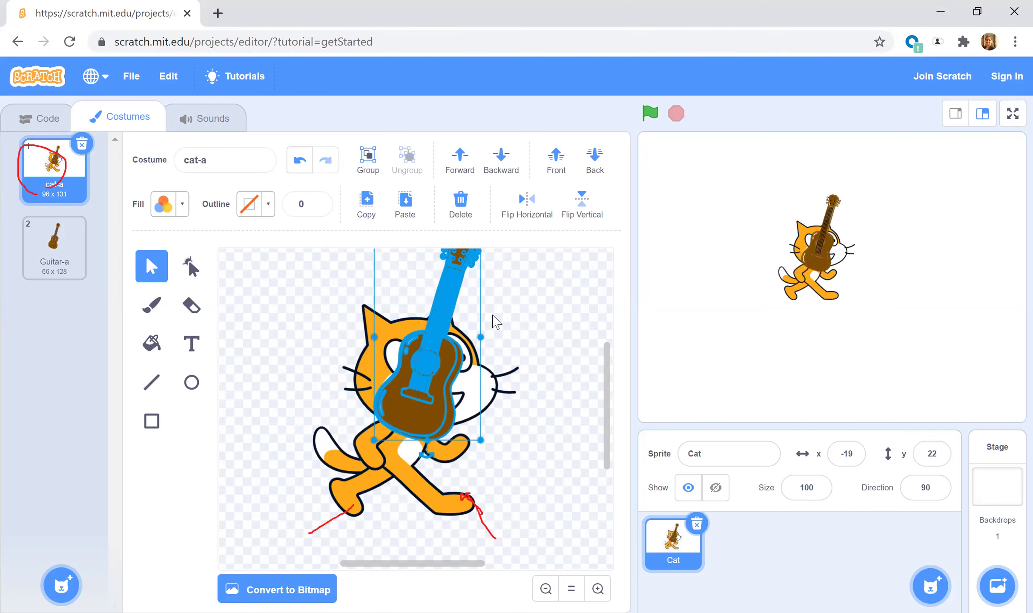
left_click(496, 322)
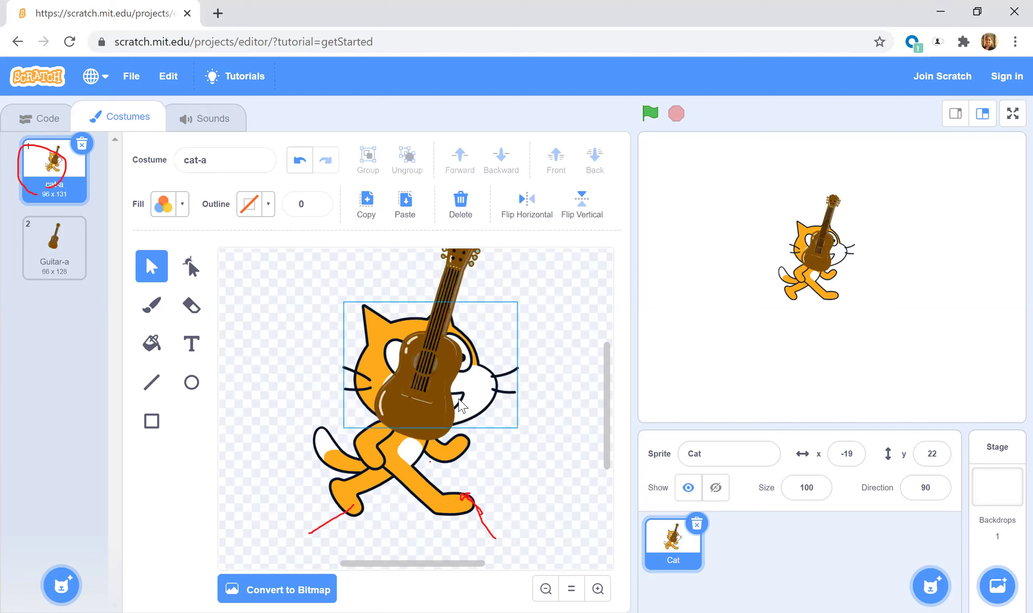
Try to select only the pasted guitar in cat-a by boxing it and shrink the selected artwork slightly
left_click_drag(398, 252, 553, 433)
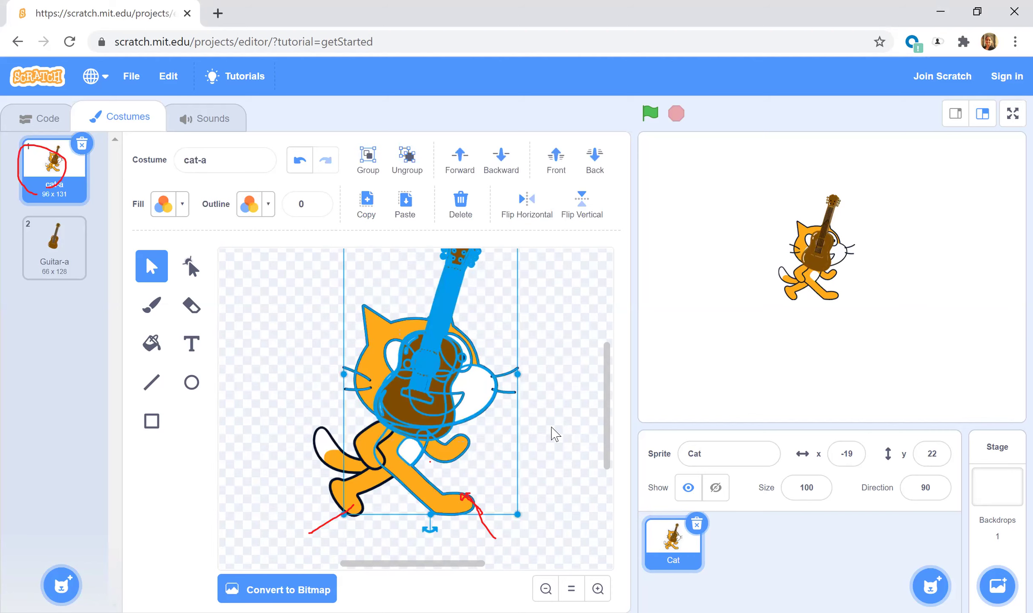
mouse_move(519, 514)
left_mouse_down()
mouse_move(496, 477)
mouse_move(513, 509)
left_mouse_up()
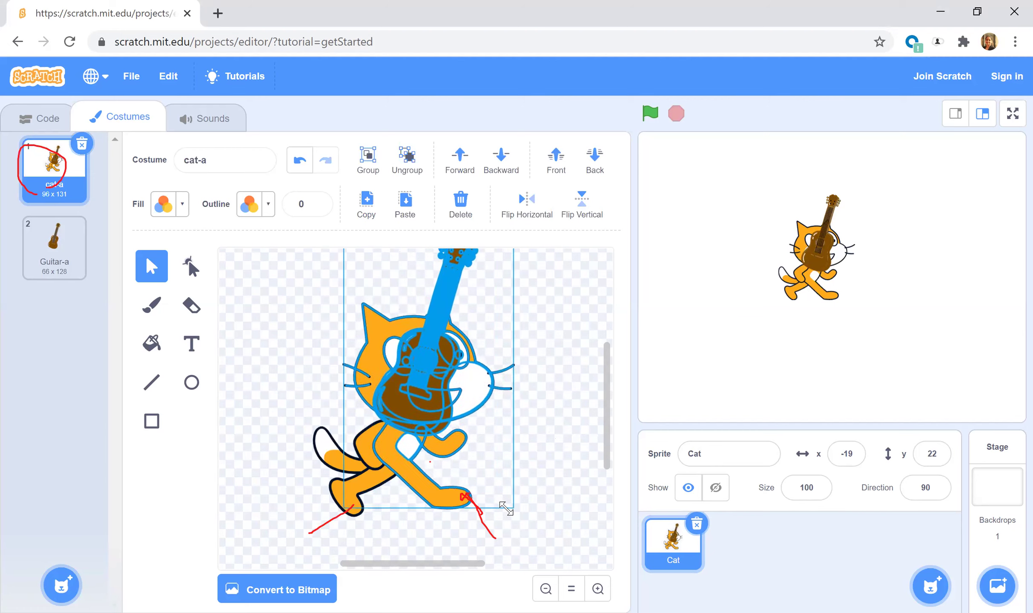
left_click(538, 455)
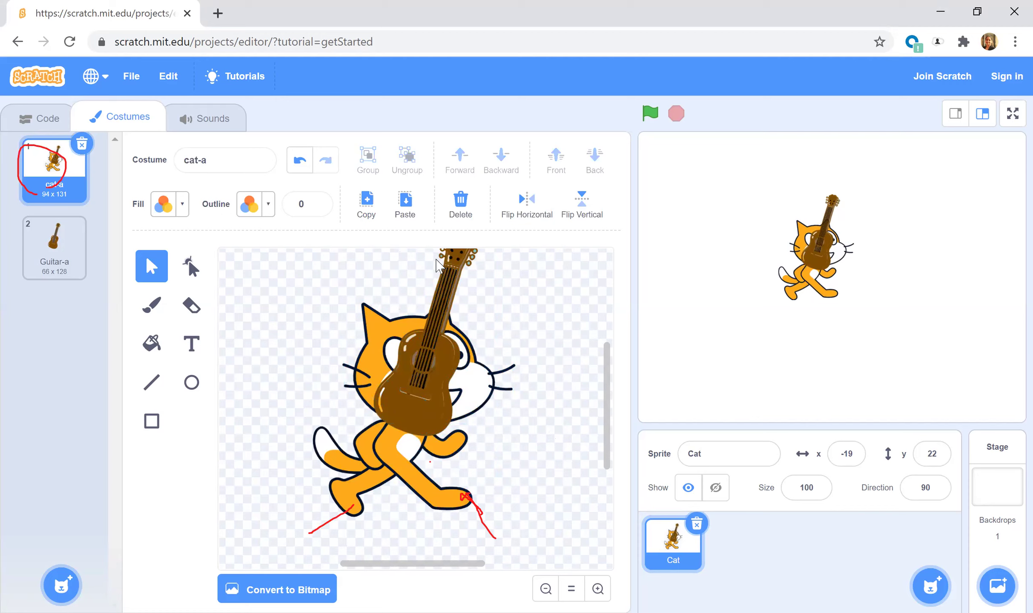
left_click(469, 307)
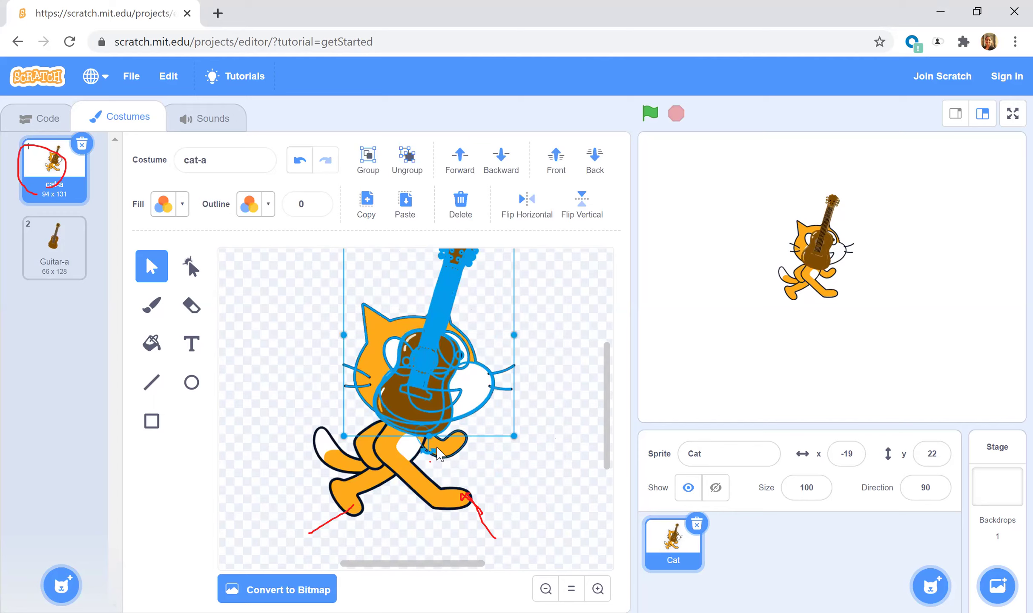
left_click(317, 273)
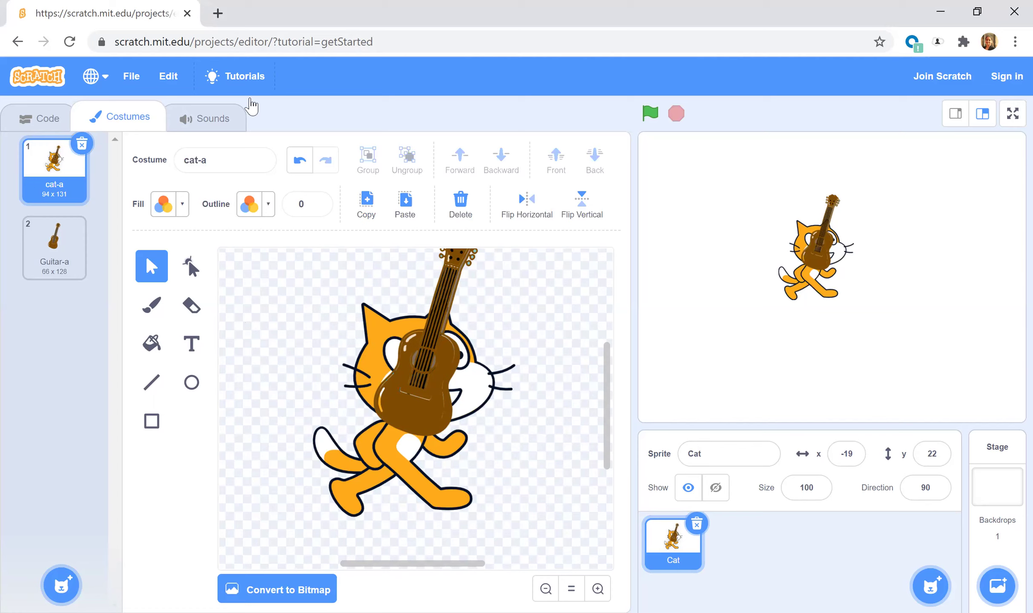
Try to pick out the guitar's overlapping body and neck parts without including the cat's head
left_click(456, 268)
left_click(450, 416)
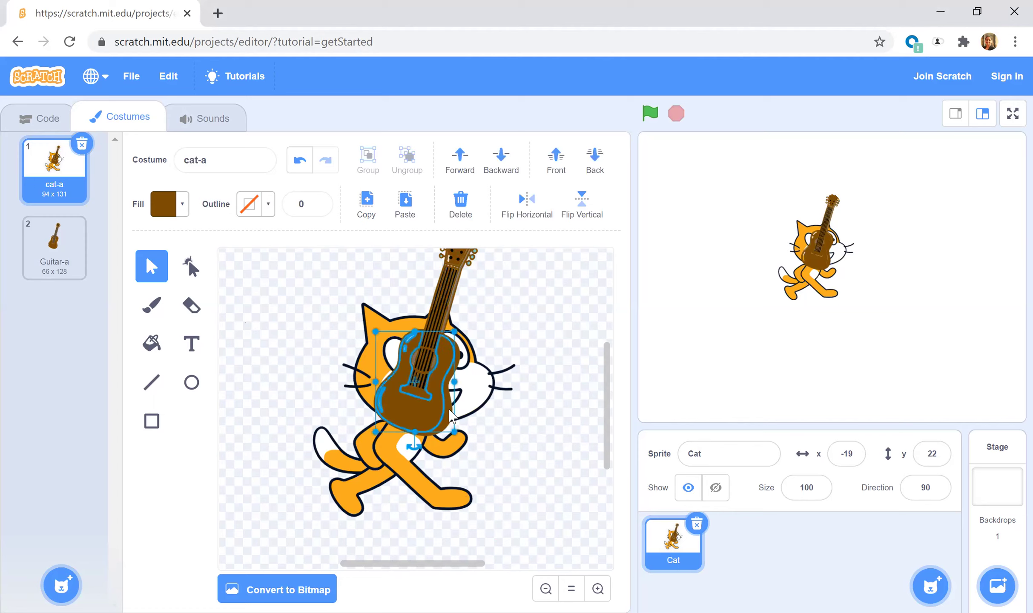
left_click(451, 418)
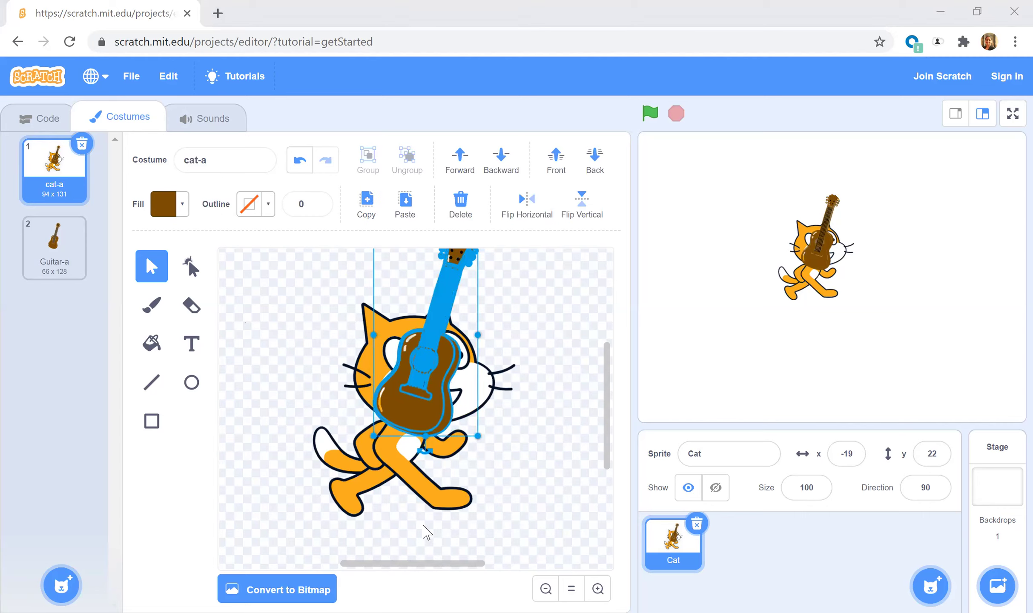
left_click_drag(426, 452, 491, 473)
left_click(527, 462)
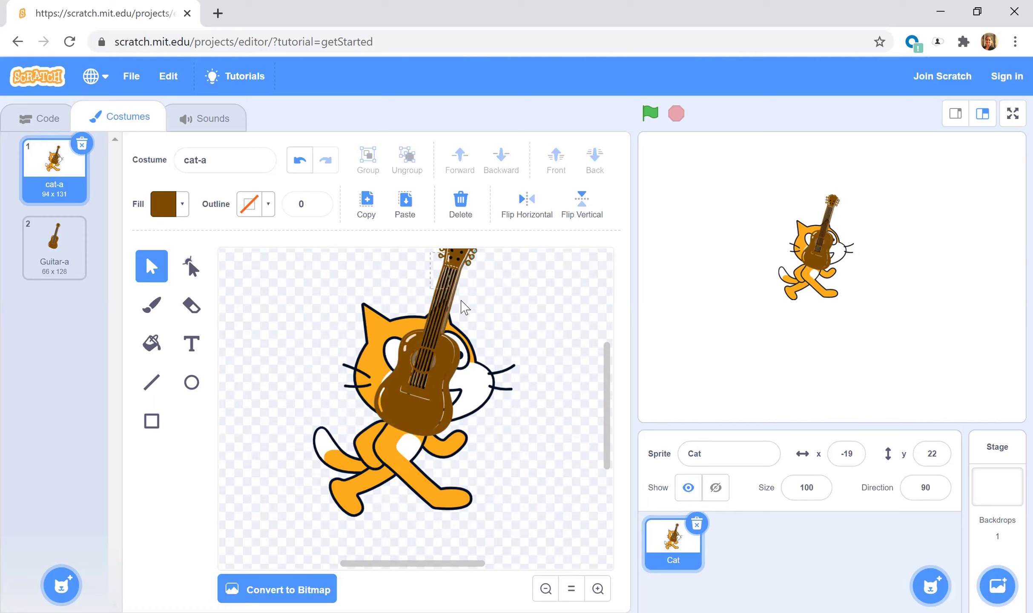
left_click(451, 355)
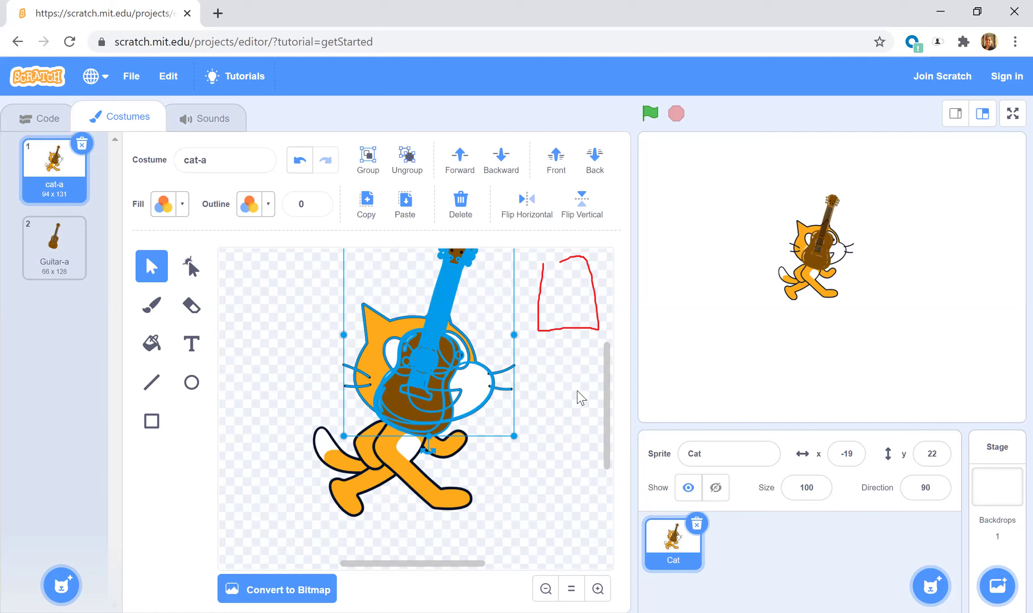
left_click(535, 420)
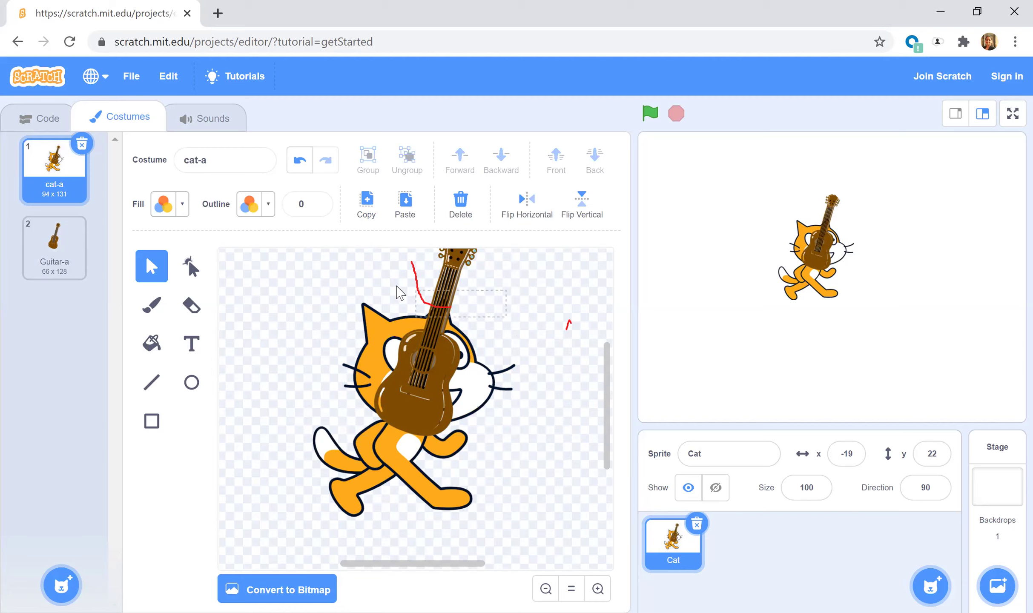
left_click(442, 293)
left_click(560, 311)
Undo the edits in cat-a back to the cat without the pasted guitar
left_click(300, 161)
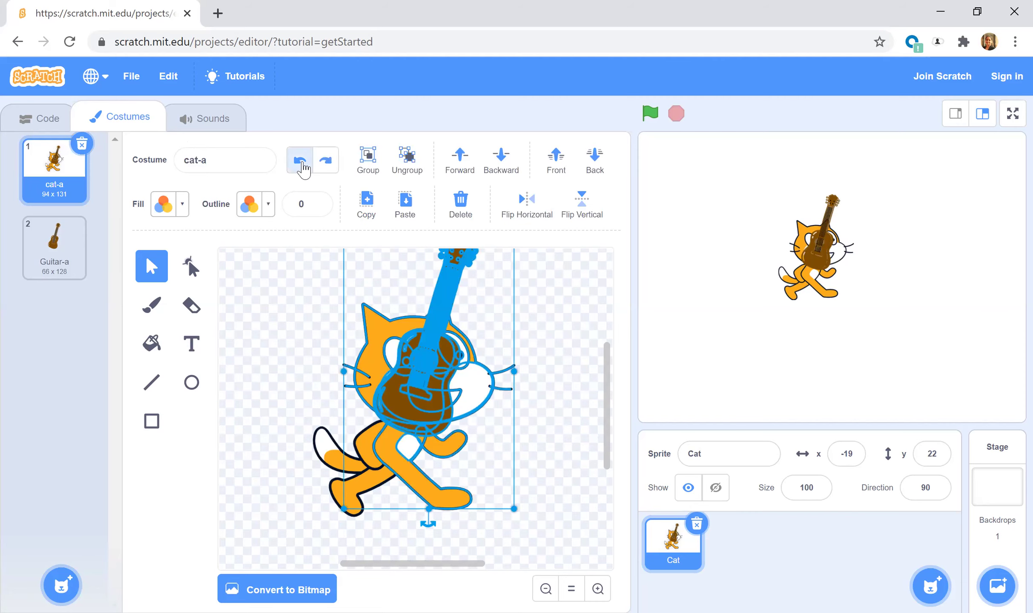
left_click(300, 161)
left_click(300, 161)
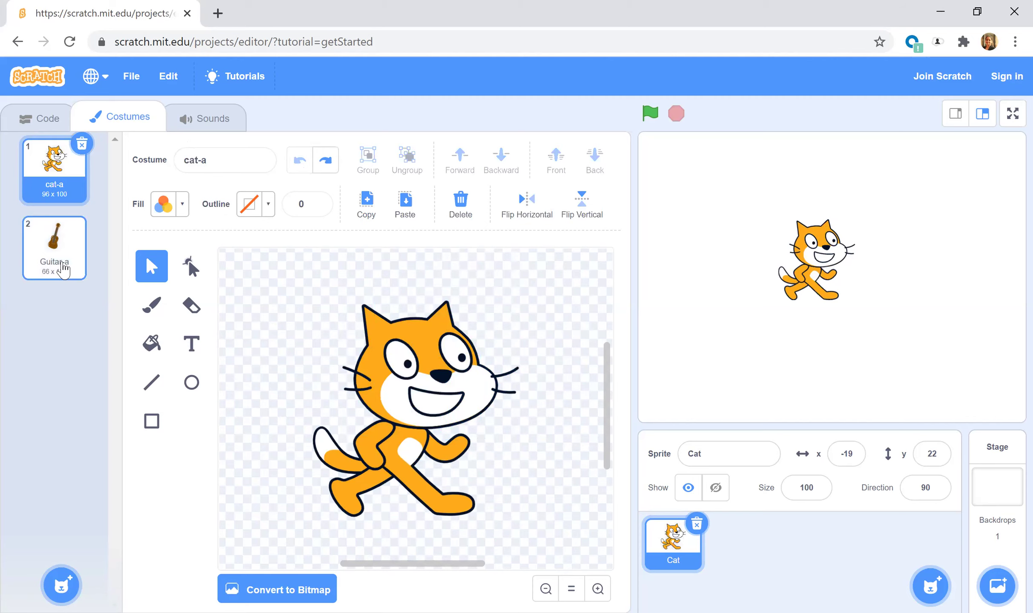
Select and copy the entire guitar in the Guitar-a costume again and paste it into cat-a
left_click(64, 269)
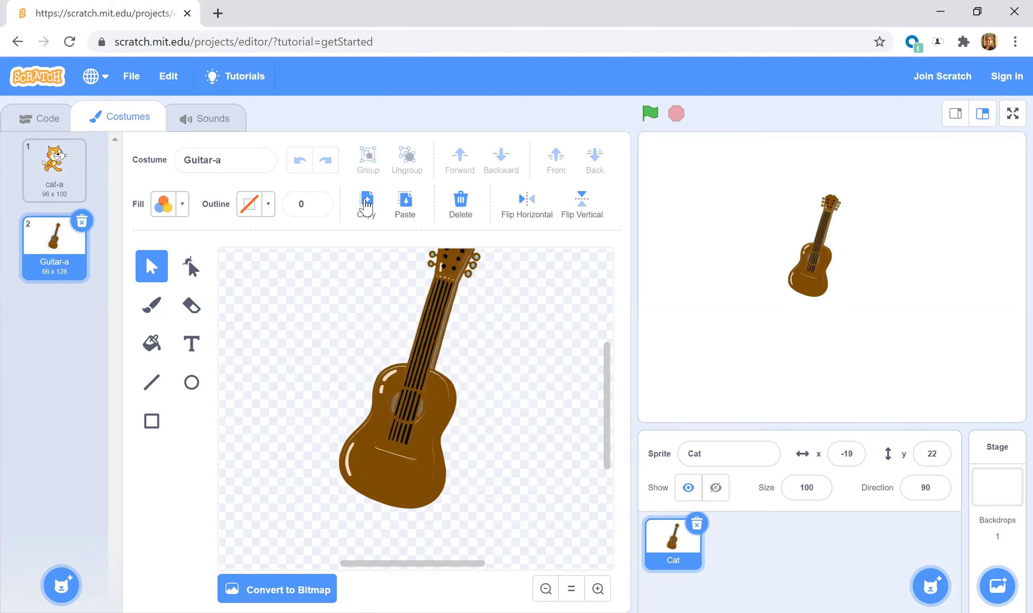
left_click_drag(415, 252, 369, 509)
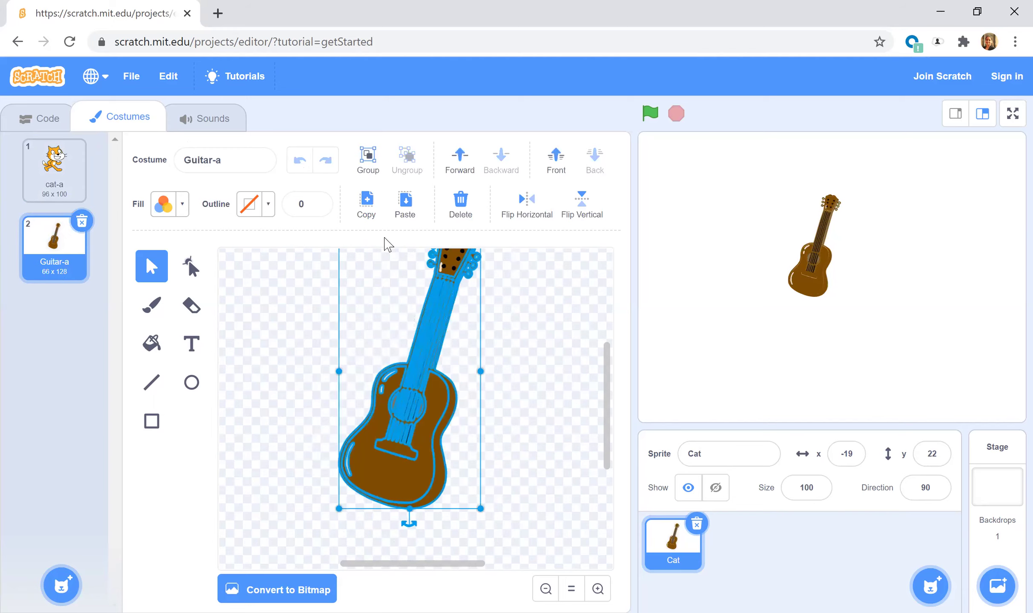
left_click(367, 198)
left_click(53, 167)
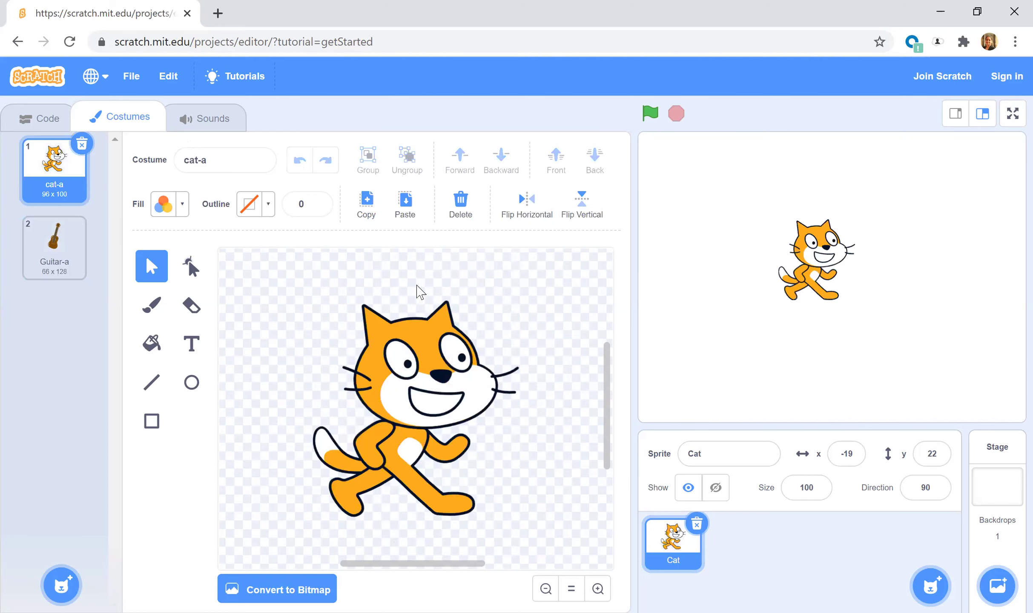
left_click(404, 215)
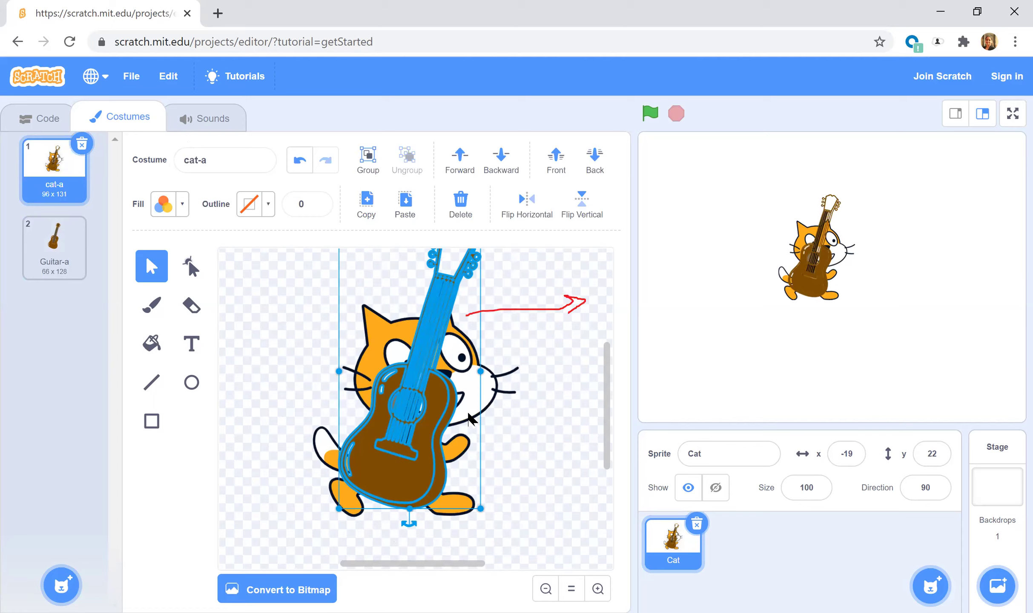
Move the pasted guitar clear of the cat, shrink it, and place it tilted across the cat's body with the neck pointing up toward the right
left_click_drag(429, 426, 562, 451)
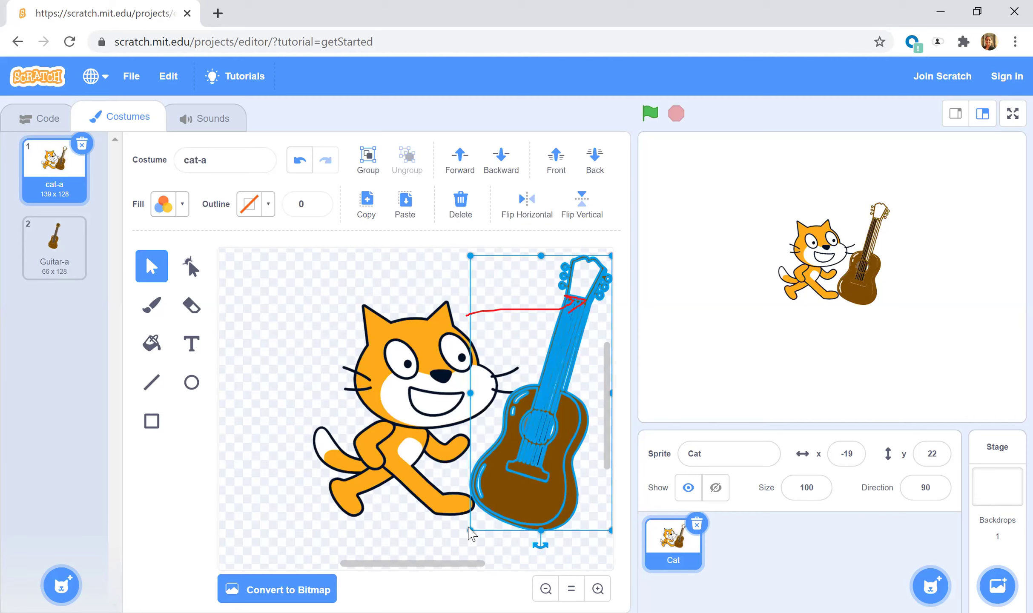
left_click_drag(470, 530, 497, 433)
left_click_drag(568, 360, 418, 473)
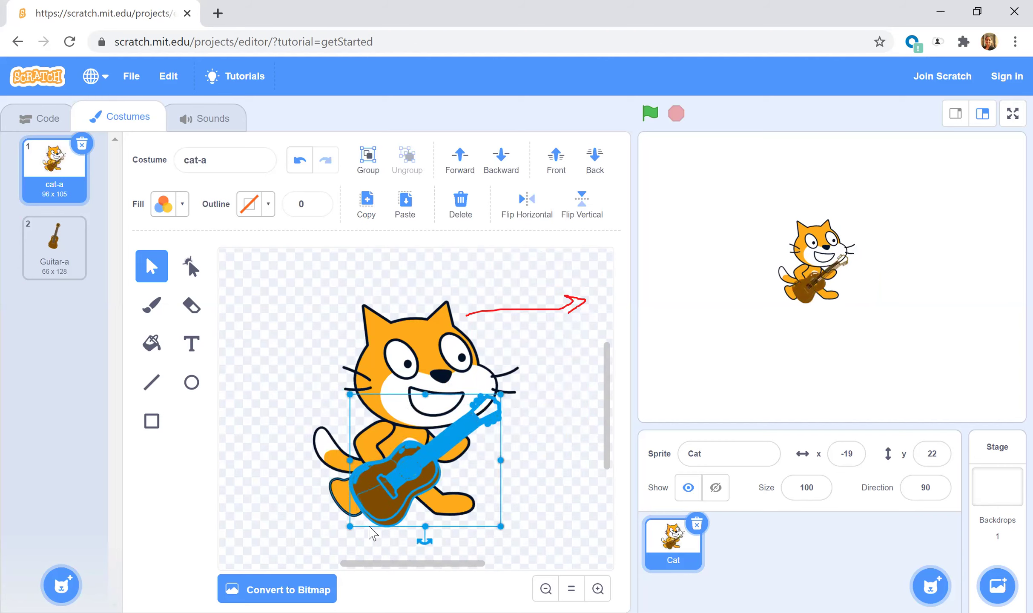
mouse_move(425, 540)
left_mouse_down()
mouse_move(413, 543)
mouse_move(427, 546)
left_mouse_up()
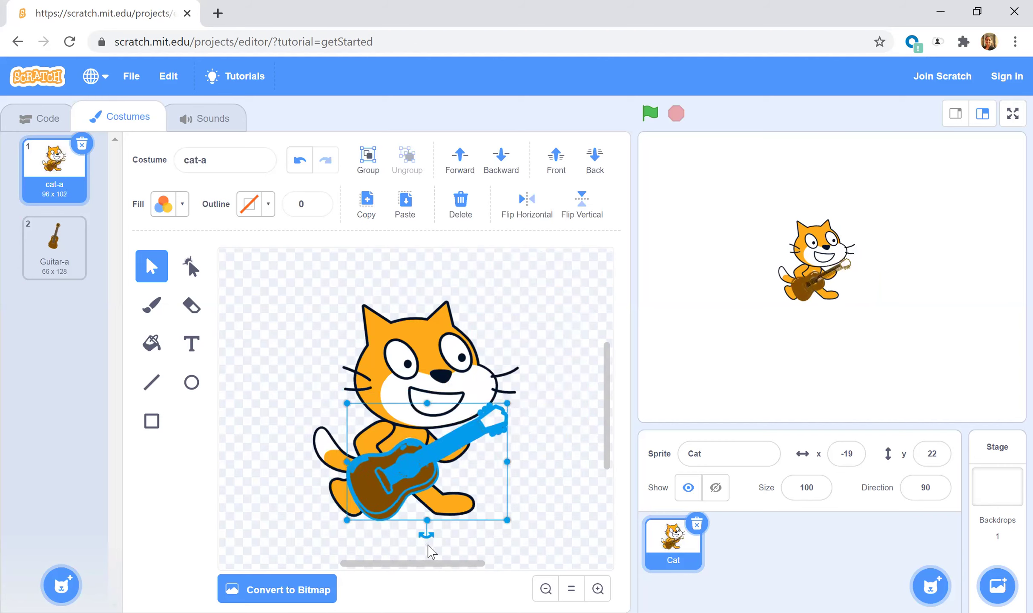
left_click(573, 454)
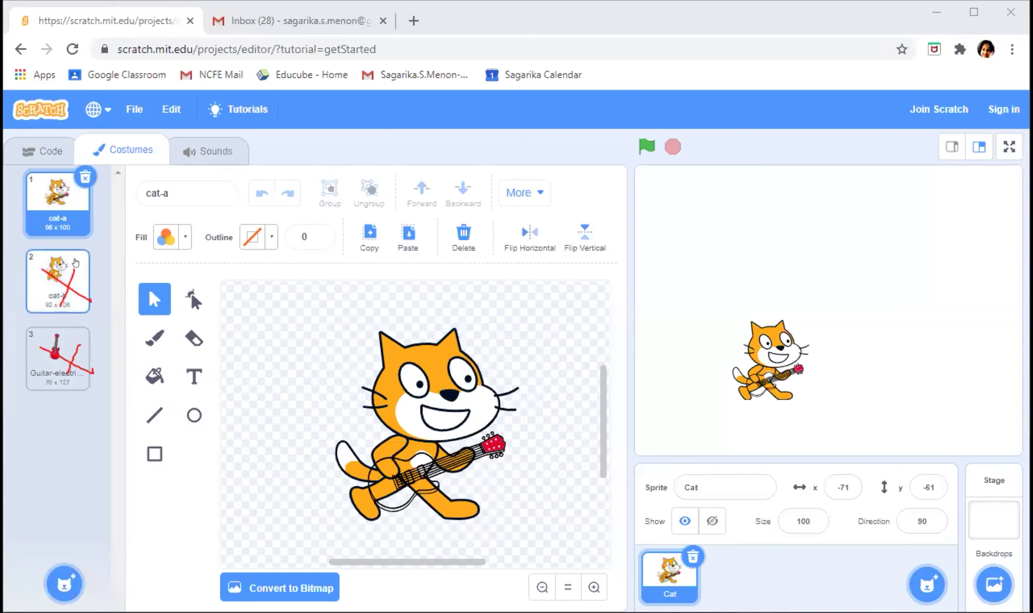
Delete the electric guitar and cat-b costumes, leaving only cat-a with its guitar
left_click(58, 341)
left_click(85, 332)
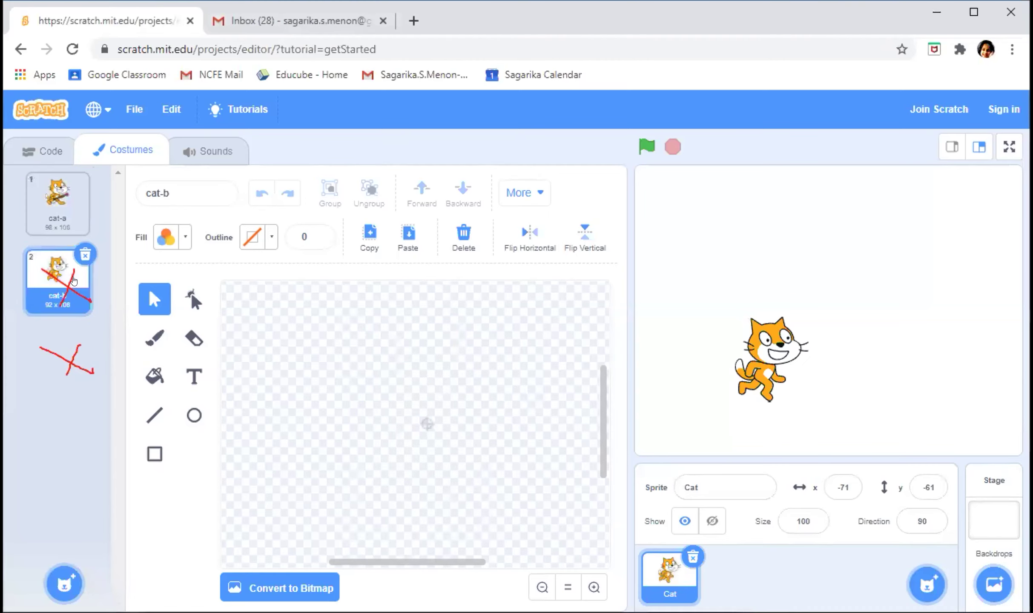
left_click(85, 254)
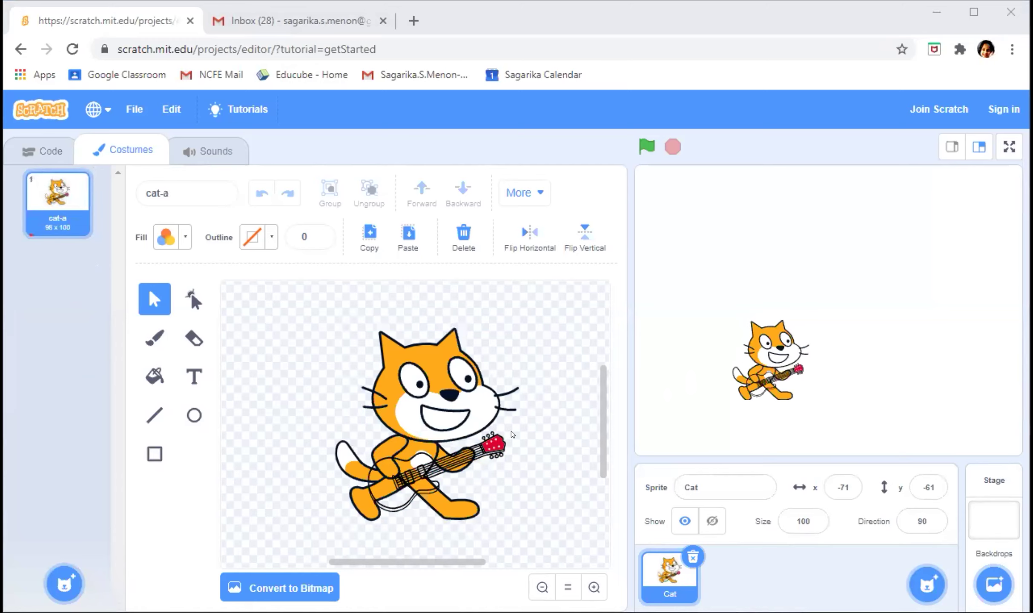
Select the cat's electric guitar and send it to the back of the cat-a artwork
left_click(471, 447)
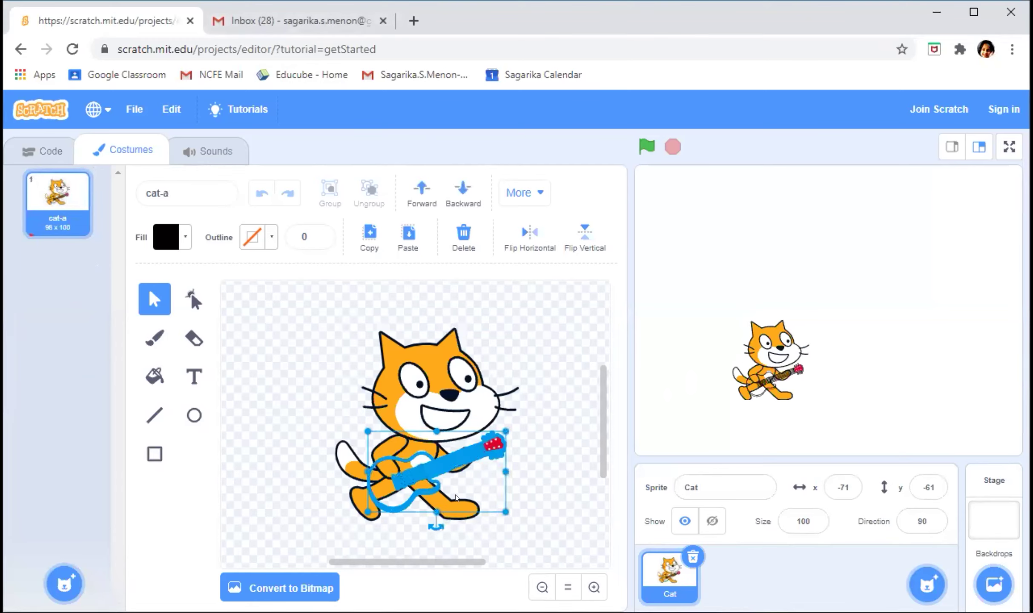
mouse_move(448, 468)
left_mouse_down()
mouse_move(541, 468)
mouse_move(537, 524)
mouse_move(435, 470)
mouse_move(439, 458)
mouse_move(447, 467)
left_mouse_up()
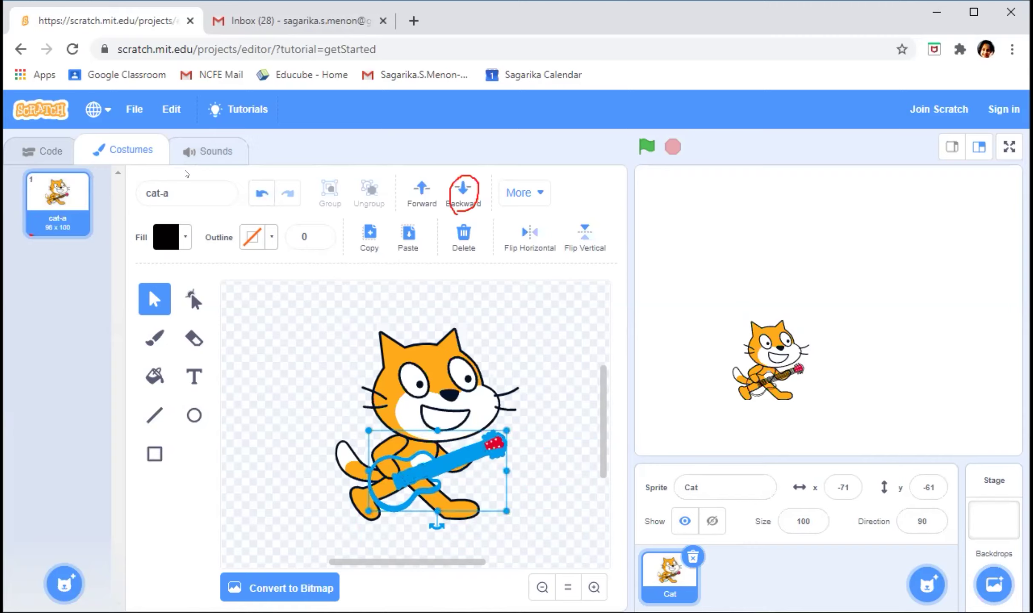
left_click(462, 189)
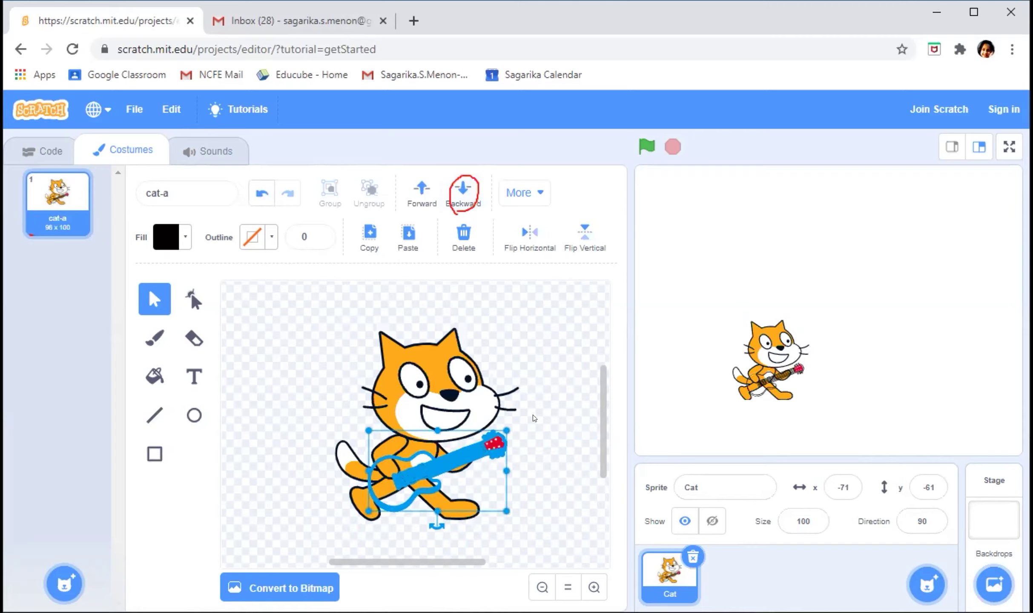
left_click(537, 191)
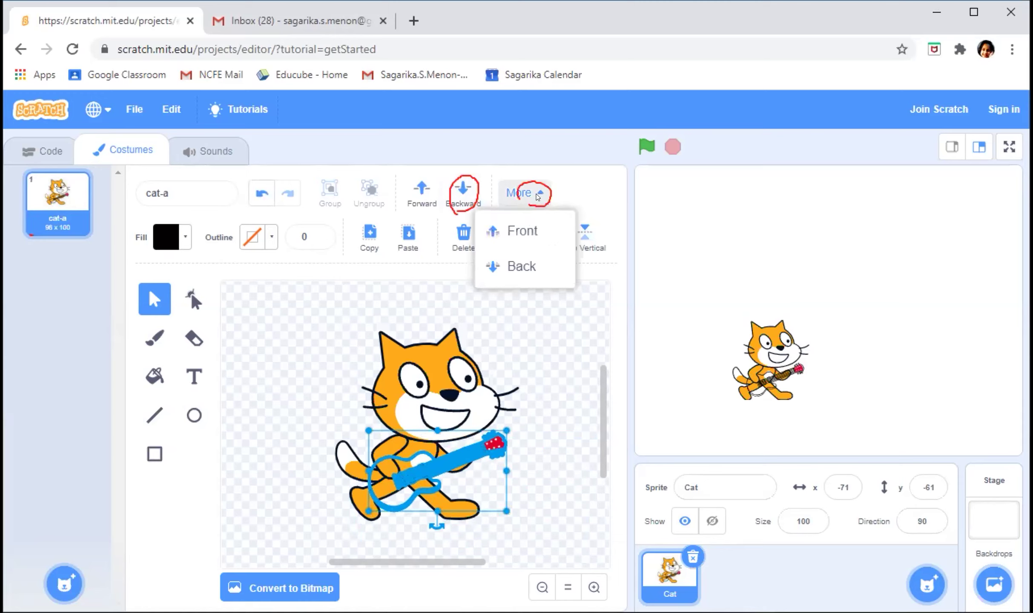
left_click(522, 277)
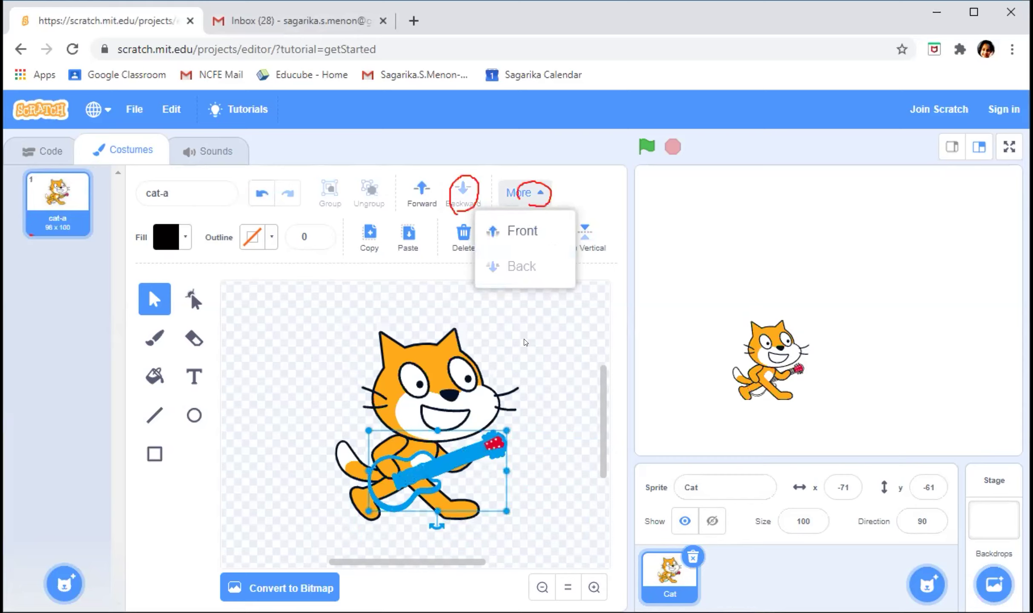
Bring the selected guitar to the front of the cat and deselect it
mouse_move(517, 221)
left_mouse_down()
mouse_move(531, 242)
mouse_move(505, 243)
left_mouse_up()
left_click(524, 230)
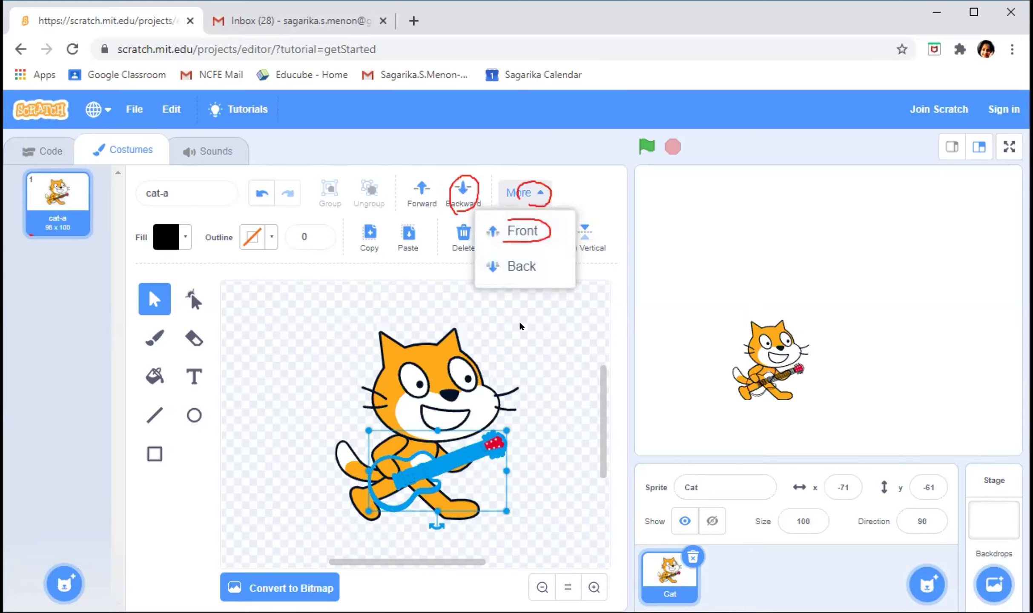
left_click(524, 229)
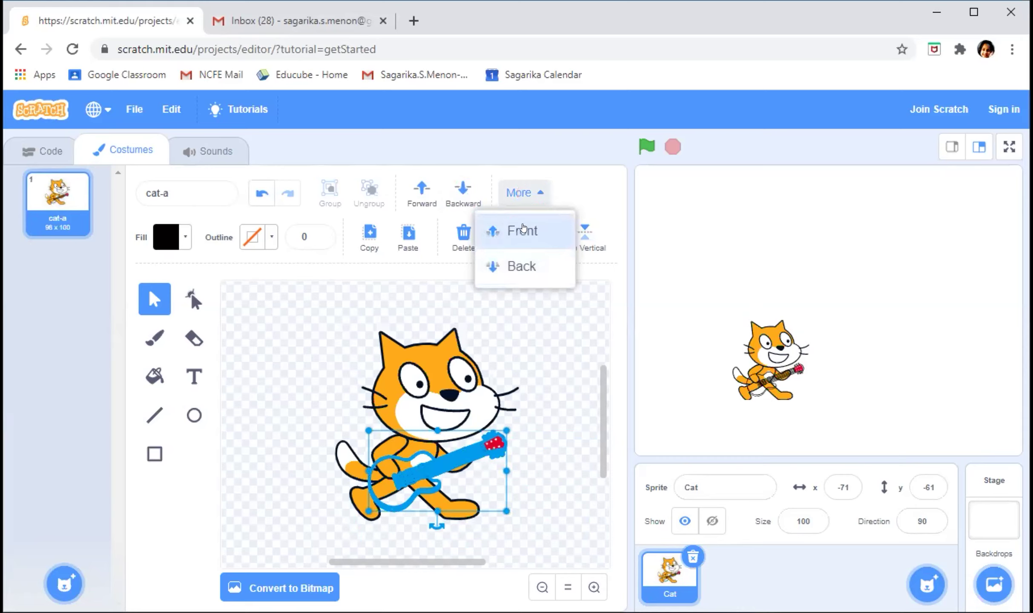
left_click(547, 339)
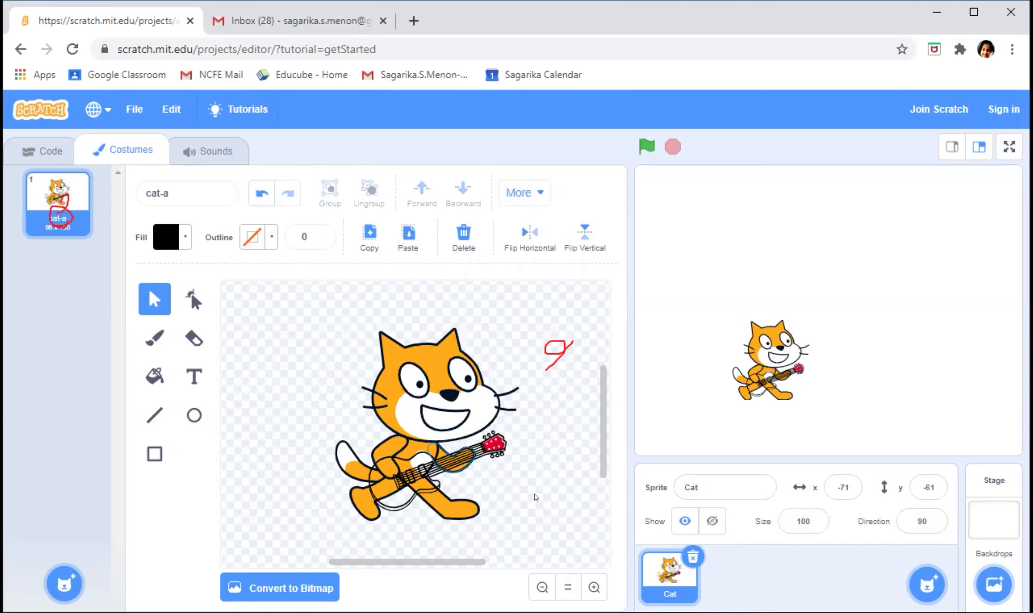
right_click(668, 575)
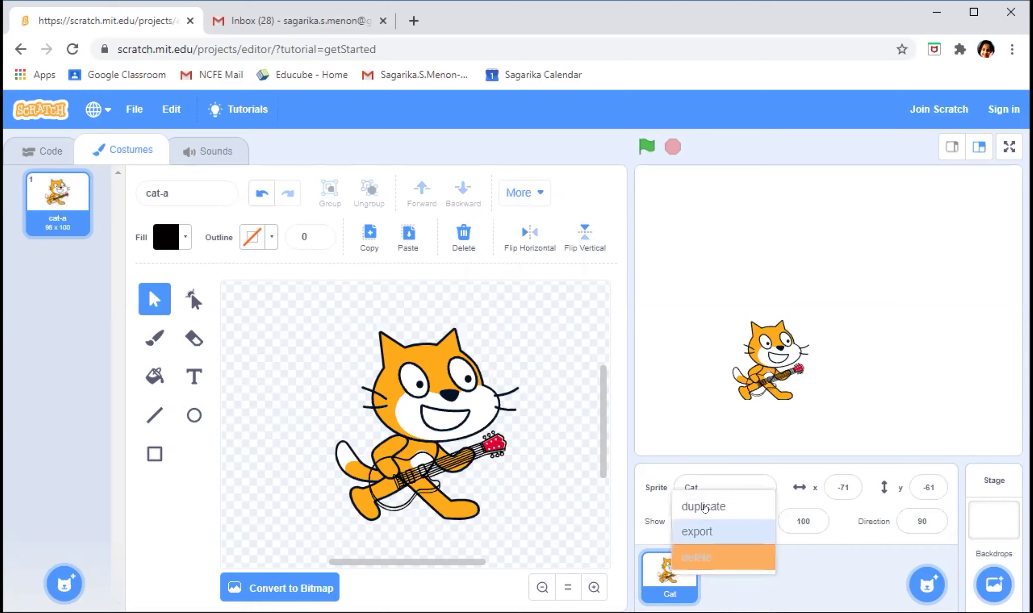
left_click(507, 508)
right_click(454, 401)
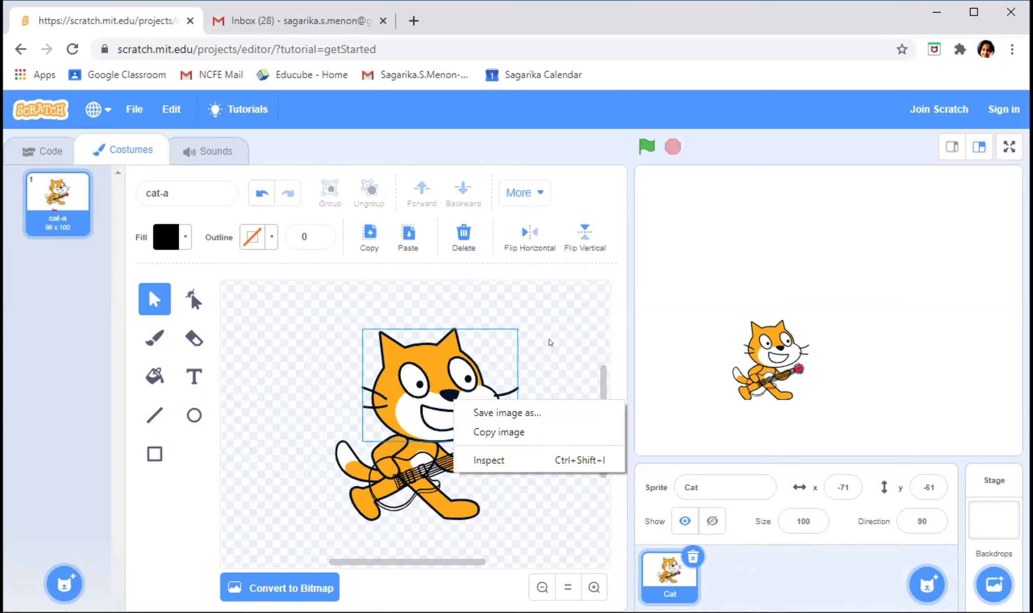
left_click(500, 356)
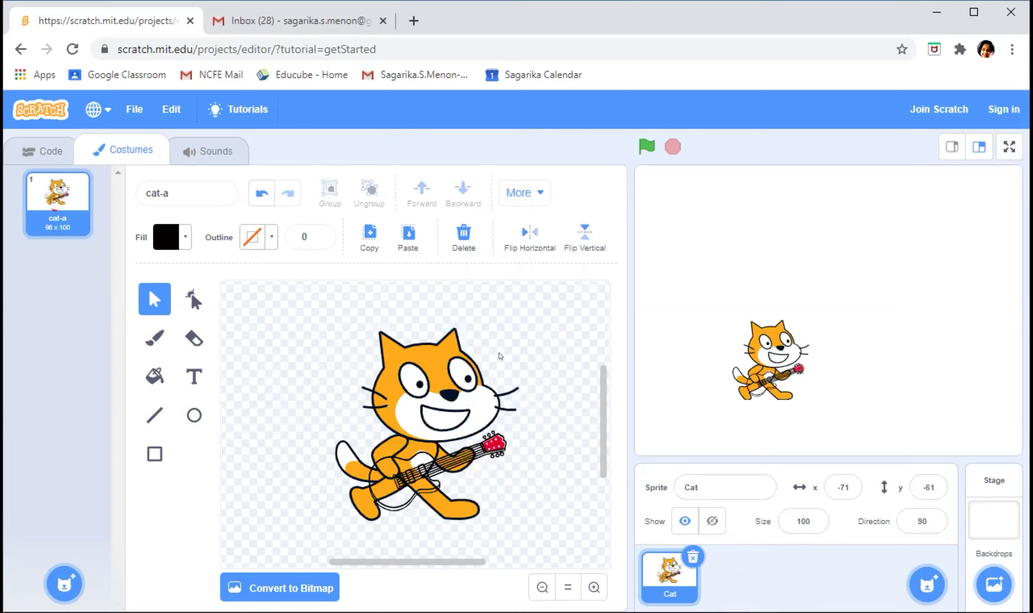
Duplicate the cat-a costume
right_click(49, 197)
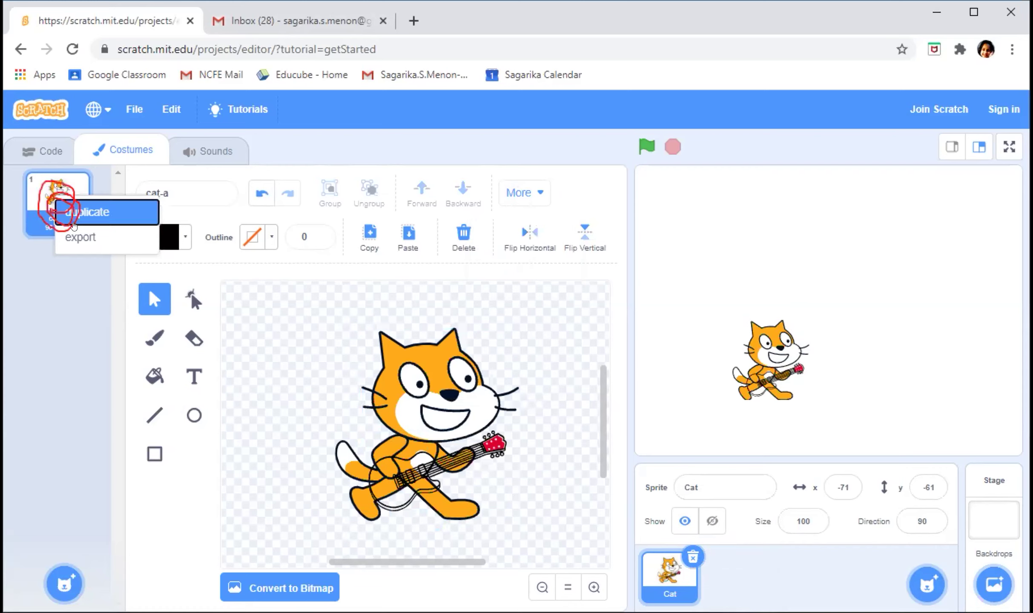
left_click(87, 212)
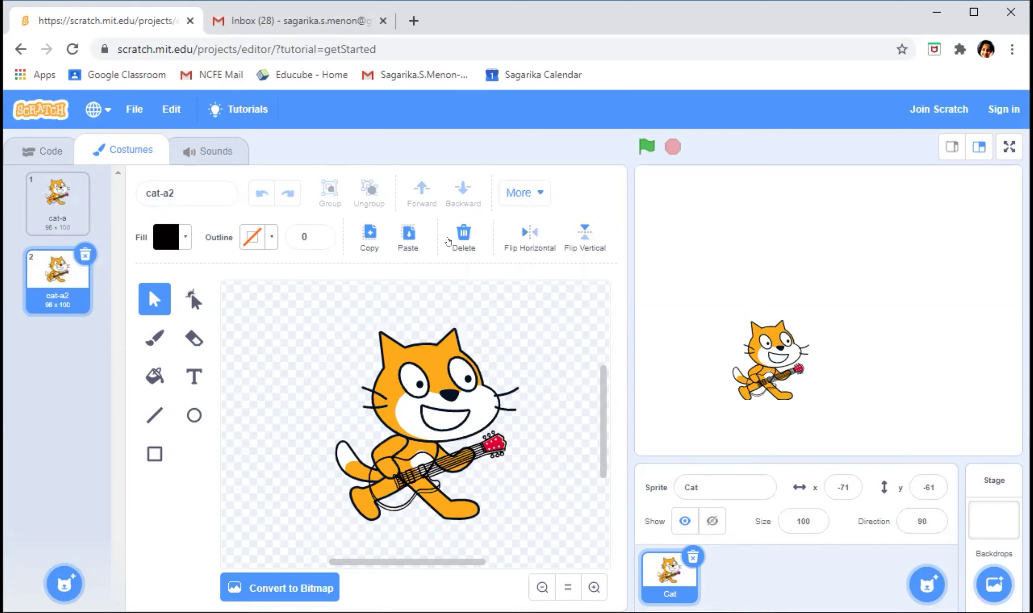
Adjust the position of the cat's back arm slightly in the cat-a2 costume
left_click(384, 432)
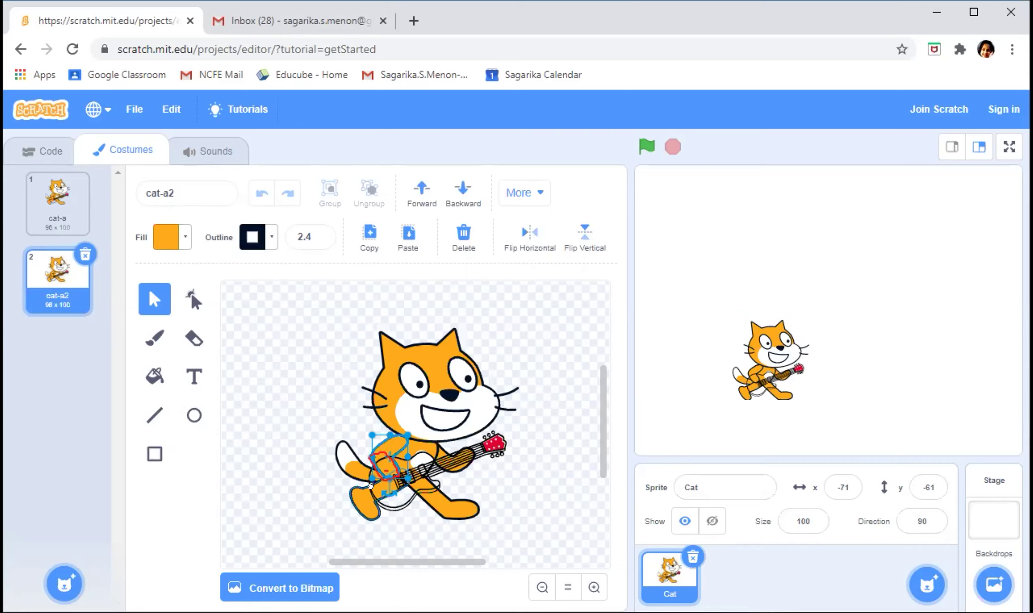
key("Delete")
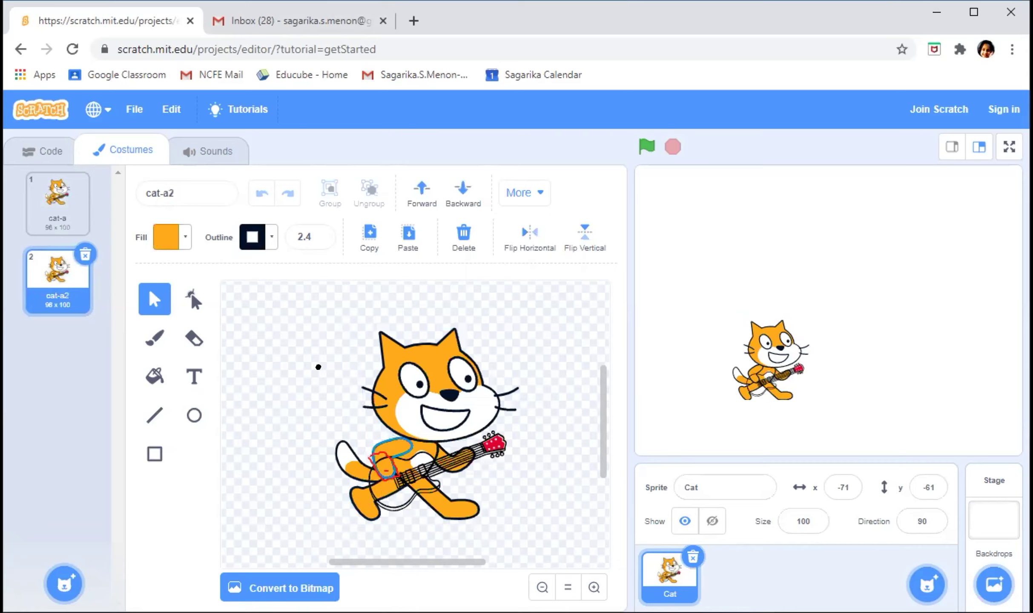
key("ctrl+z")
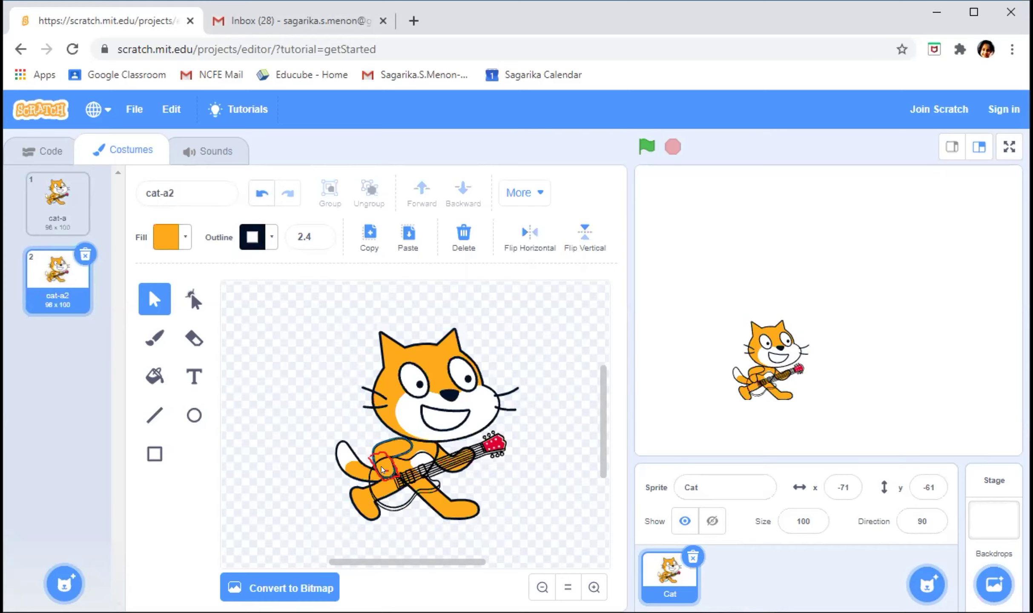
left_click(382, 469)
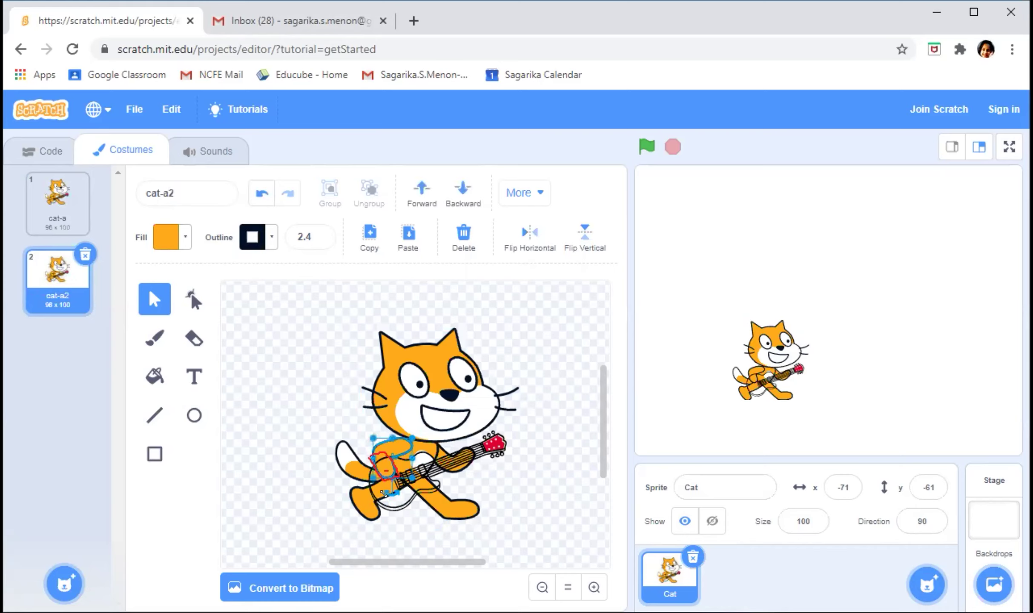
Shift the cat's back leg slightly outward and readjust the back arm above it
left_click(373, 489)
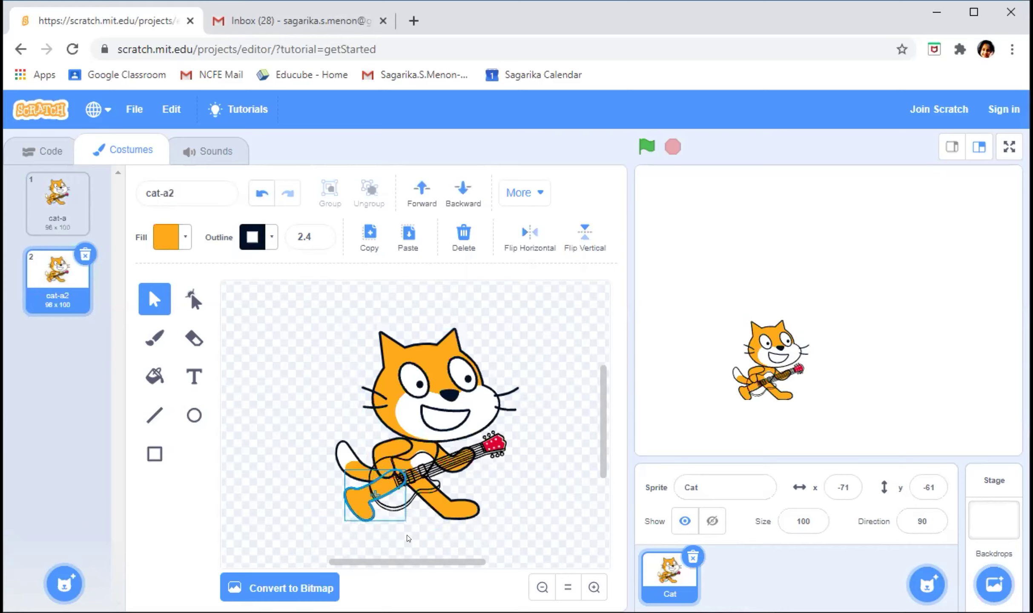
left_click(382, 467)
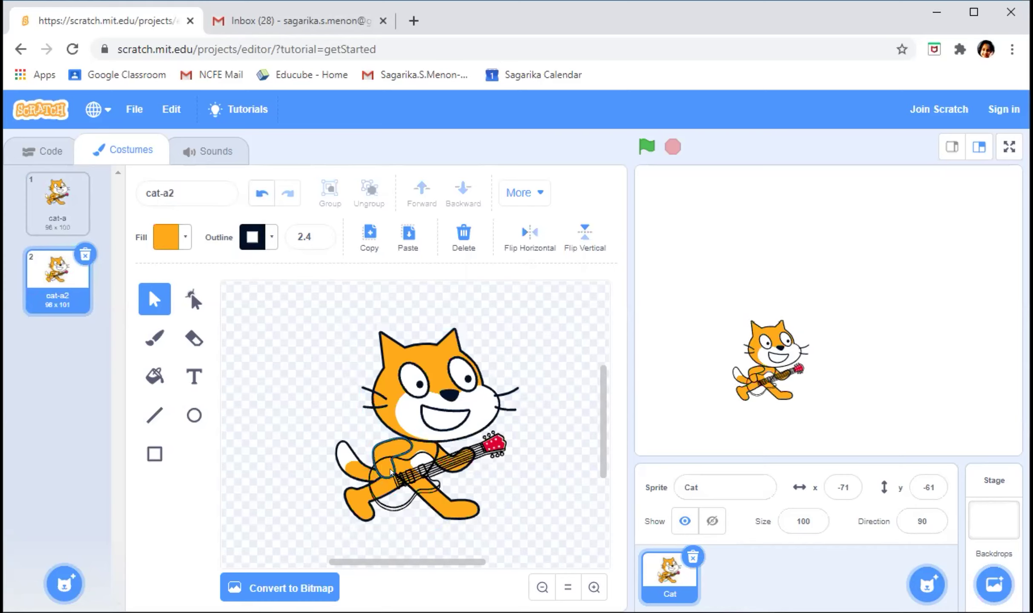
left_click(384, 486)
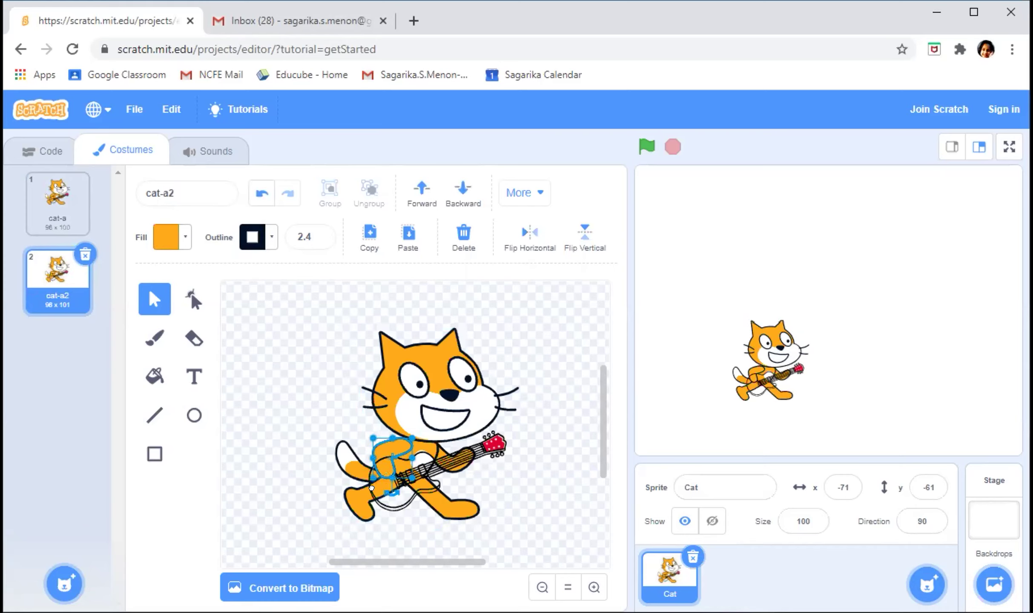
key("Escape")
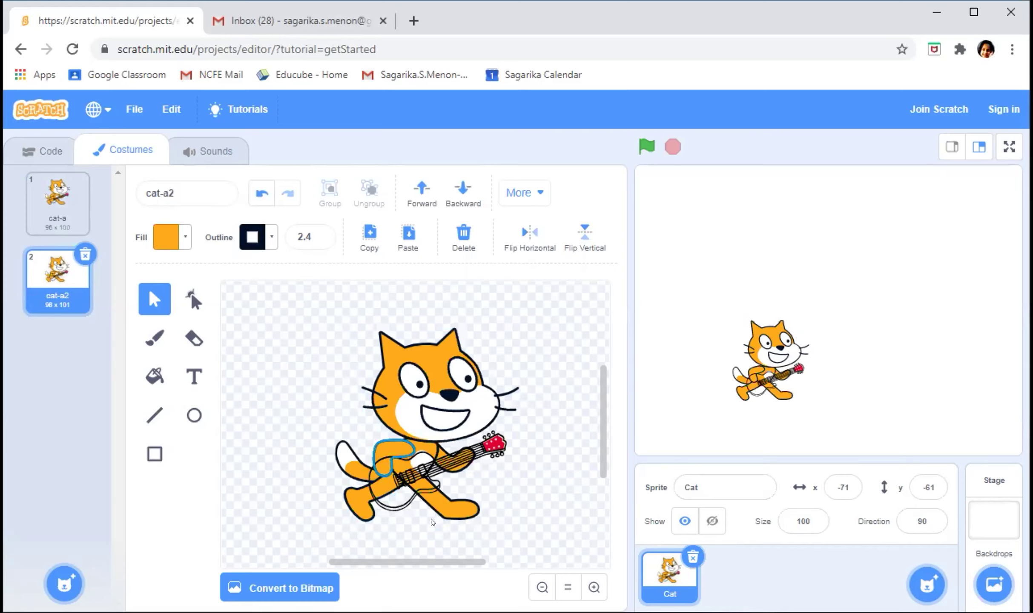
Select the guitar in the cat-a2 costume to examine its shape and its fill and outline width settings
left_click(430, 494)
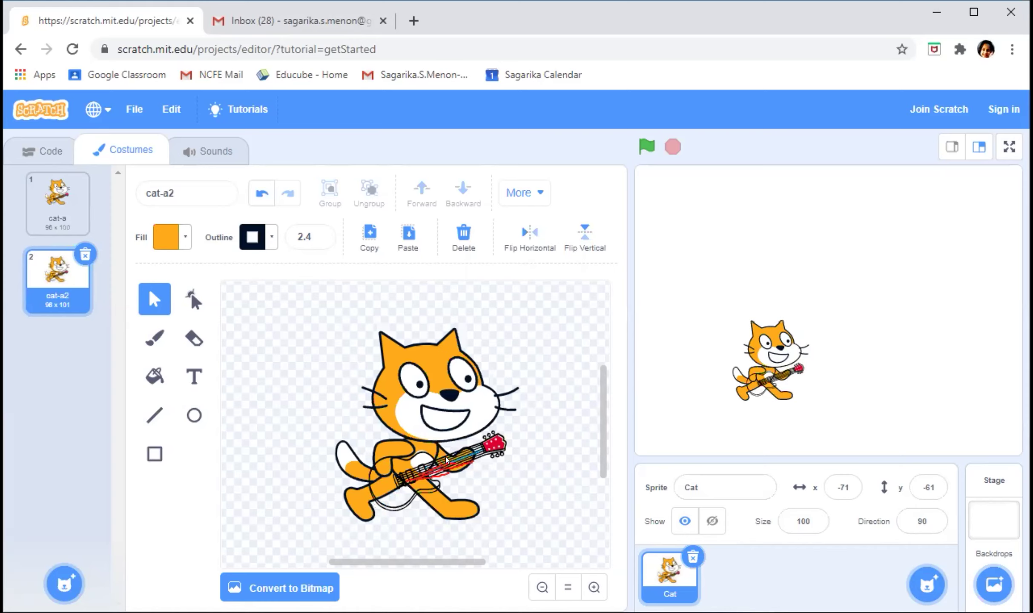
left_click(428, 472)
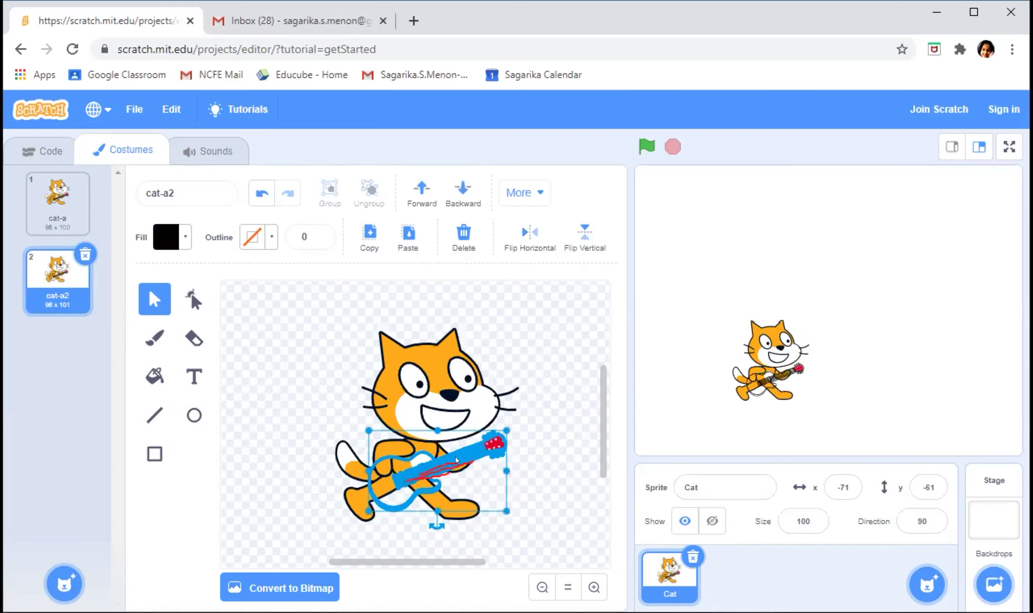
left_click(524, 509)
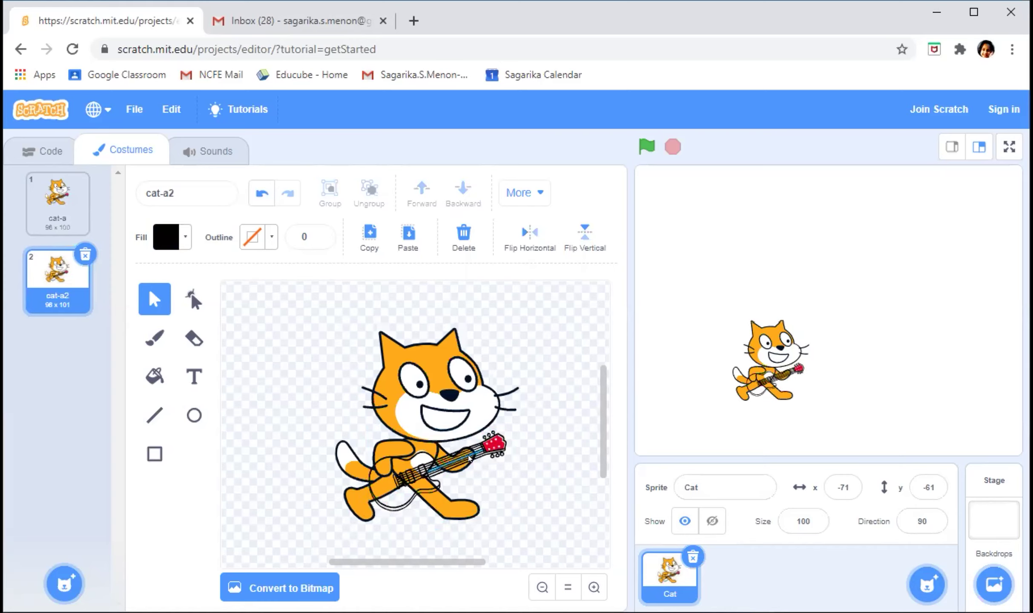
key("ctrl+z")
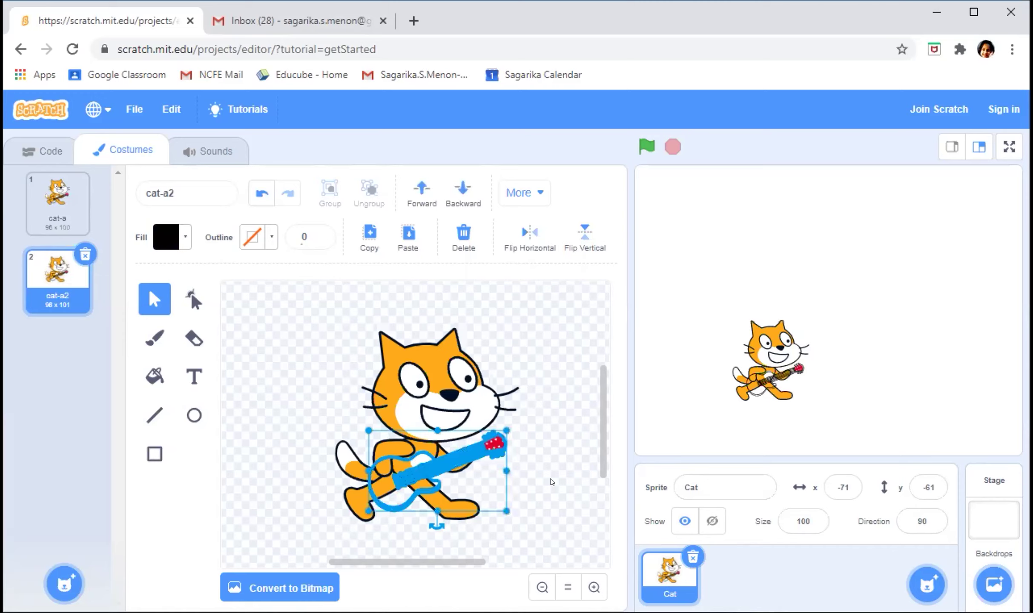
left_click(482, 475)
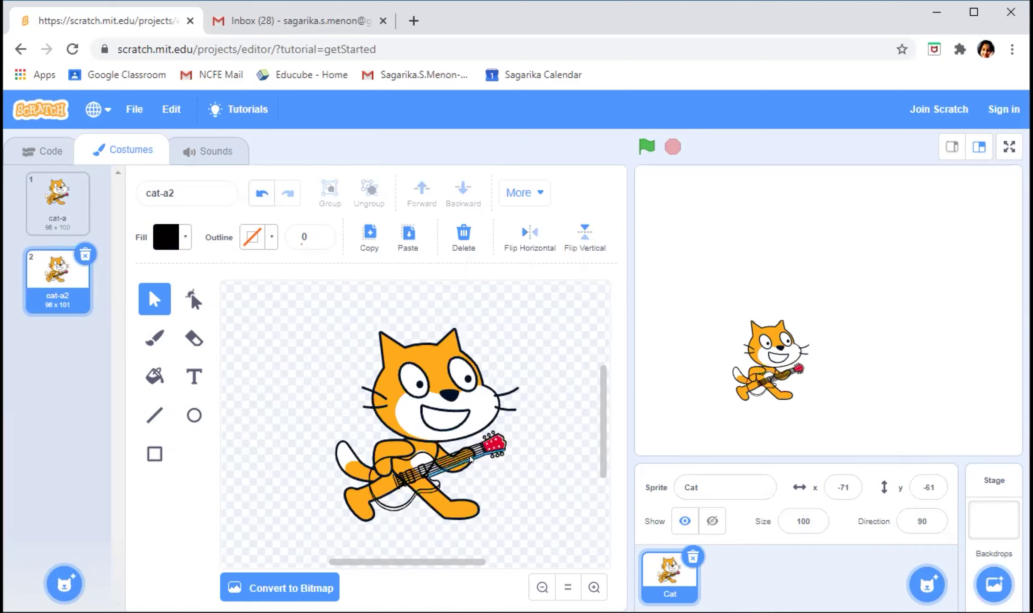
left_click(468, 461)
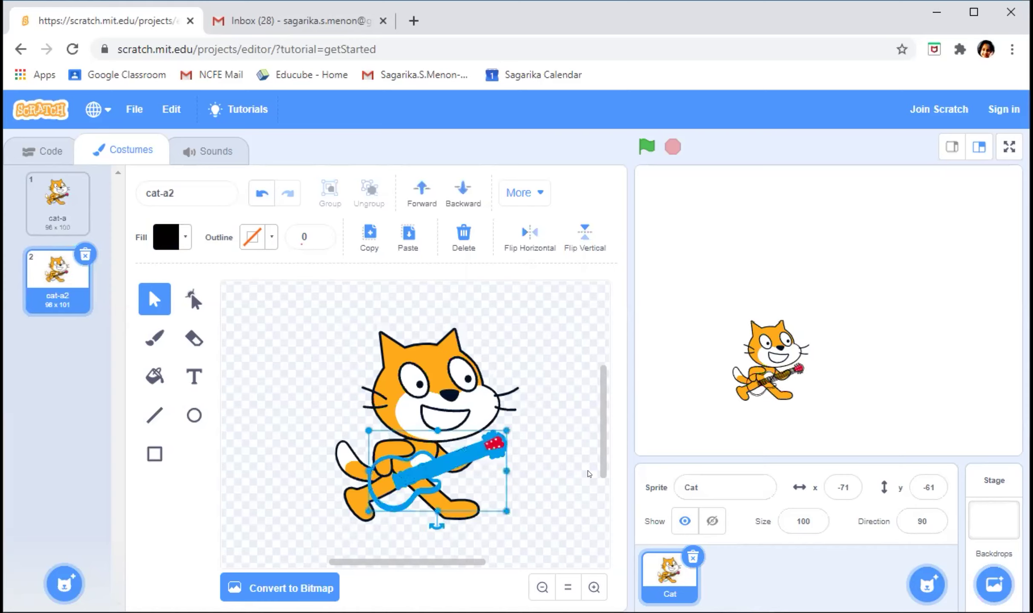
left_click(462, 468)
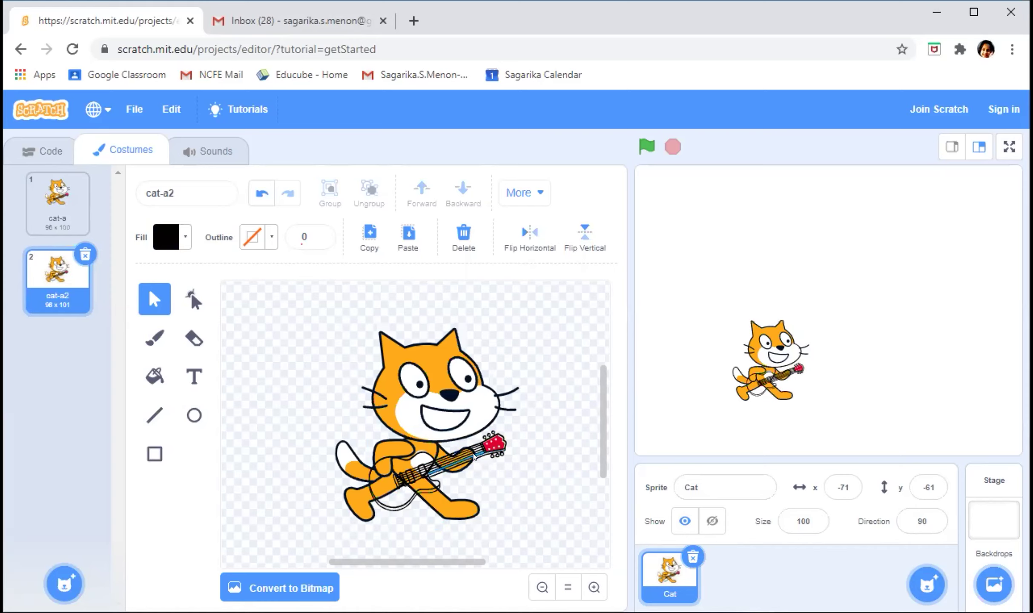
left_click(509, 483)
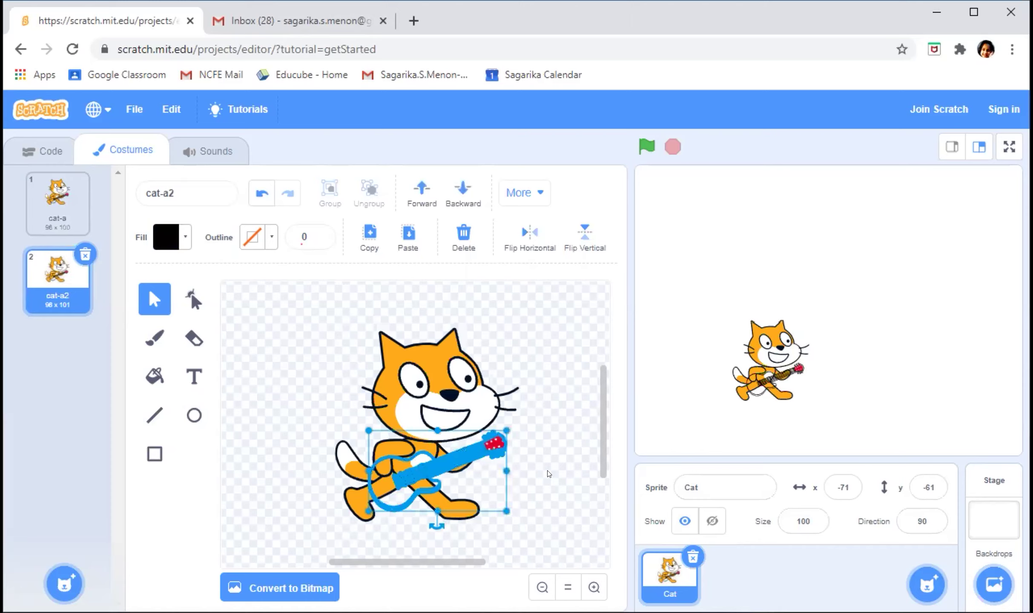
left_click(468, 445)
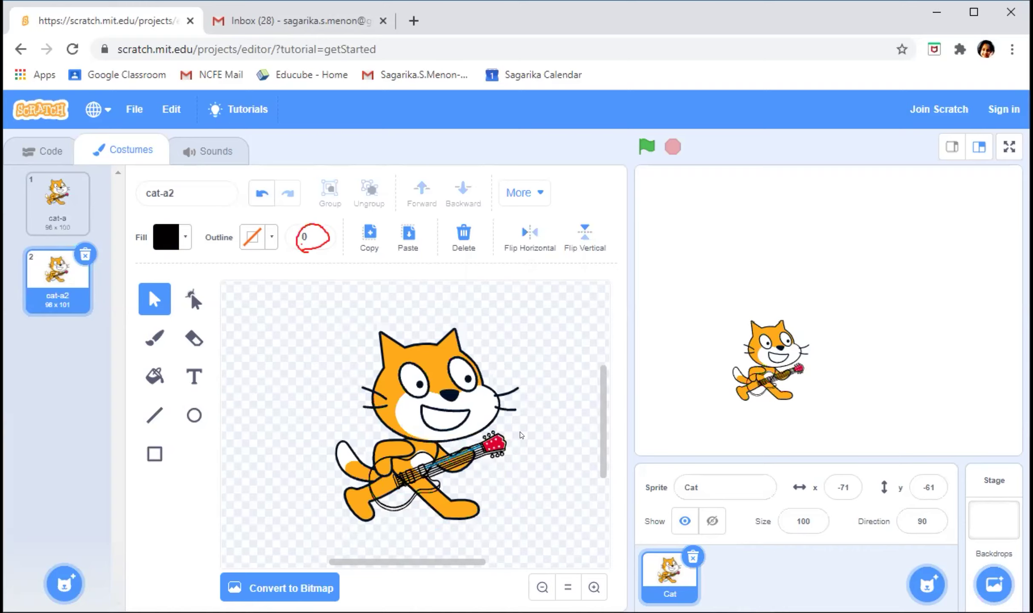
left_click(470, 452)
left_click(458, 458)
left_click(433, 471)
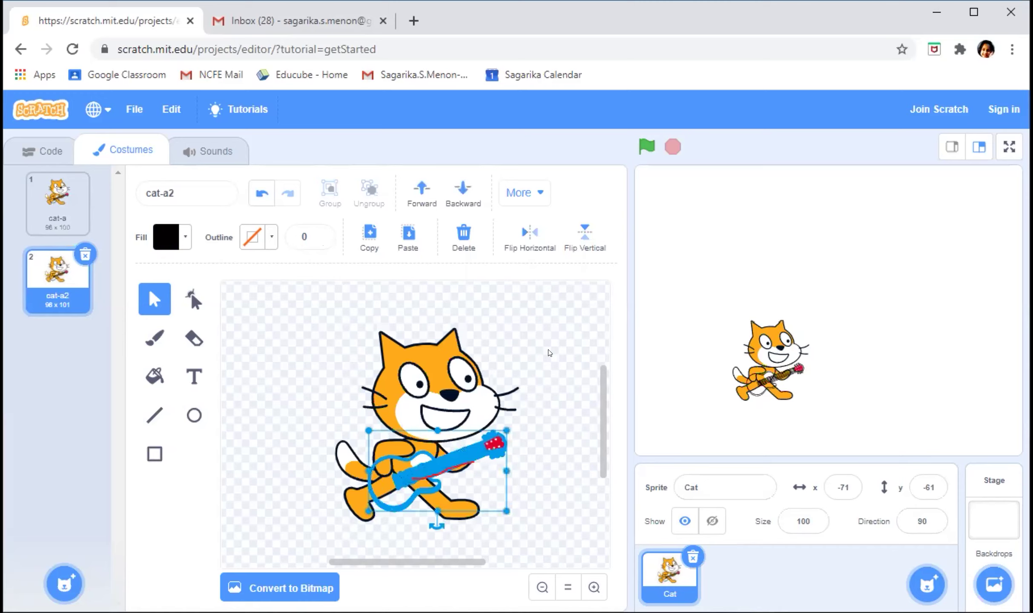
key("Escape")
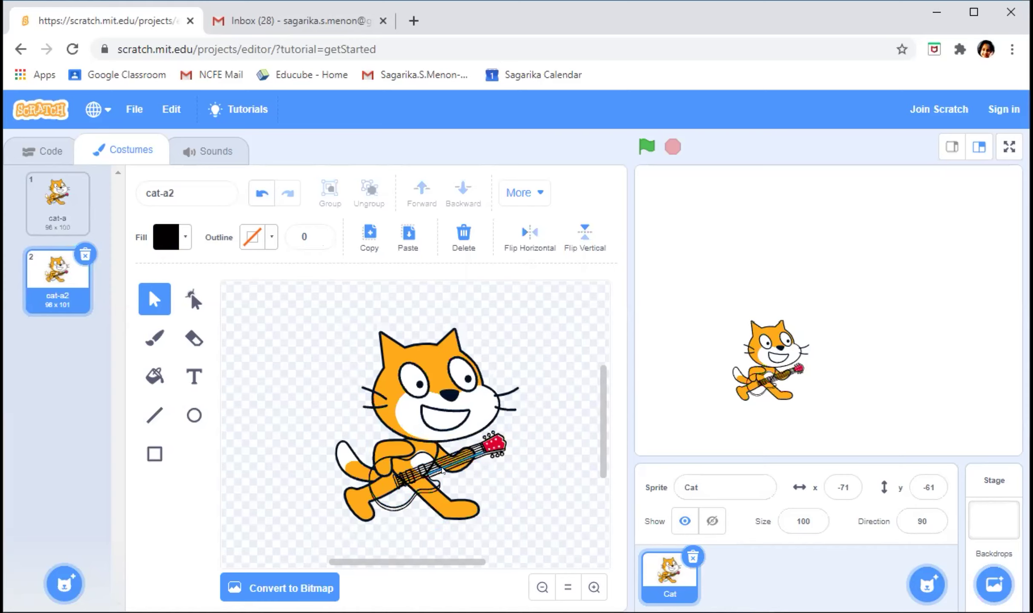
left_click(456, 453)
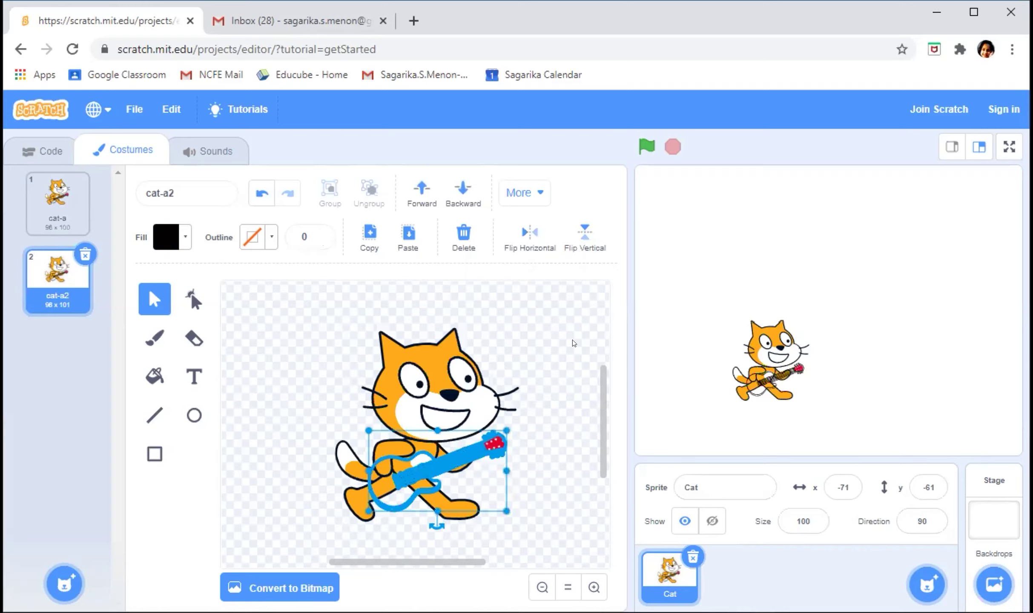
left_click(523, 423)
left_click(468, 459)
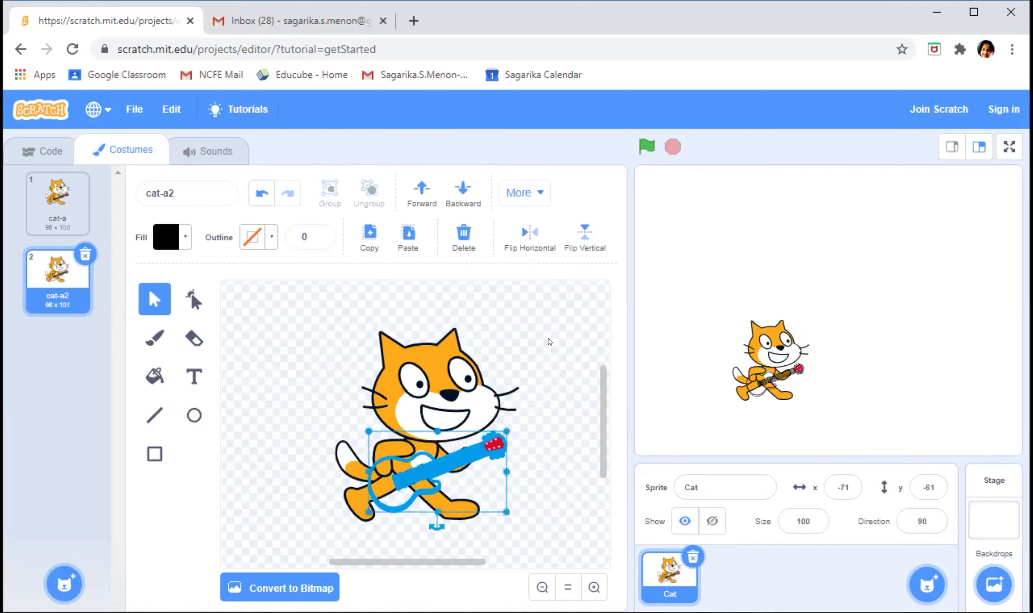
left_click(451, 458)
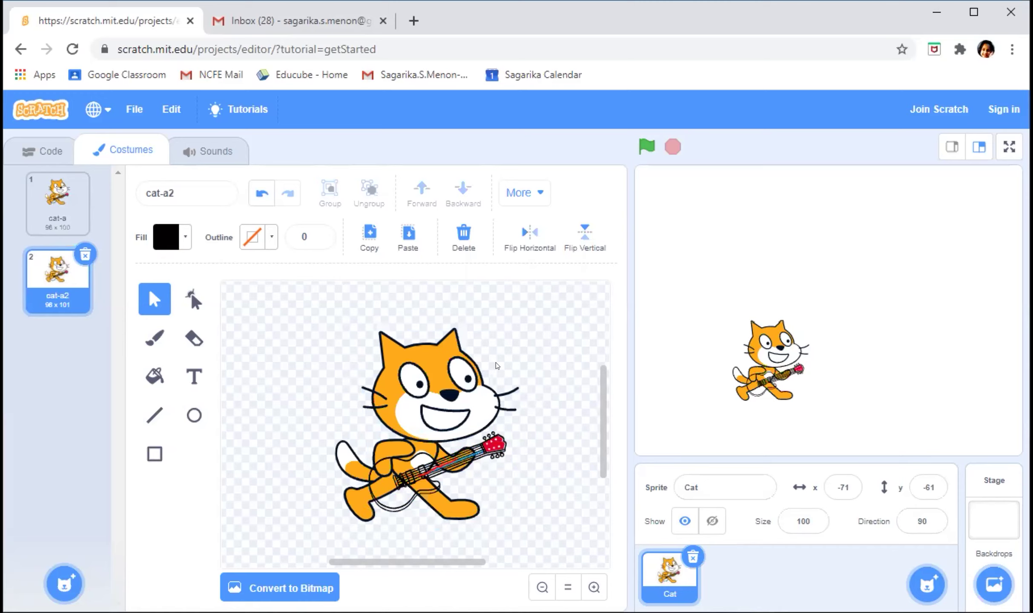
left_click(481, 454)
left_click(535, 391)
left_click(443, 469)
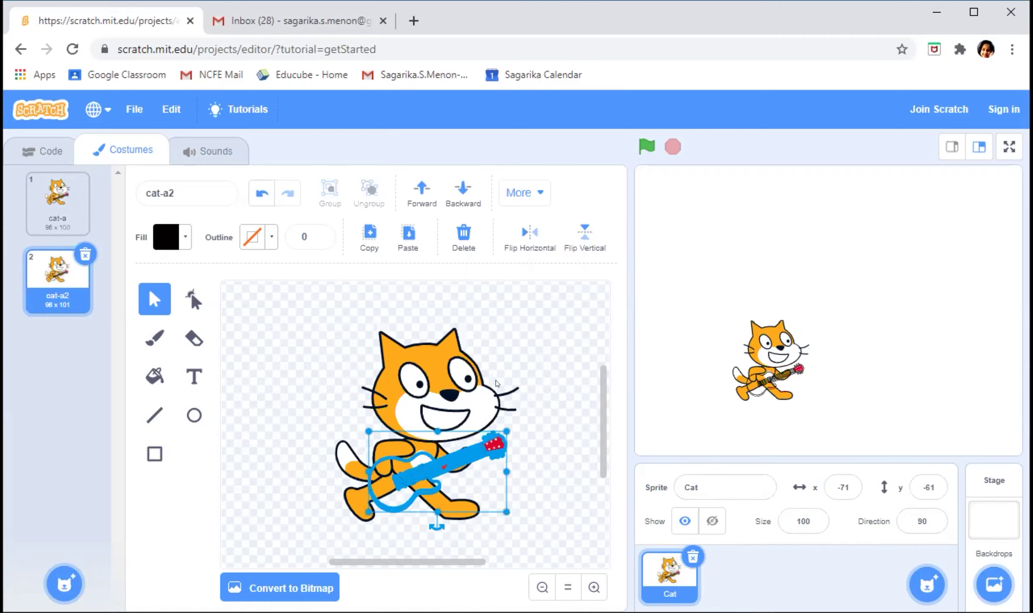
left_click(547, 392)
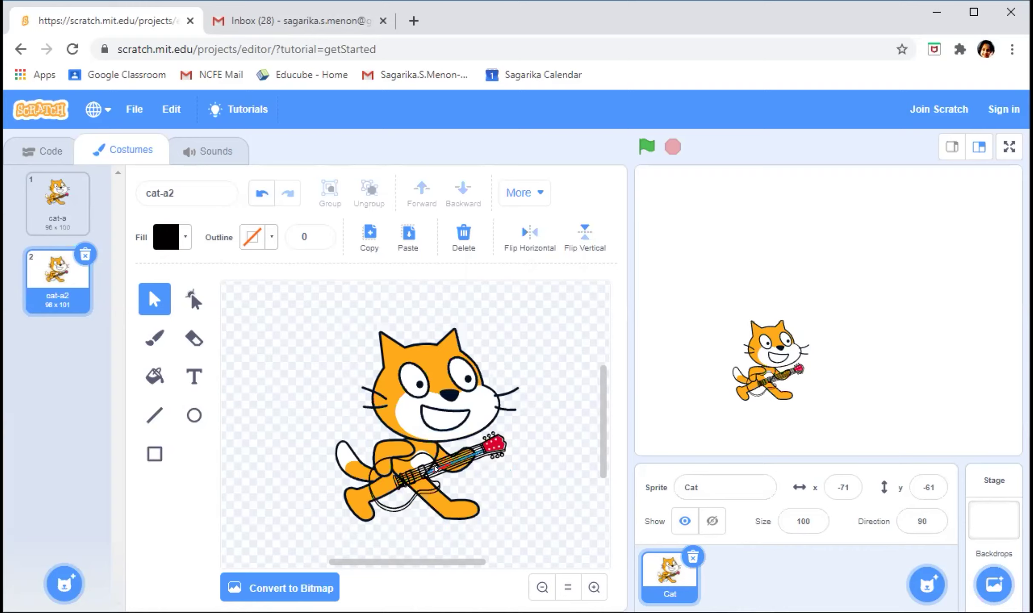
left_click(435, 468)
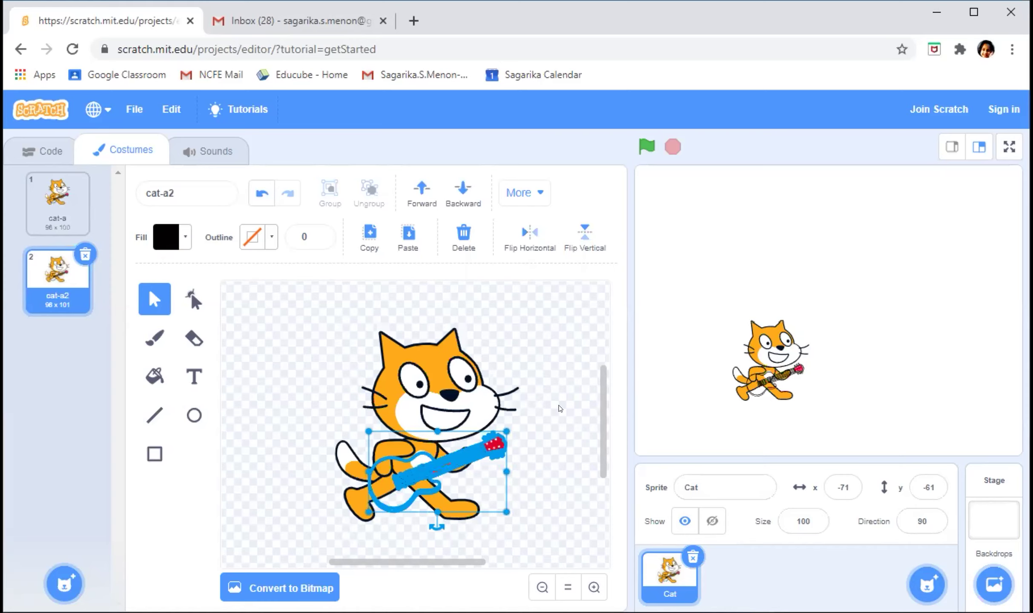
left_click(548, 414)
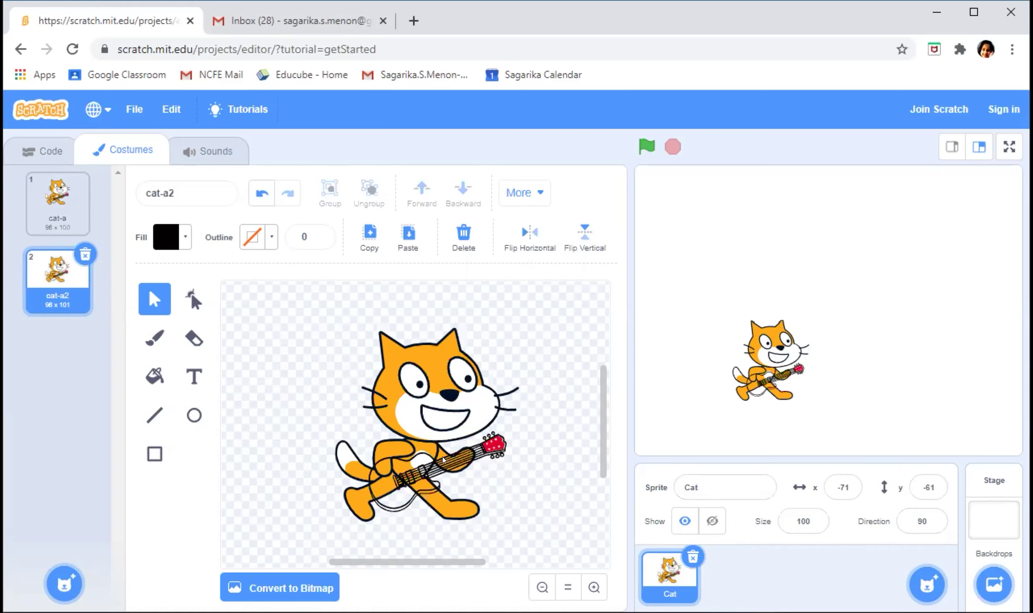
left_click_drag(545, 303, 540, 340)
left_click(456, 456)
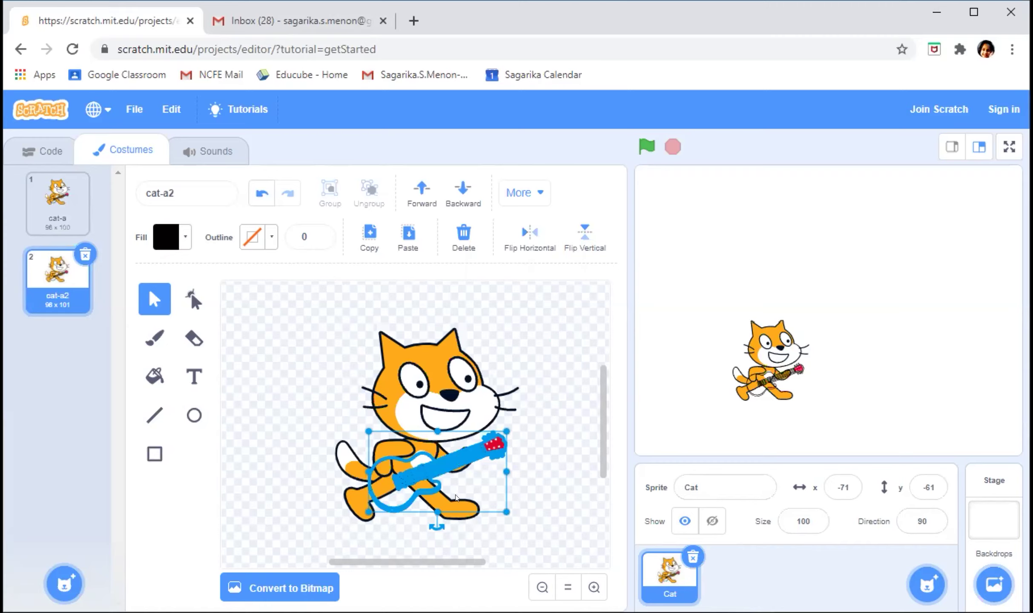
left_click(501, 420)
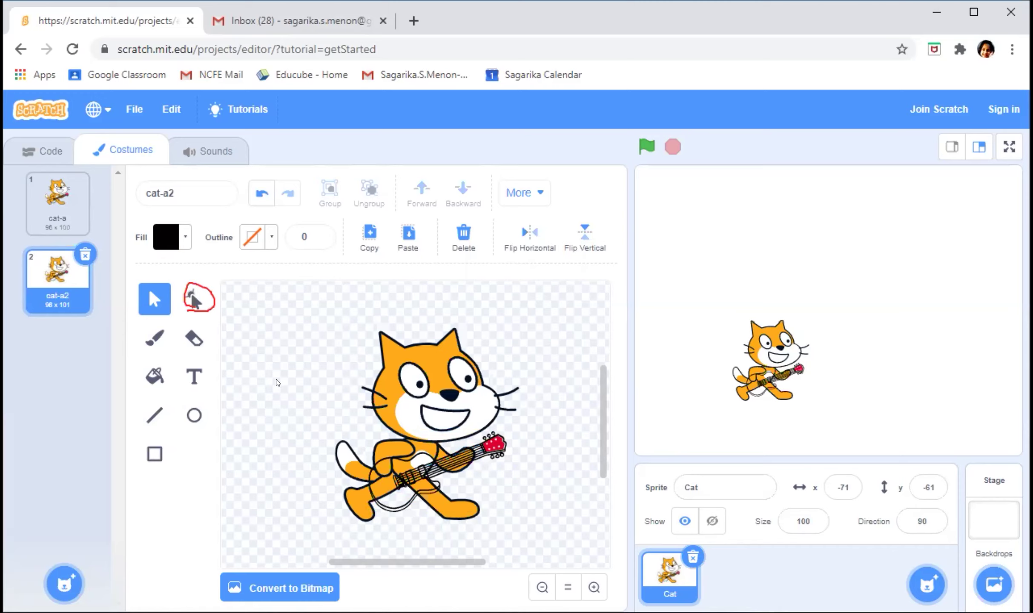
Select the guitar with the Reshape tool, set its outline width to 4, deselect it, and return to the Select tool
key("a")
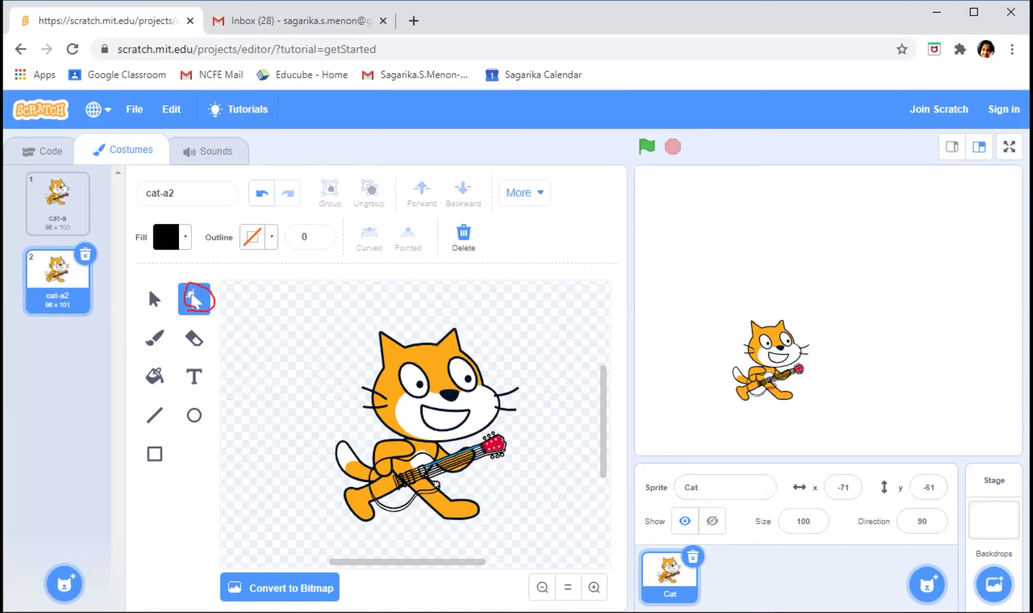
left_click(435, 484)
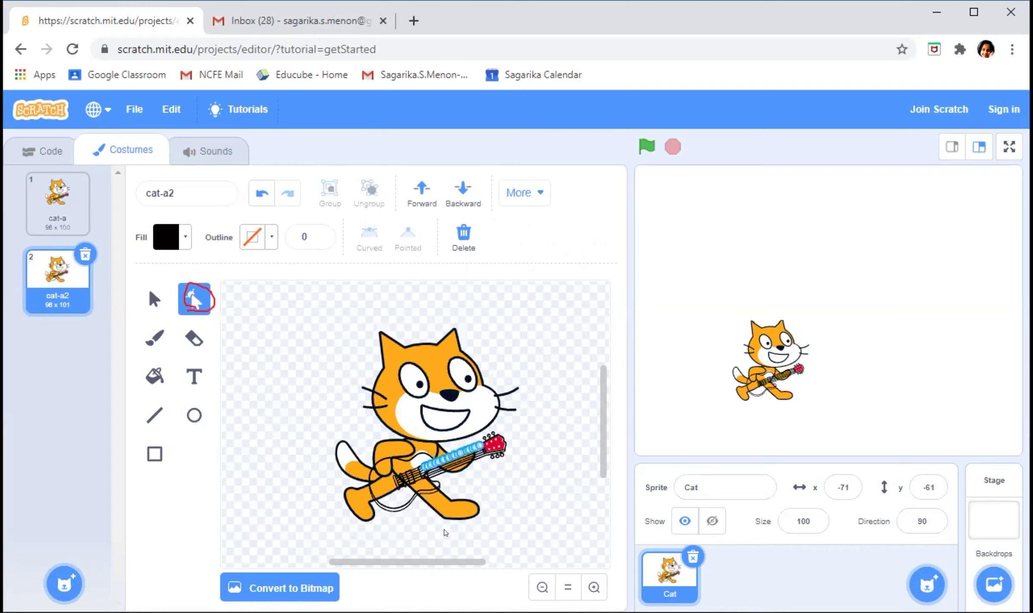
left_click(317, 227)
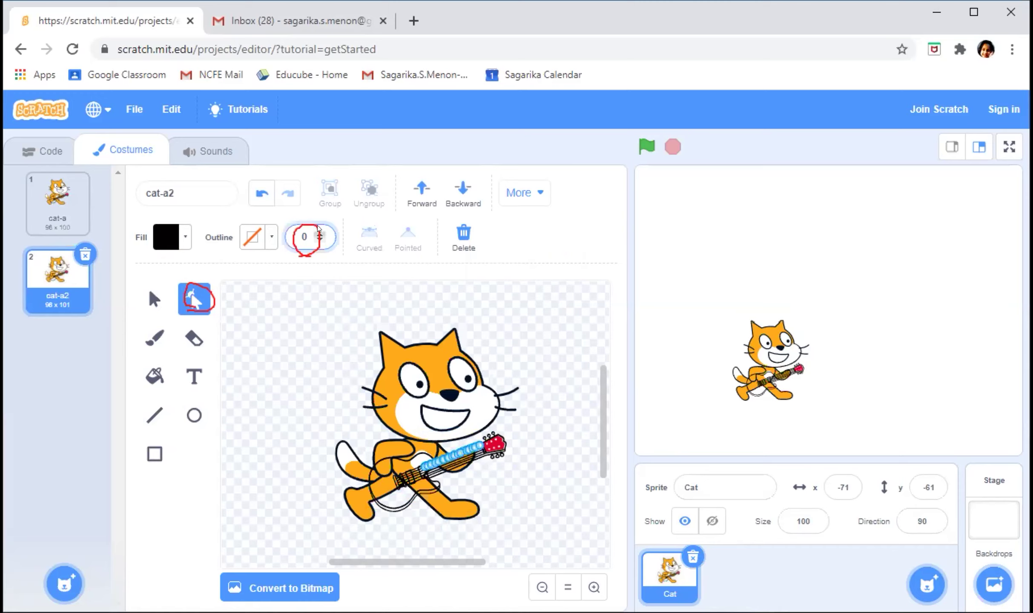
type("2")
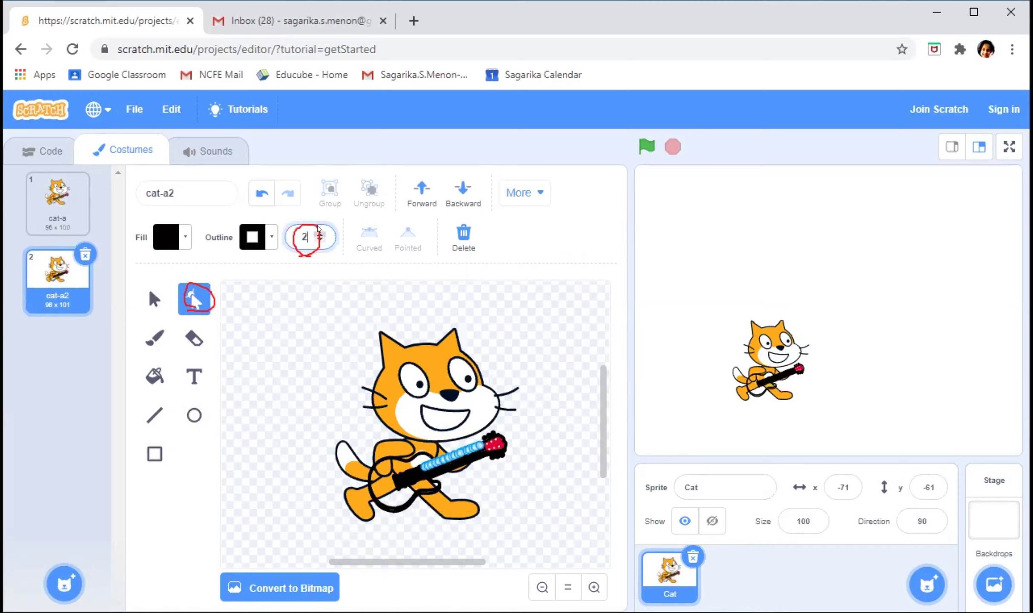
key("BackSpace")
type("3")
key("BackSpace")
type("4")
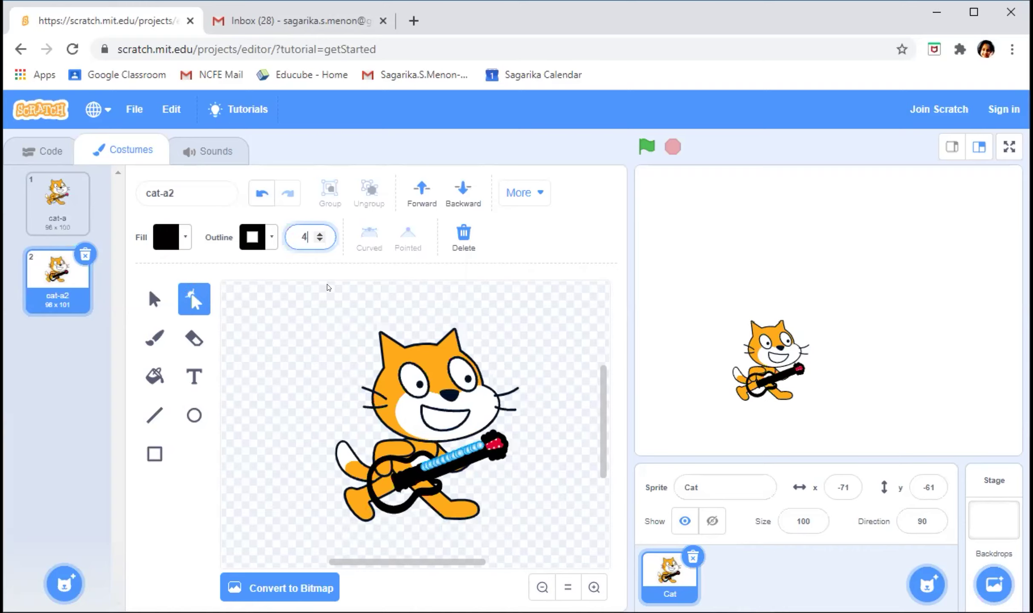
key("Escape")
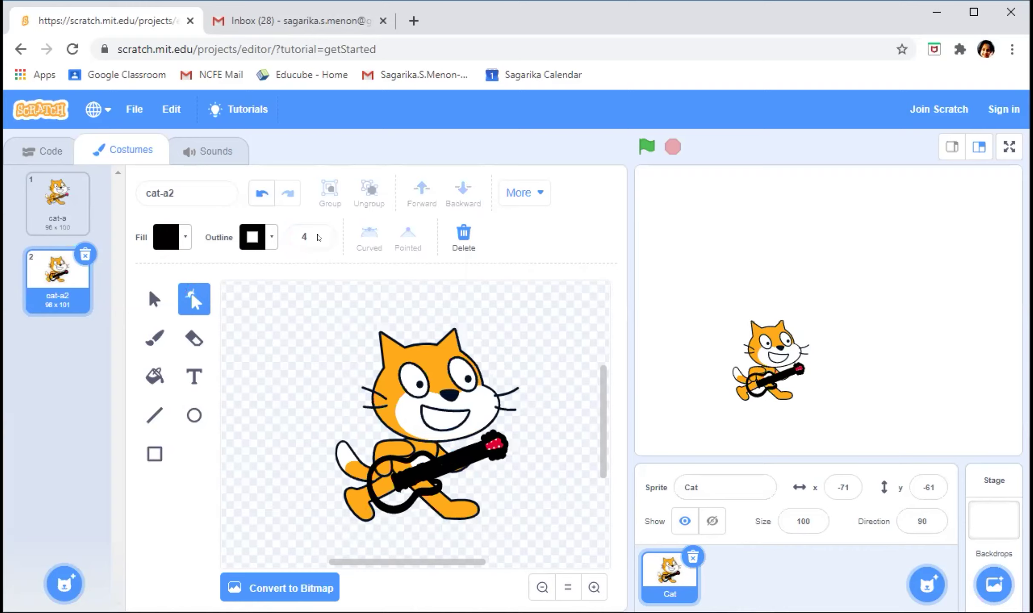
left_click(152, 300)
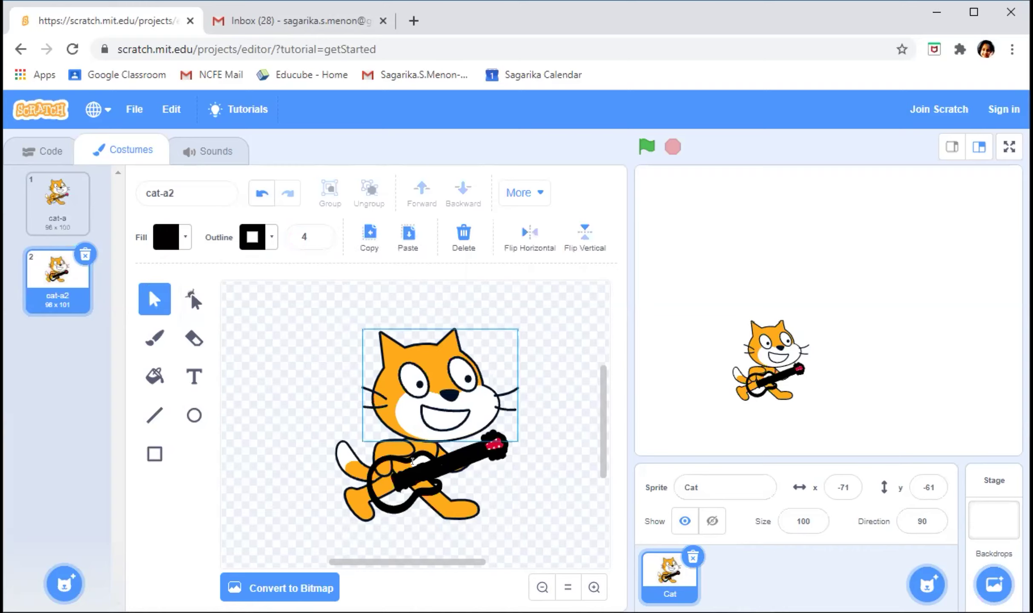
Undo the guitar's outline width changes in the cat-a2 costume
left_click(256, 199)
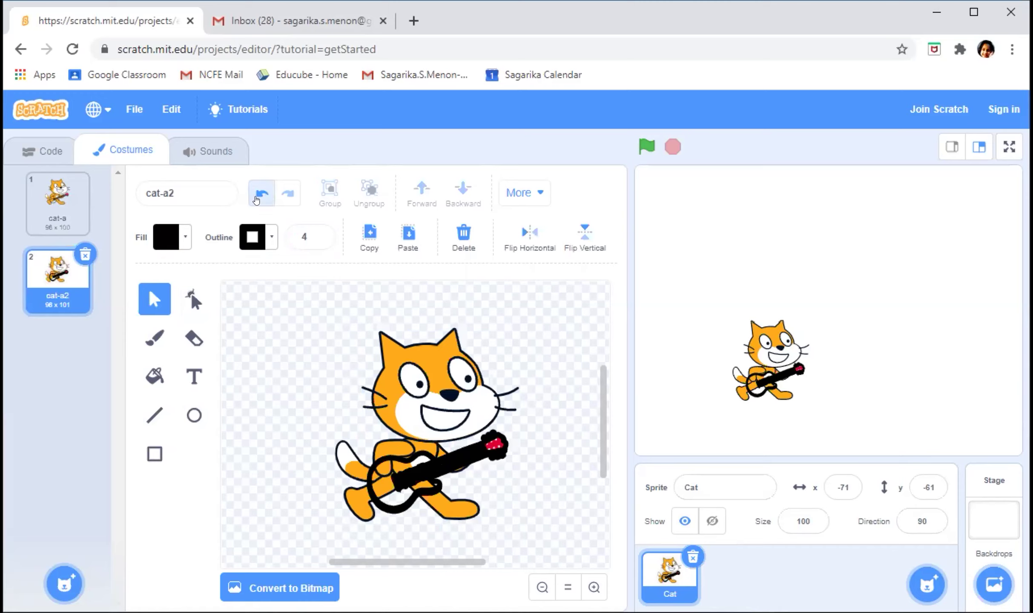
left_click(256, 200)
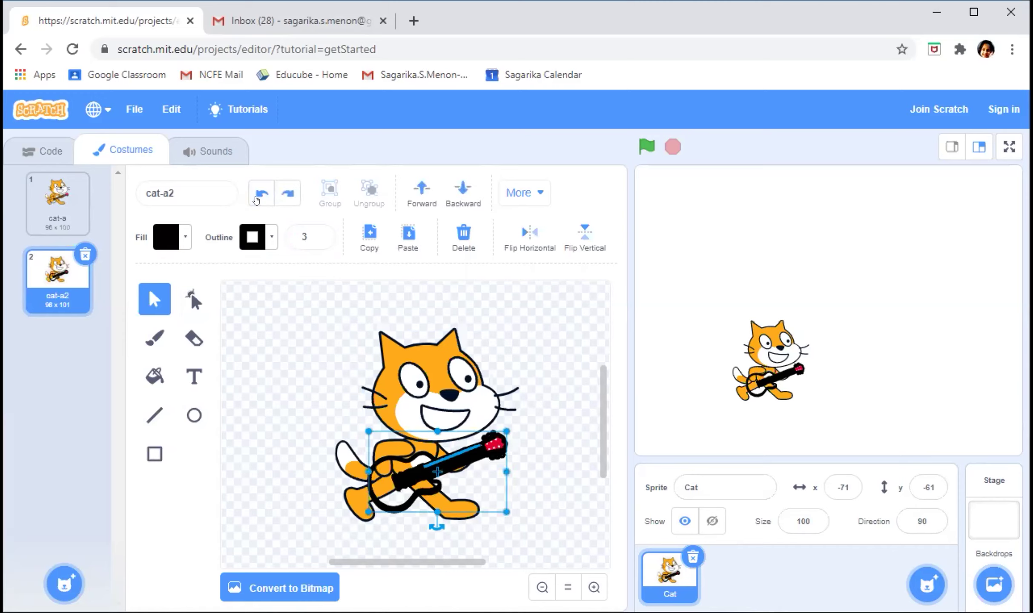
left_click(255, 199)
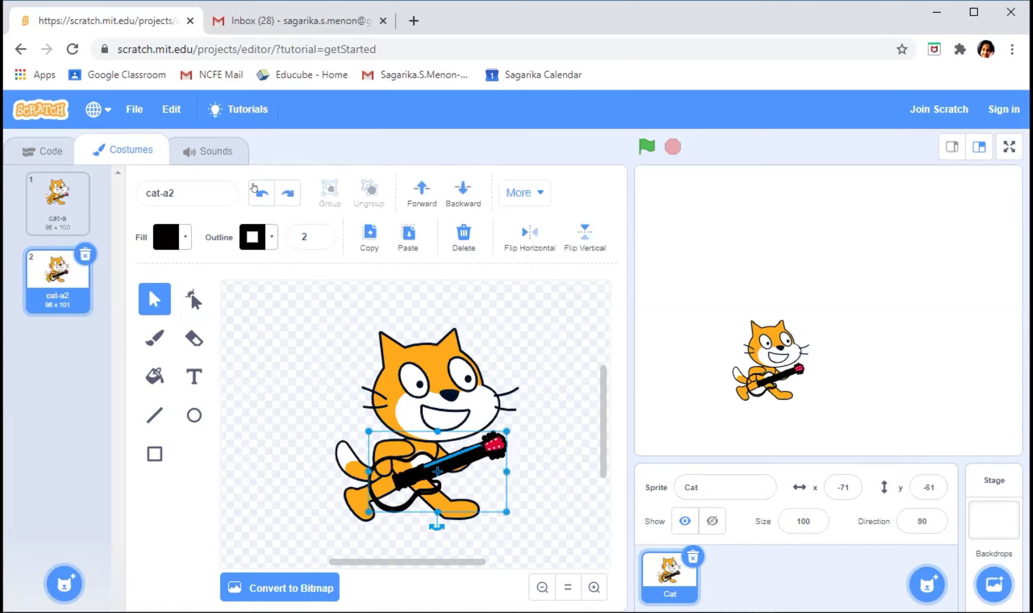
left_click(255, 199)
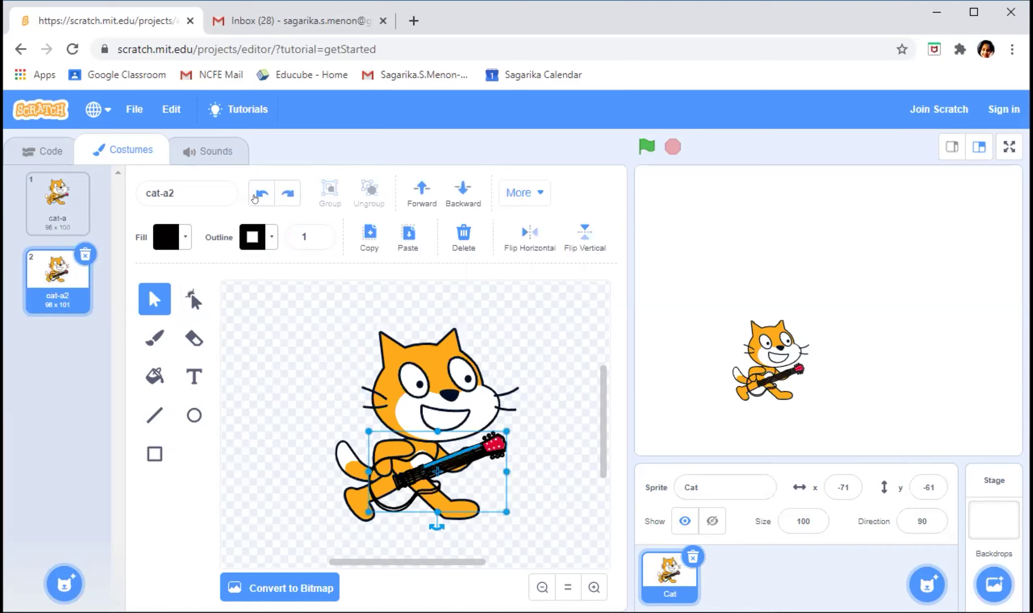
left_click(254, 189)
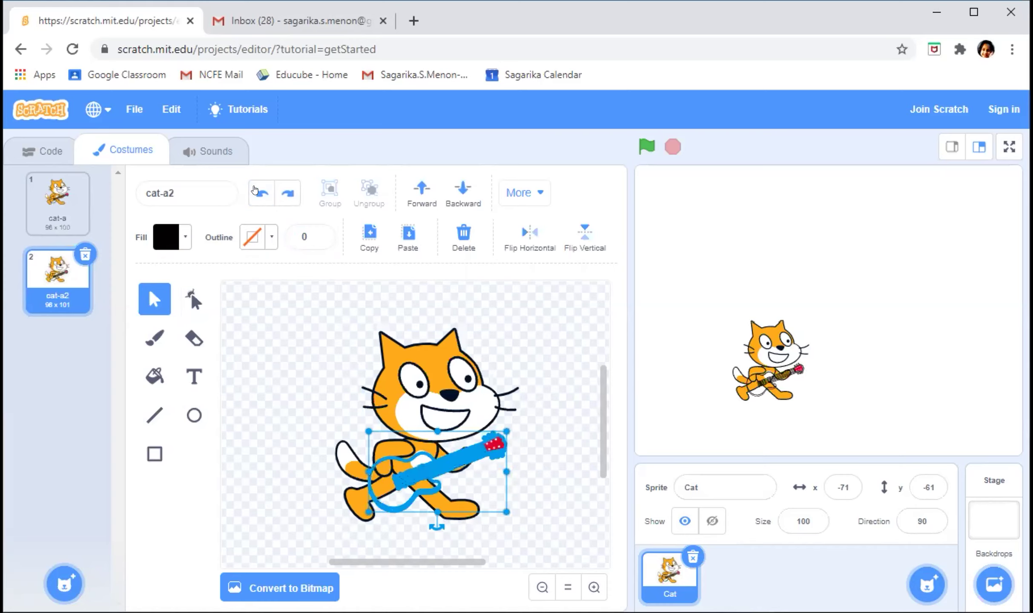
Delete the altered cat-a2 costume and duplicate the cat-a costume again
left_click(75, 253)
left_click(85, 255)
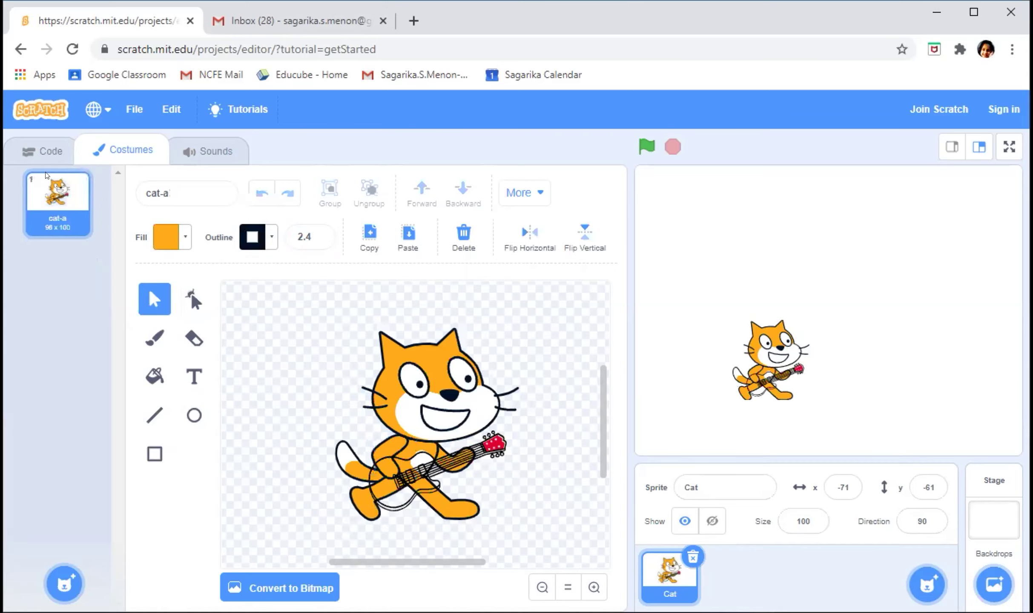
right_click(46, 200)
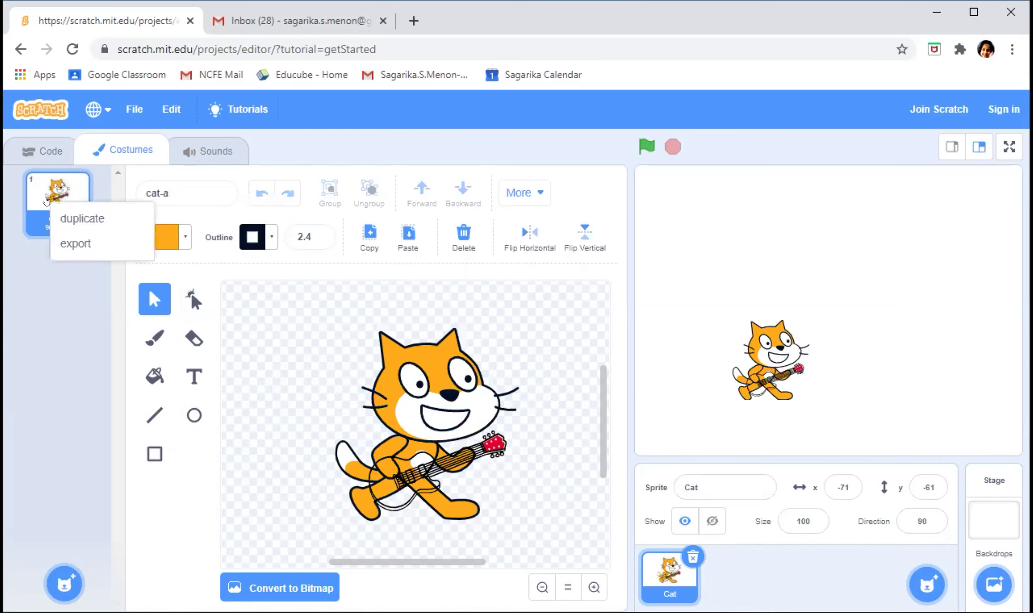
left_click(74, 217)
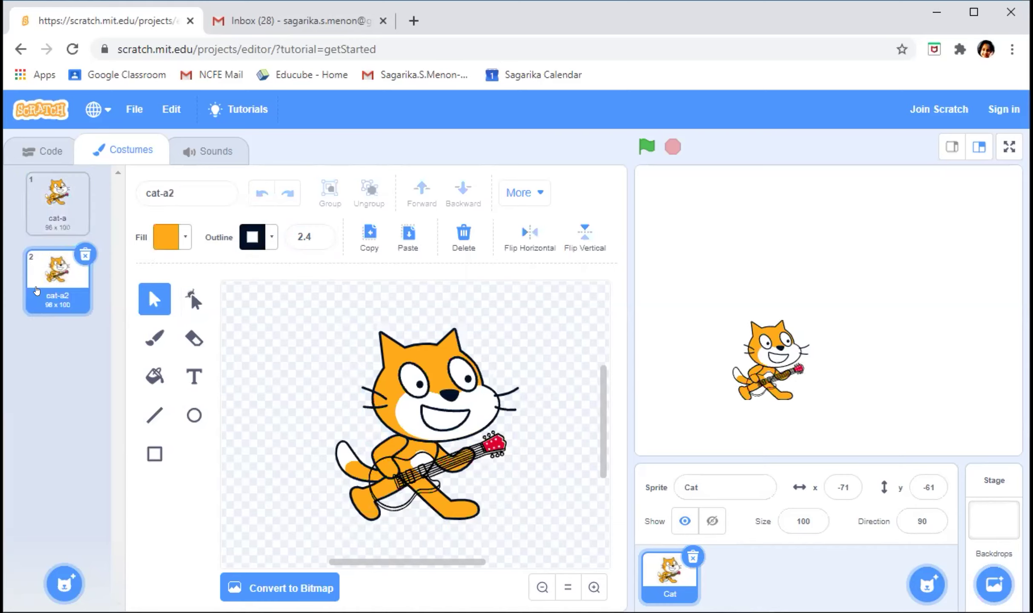
Try an outline width of 1 on the guitar with the Reshape tool and undo the change
left_click(188, 304)
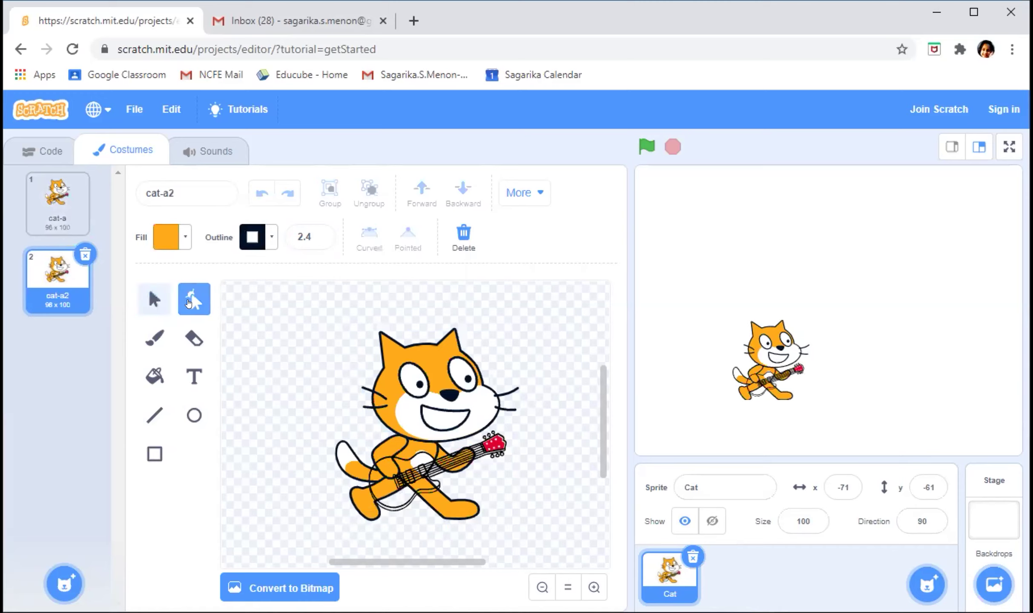
left_click(431, 470)
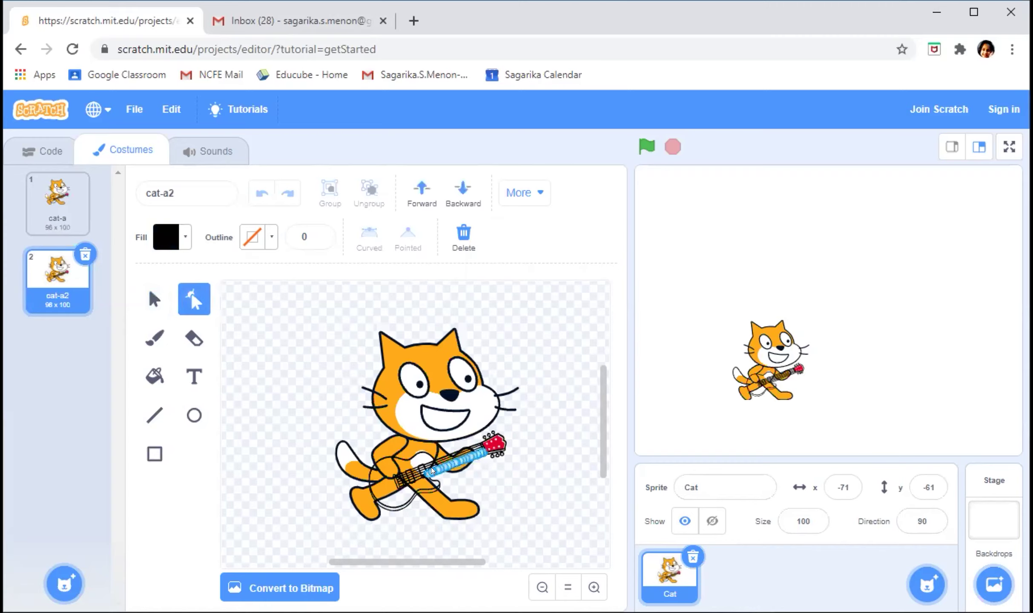
left_click(267, 238)
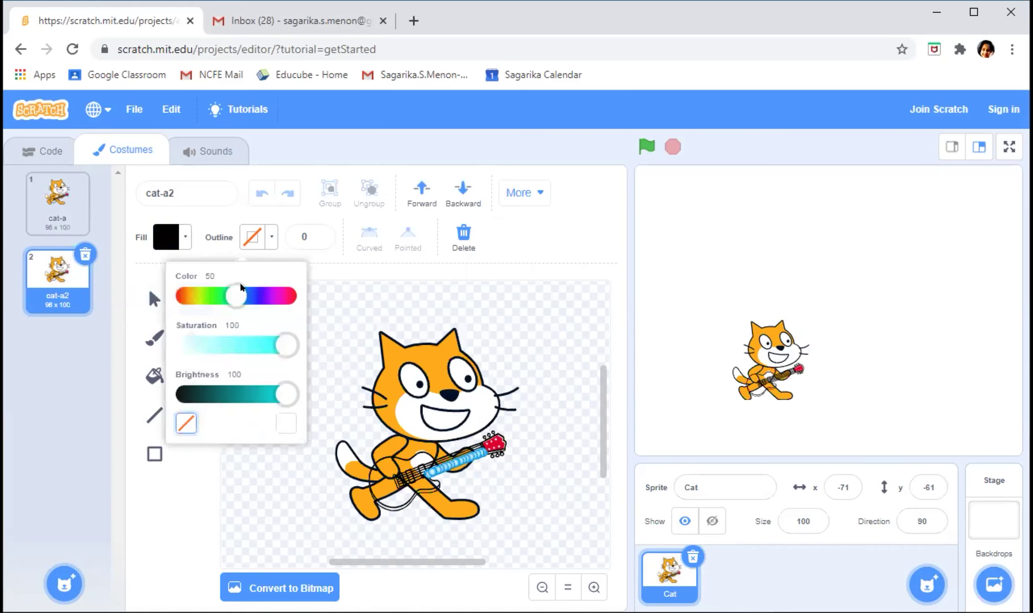
left_click(304, 228)
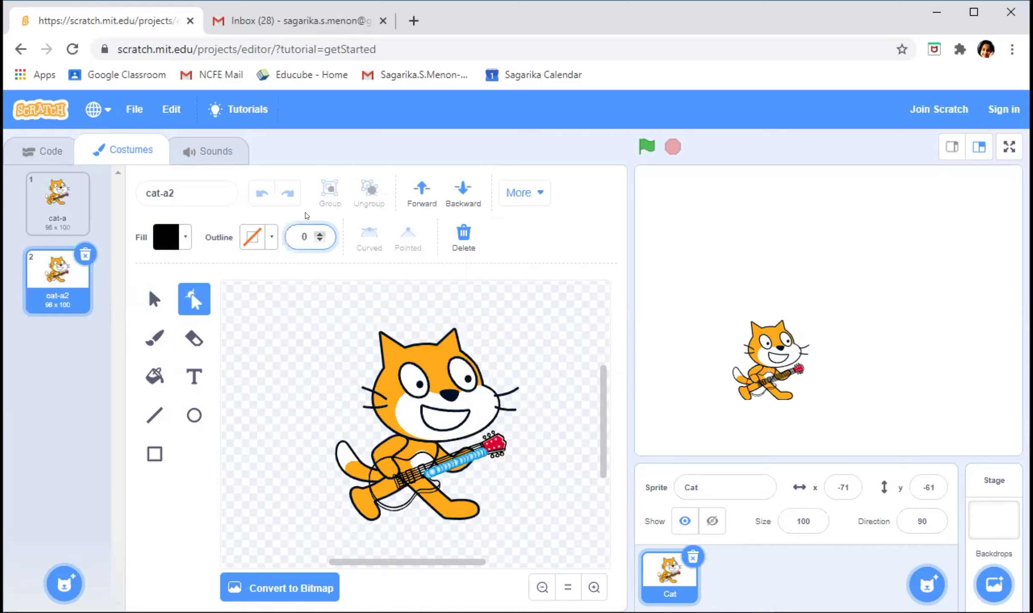
left_click(318, 234)
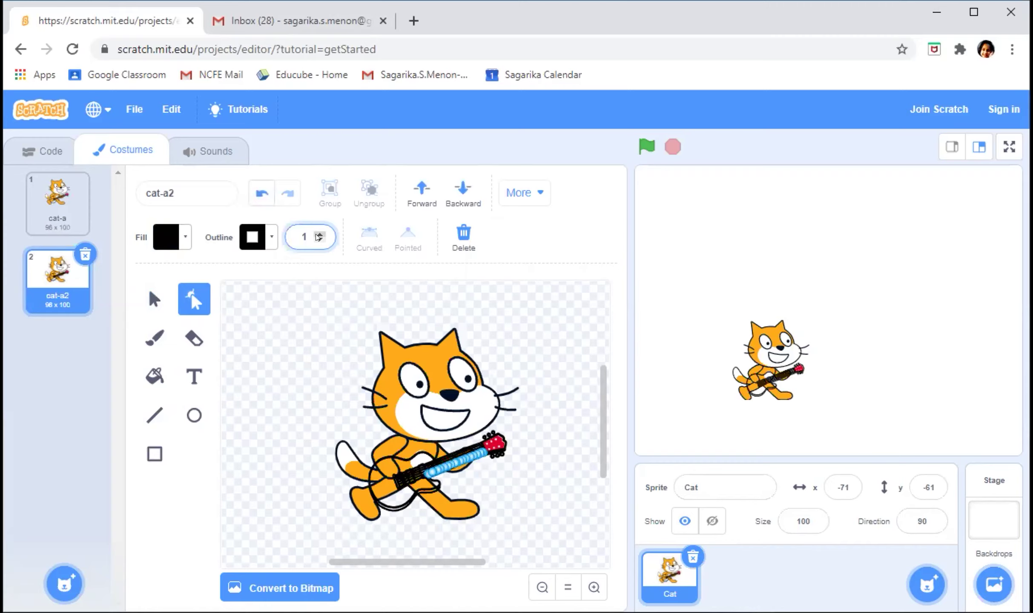
left_click(331, 319)
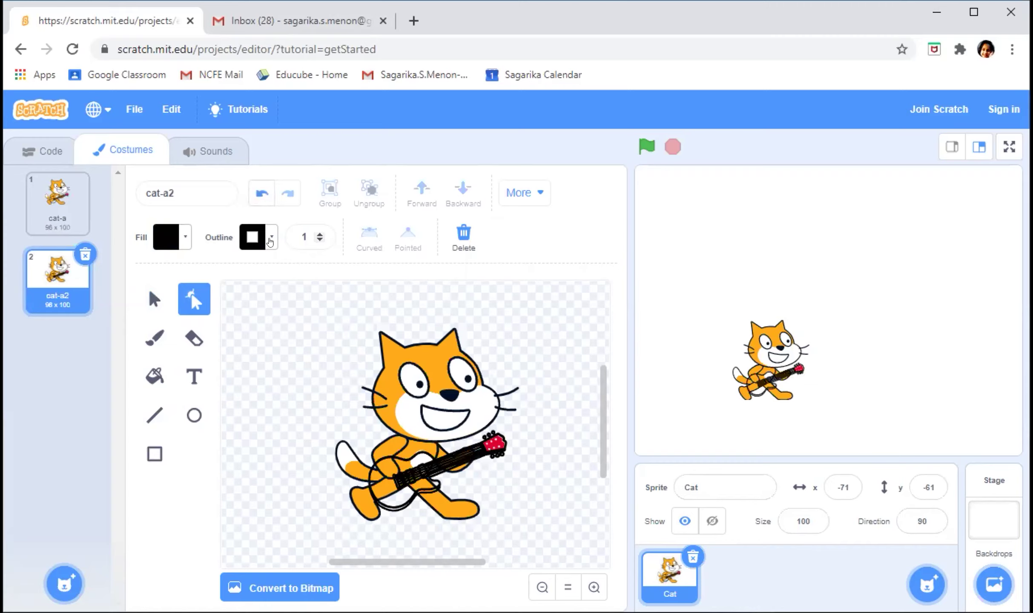
left_click(262, 194)
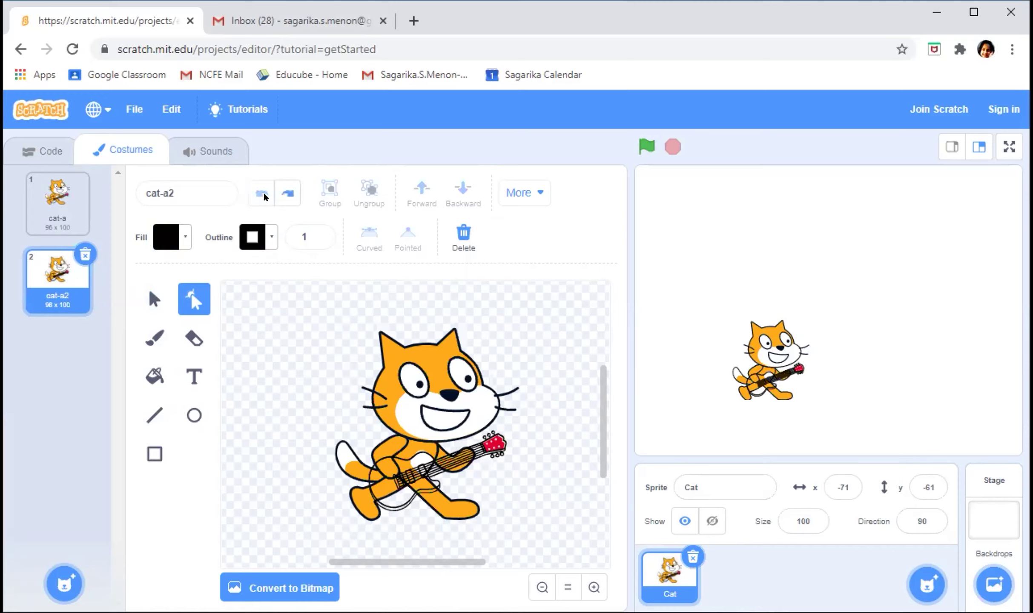
Select the guitar in the cat-a2 costume with the Select tool, bring it one layer forward, and deselect it
left_click(149, 302)
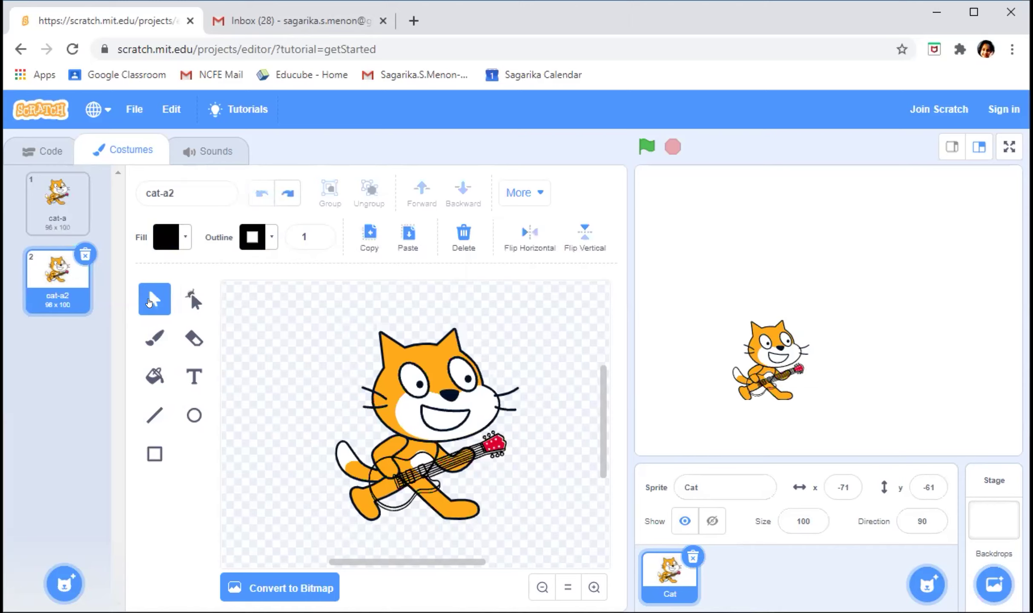
left_click(435, 465)
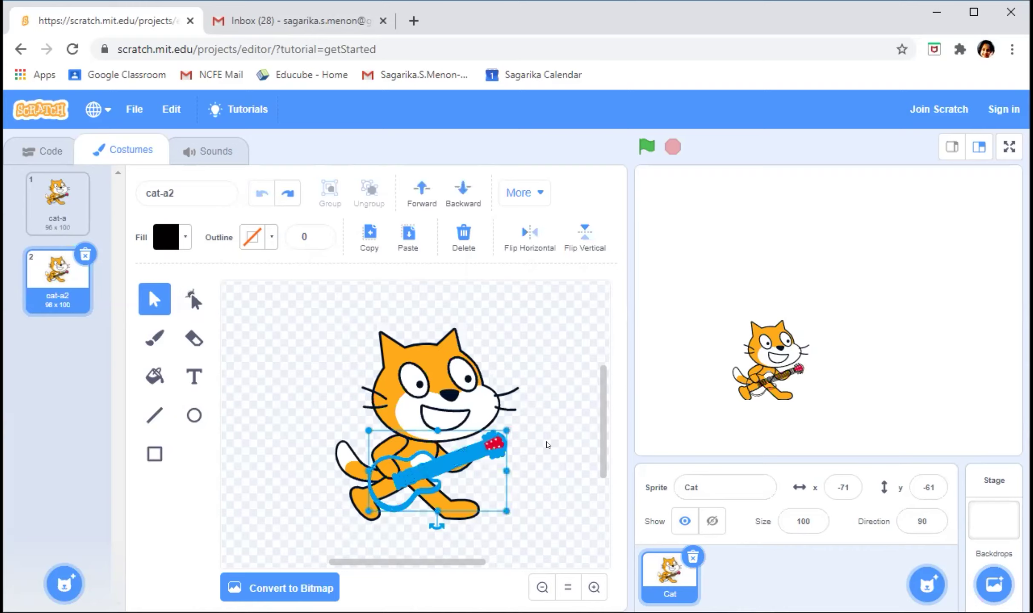
left_click(417, 568)
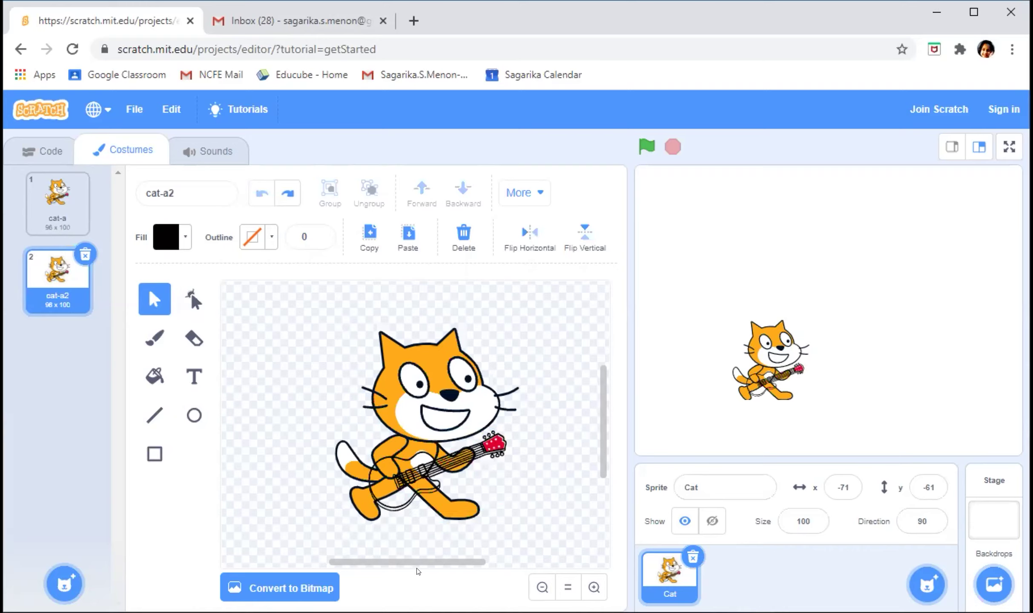
left_click(407, 493)
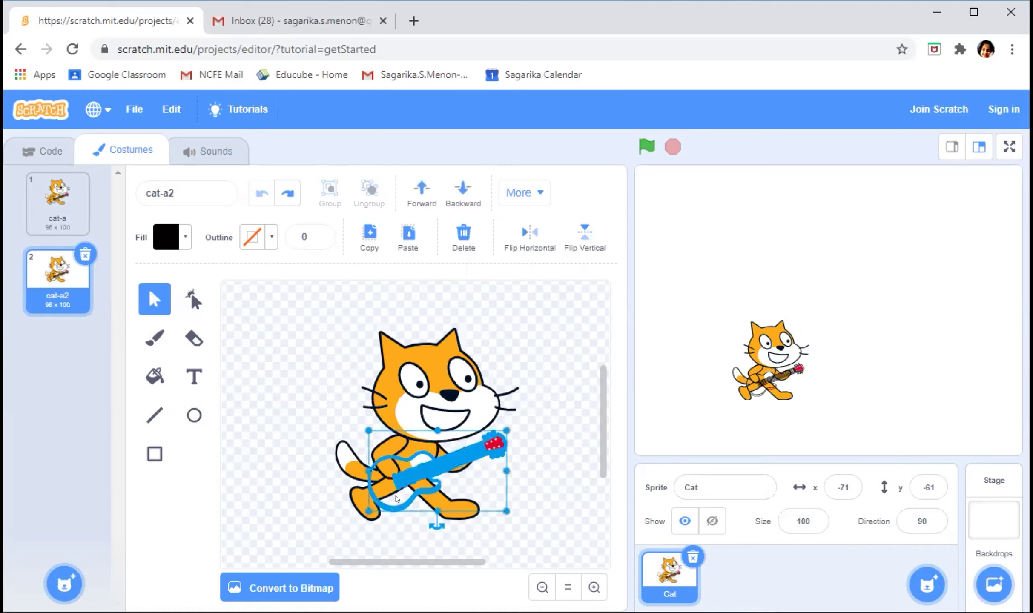
left_click(412, 189)
left_click(535, 192)
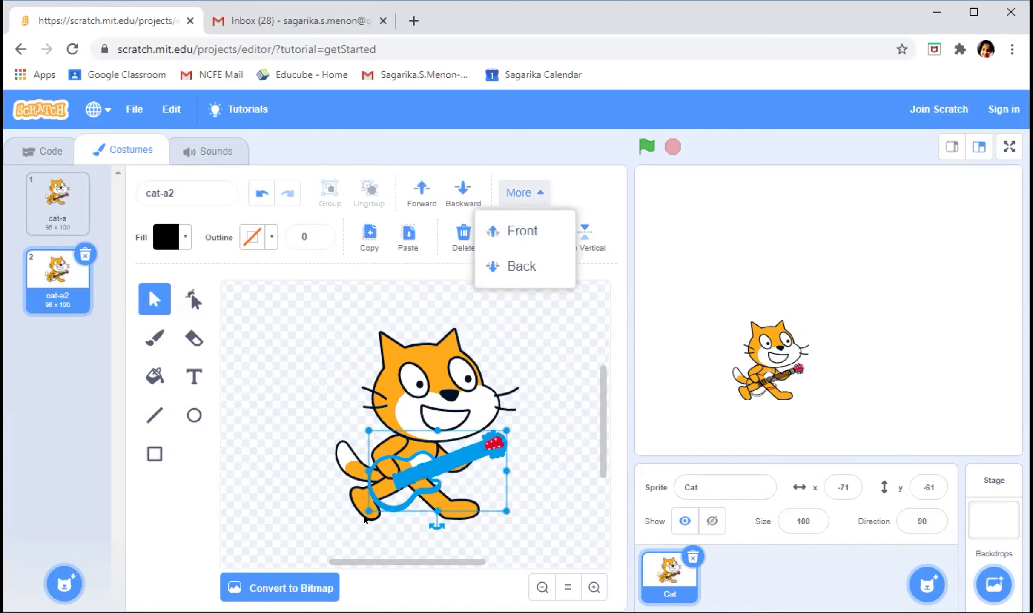
left_click(265, 520)
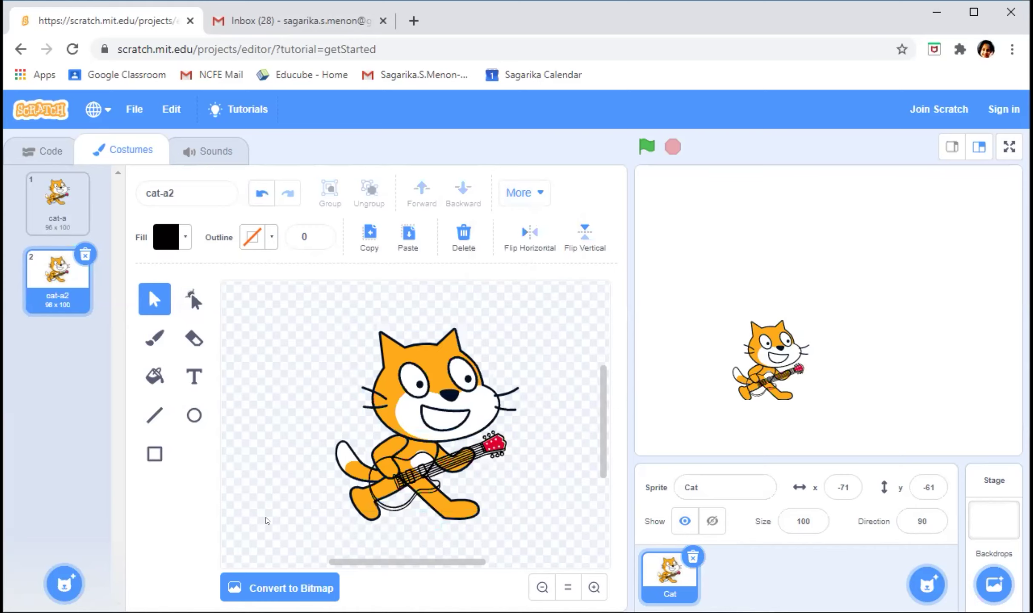
Move the guitar off the cat's body to beside its front foot and deselect it
left_click(416, 471)
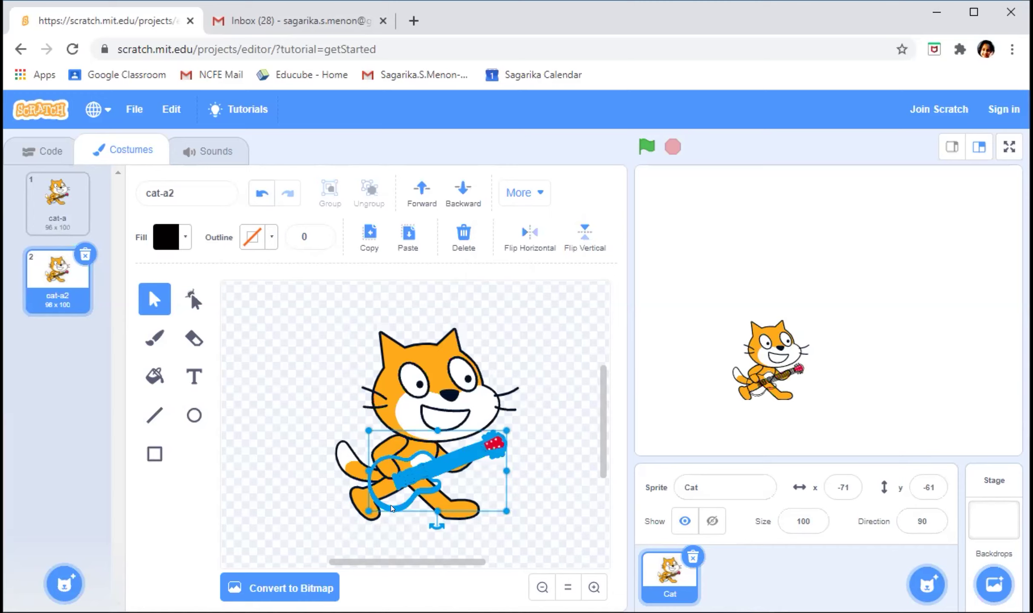
left_click_drag(433, 510, 551, 515)
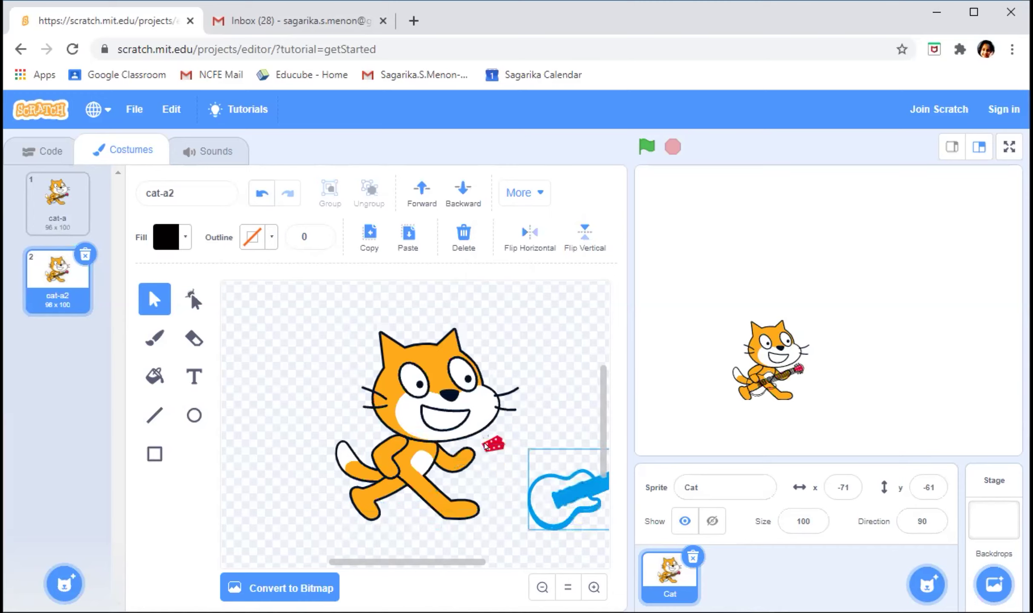
left_click_drag(535, 480, 447, 509)
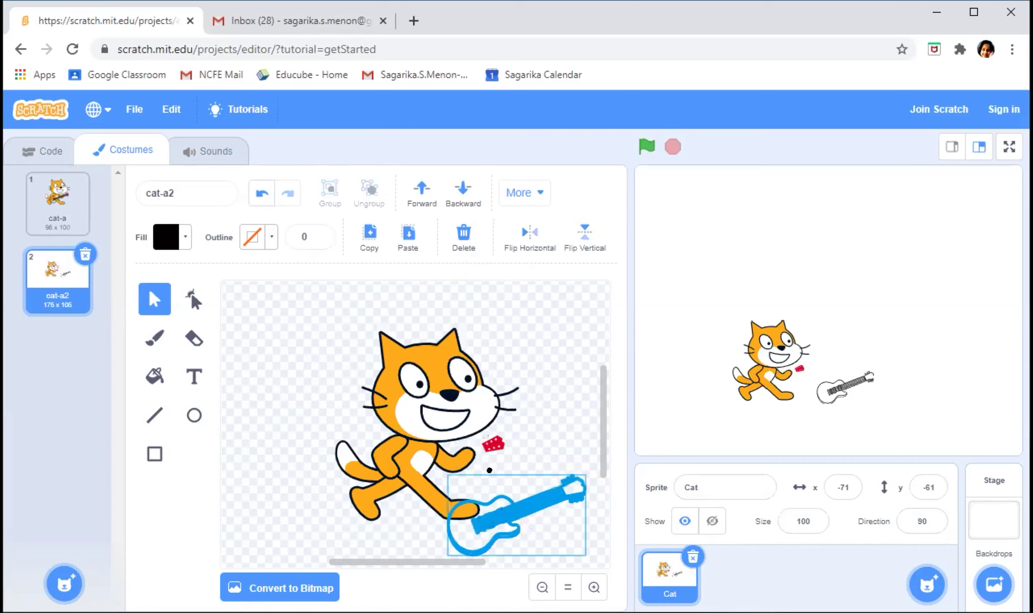
left_click(550, 414)
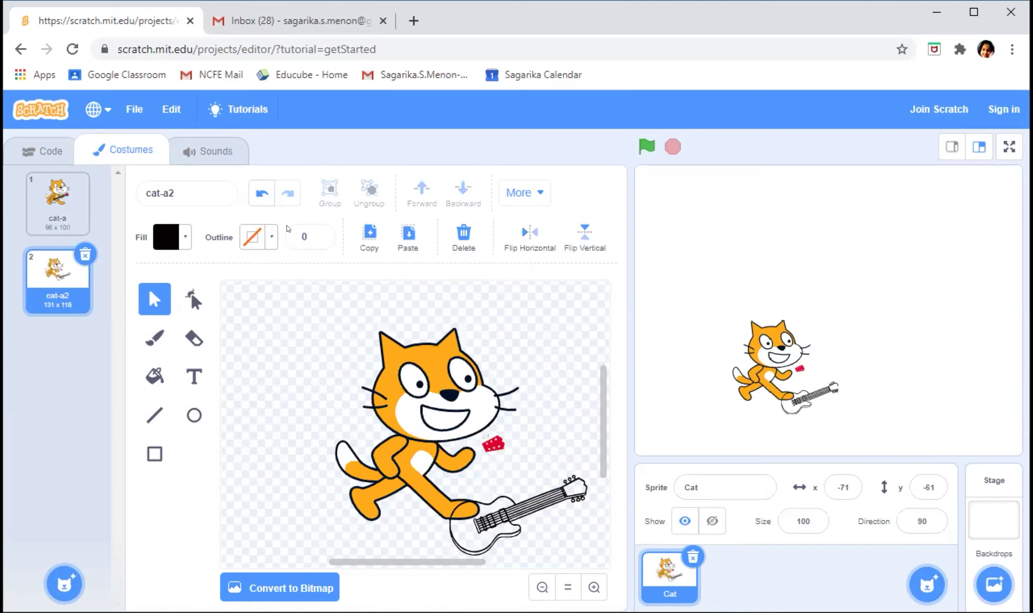
Select the detached guitar with the Reshape tool, set its fill color value to 1 and its outline width to 1
left_click(192, 302)
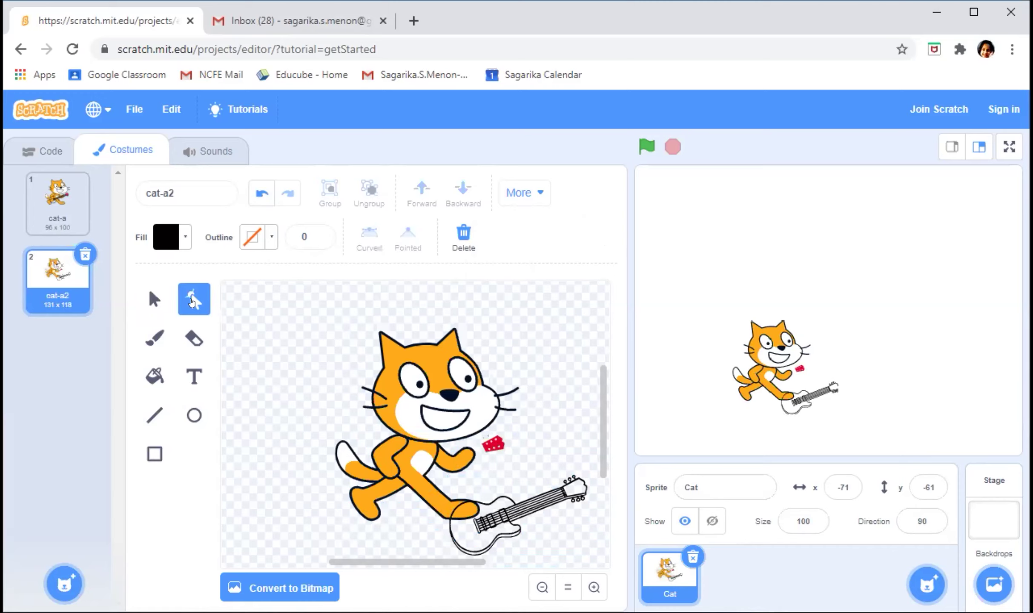
left_click(522, 507)
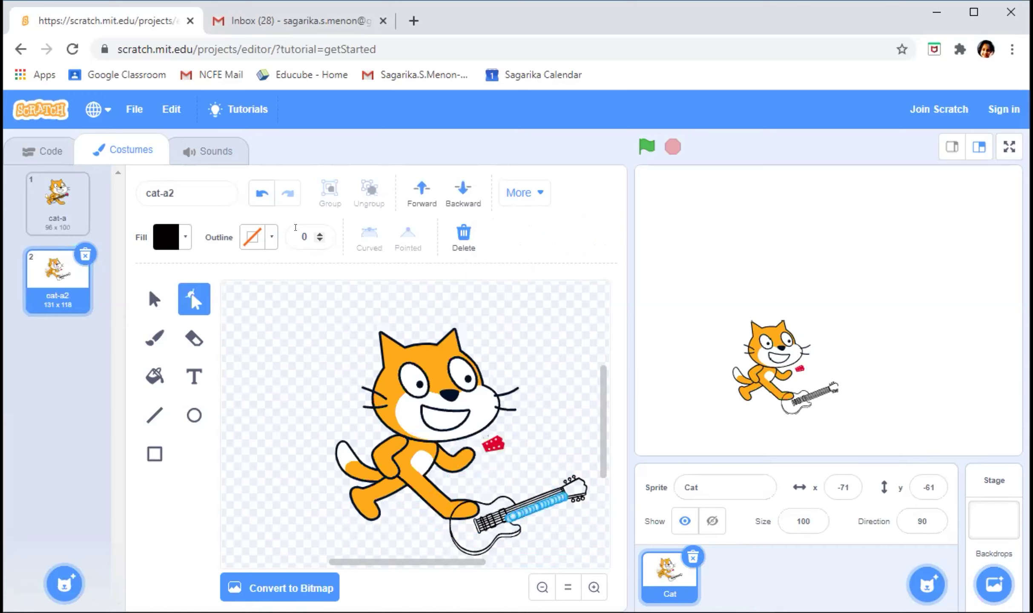
left_click(318, 236)
left_click(177, 237)
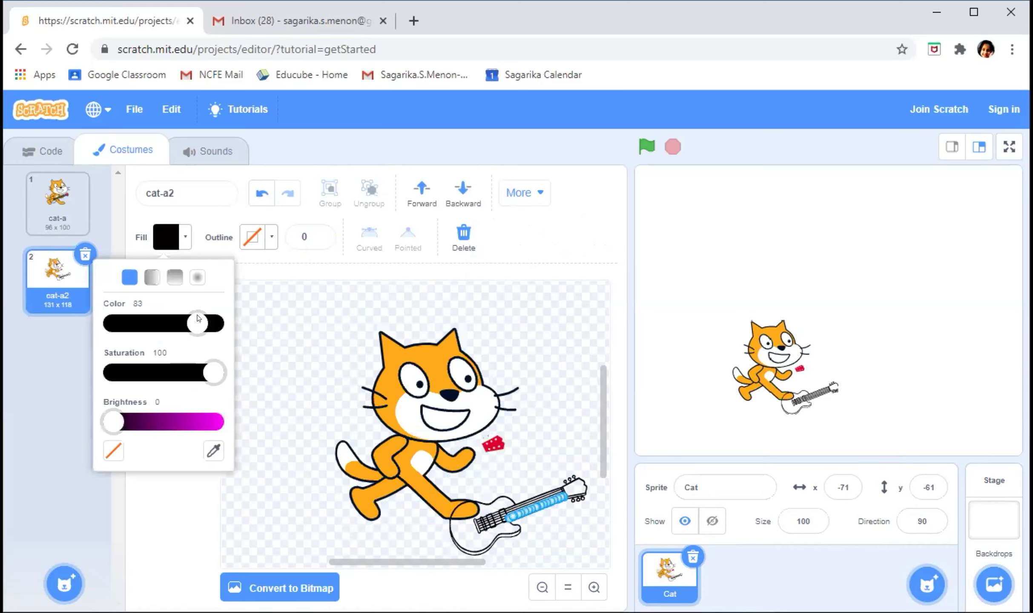
left_click(99, 327)
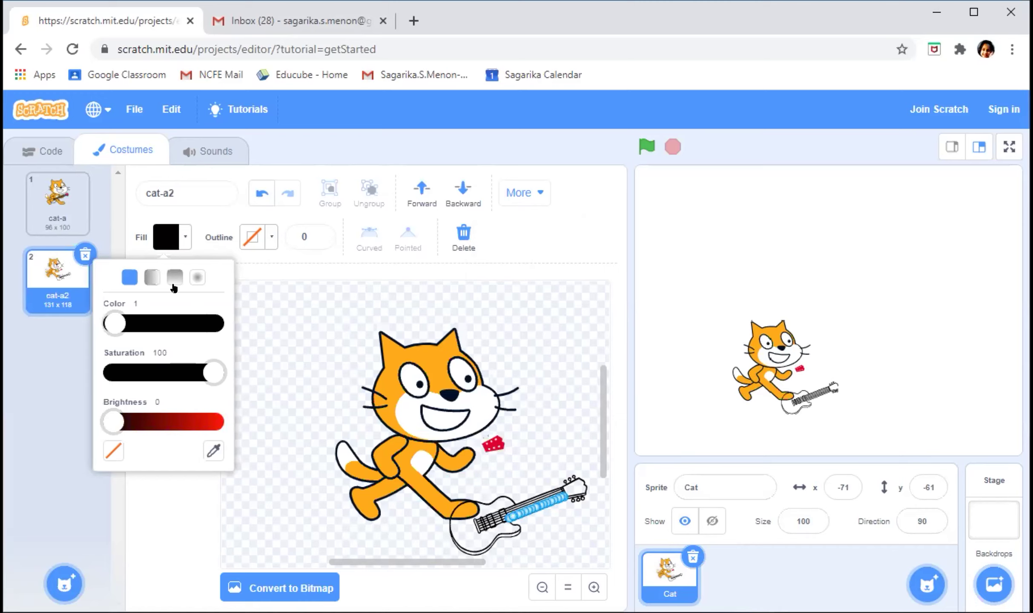
left_click(266, 237)
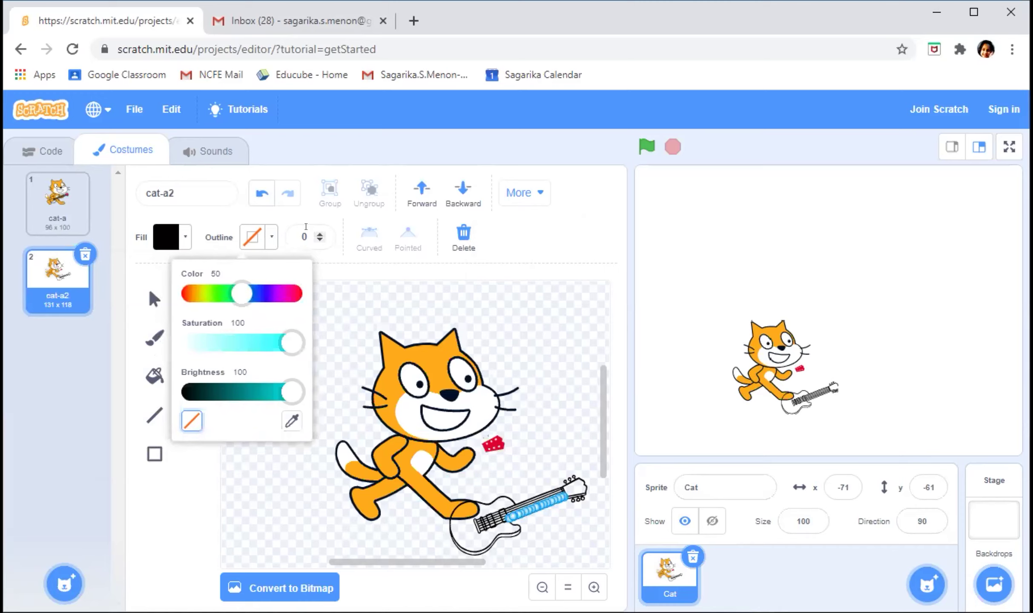
left_click(318, 234)
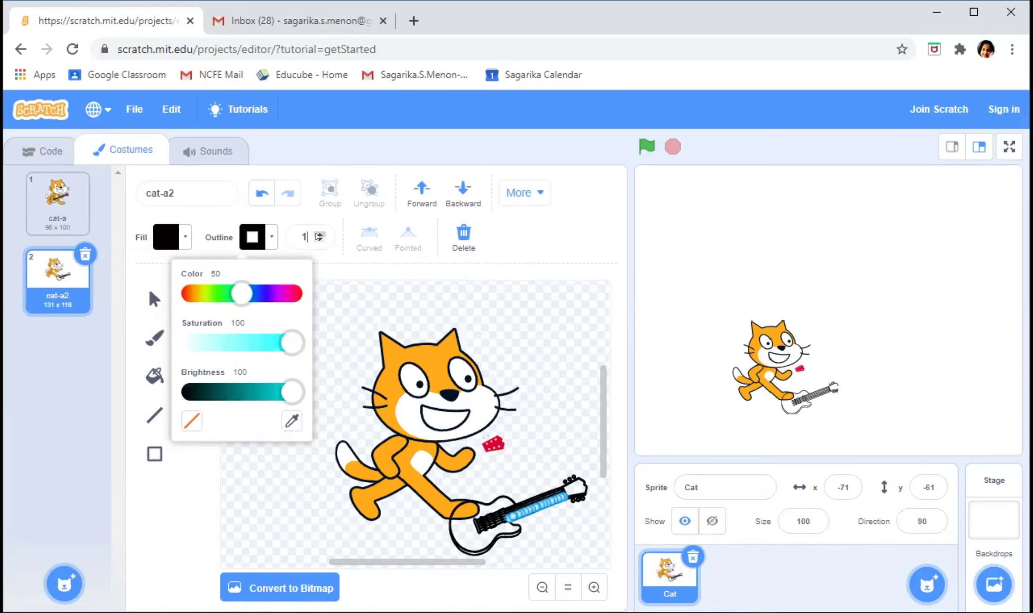
left_click(471, 330)
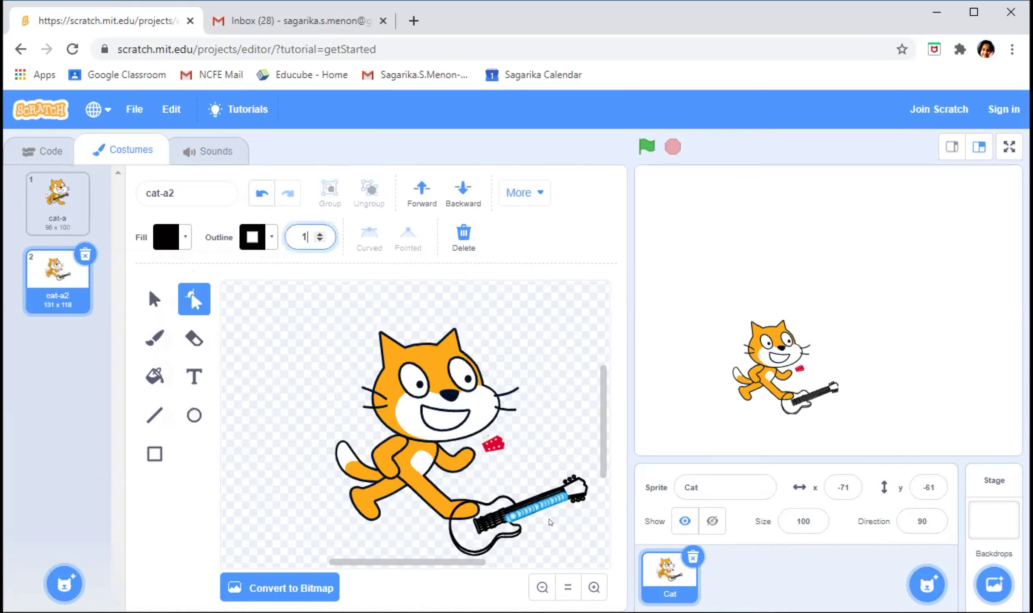
Select parts of the guitar's bridge and body with the Reshape tool to examine their reshaping points
left_click(496, 531)
left_click(485, 531)
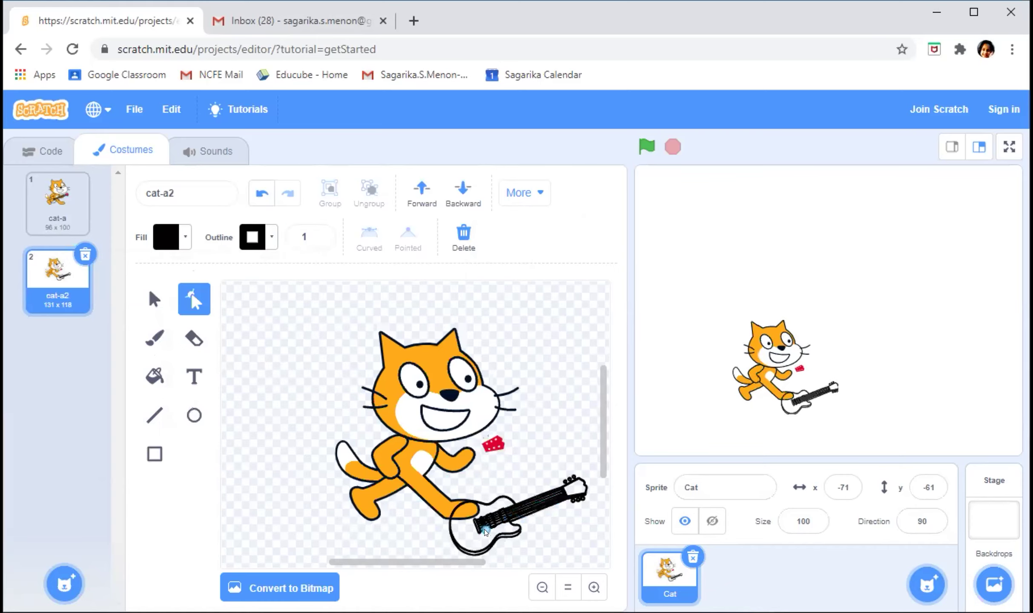
left_click(472, 533)
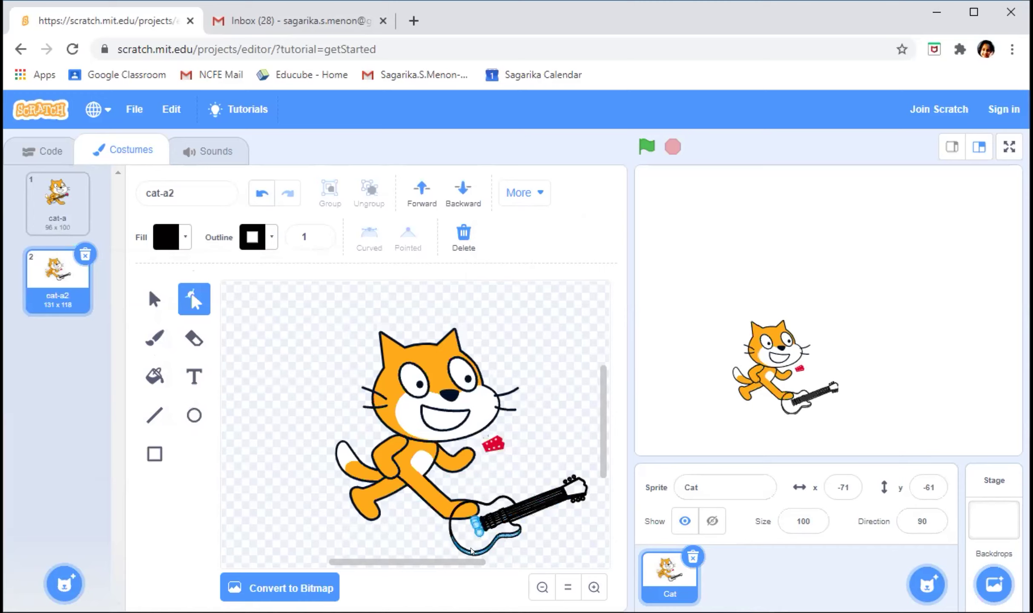
left_click(469, 534)
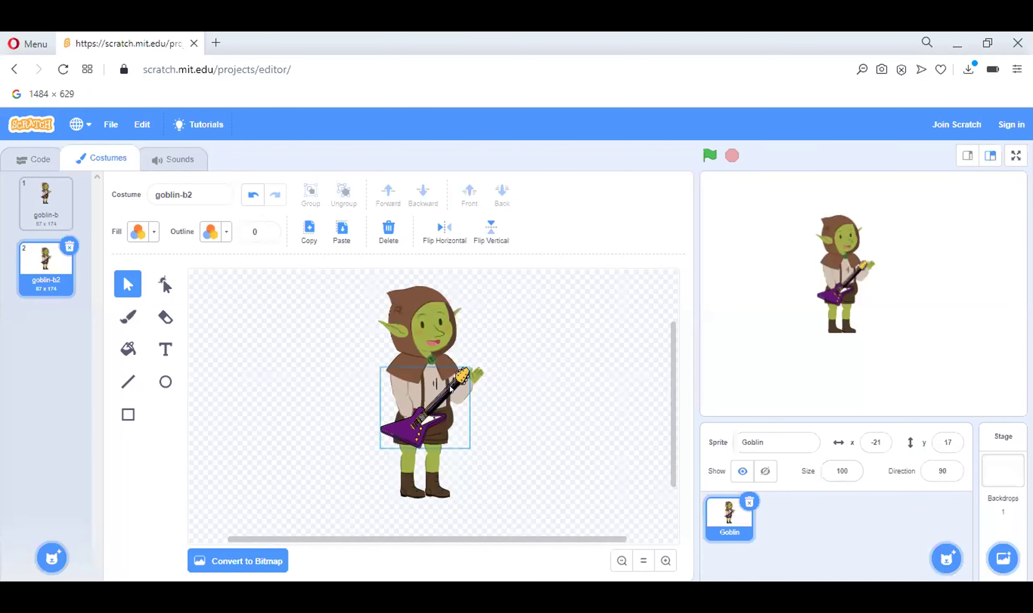
Select the guitar's neck in the goblin-b2 costume with the Reshape tool to examine its points, and deselect it
left_click(164, 282)
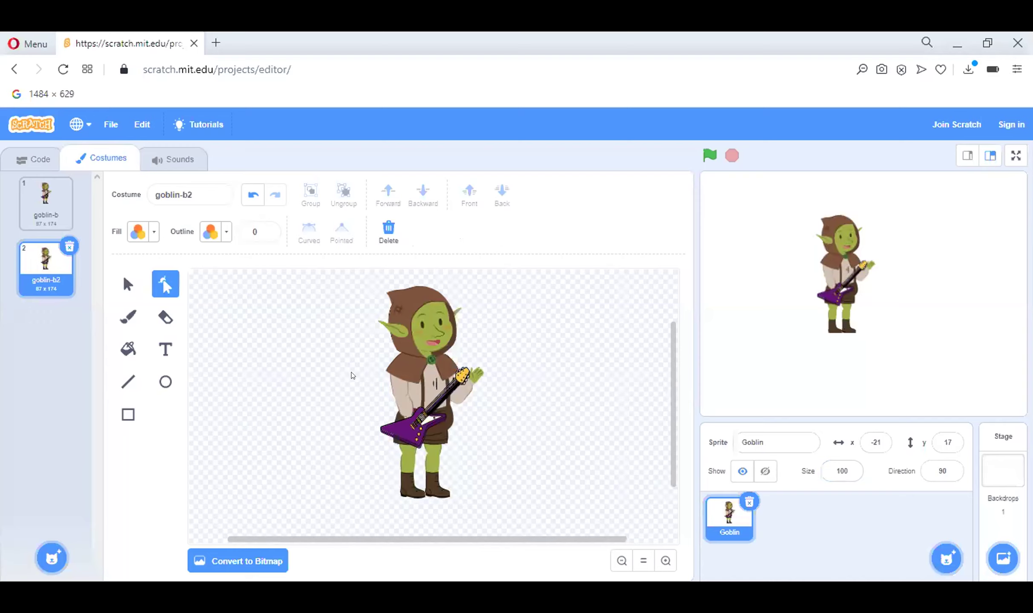
left_click(447, 398)
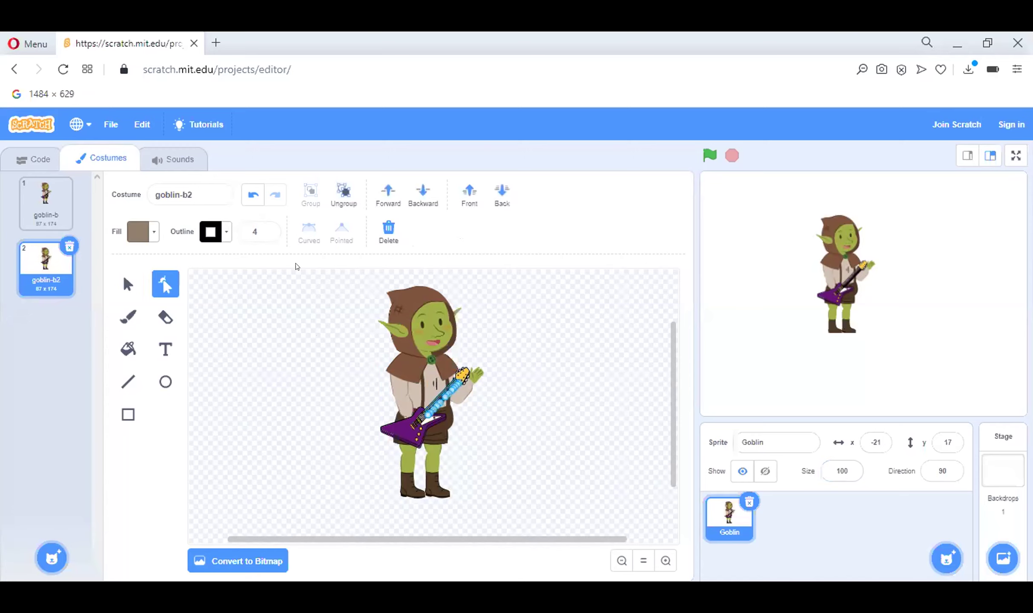
key("Escape")
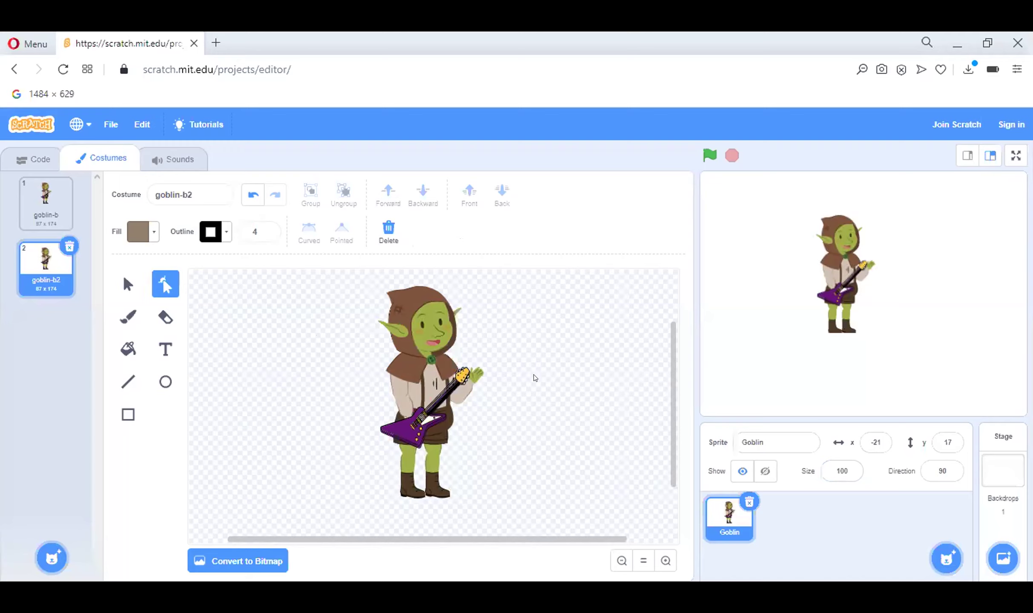
left_click(44, 197)
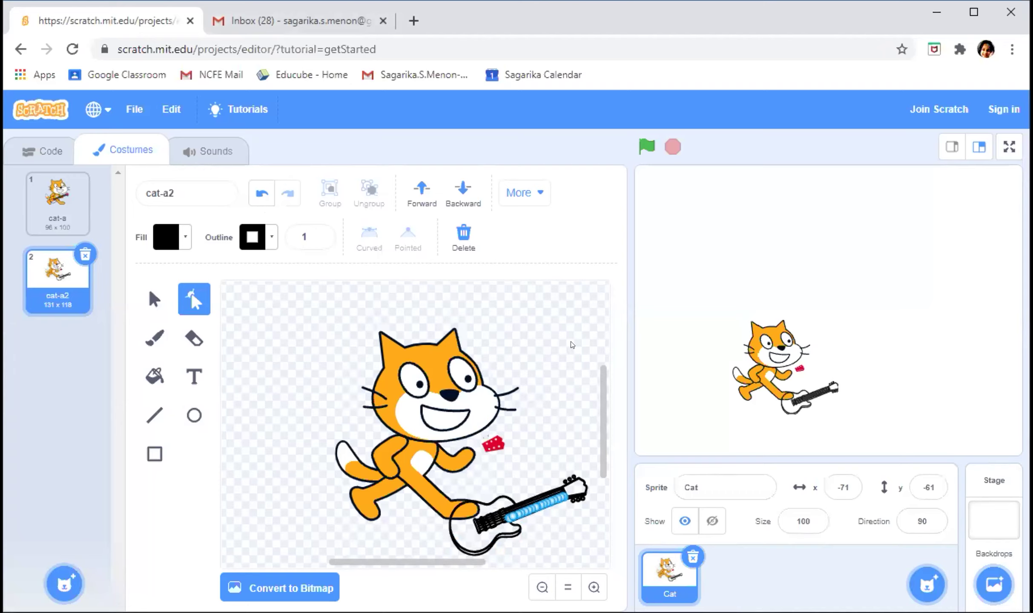
Delete the cat-a2 costume and the whole Cat sprite
left_click(77, 254)
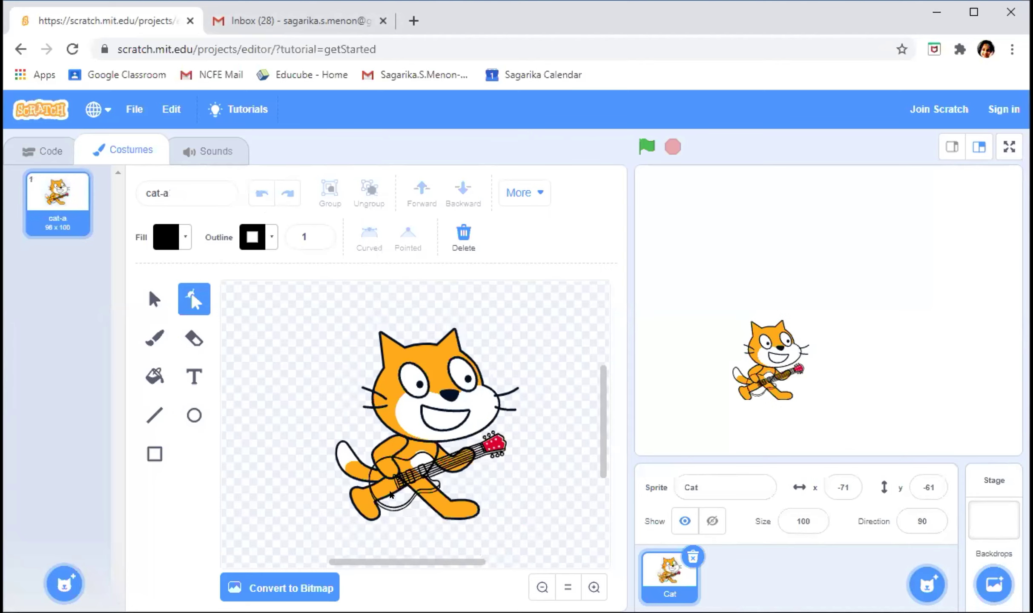
left_click(693, 557)
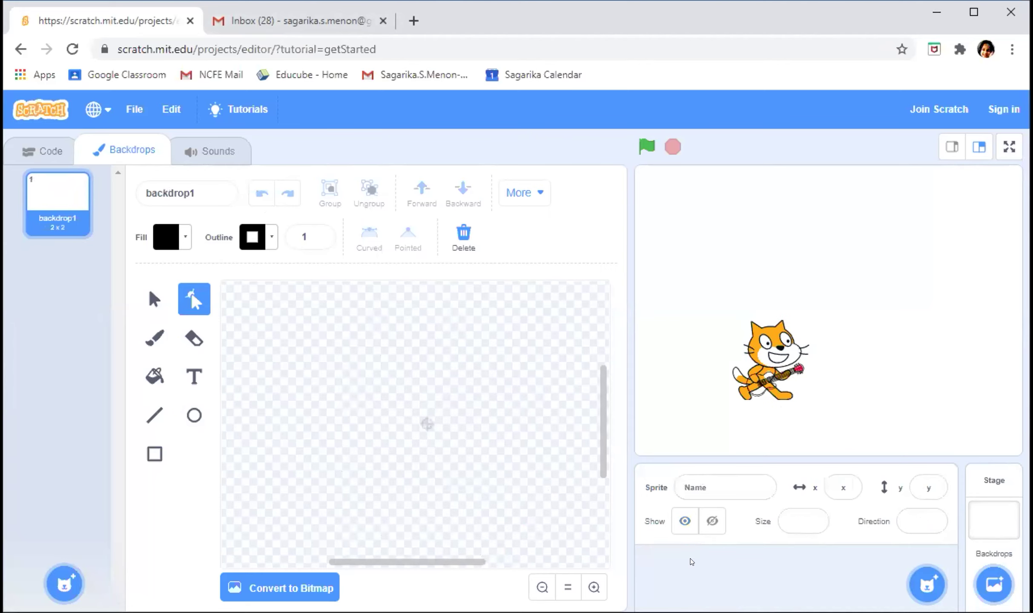
Search the sprite library for "cat" and add the Cat sprite
left_click(927, 584)
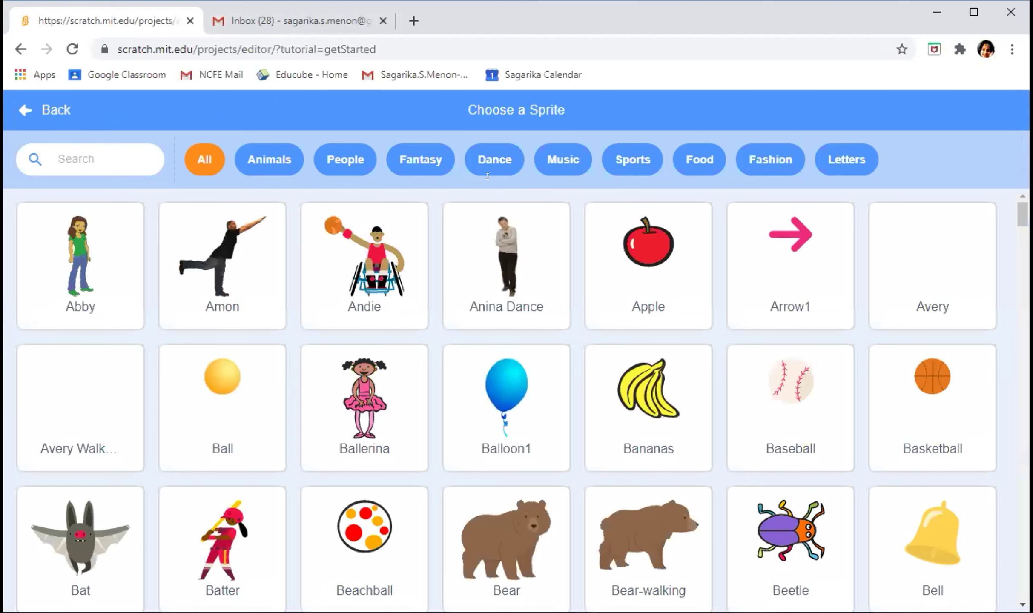
left_click(63, 159)
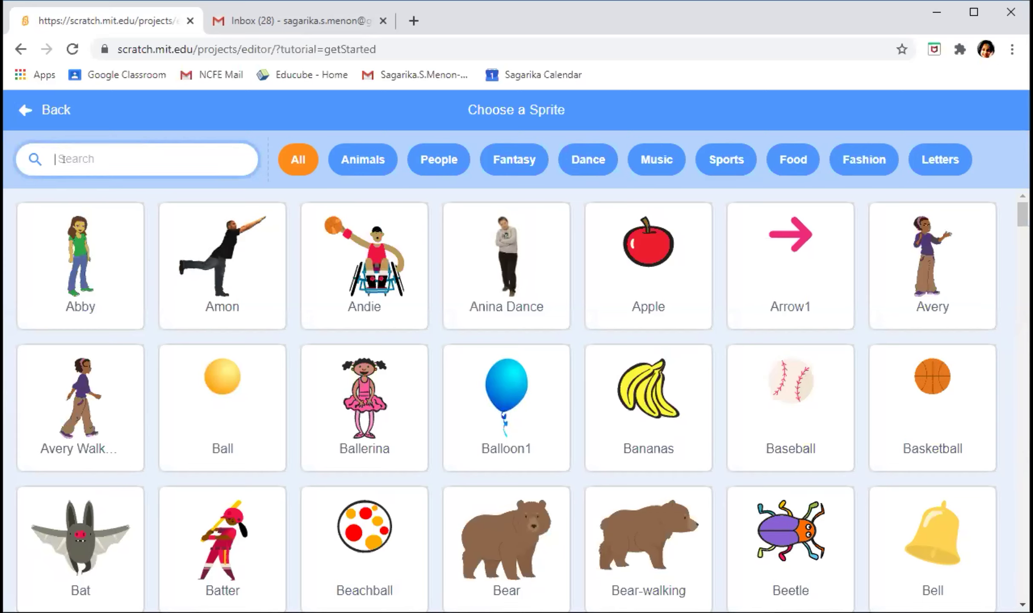
type("cat")
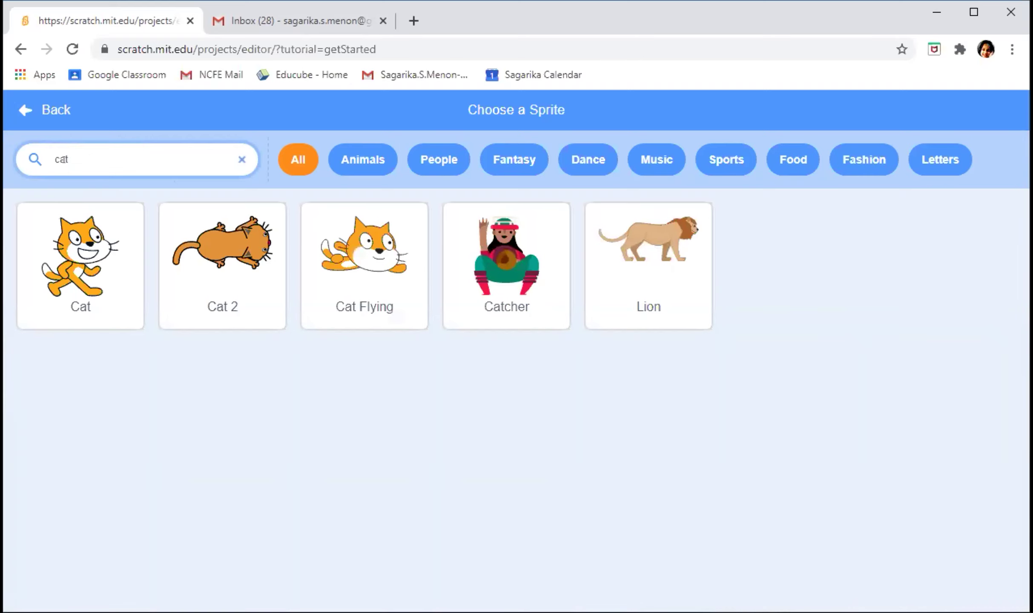
left_click(74, 276)
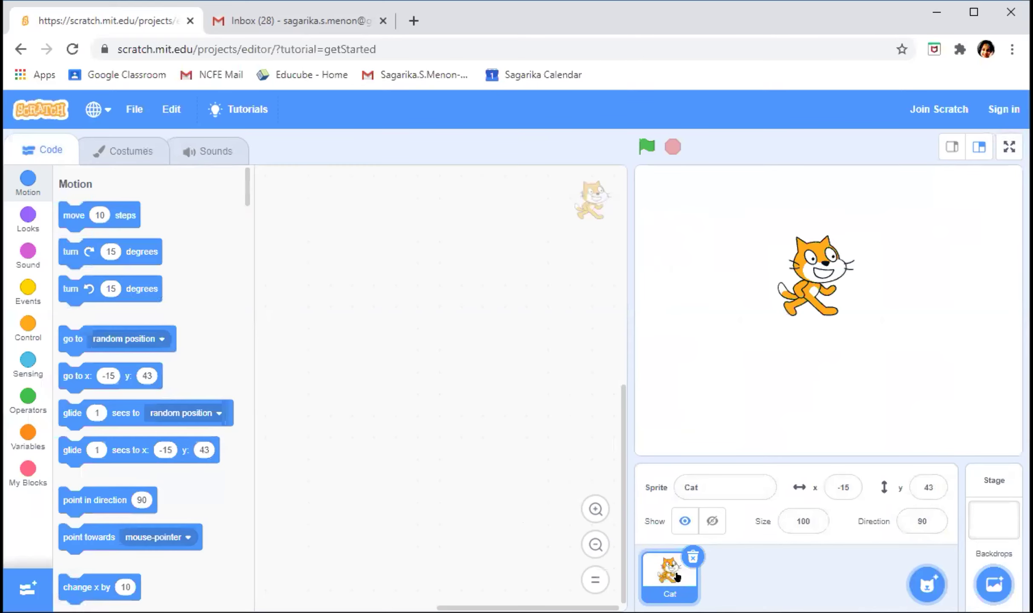
Open the new Cat sprite's costumes and delete the cat-b costume
left_click(124, 151)
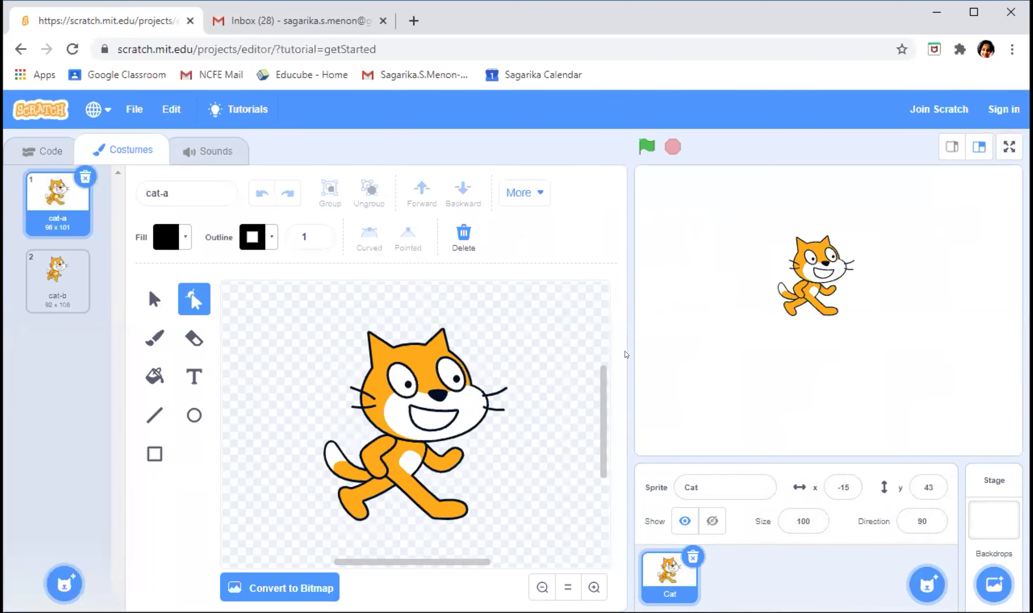
left_click(45, 277)
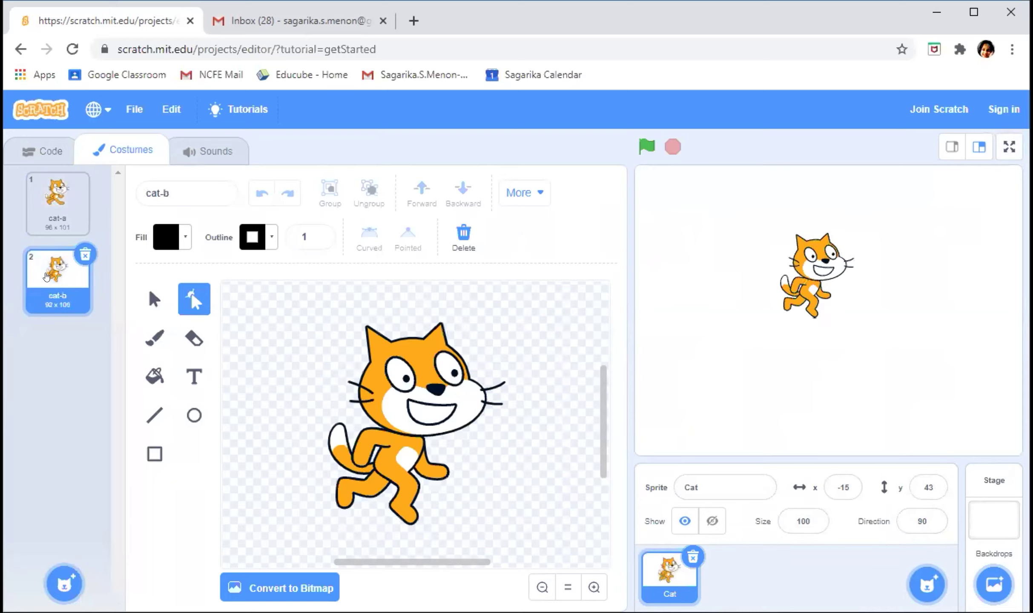
left_click(85, 254)
Add the Guitar-a costume from the library's Music category, select the whole guitar with the Select tool, and copy it
left_click(58, 571)
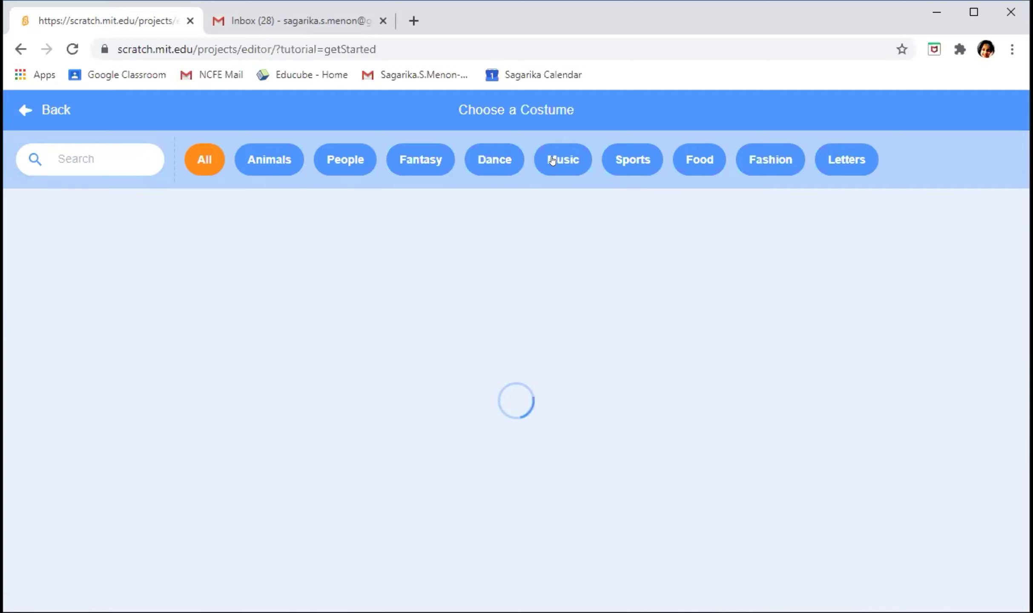
left_click(559, 158)
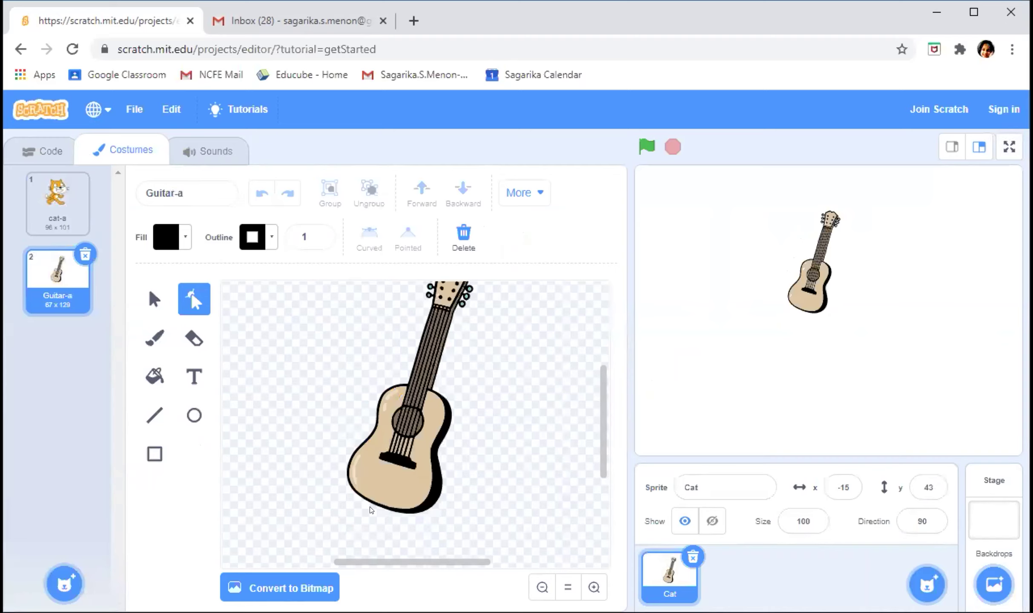
left_click(155, 300)
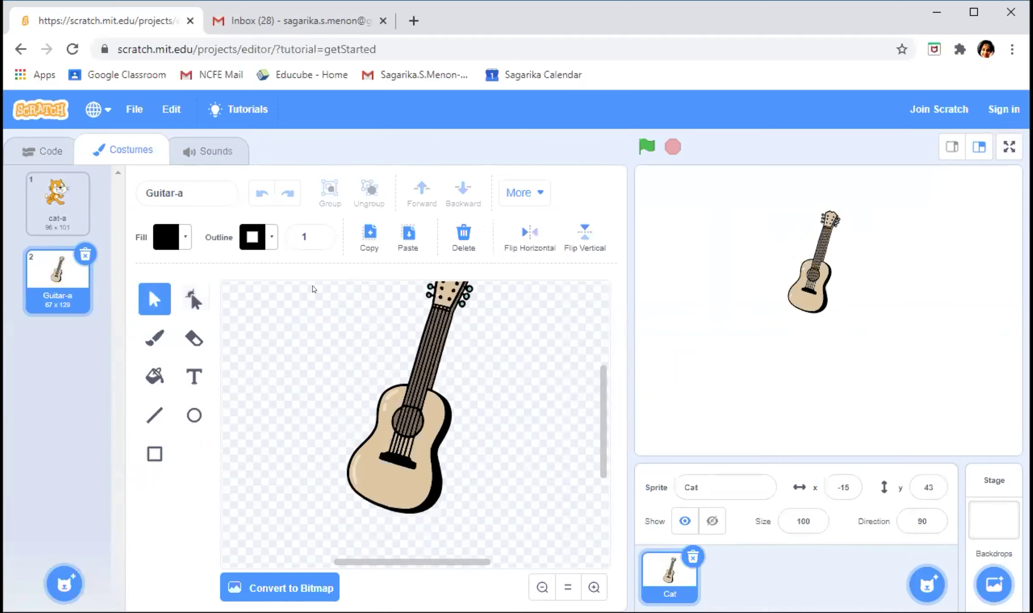
left_click_drag(313, 289, 520, 507)
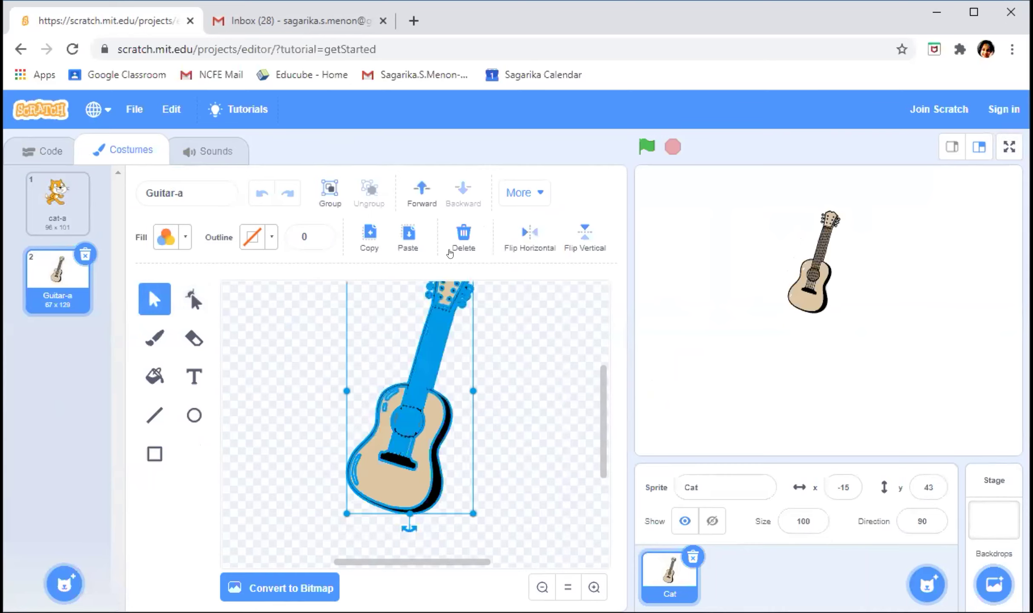
left_click(369, 241)
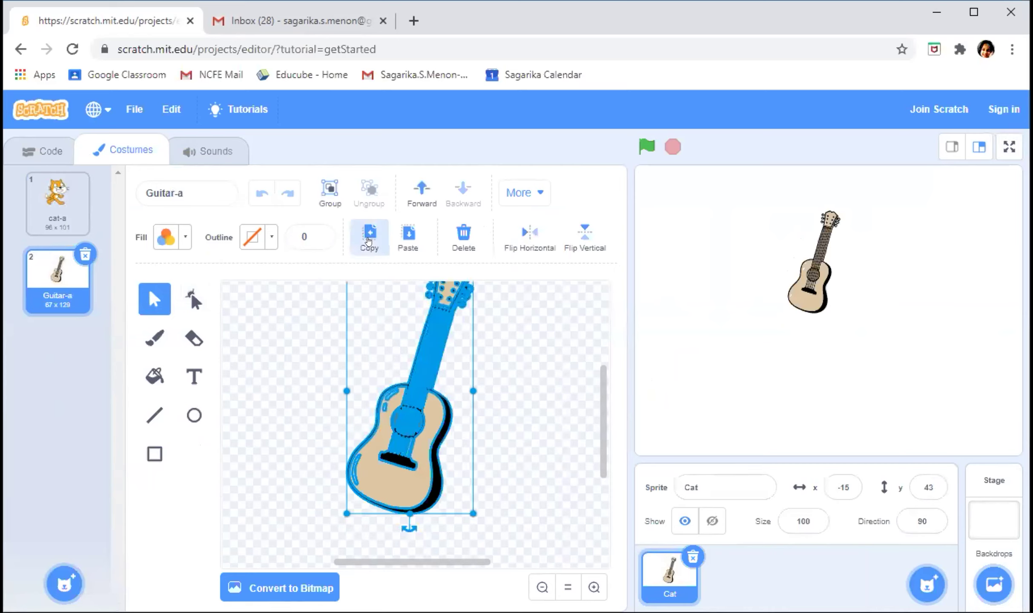
Switch to the cat-a costume, return to Guitar-a, and delete the Guitar-a costume
left_click(50, 224)
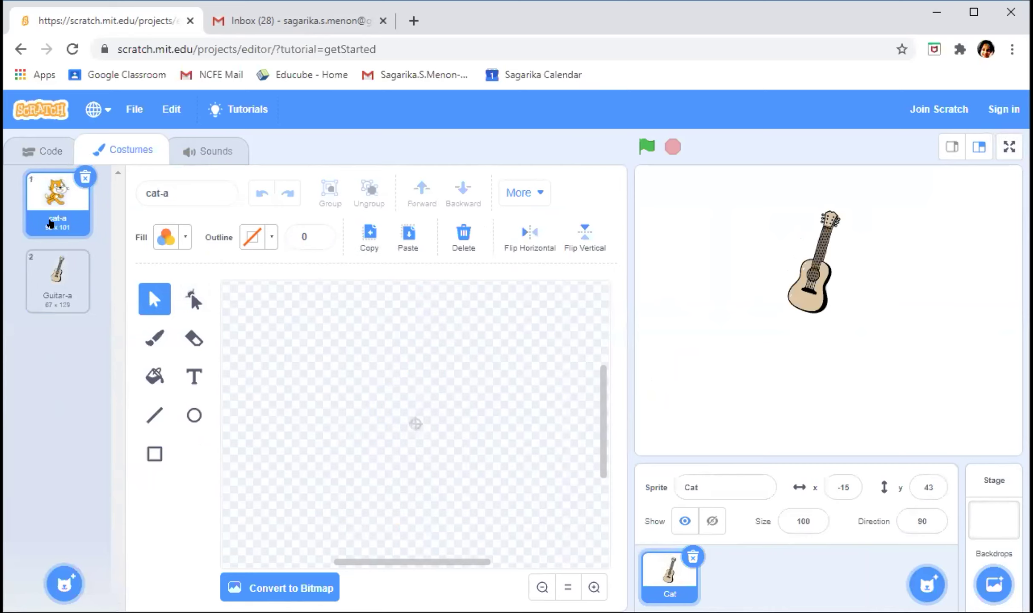
left_click(47, 267)
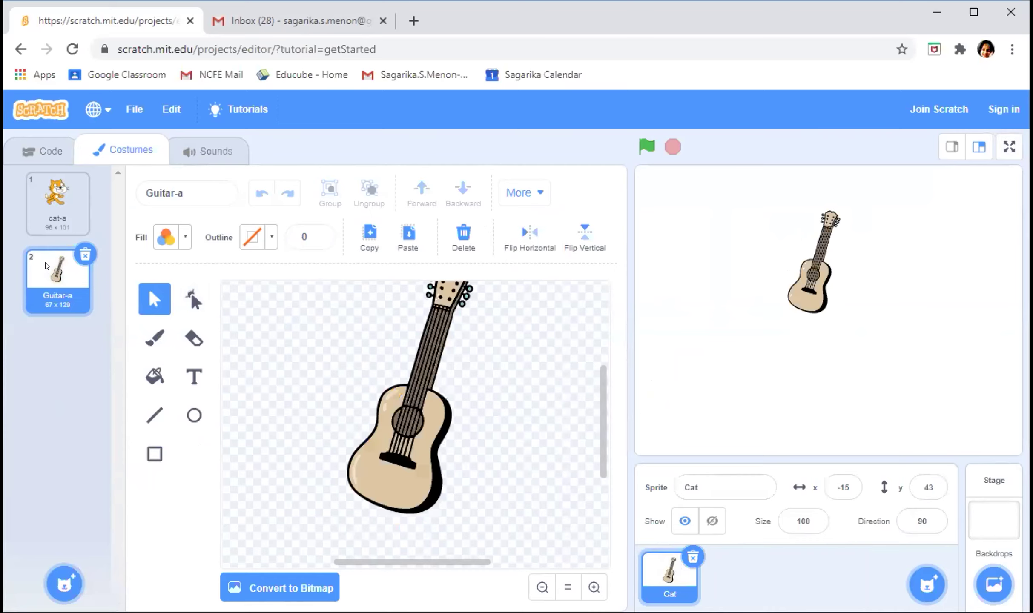
left_click(85, 256)
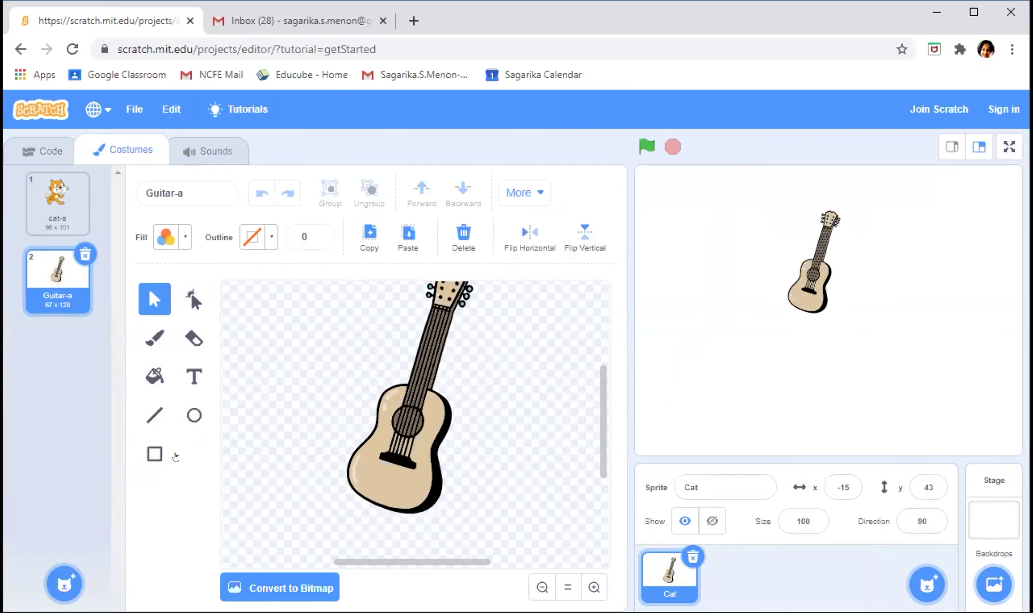
Add the red Guitar-electric1-a costume from the library's Music category and copy the whole guitar
left_click(61, 586)
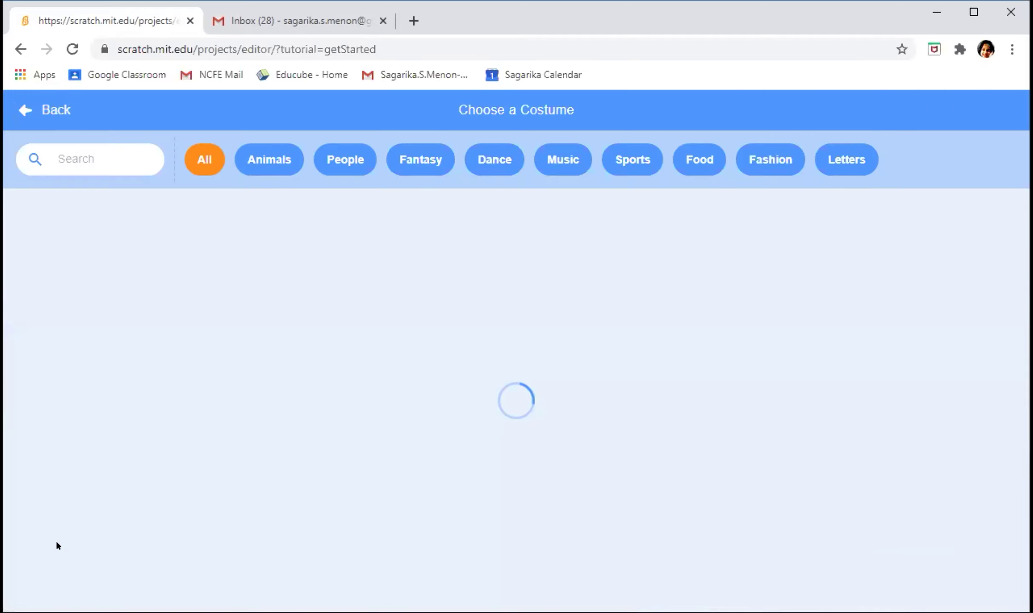
left_click(563, 163)
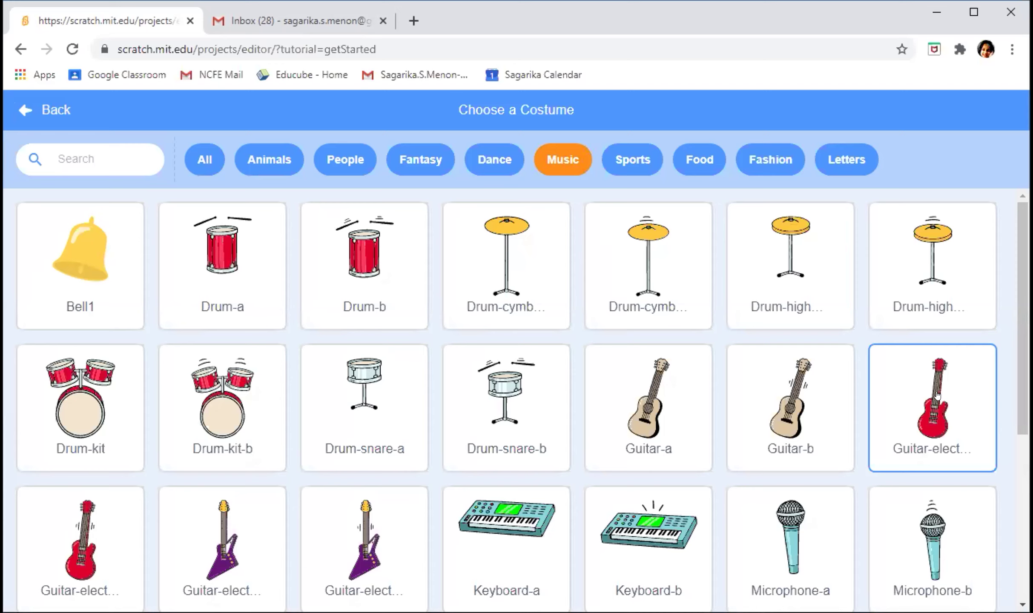
left_click(924, 405)
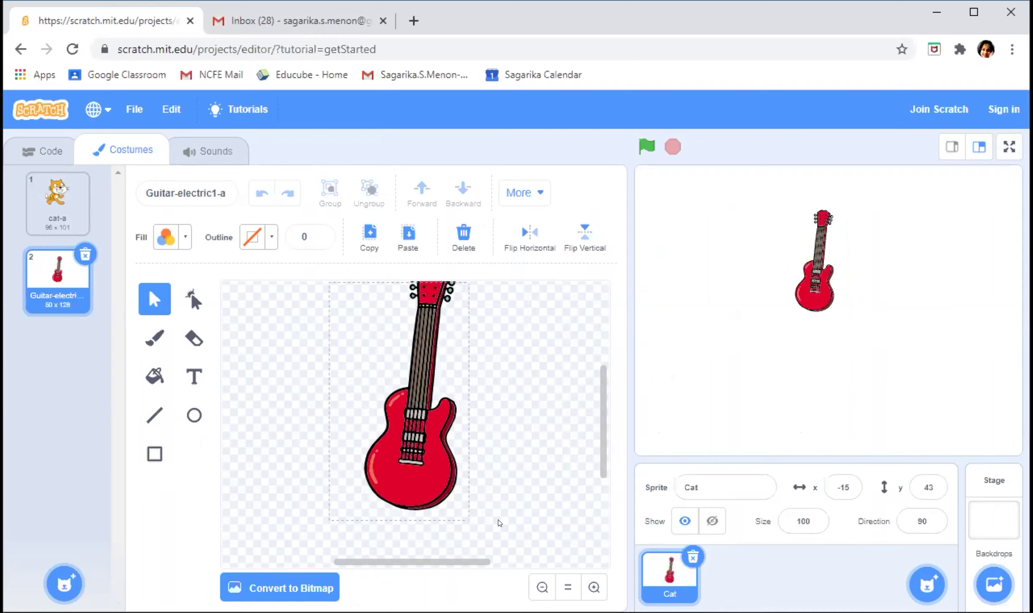
left_click_drag(500, 523, 500, 524)
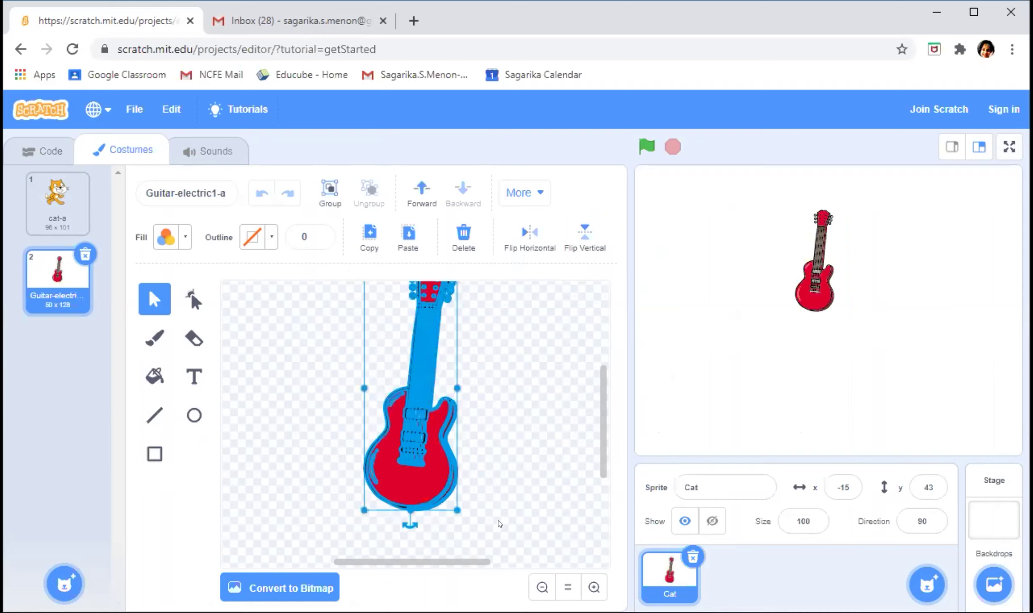
left_click(360, 236)
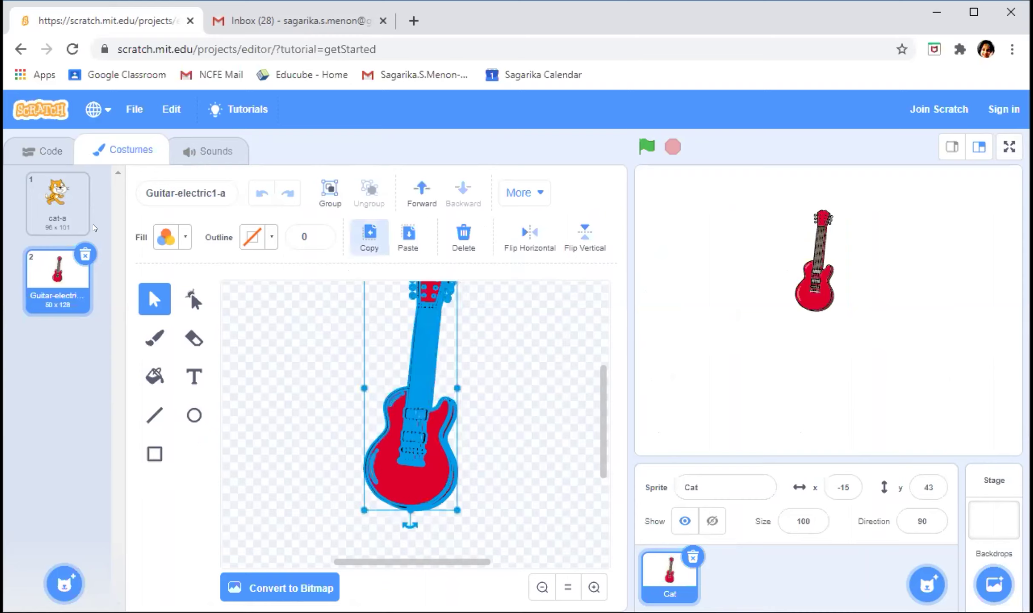
Paste the copied red electric guitar into the cat-a costume
left_click(62, 216)
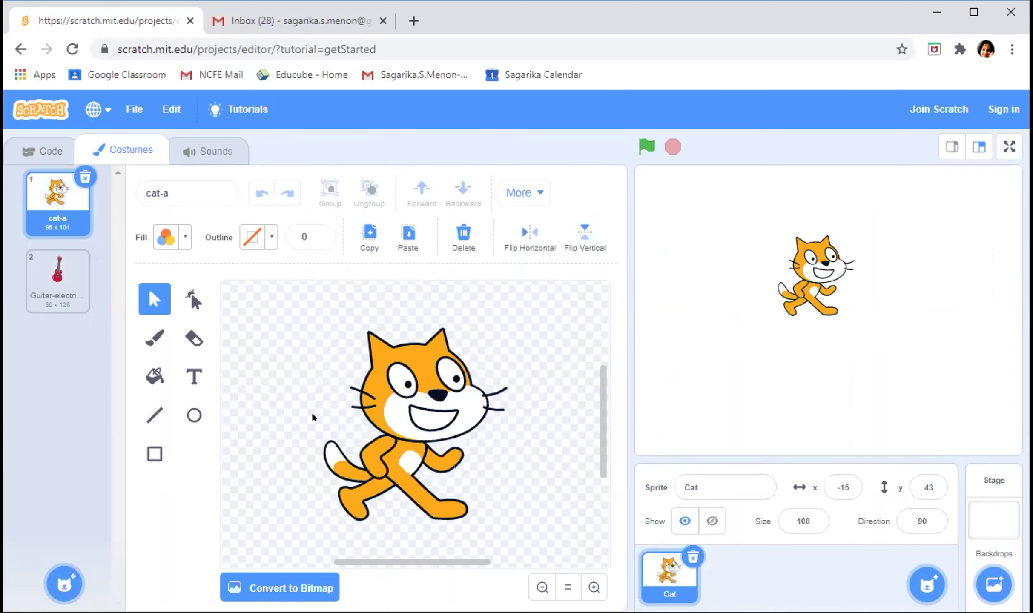
right_click(240, 316)
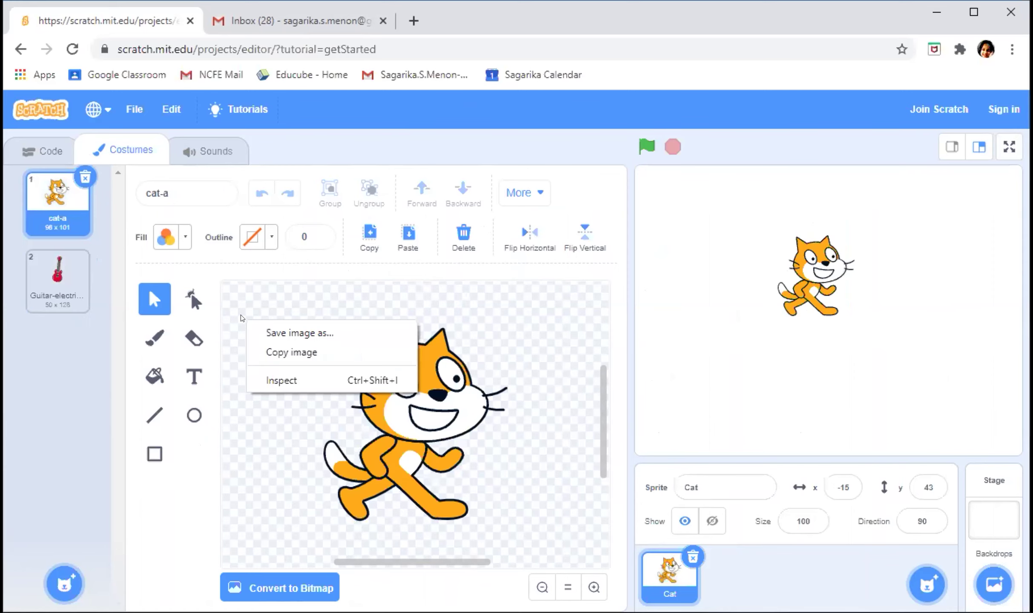
left_click(408, 239)
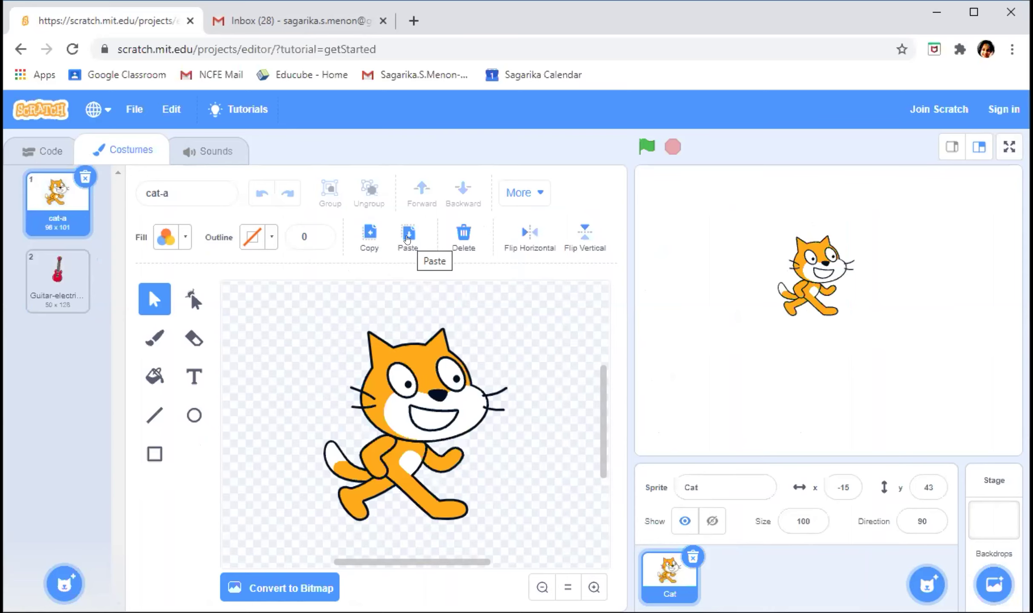
left_click(407, 239)
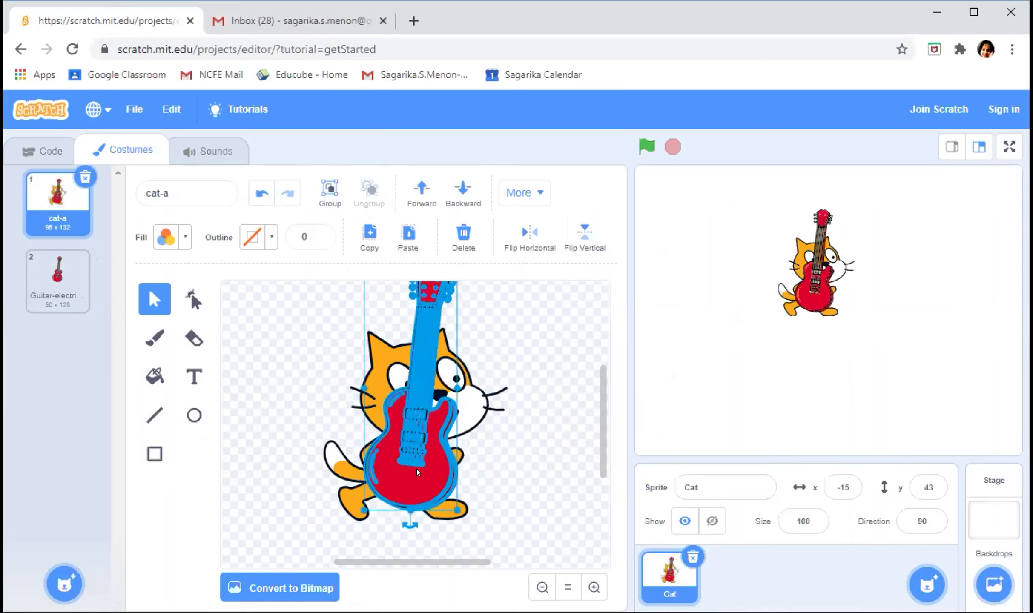
Move the pasted guitar off the cat to behind its back and shrink it to about two thirds of its size
left_click_drag(445, 506, 420, 469)
left_click_drag(418, 496, 309, 501)
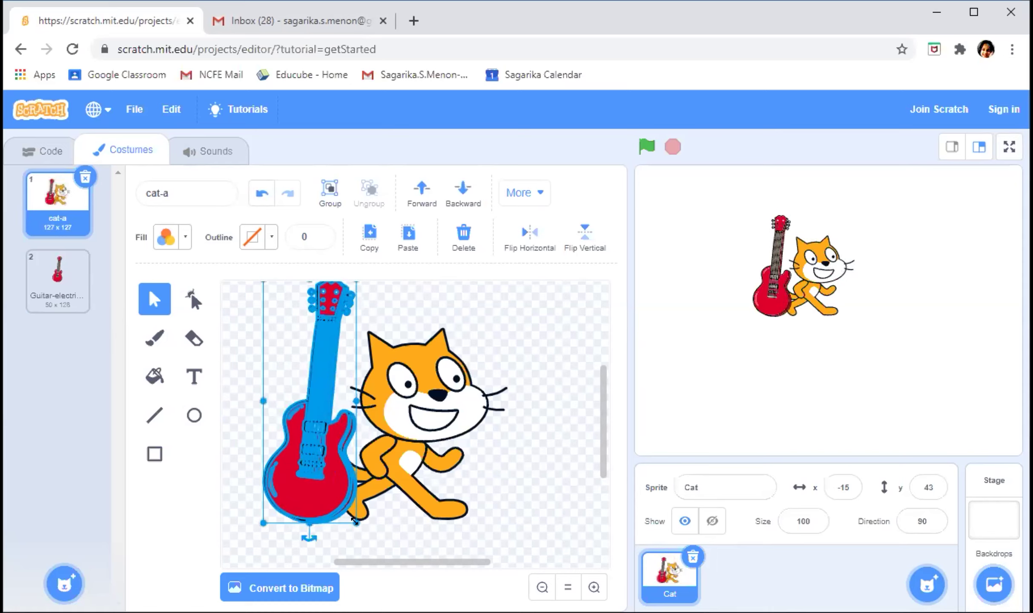
left_click_drag(315, 433, 317, 439)
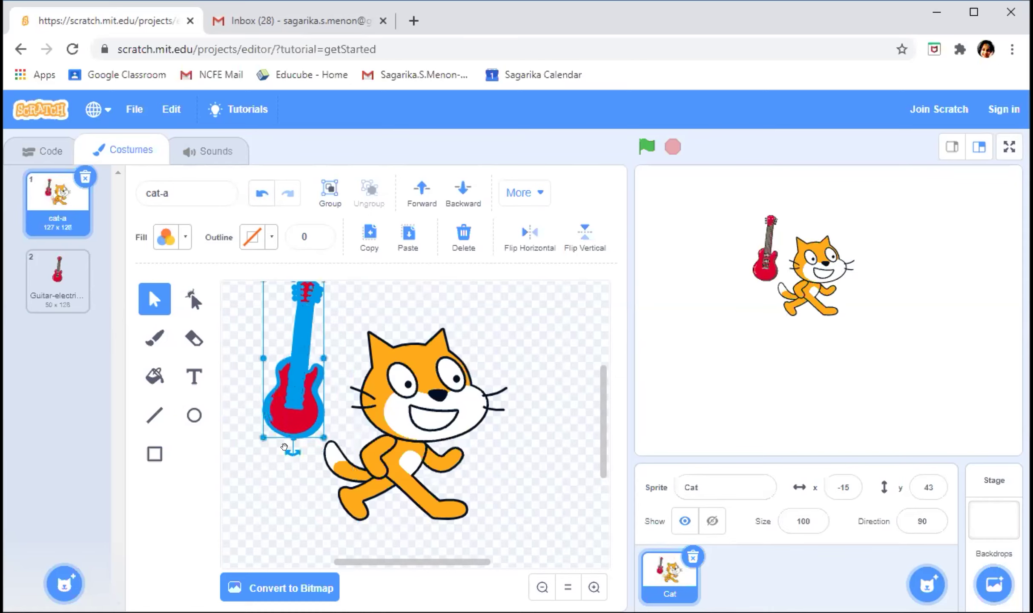
Rotate the pasted guitar clockwise so its neck slants diagonally up toward the cat's head
left_click_drag(285, 446, 218, 410)
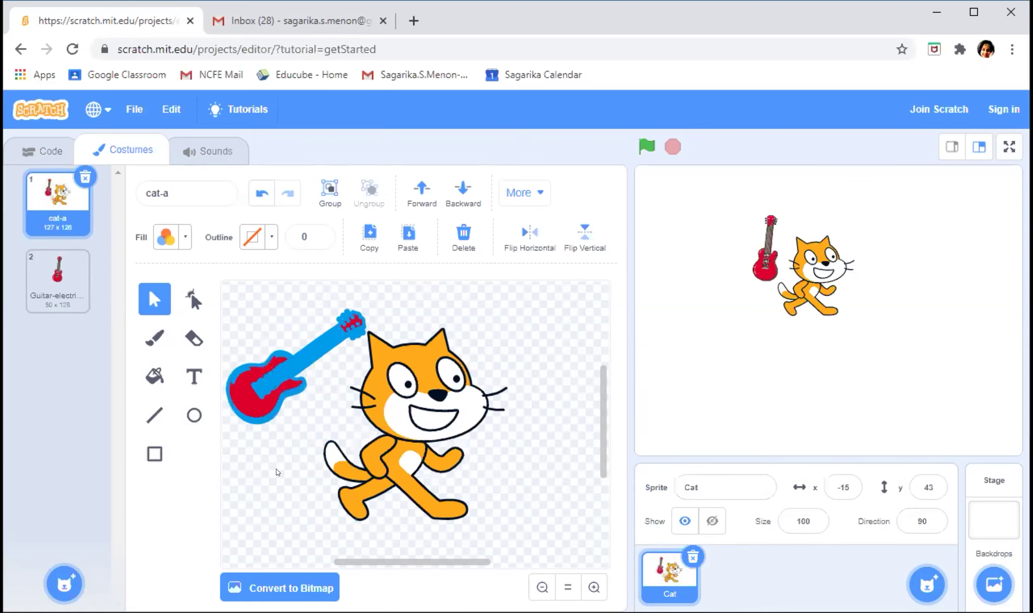
left_click_drag(277, 472, 278, 472)
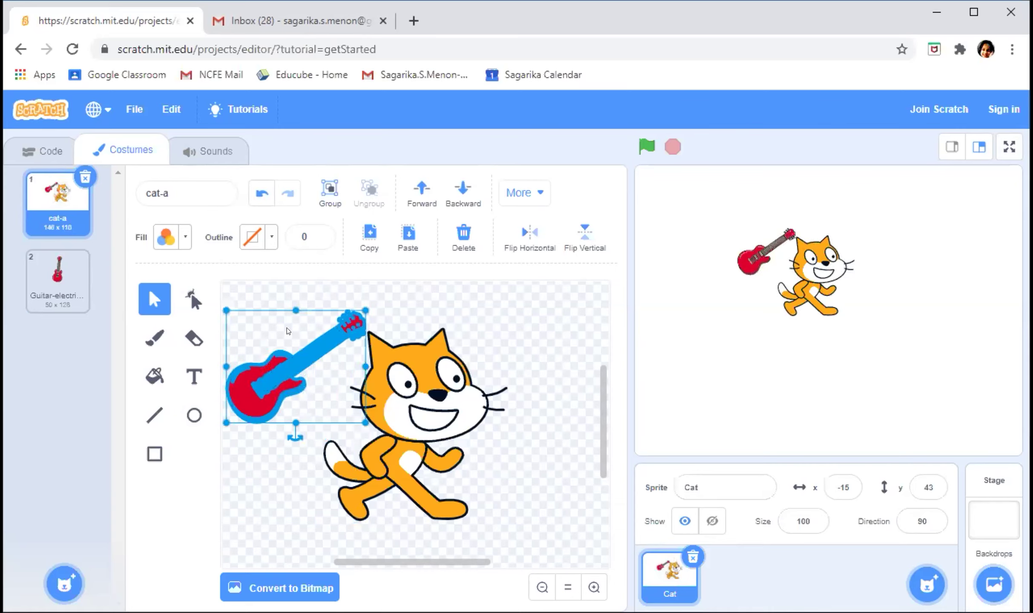
left_click_drag(287, 332, 433, 453)
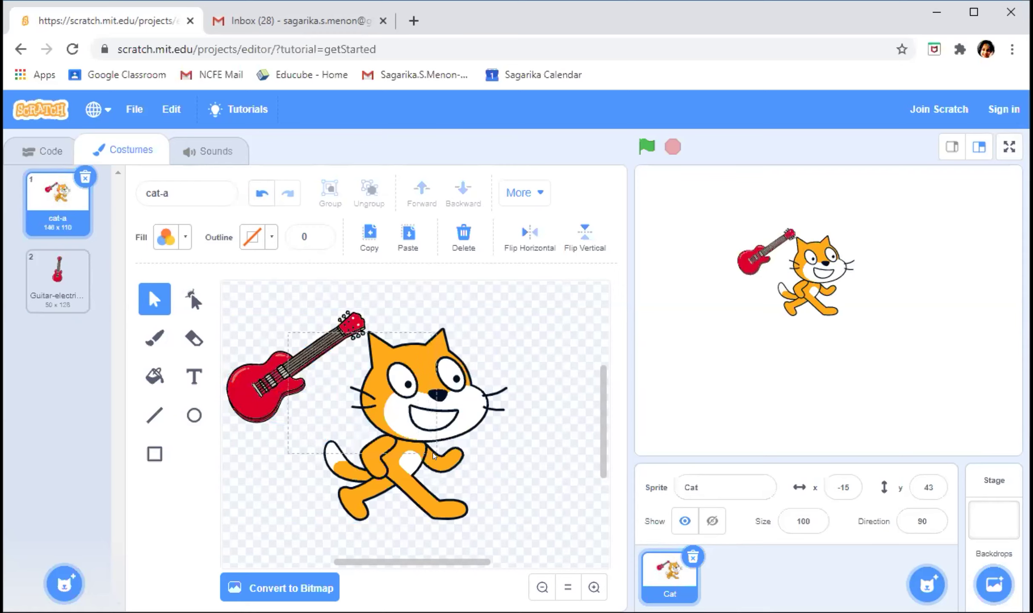
left_click_drag(433, 453, 433, 452)
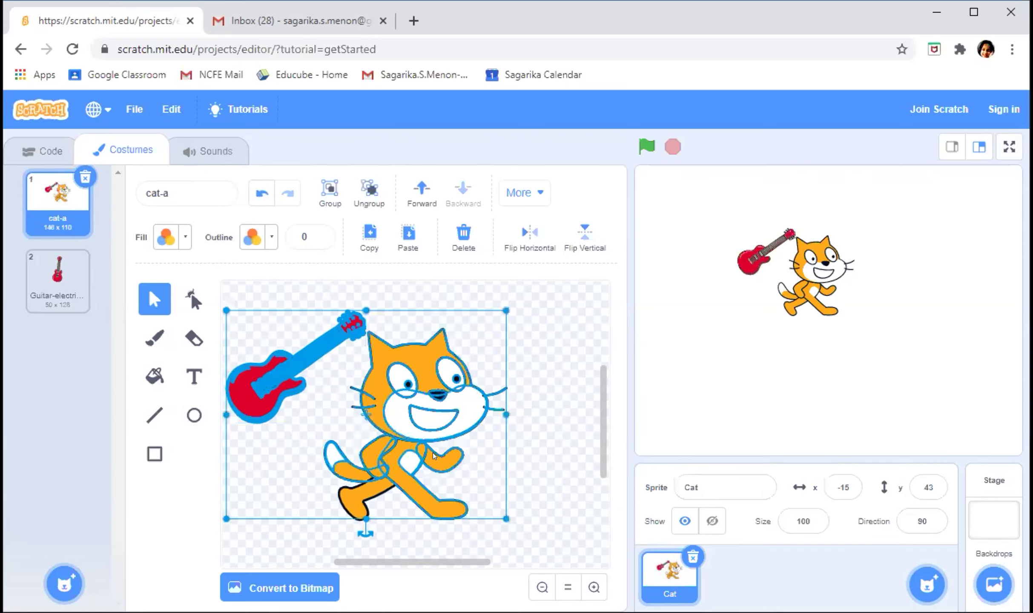
left_click(551, 393)
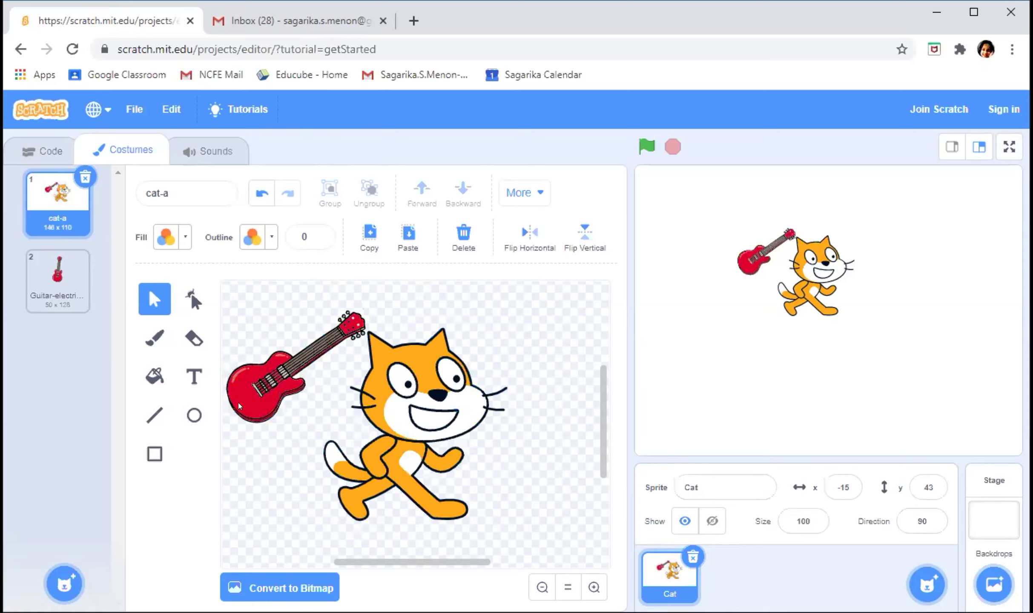
left_click(252, 403)
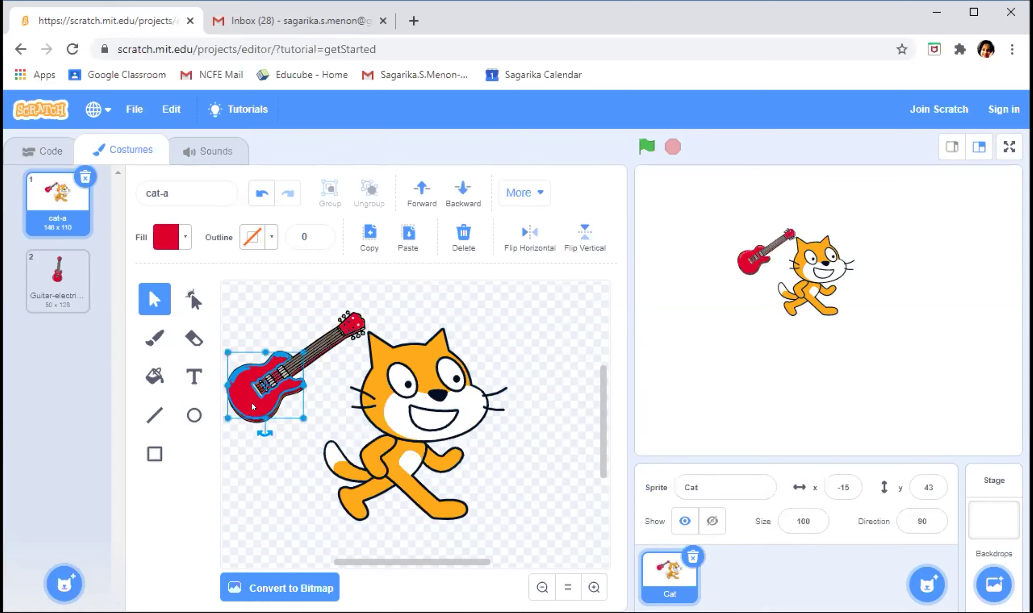
left_click(239, 497)
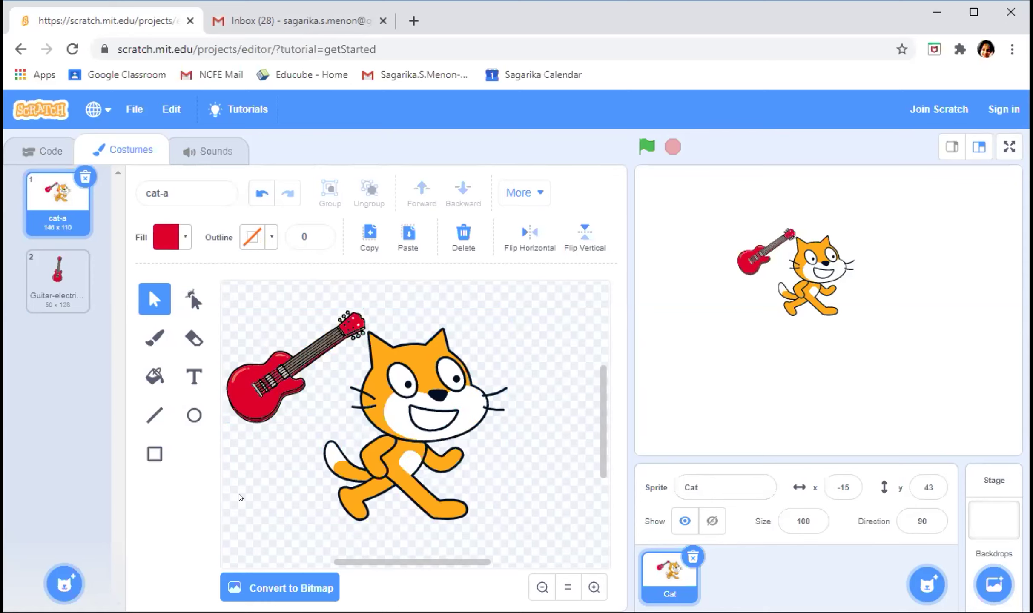
left_click(302, 367)
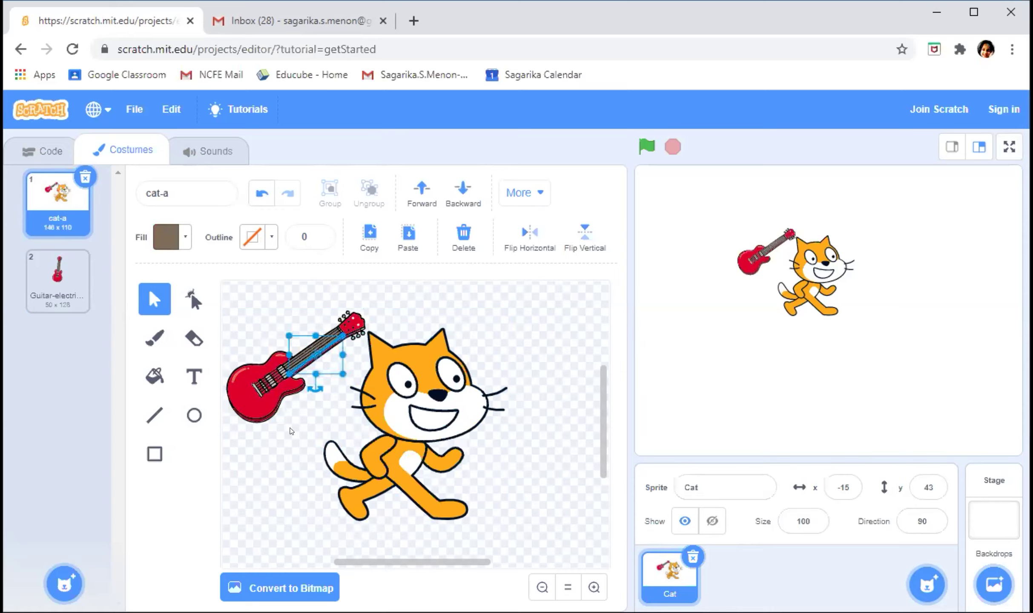
Select the guitar's parts together, move them in front of the cat's body, and nudge them slightly forward
left_click(316, 422)
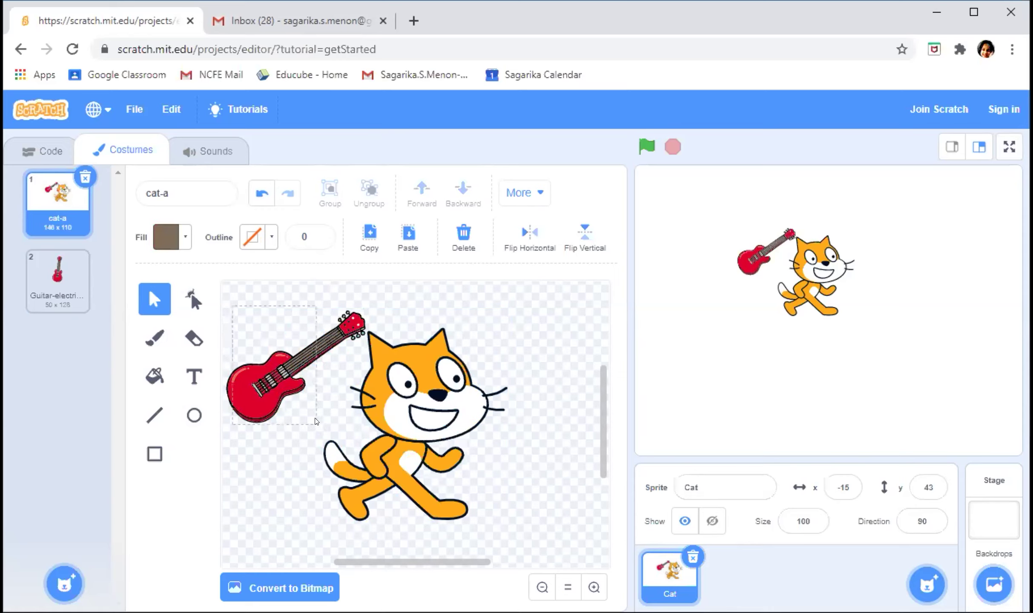
left_click(314, 421)
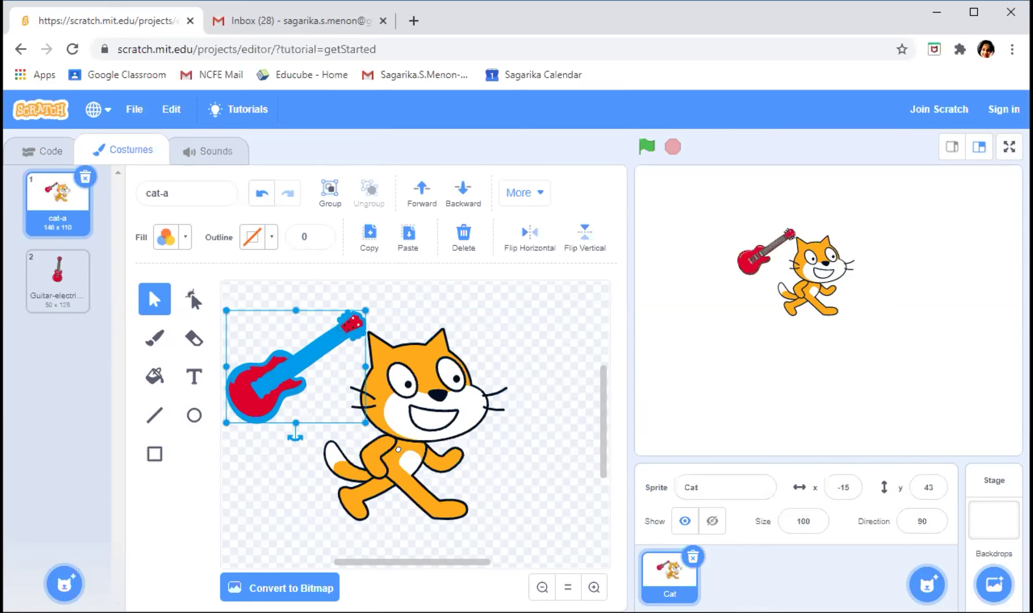
left_click_drag(274, 360, 398, 450)
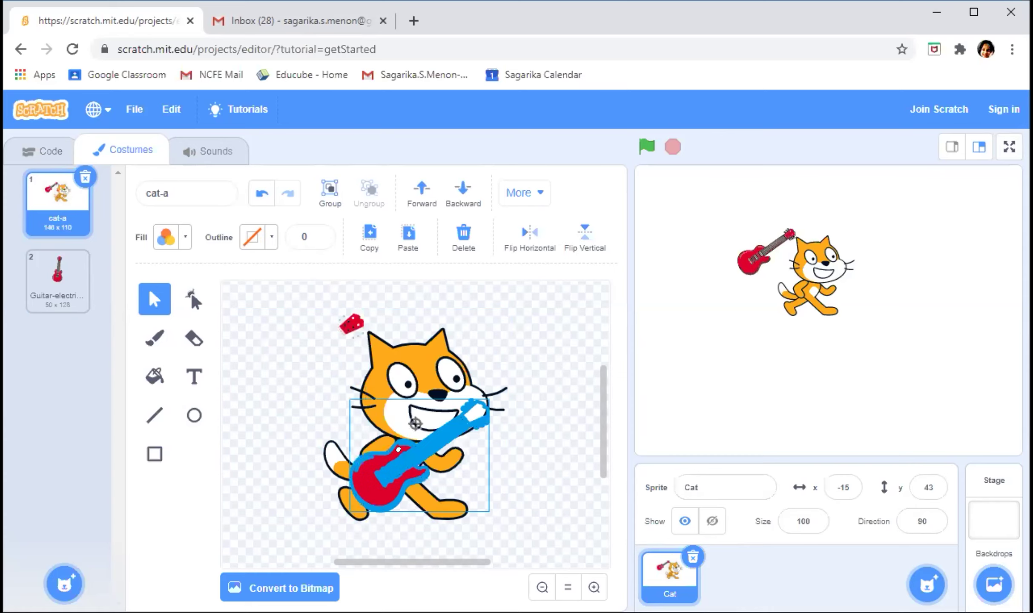
left_click_drag(400, 461, 397, 473)
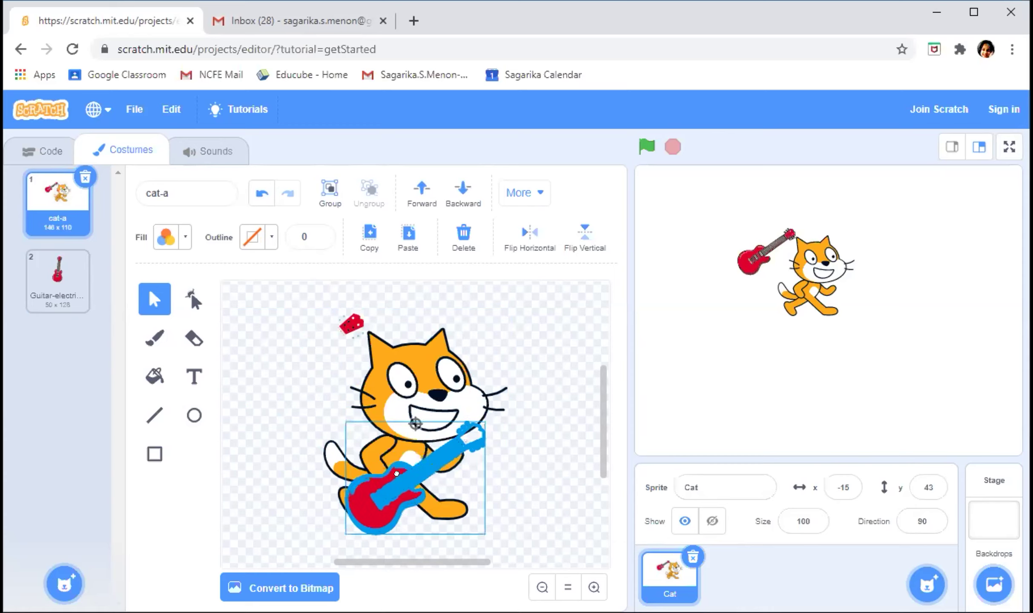
key("Right")
key("Right")
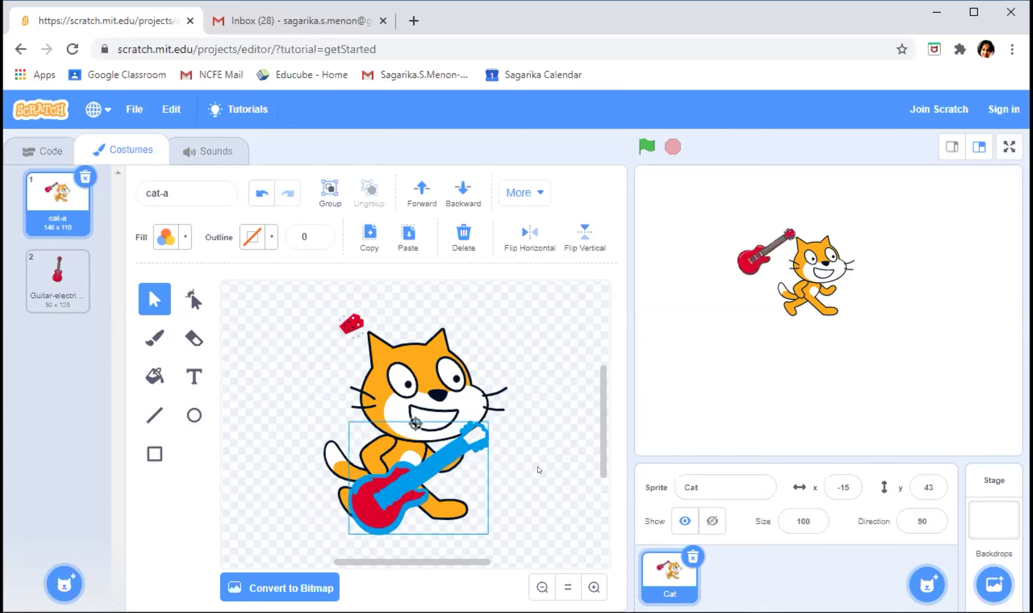
left_click(538, 469)
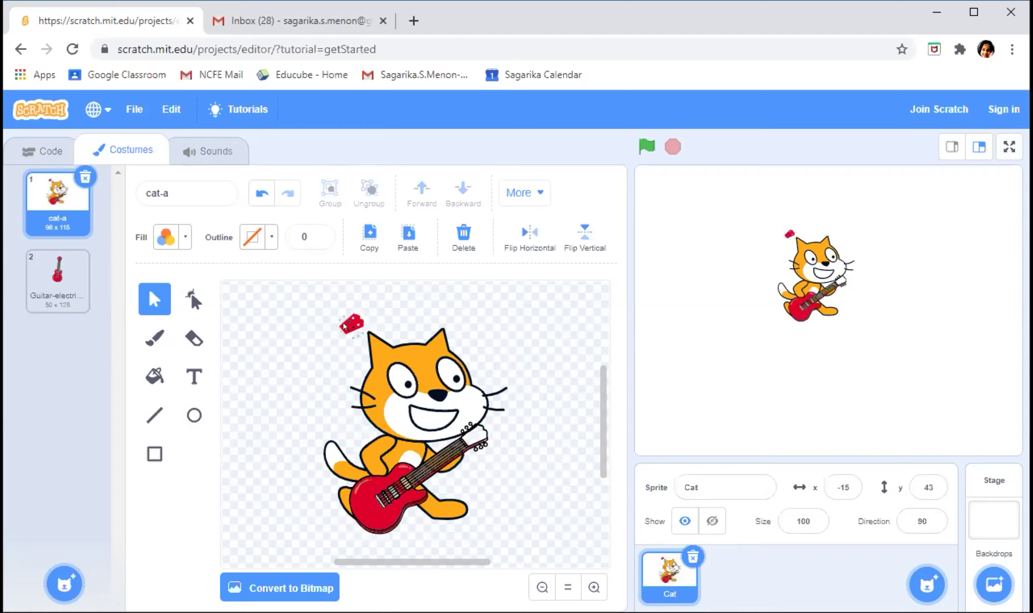
Move the left-behind red headstock to the end of the guitar's neck and line it up with the tuning pegs
left_click_drag(326, 304, 355, 327)
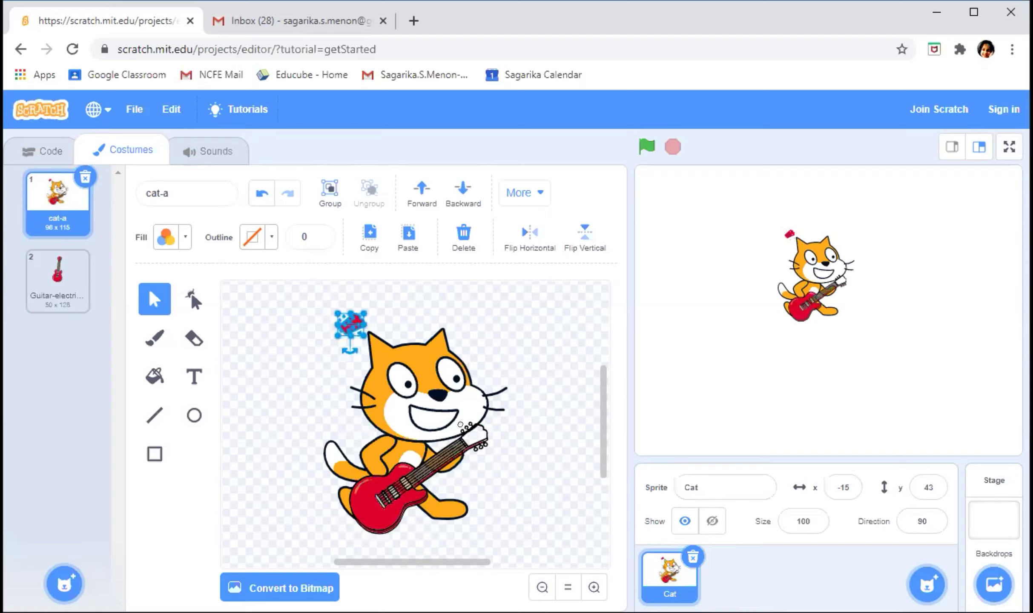
left_click_drag(347, 311, 457, 421)
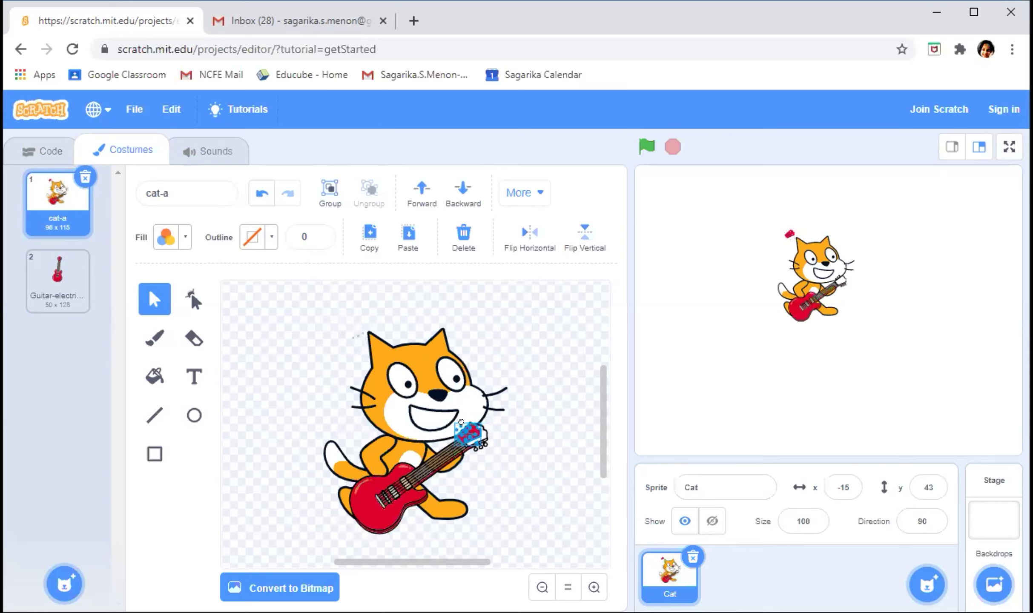
left_click(510, 470)
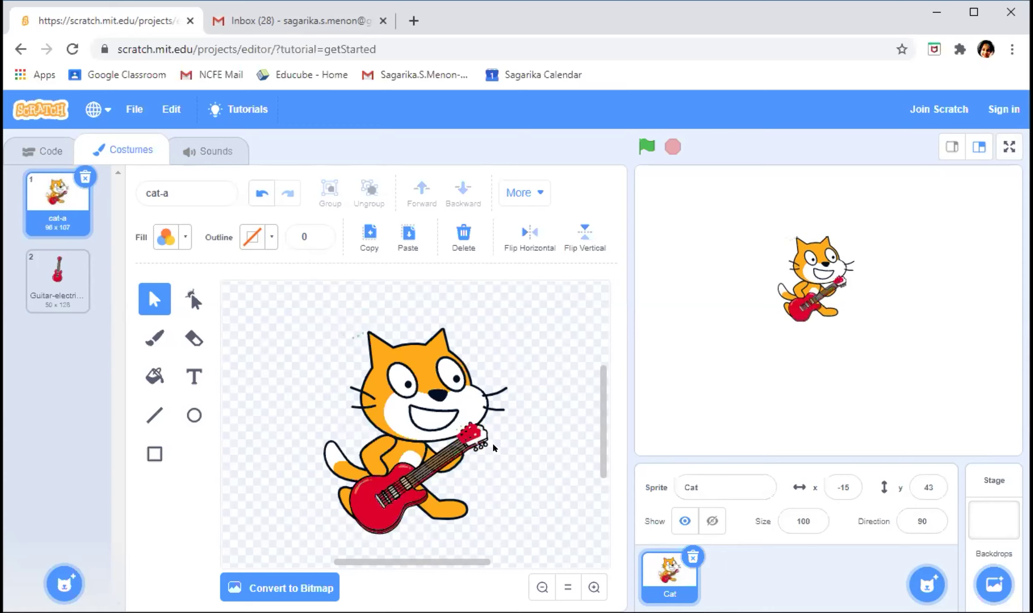
left_click(468, 431)
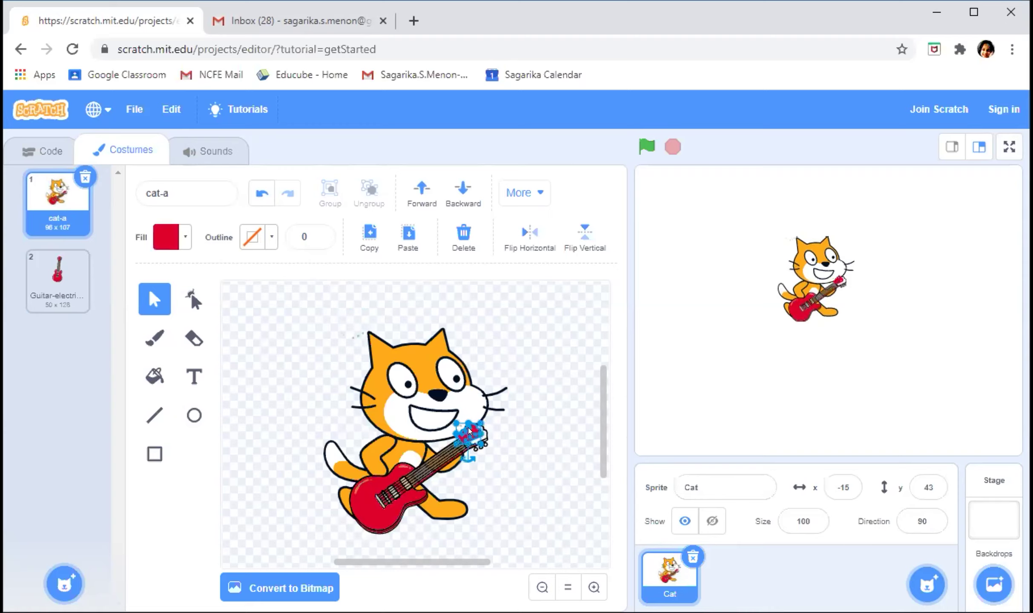
left_click_drag(461, 422, 511, 436)
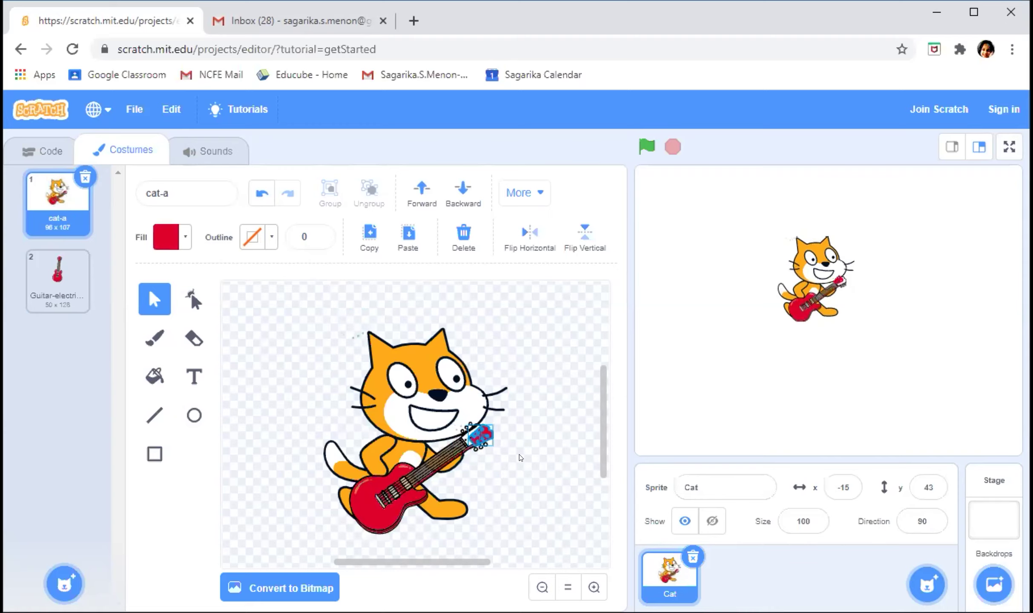
left_click(484, 484)
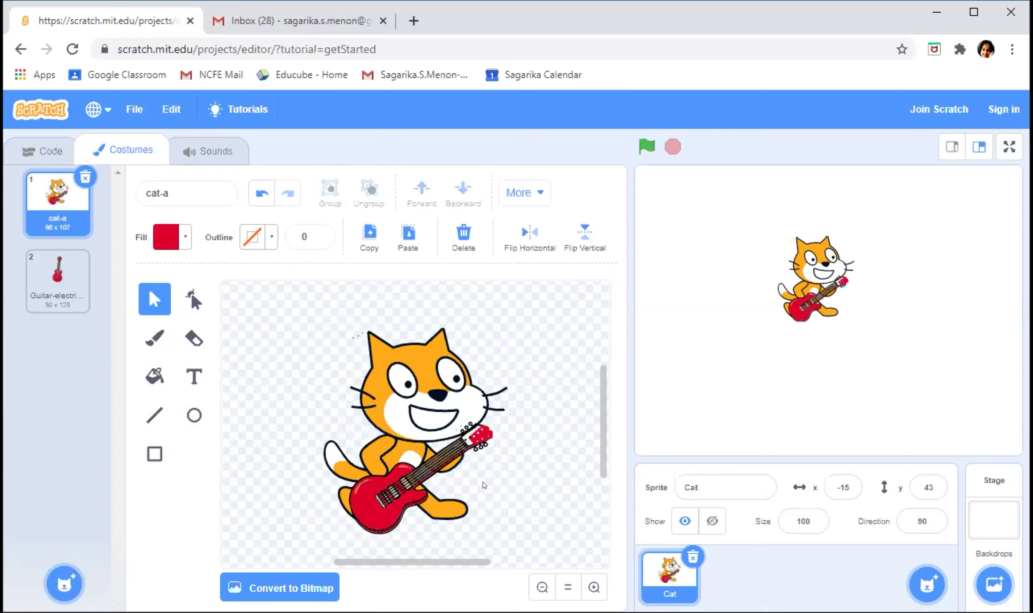
left_click(472, 433)
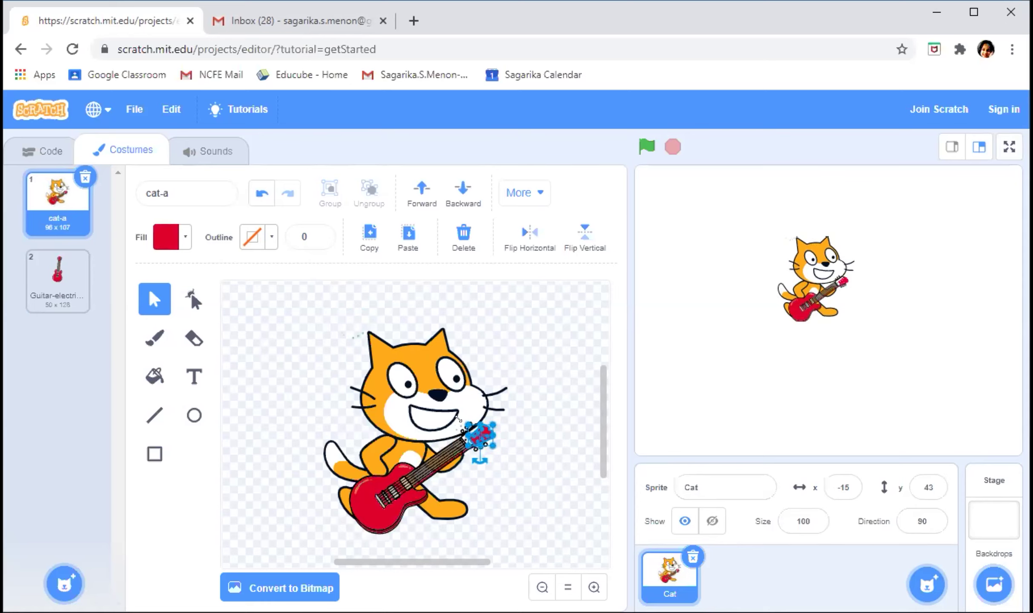
left_click_drag(458, 420, 510, 468)
left_click(509, 469)
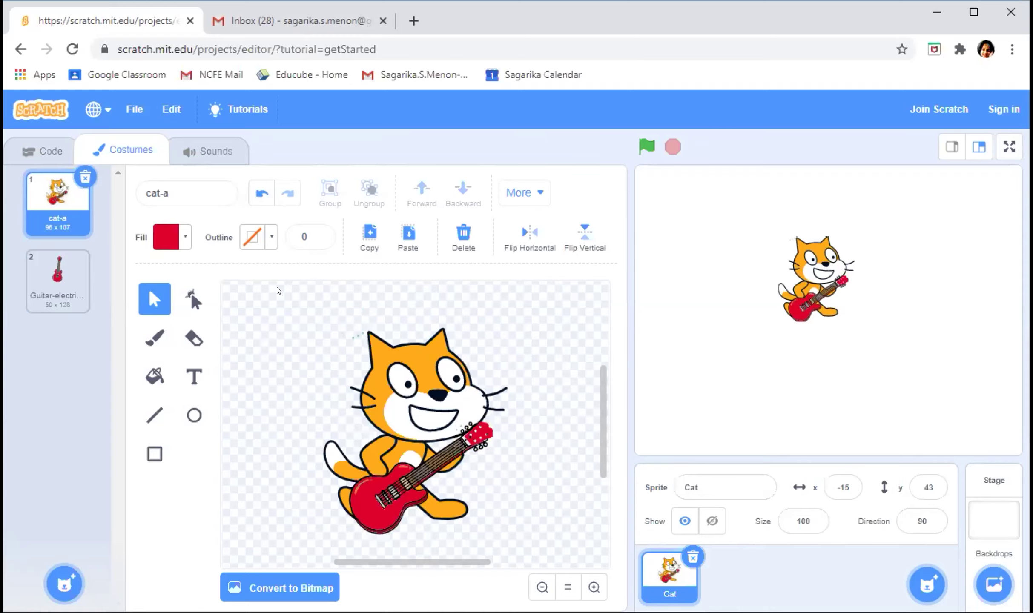
Duplicate the cat-a costume and set the outline width of the brown strip on the copy's guitar neck to 3
right_click(58, 212)
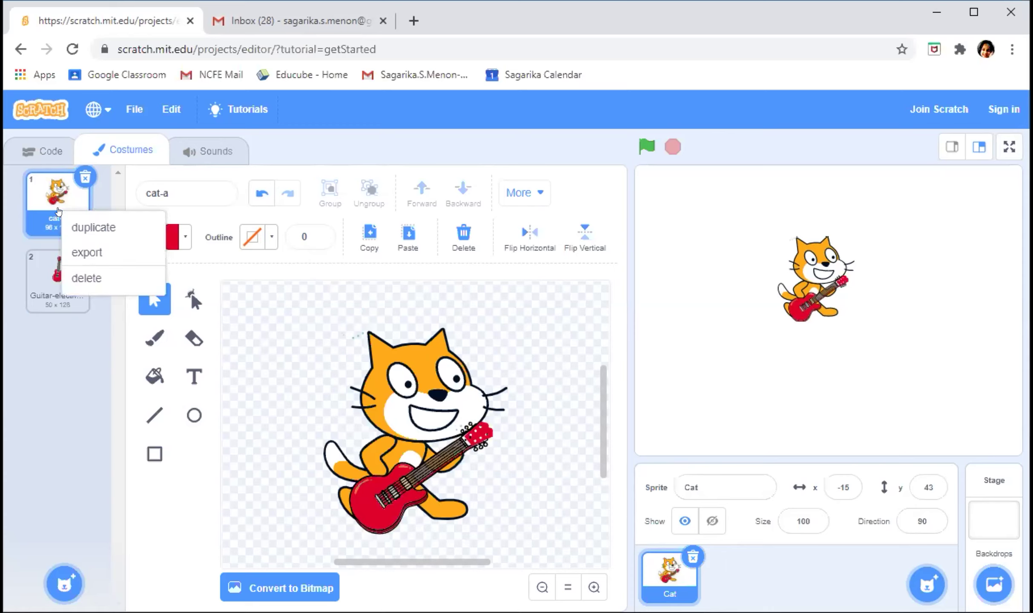
left_click(85, 232)
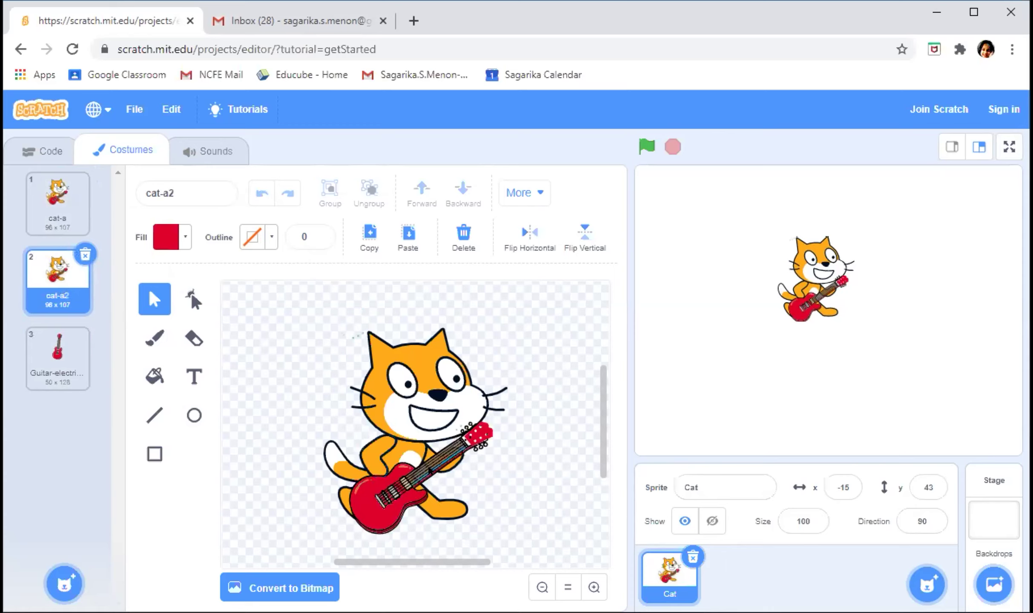
left_click(431, 470)
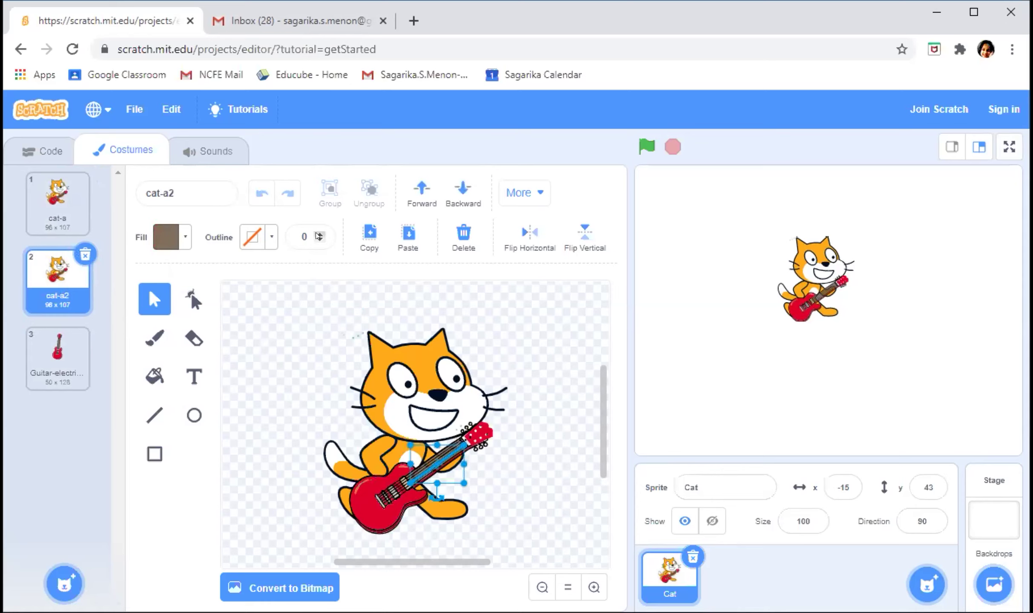
left_click(318, 234)
left_click(318, 234)
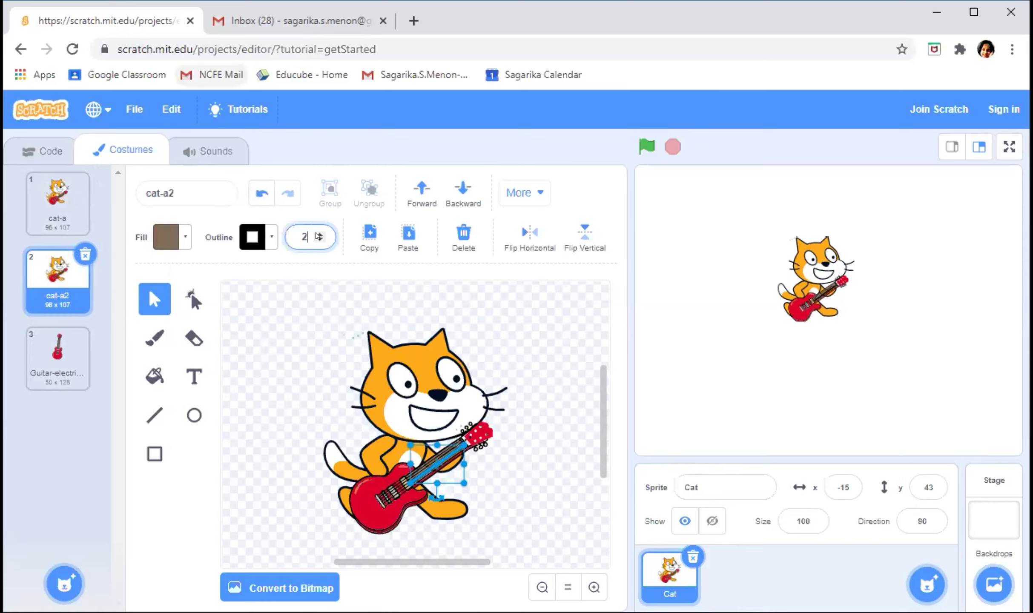
key("Up")
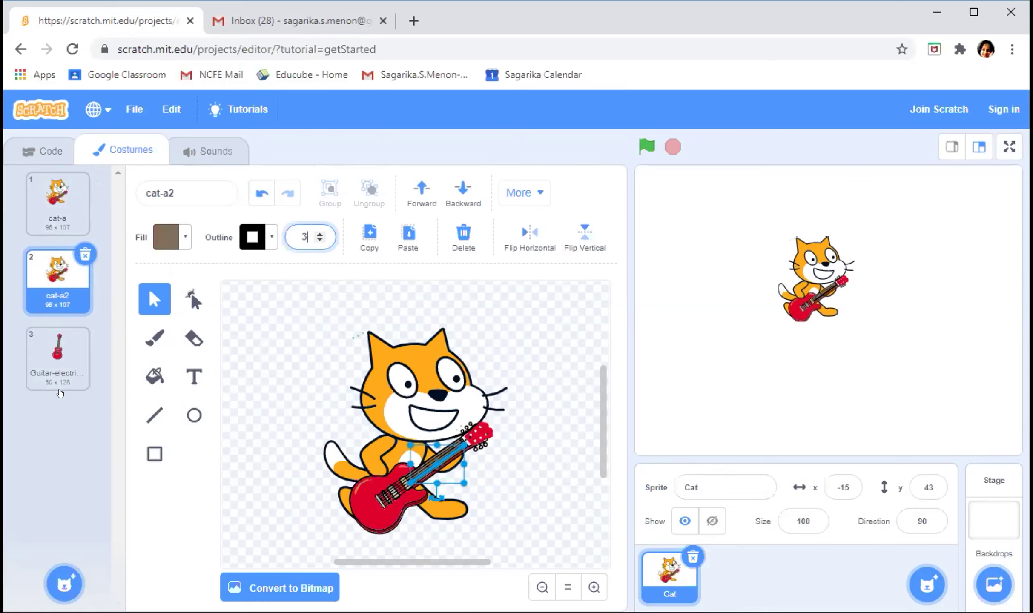
Switch between the cat-a and cat-a2 costumes to compare their guitar necks
left_click(61, 199)
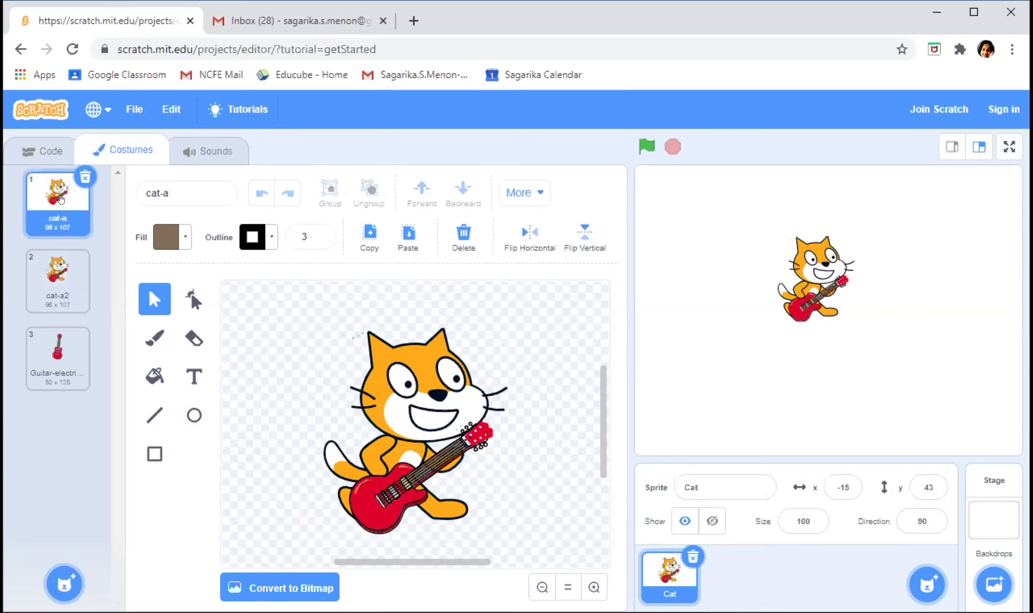
left_click(62, 290)
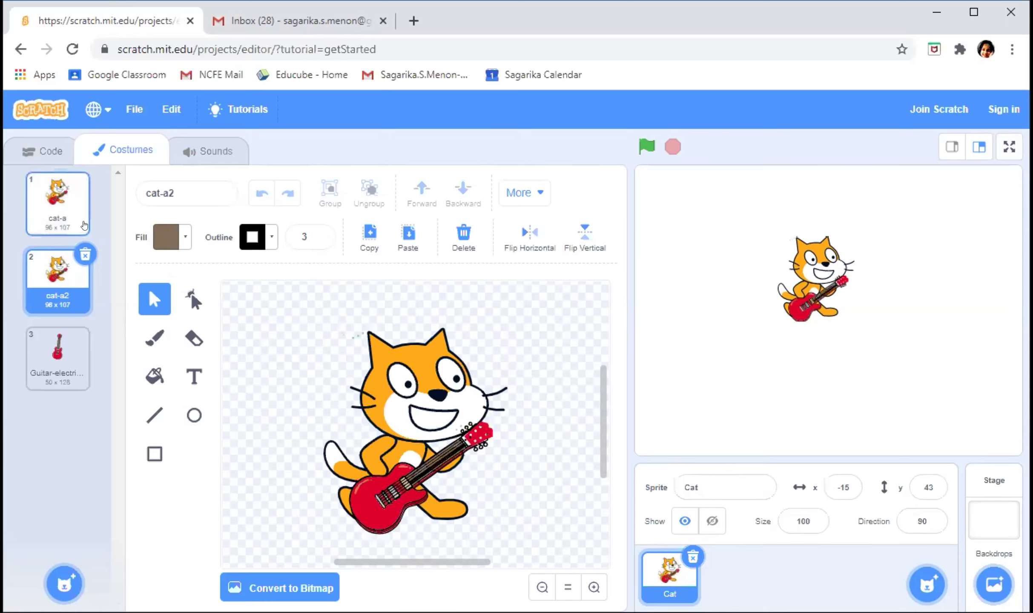
left_click(49, 201)
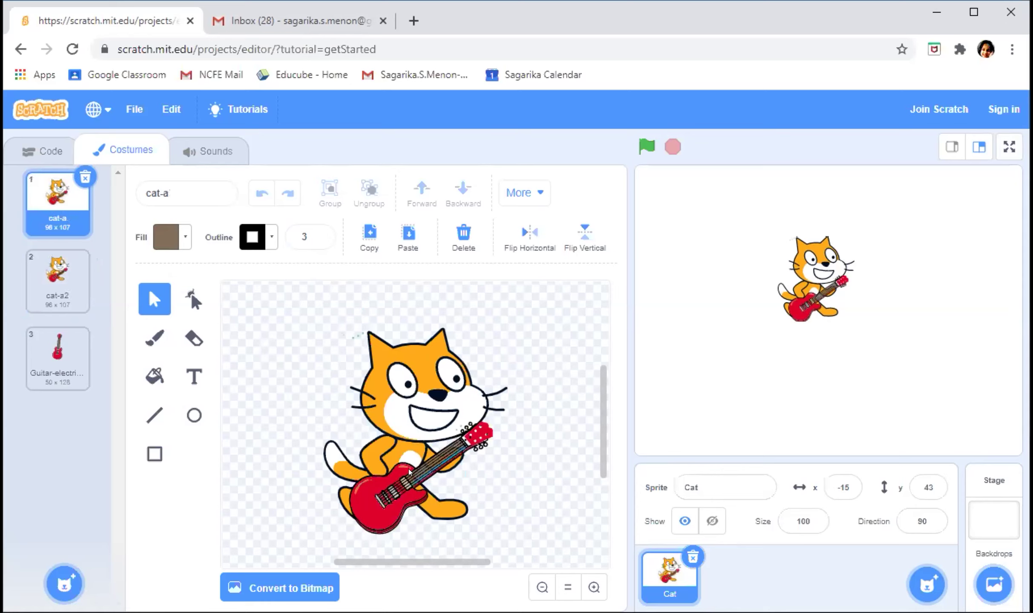
left_click(56, 285)
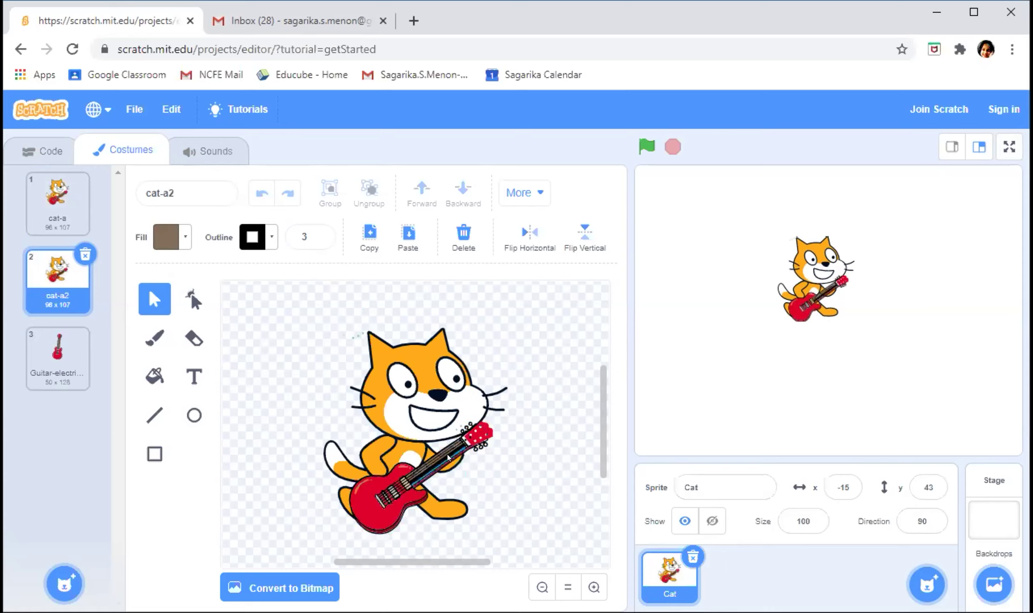
left_click(50, 214)
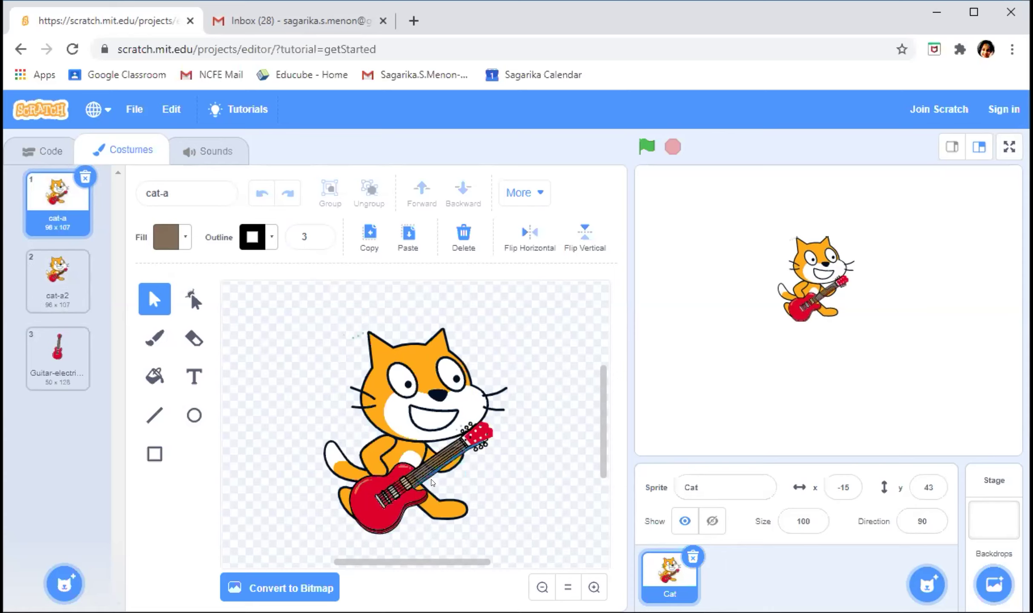
In the cat-a2 costume, shift the cat's arm beside the guitar body slightly outward toward the tail
left_click(36, 292)
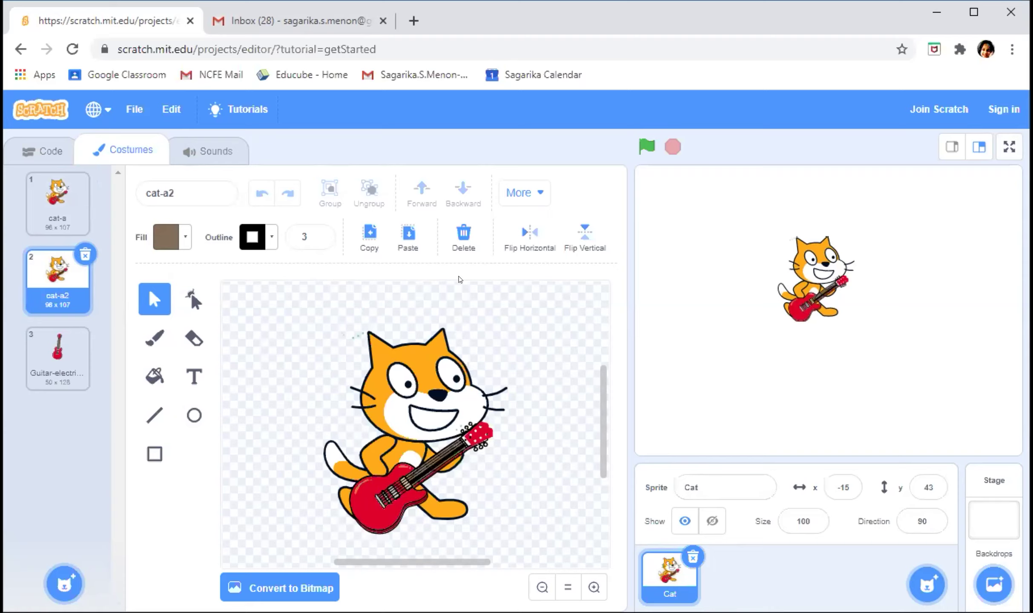
left_click(381, 467)
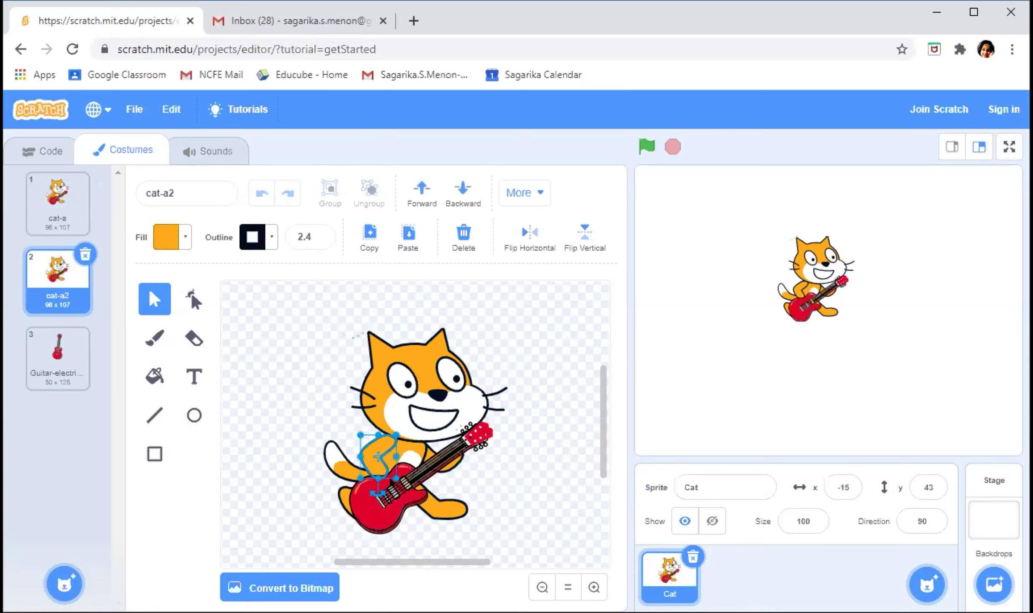
left_click_drag(372, 469, 395, 459)
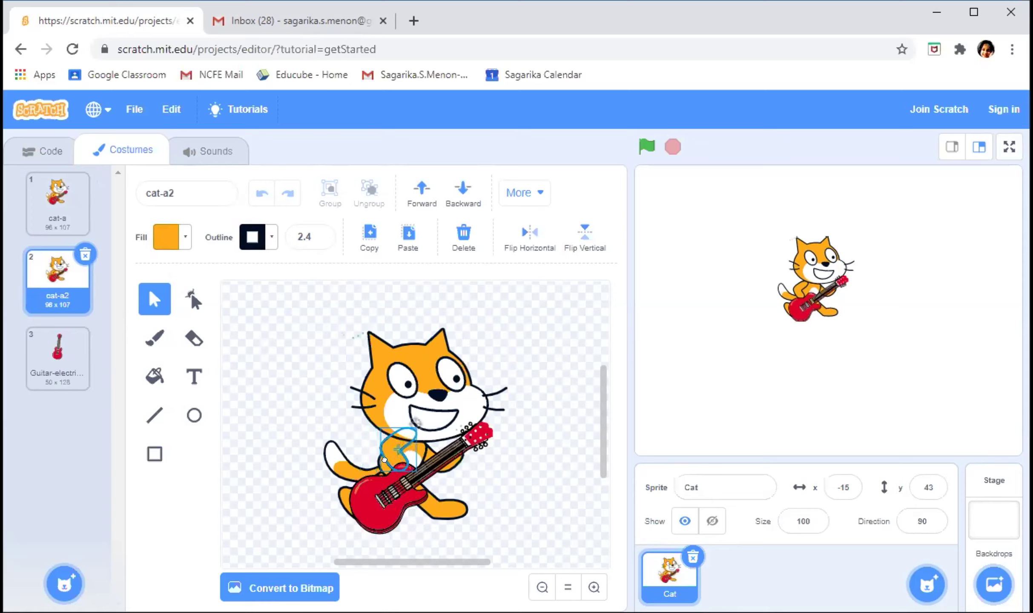
key("ctrl+z")
left_click_drag(373, 461, 368, 464)
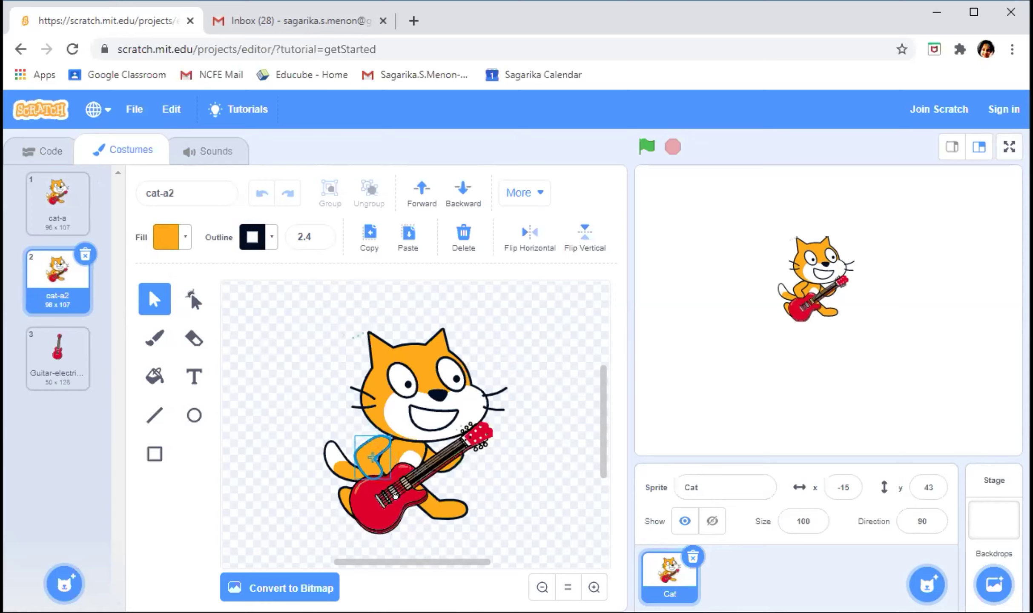
left_click(395, 495)
left_click_drag(361, 535, 356, 527)
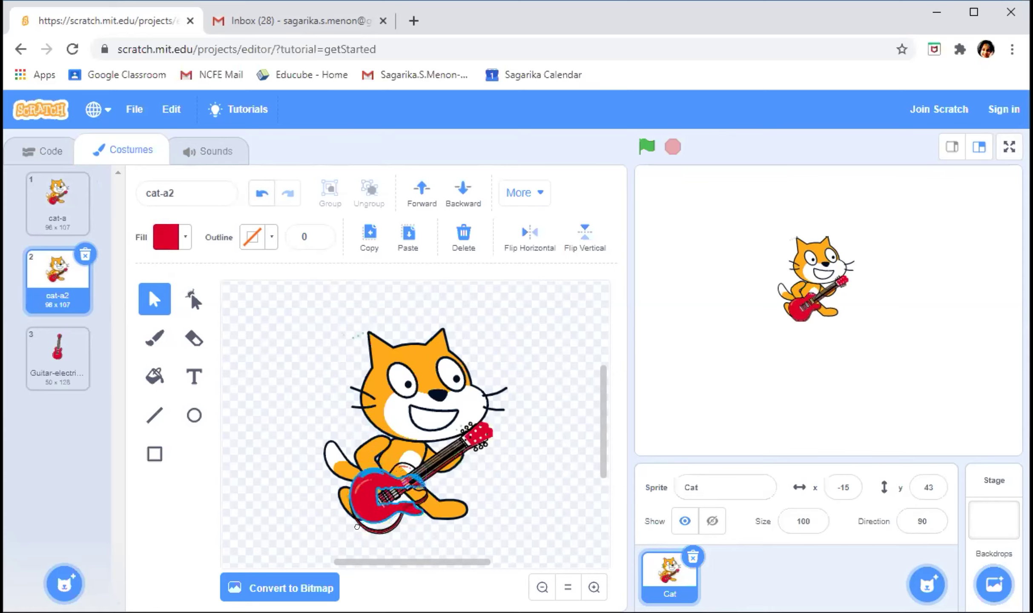
left_click(263, 194)
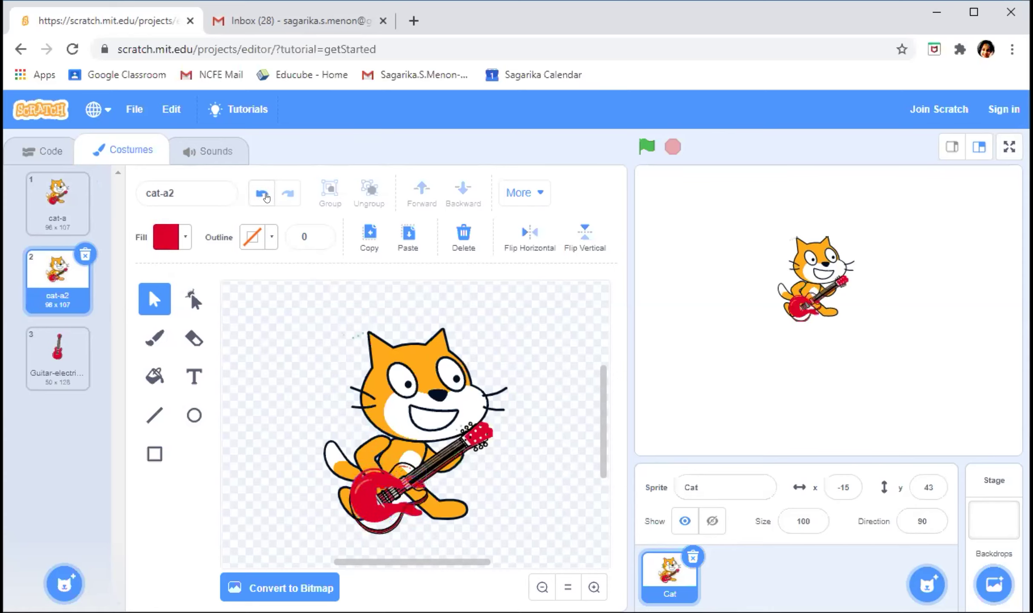
left_click(252, 190)
left_click(252, 190)
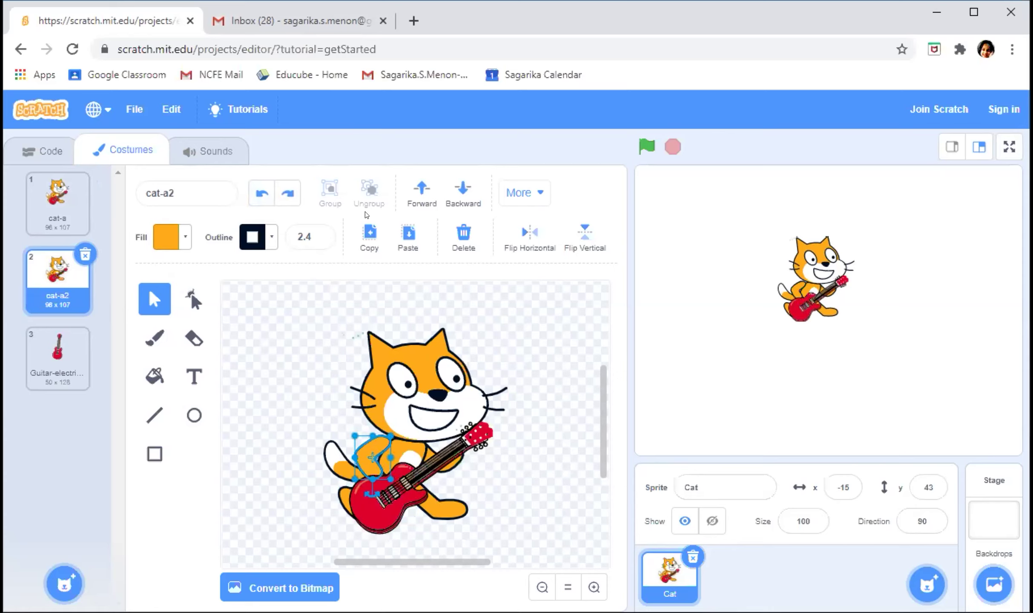
Bring the cat's arm beside the guitar body forward and to the front, and deselect it
left_click(419, 191)
left_click(538, 188)
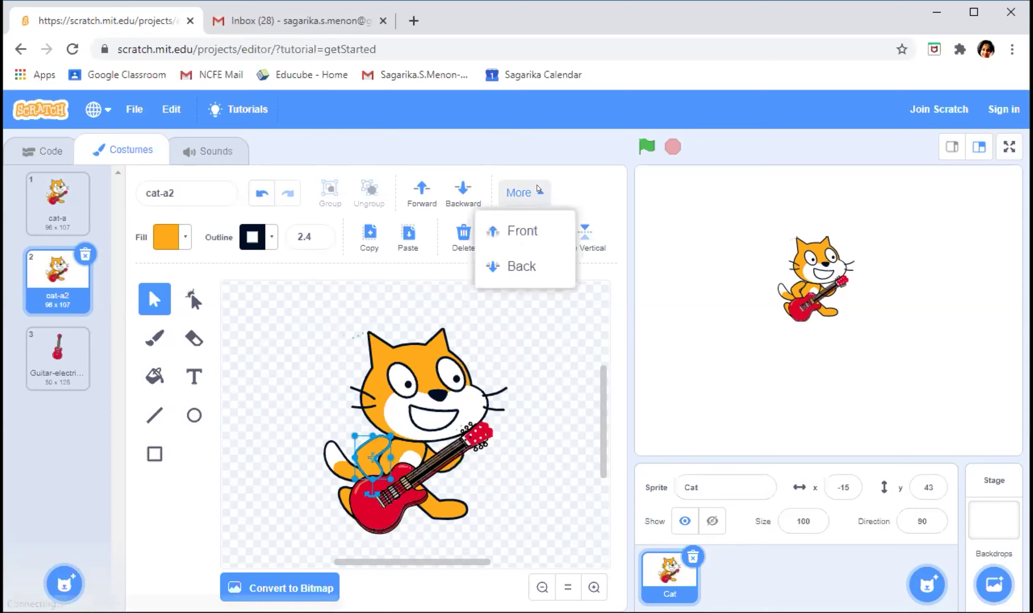
left_click(526, 237)
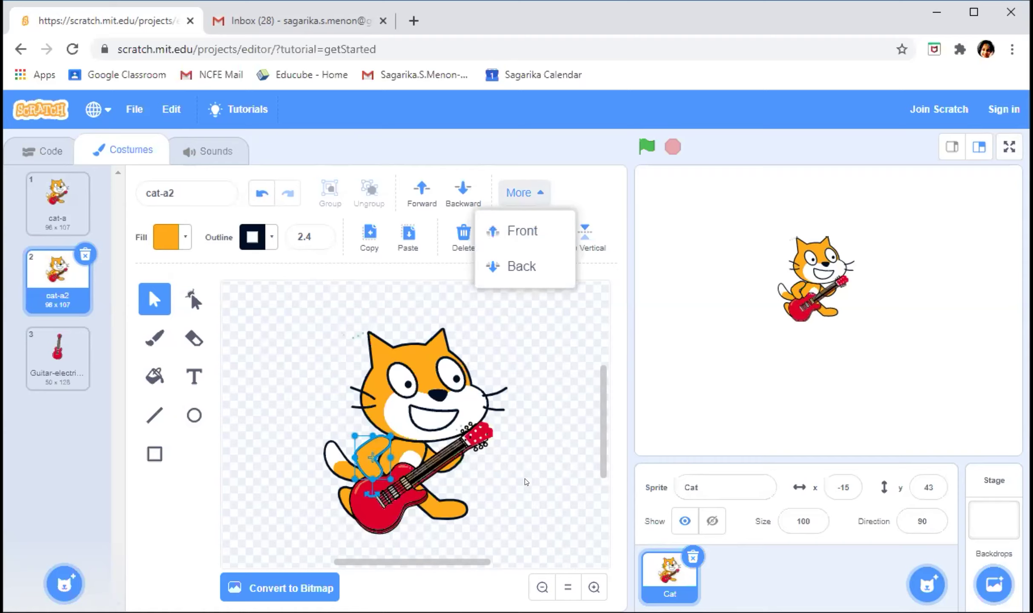
left_click(377, 519)
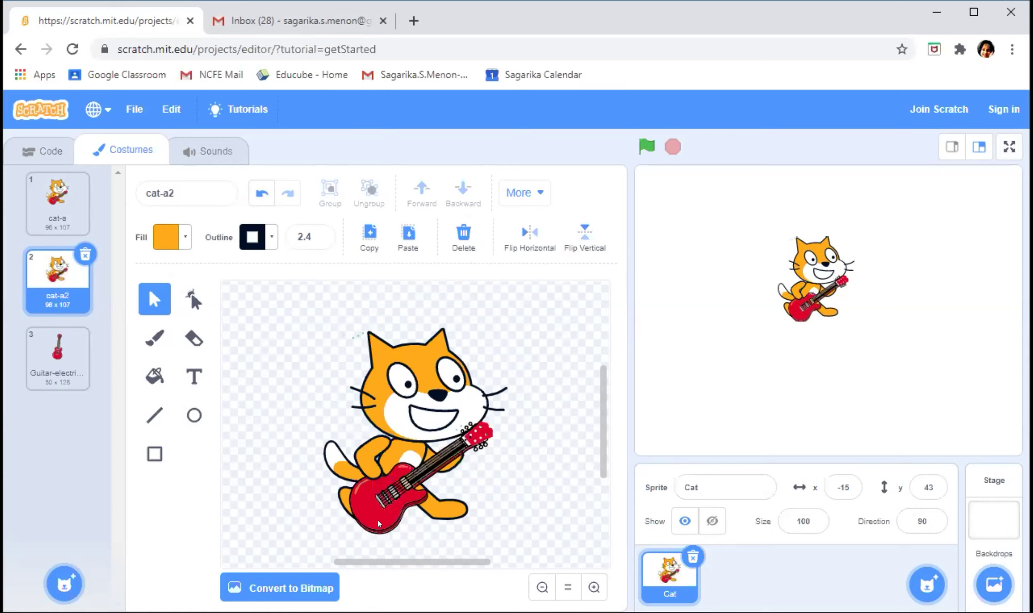
Check the separate guitar parts in cat-a2 and compare that costume with cat-a
left_click(379, 505)
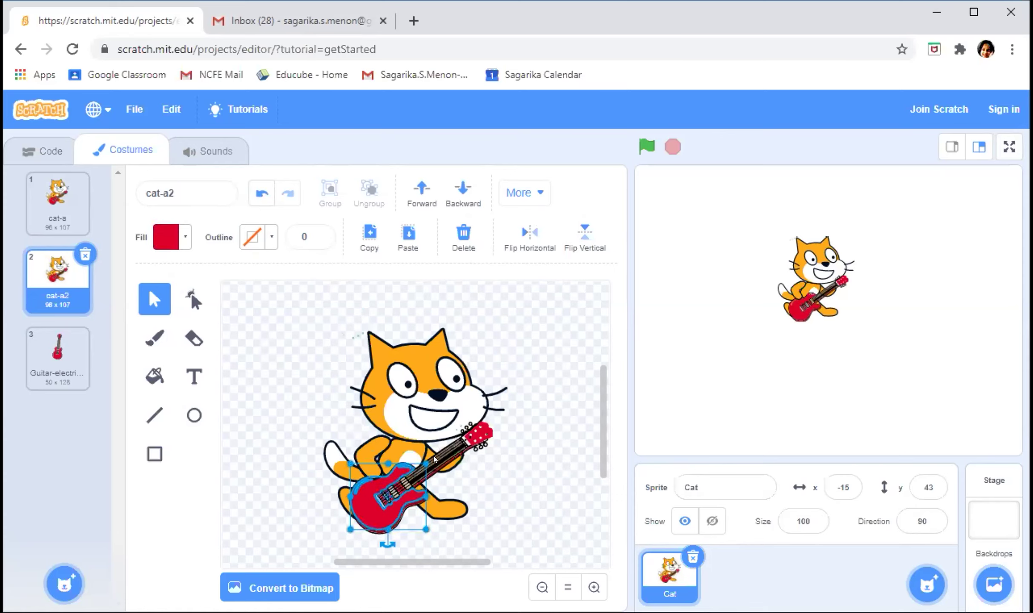
left_click(368, 469)
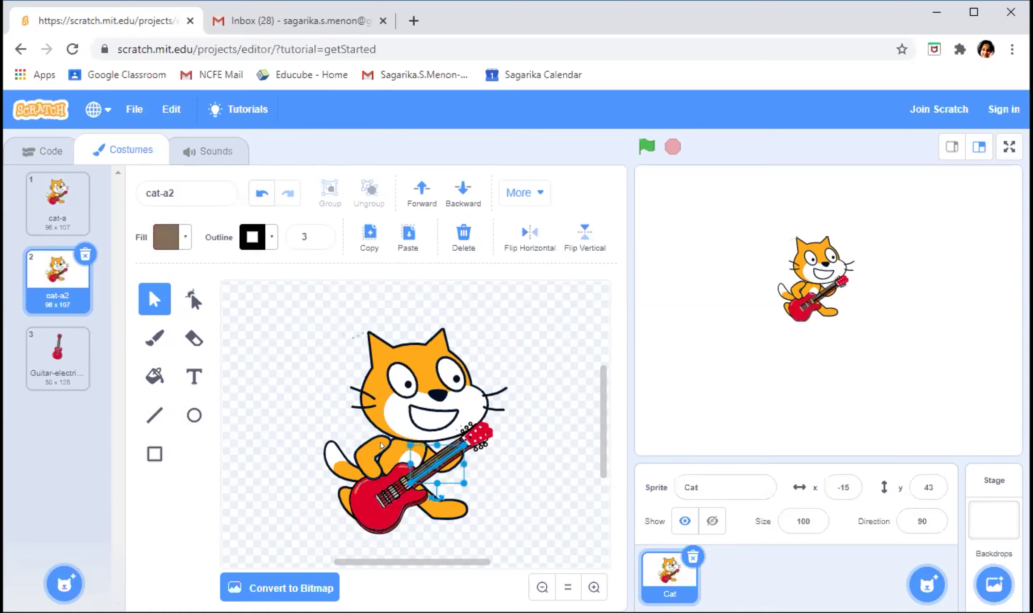
left_click(367, 516)
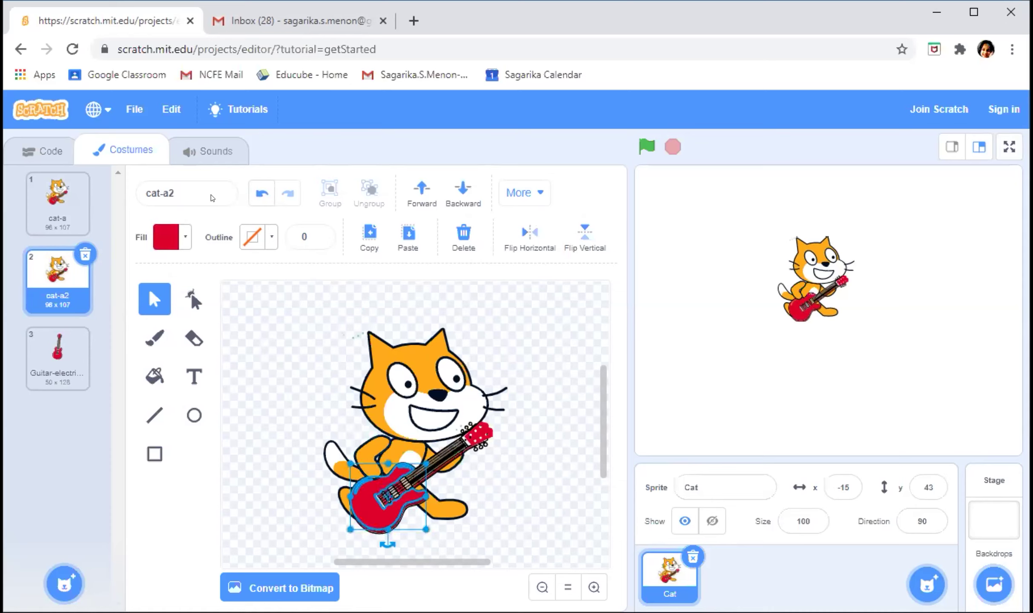
left_click(86, 313)
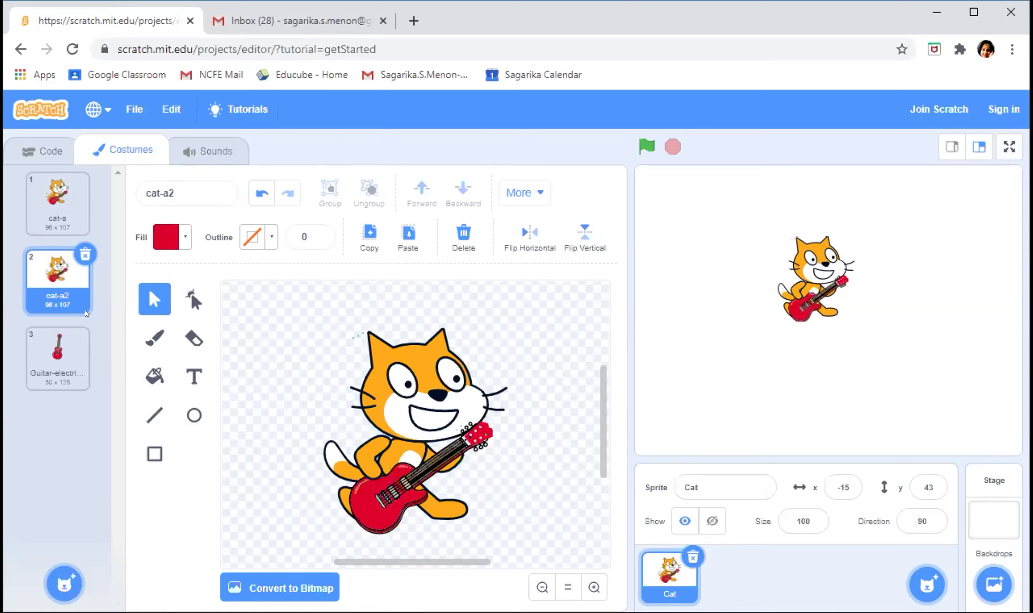
left_click(49, 188)
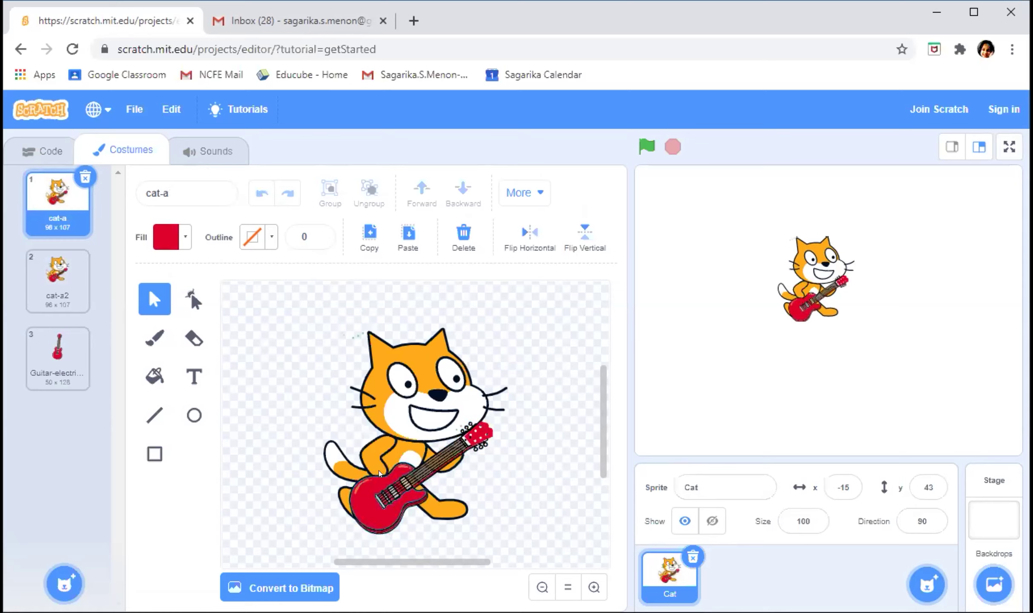
Duplicate the cat-a2 costume
left_click(60, 290)
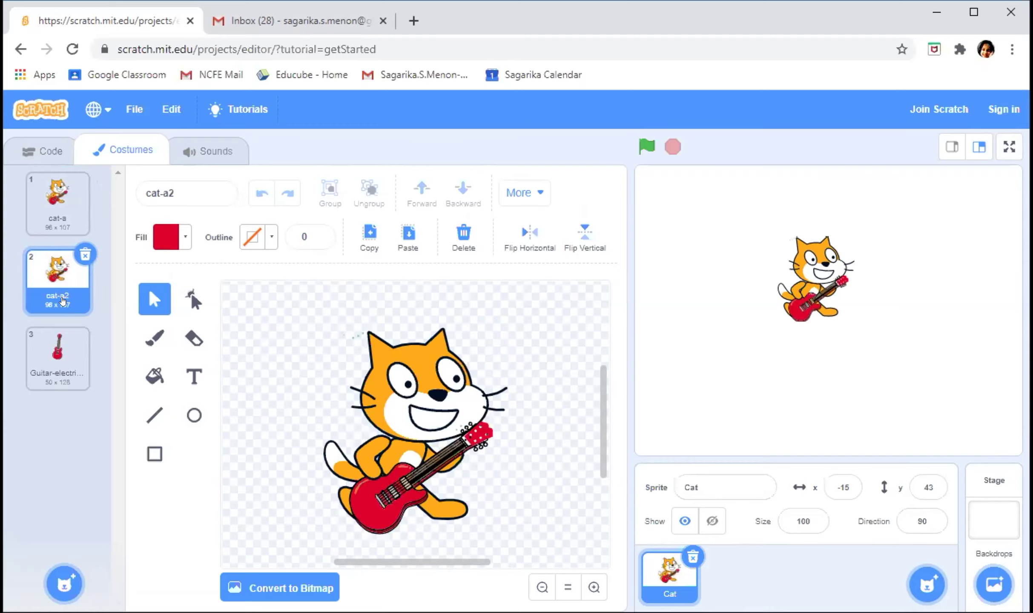
right_click(85, 303)
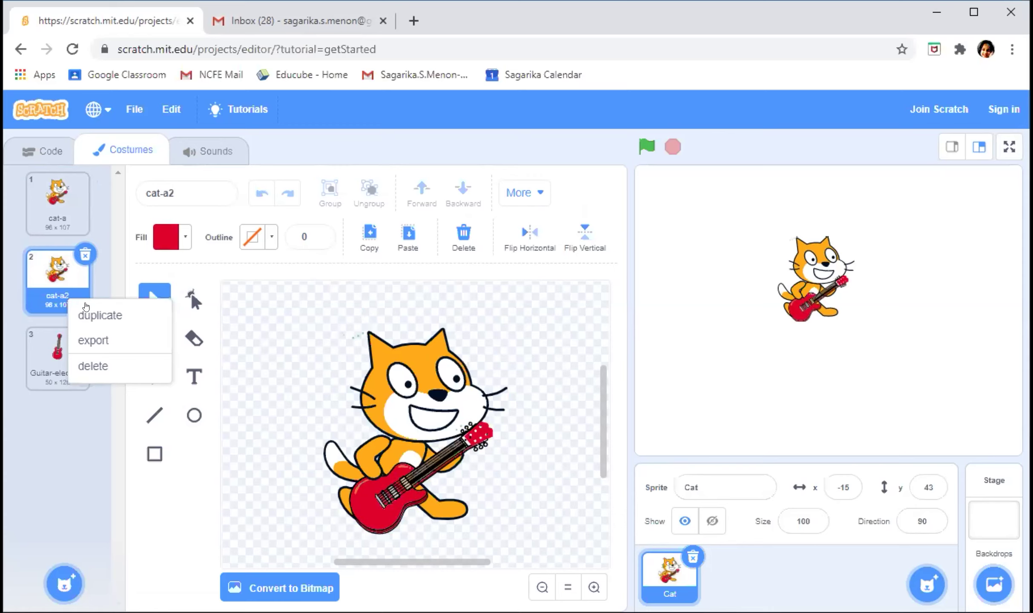
left_click(86, 315)
left_click(85, 304)
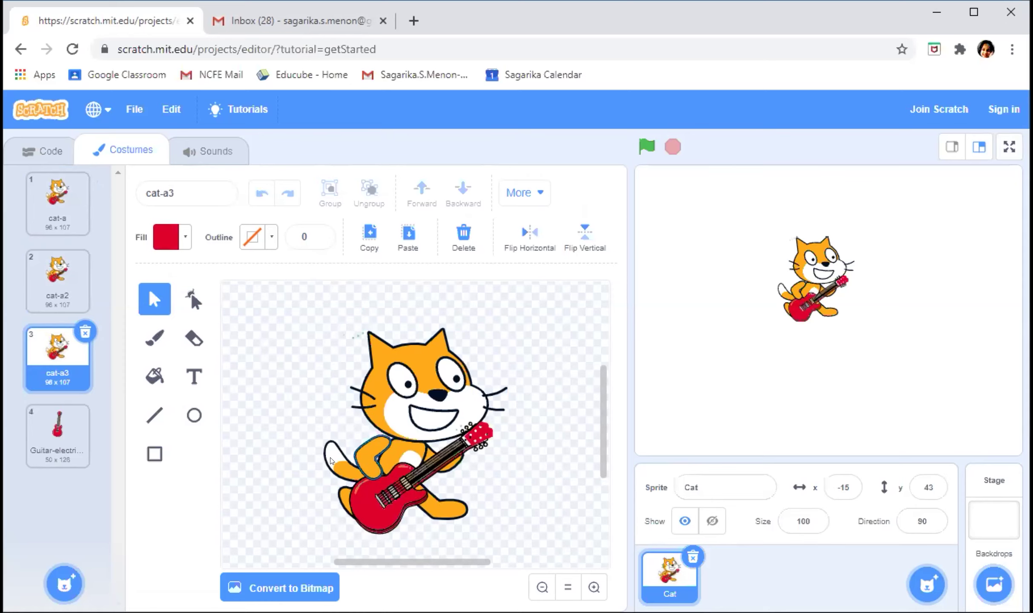
Set the outline width of the upper brown strip on cat-a3's guitar neck to 4
left_click(408, 471)
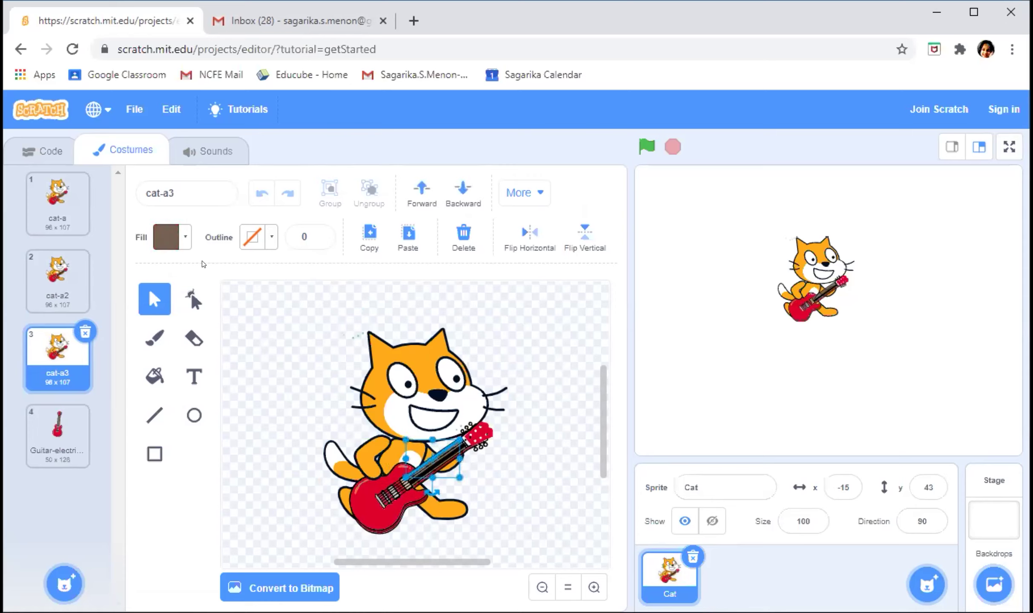
left_click(268, 240)
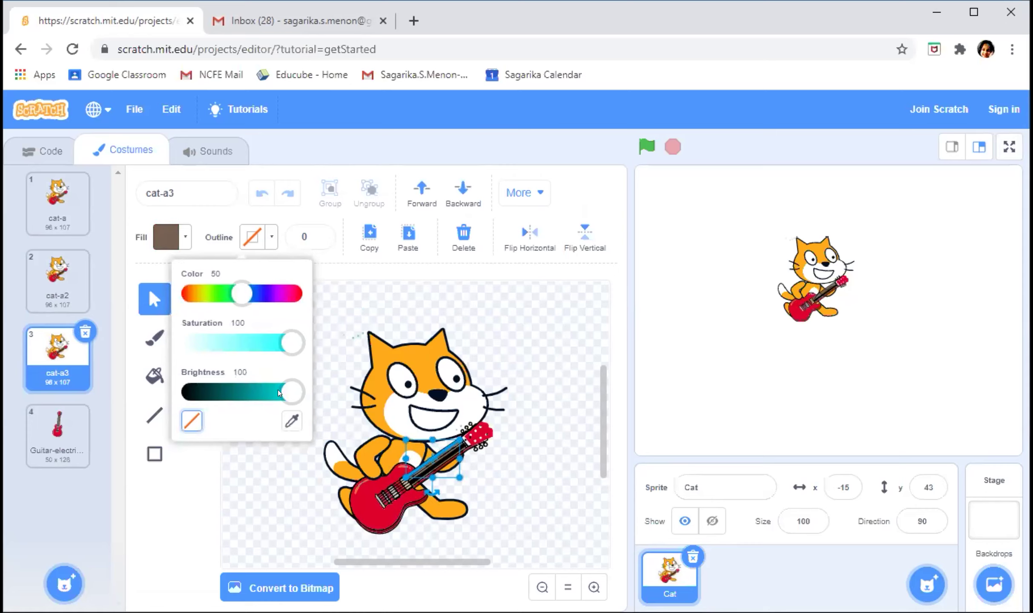
double_click(318, 234)
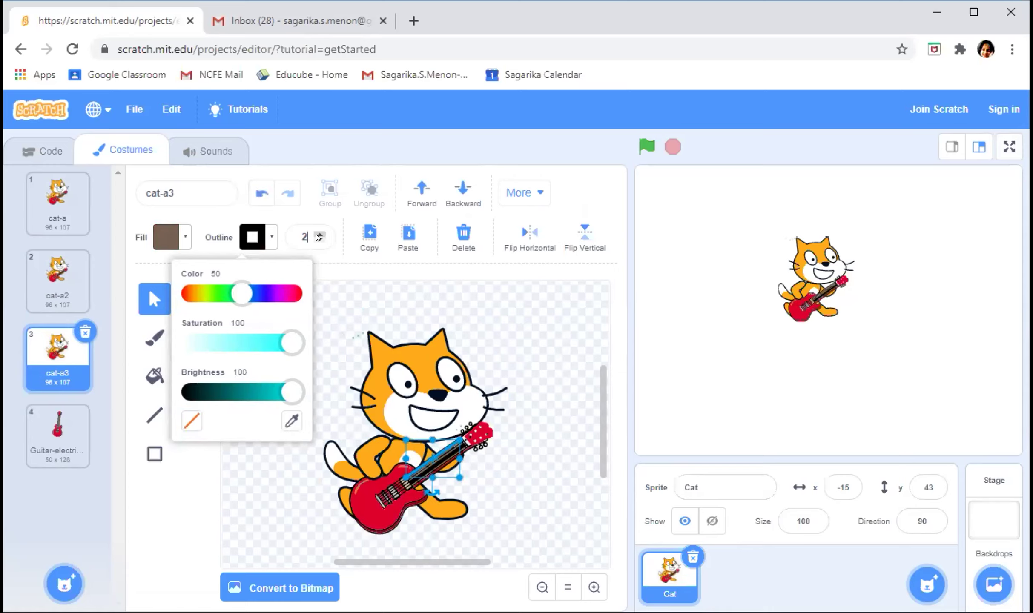
double_click(319, 235)
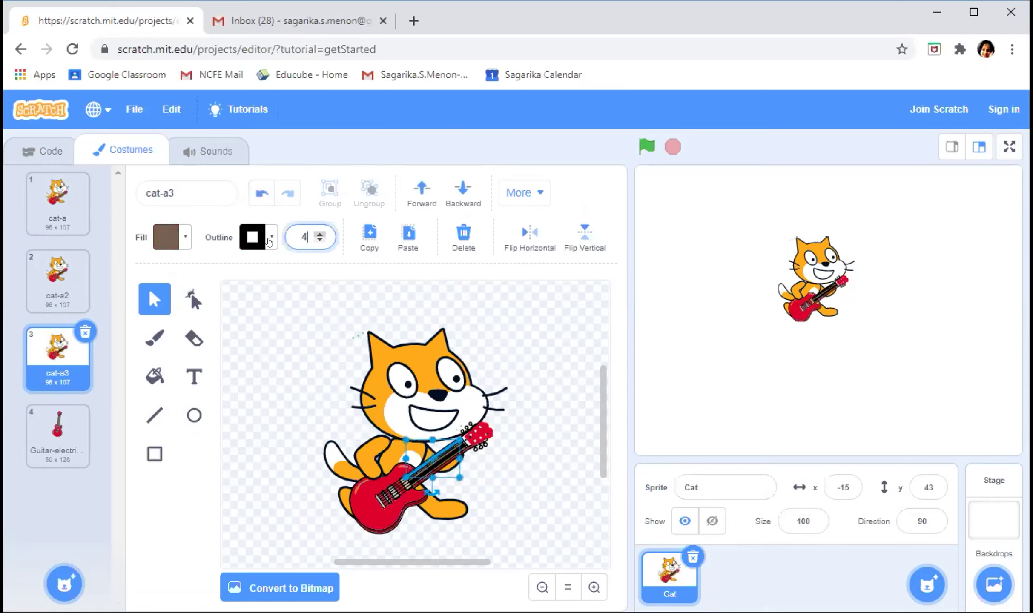
left_click(269, 242)
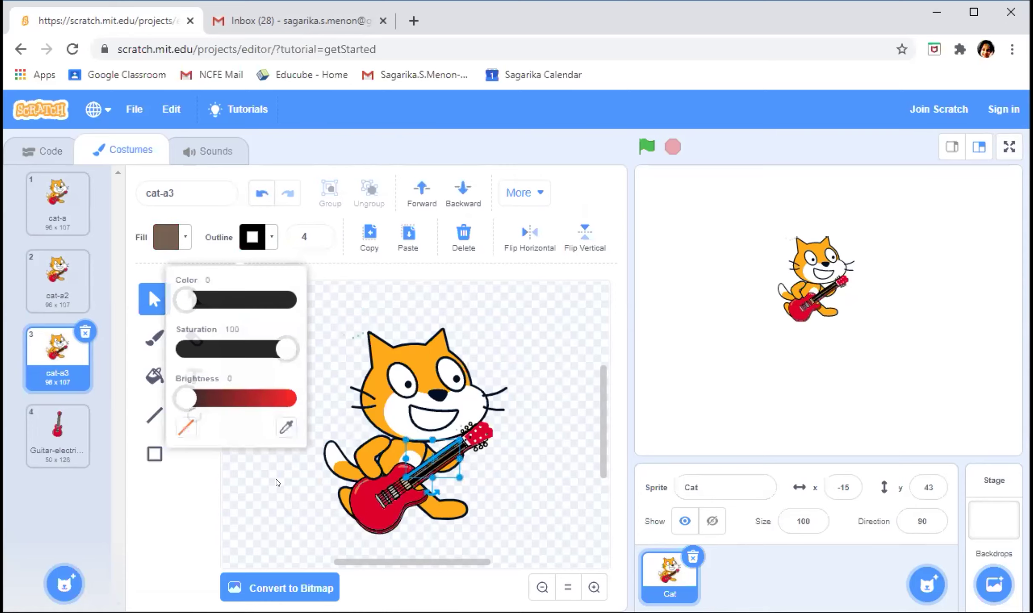
left_click(404, 471)
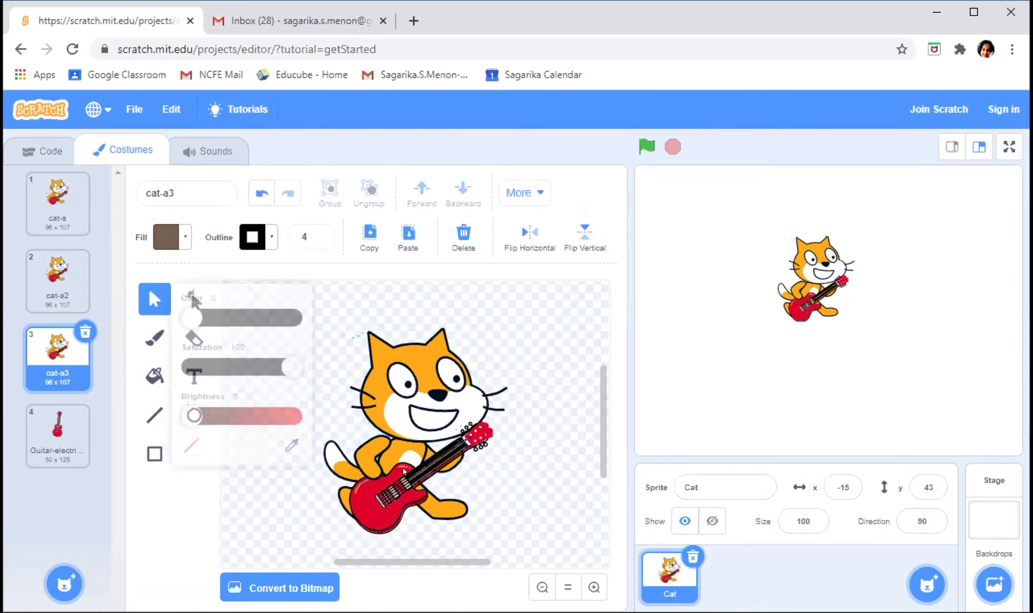
Duplicate the cat-a3 costume
right_click(50, 370)
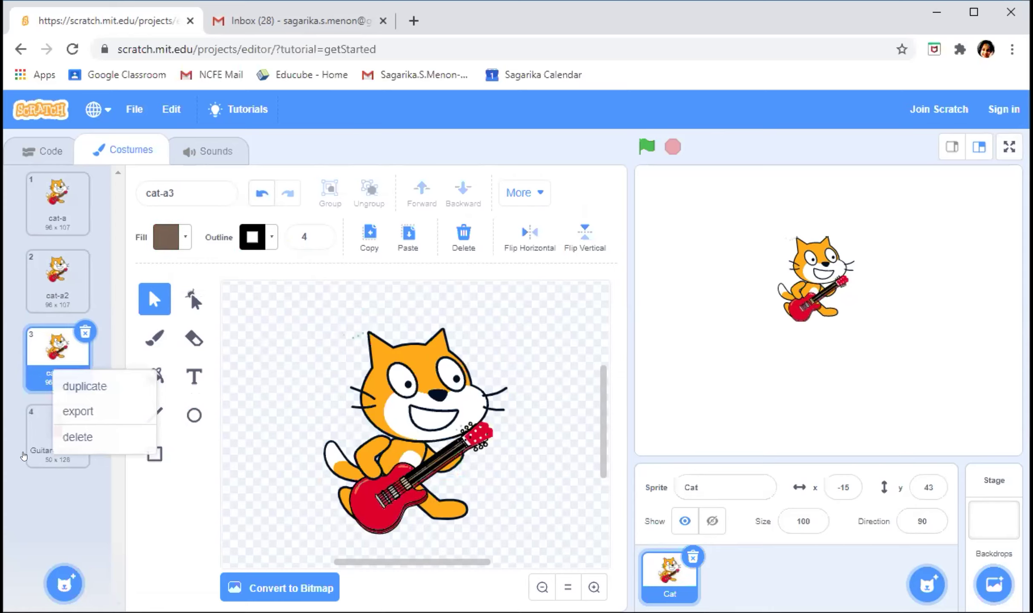
left_click(50, 443)
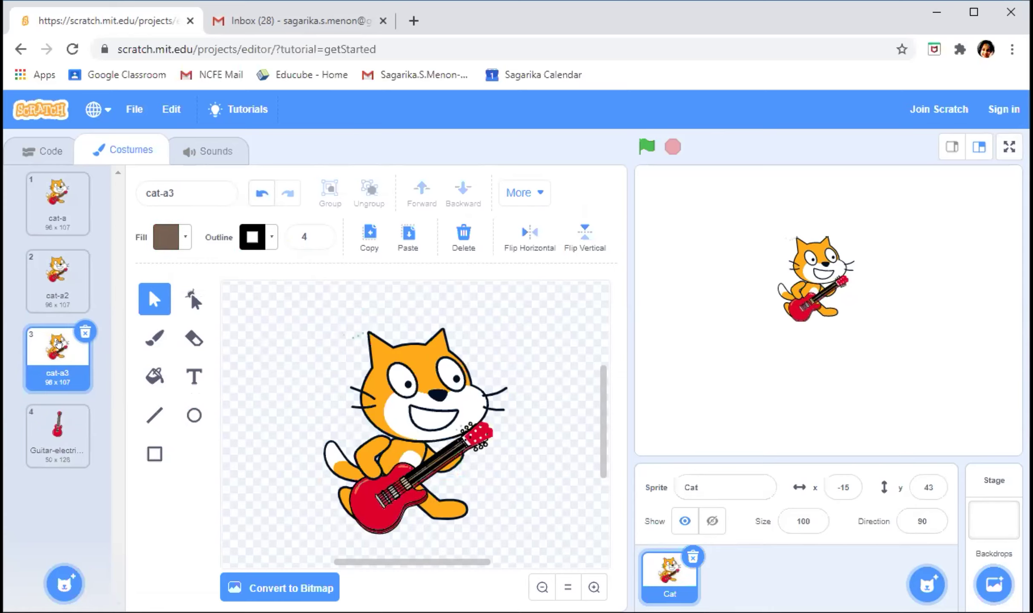
right_click(75, 356)
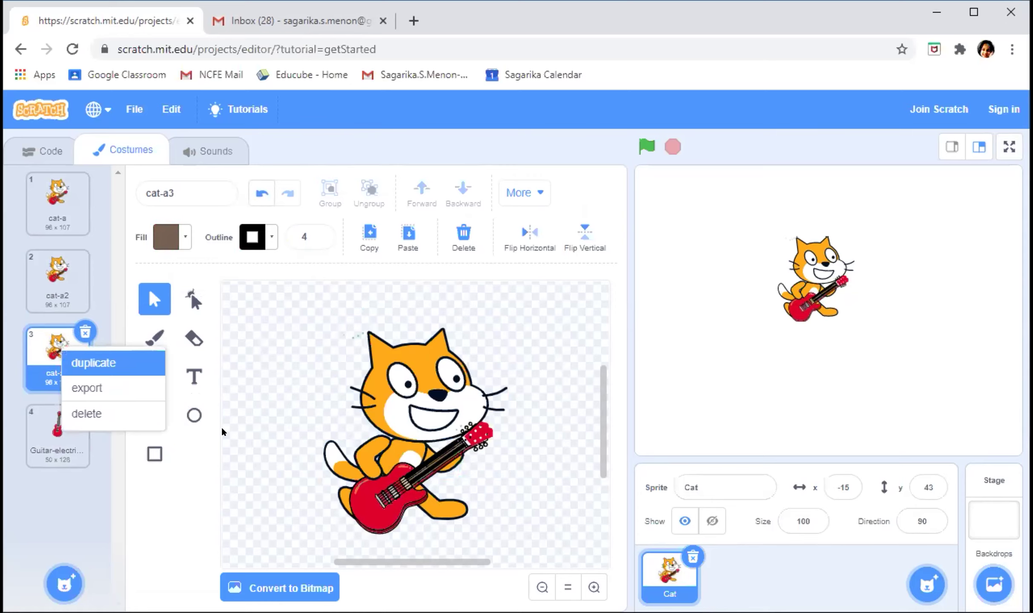
left_click(76, 362)
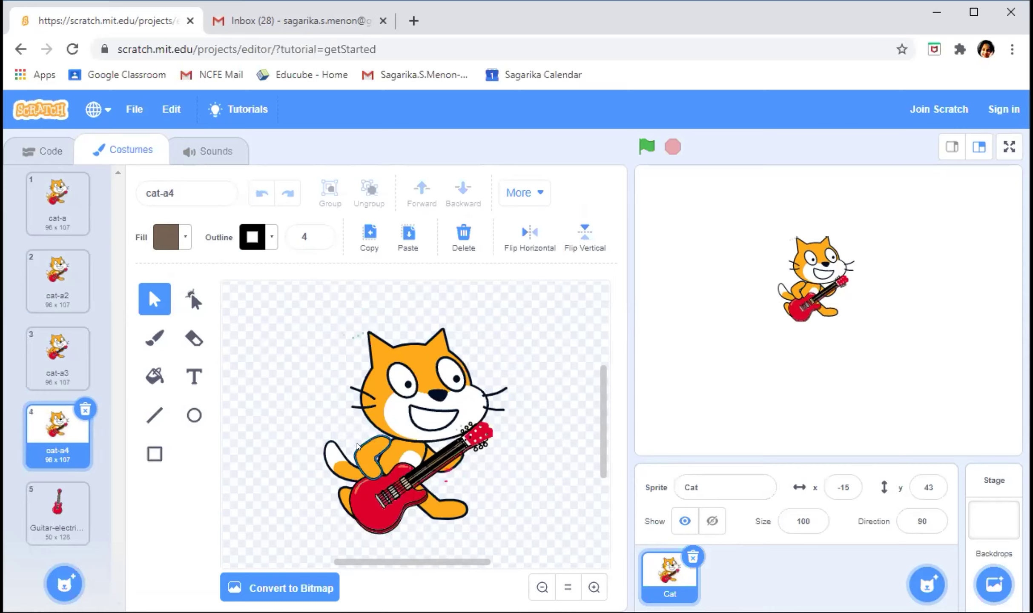
In the cat-a4 costume, rotate the cat's arm behind the guitar neck slightly
left_click(366, 456)
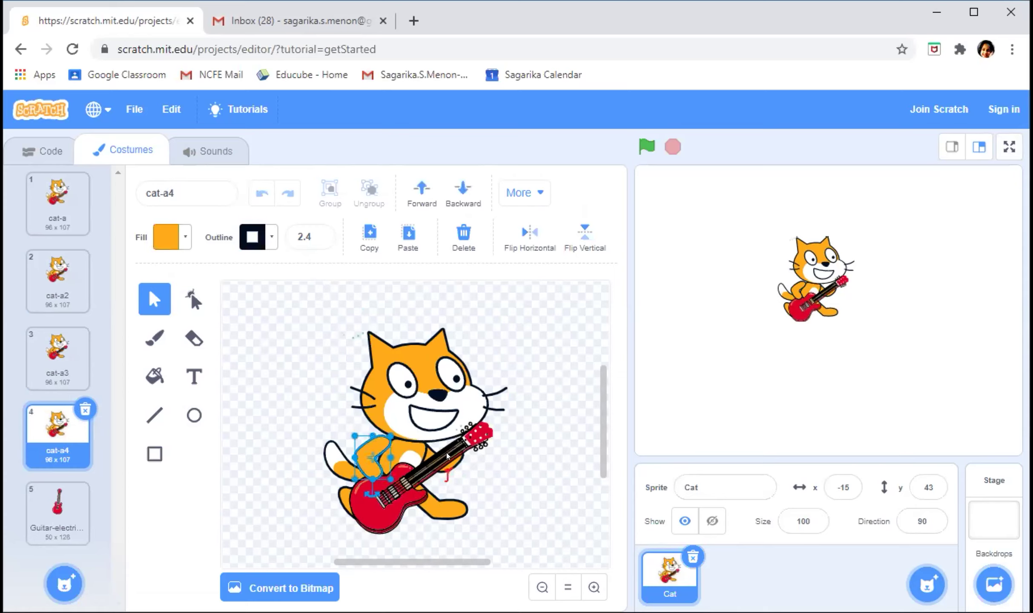
key("Escape")
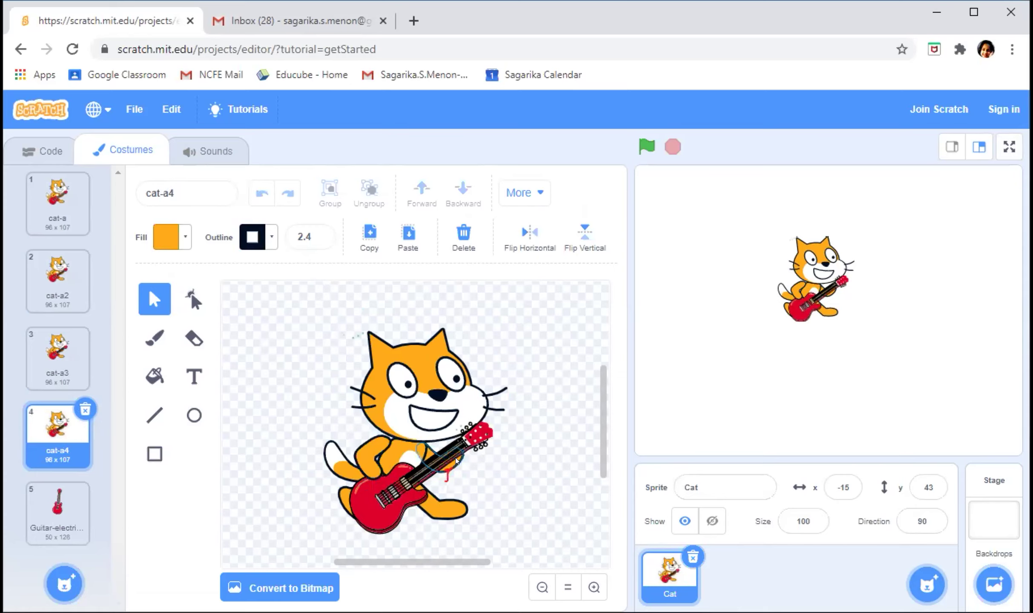
left_click(455, 458)
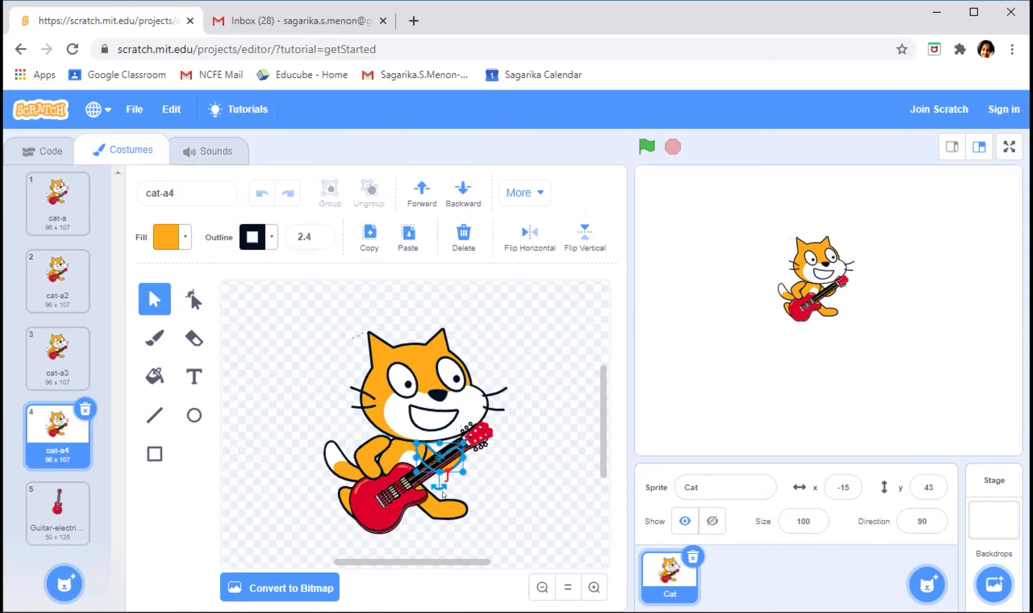
left_click(420, 494)
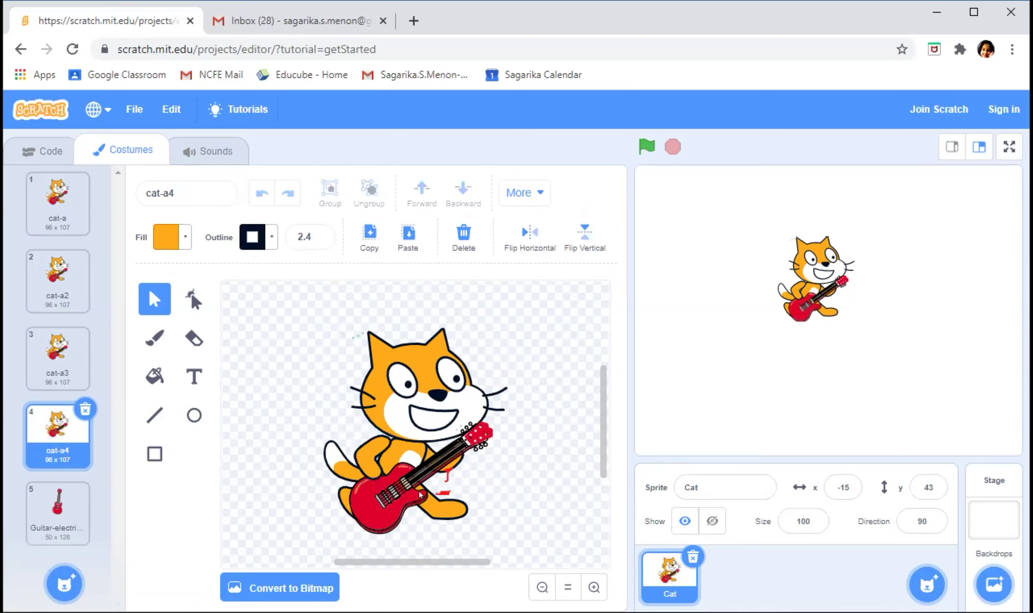
left_click_drag(509, 473, 457, 470)
left_click(453, 458)
left_click(536, 480)
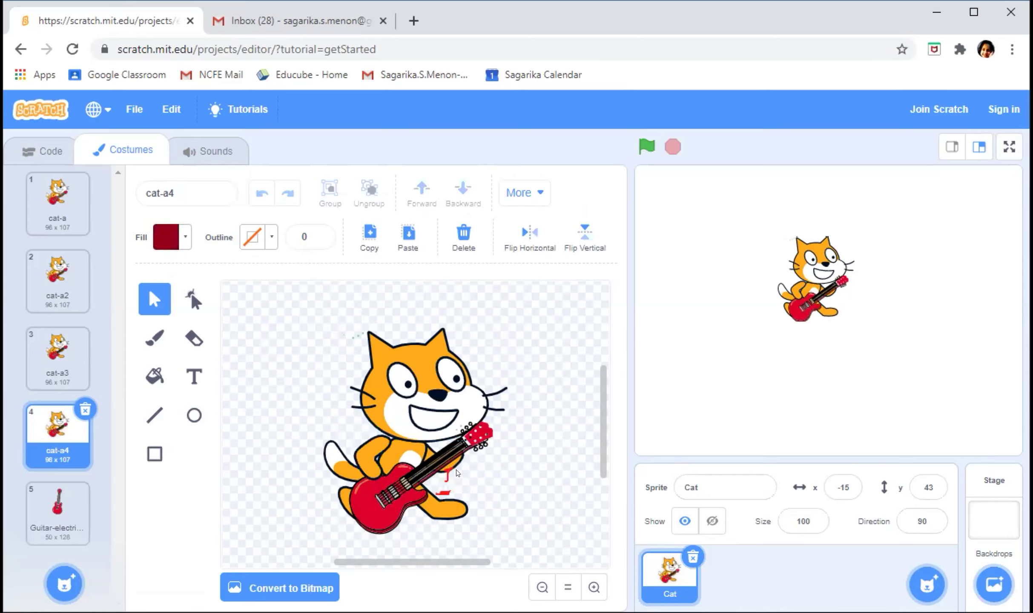
left_click(444, 471)
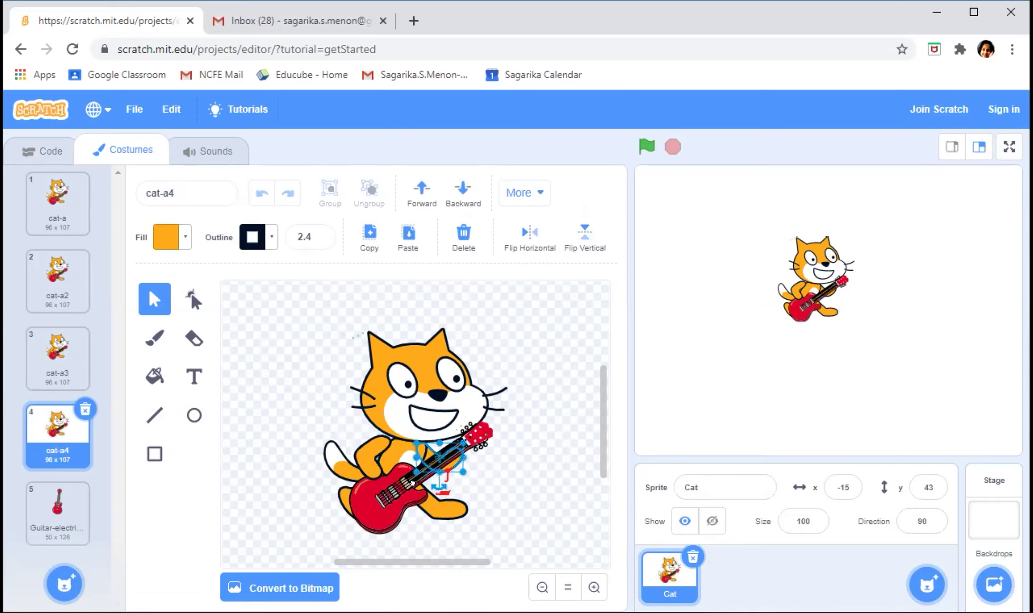
left_click(413, 484)
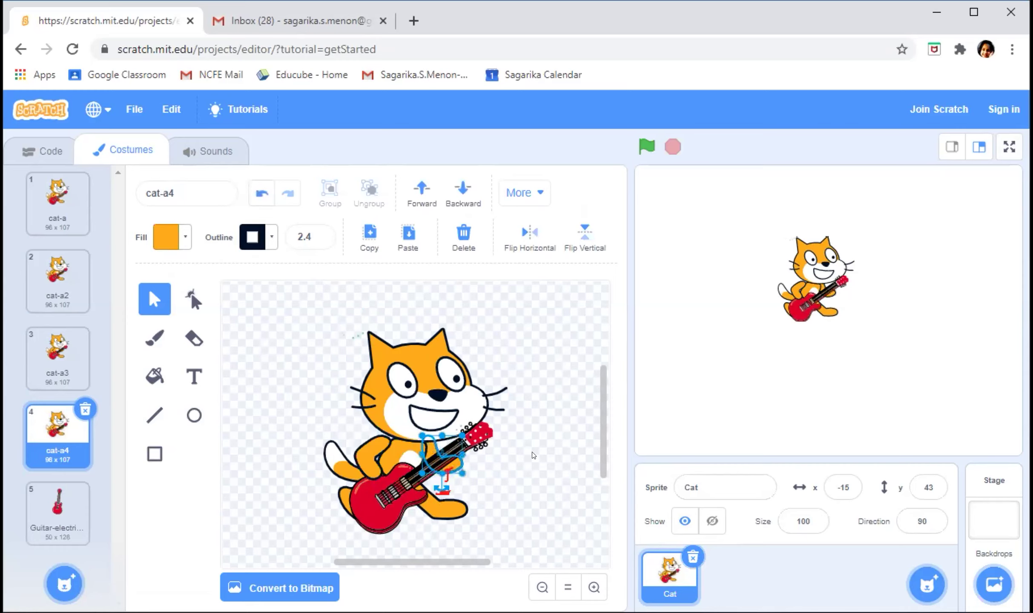
Delete the standalone electric guitar costume from the cat sprite
mouse_move(42, 501)
left_mouse_down()
mouse_move(86, 523)
mouse_move(77, 491)
left_mouse_up()
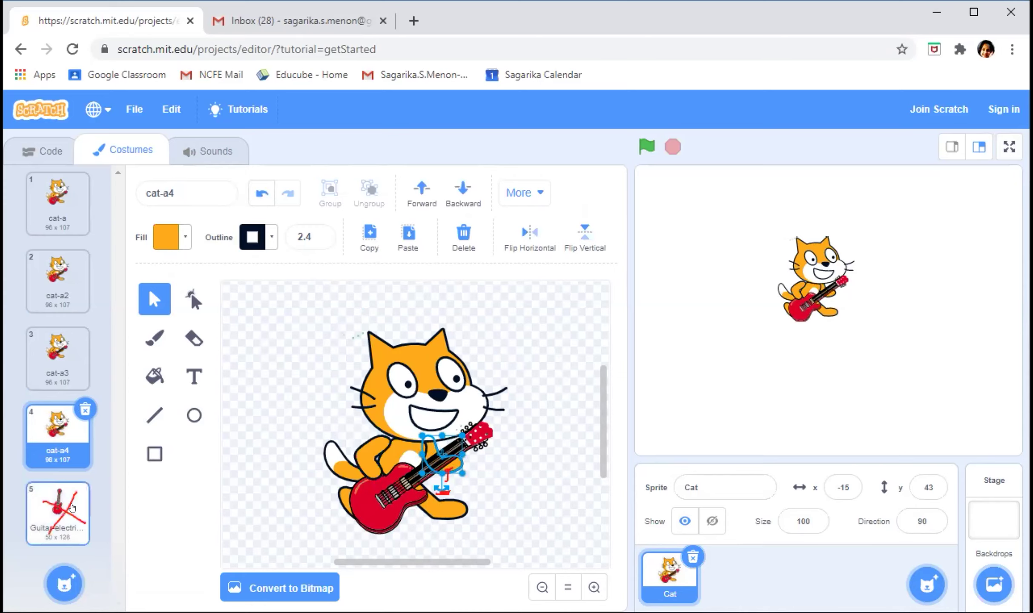
left_click(71, 507)
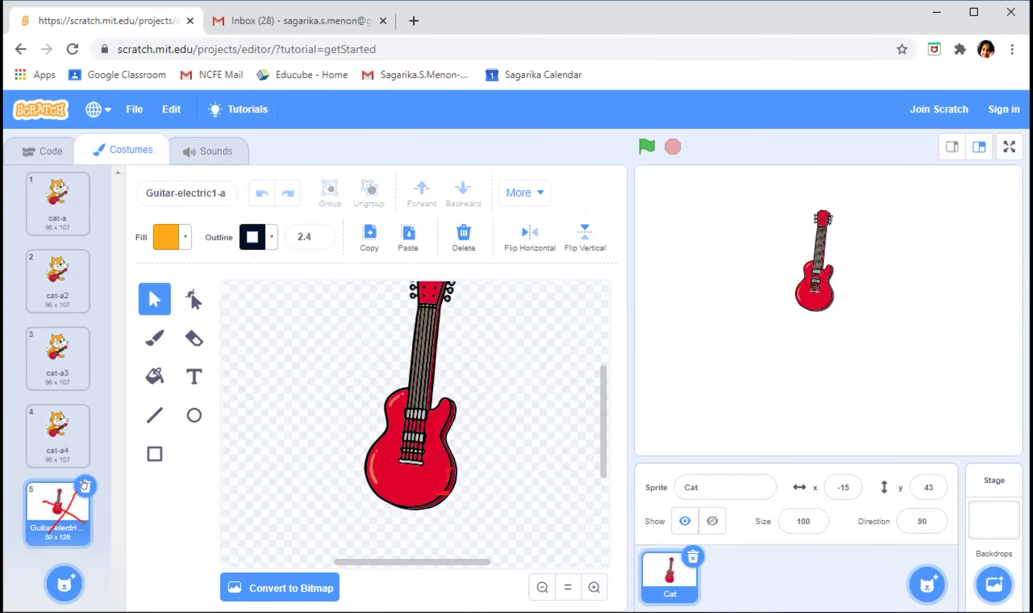
left_click(85, 487)
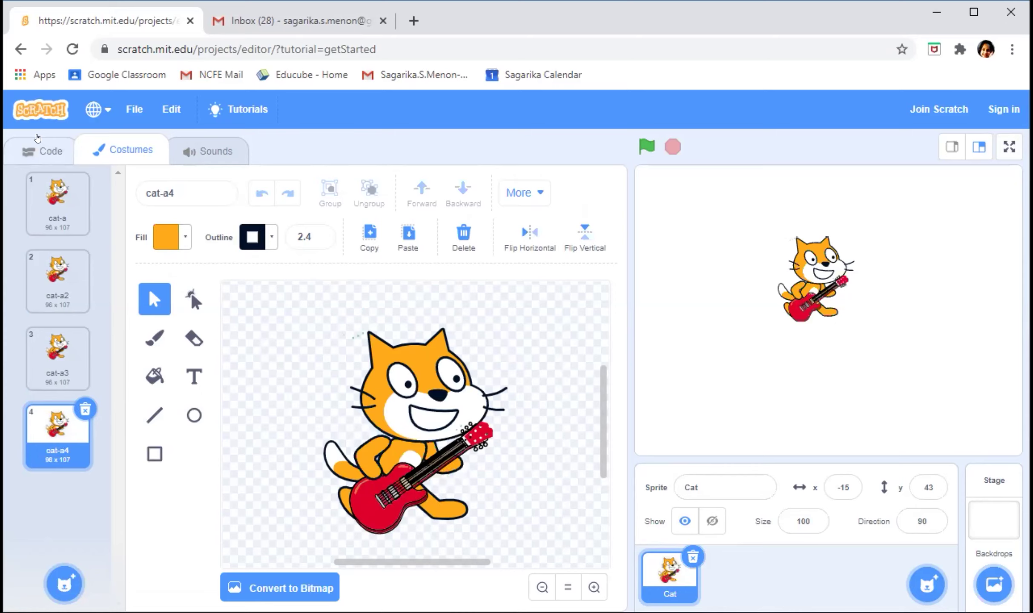
Review the cat-a, cat-a2 and cat-a3 costumes to compare their poses
left_click(46, 185)
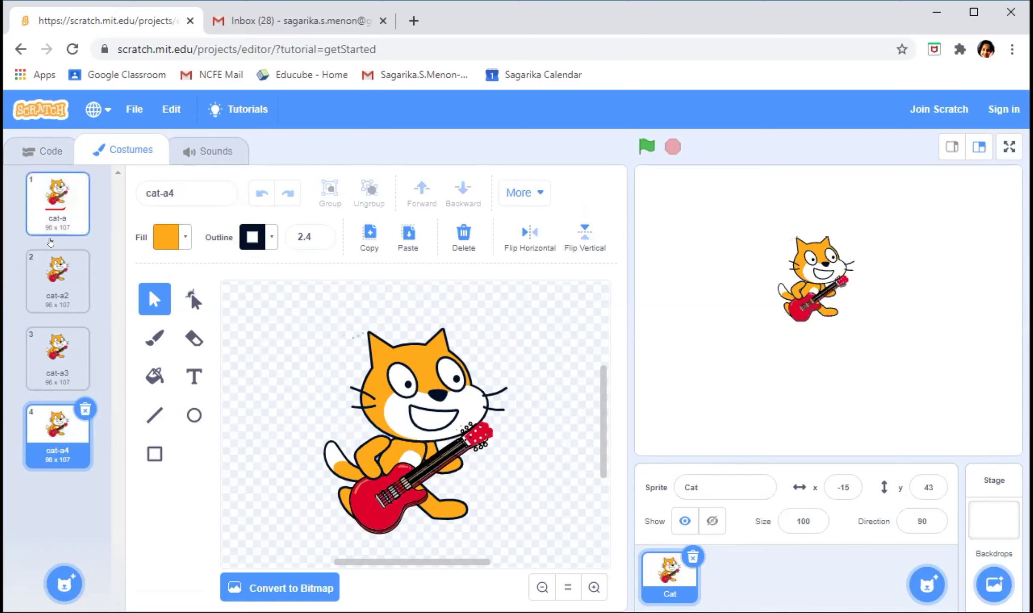
left_click(59, 281)
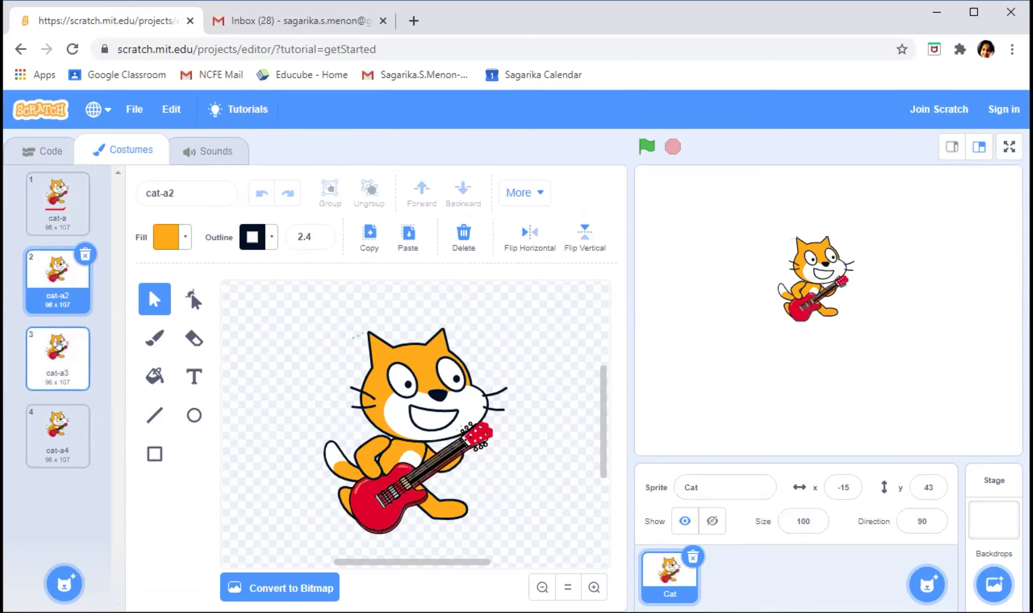
left_click(59, 345)
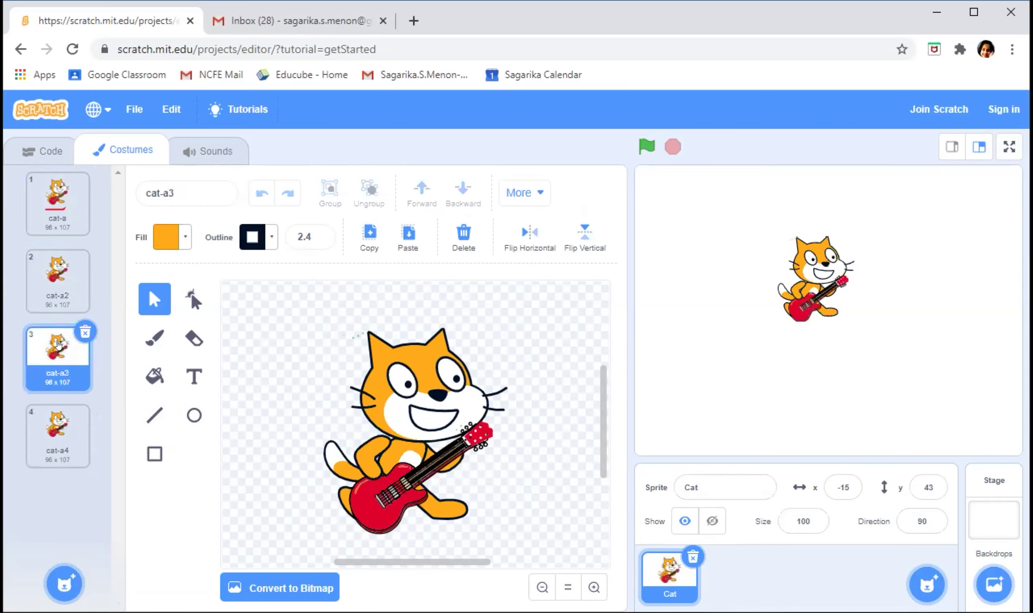
In the cat-a4 costume, rotate the cat's head slightly clockwise so it tilts toward the guitar headstock
left_click(58, 419)
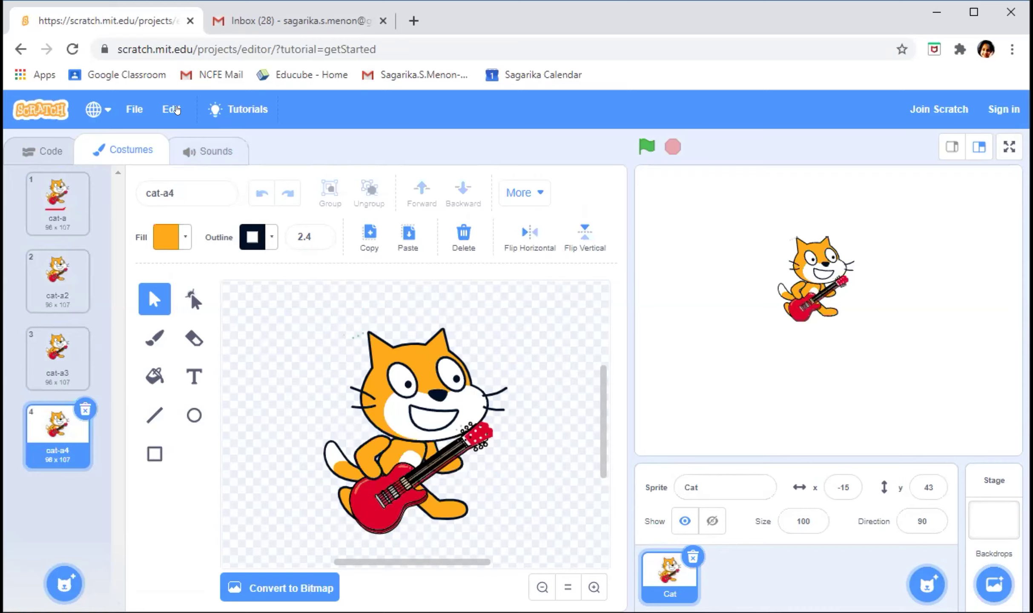
left_click(416, 355)
left_click(416, 353)
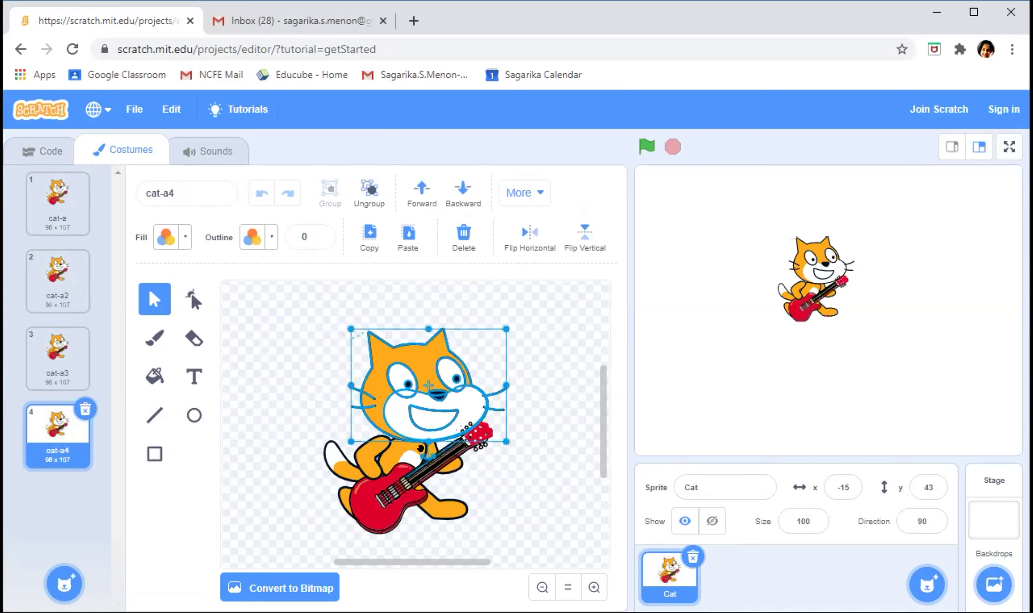
left_click(397, 450)
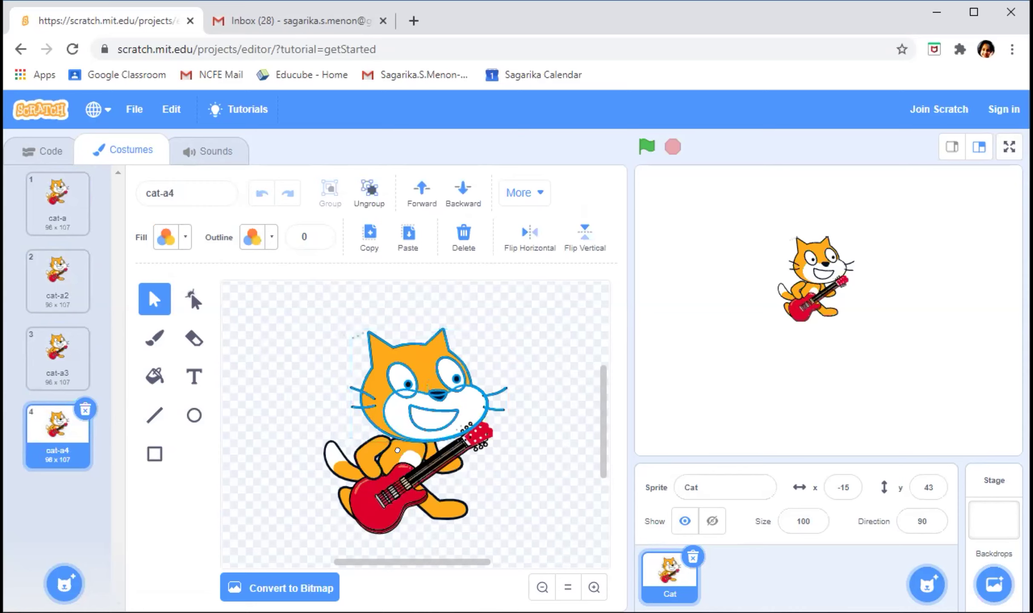
key("ctrl+z")
key("ctrl+z")
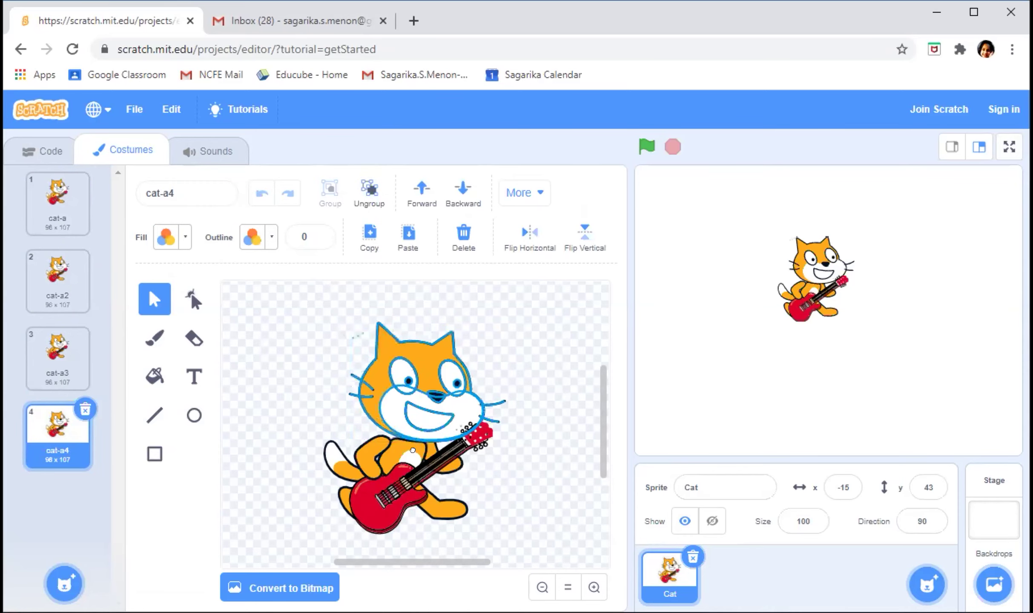
key("ctrl+z")
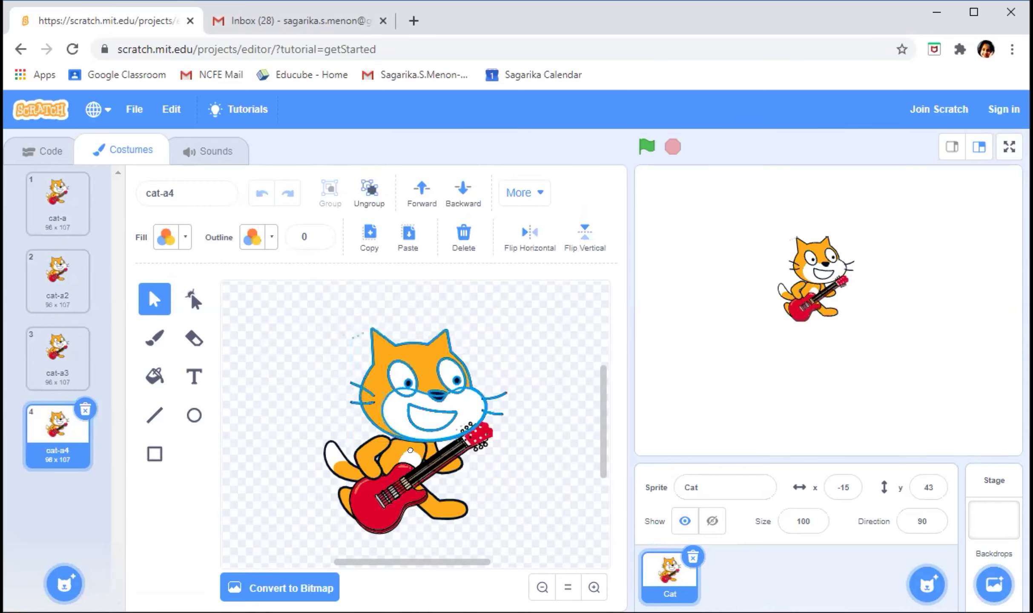
key("ctrl+z")
key("ctrl+z")
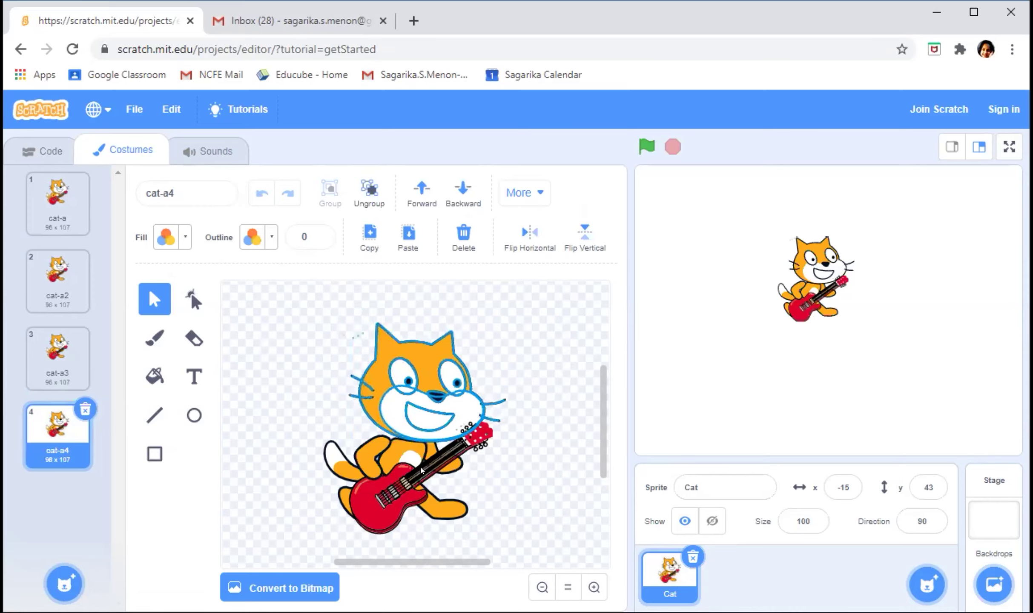
key("ctrl+shift+z")
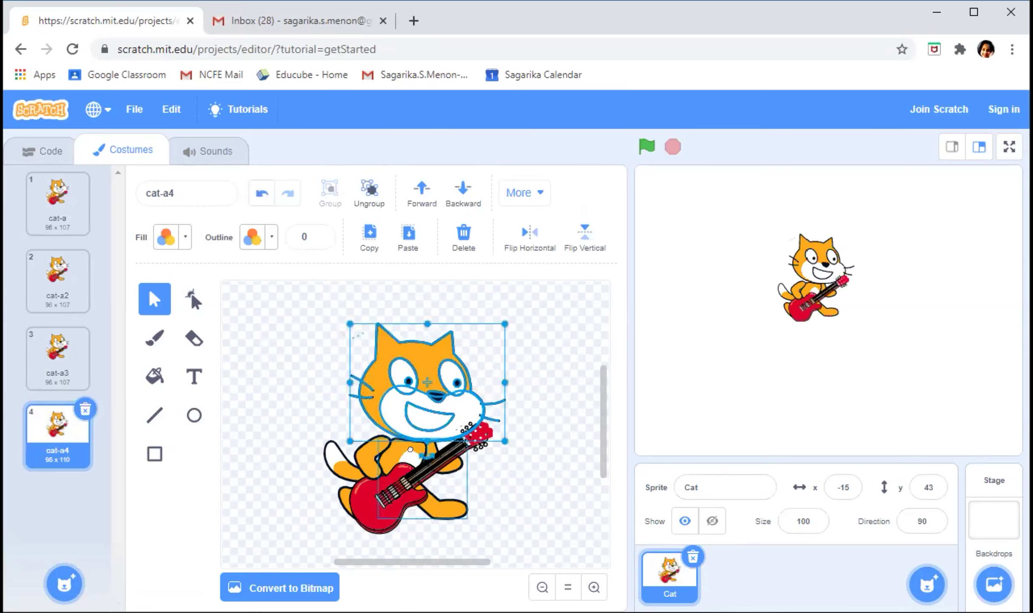
key("ctrl+z")
key("ctrl+z")
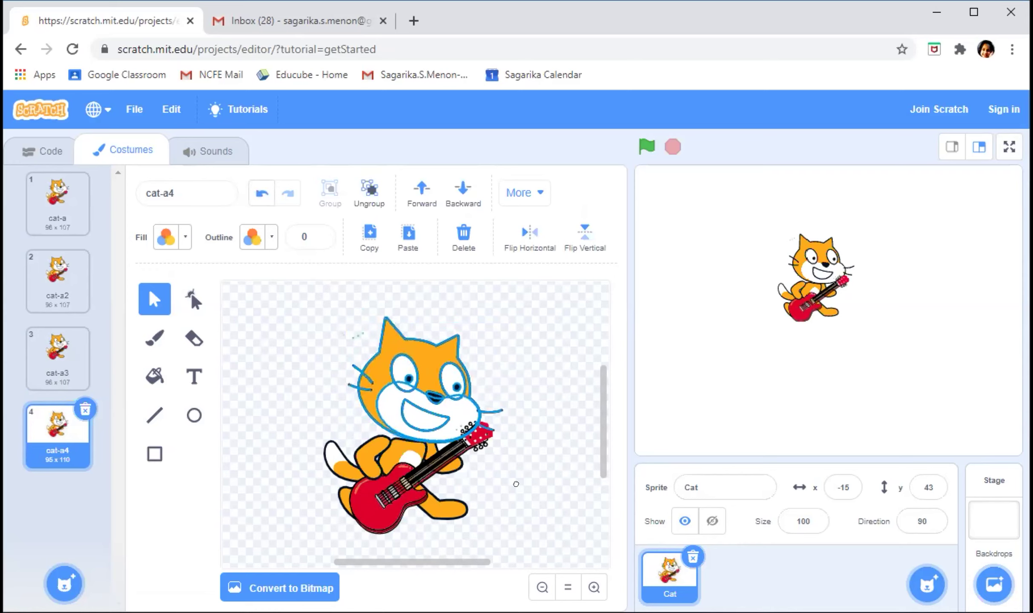
left_click(519, 488)
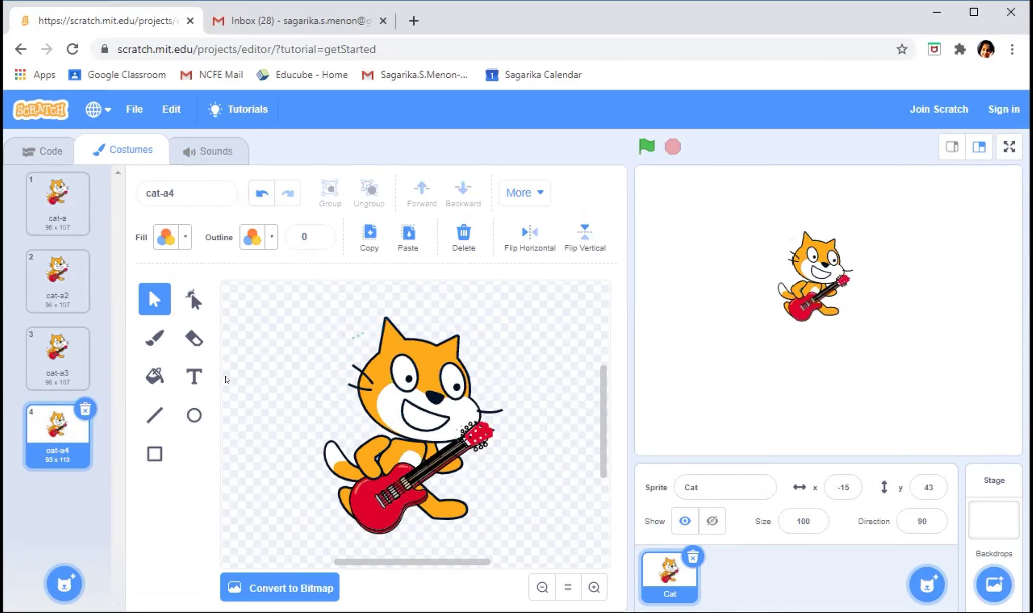
In the cat-a2 costume, tilt the cat's head slightly clockwise
left_click_drag(57, 289, 55, 294)
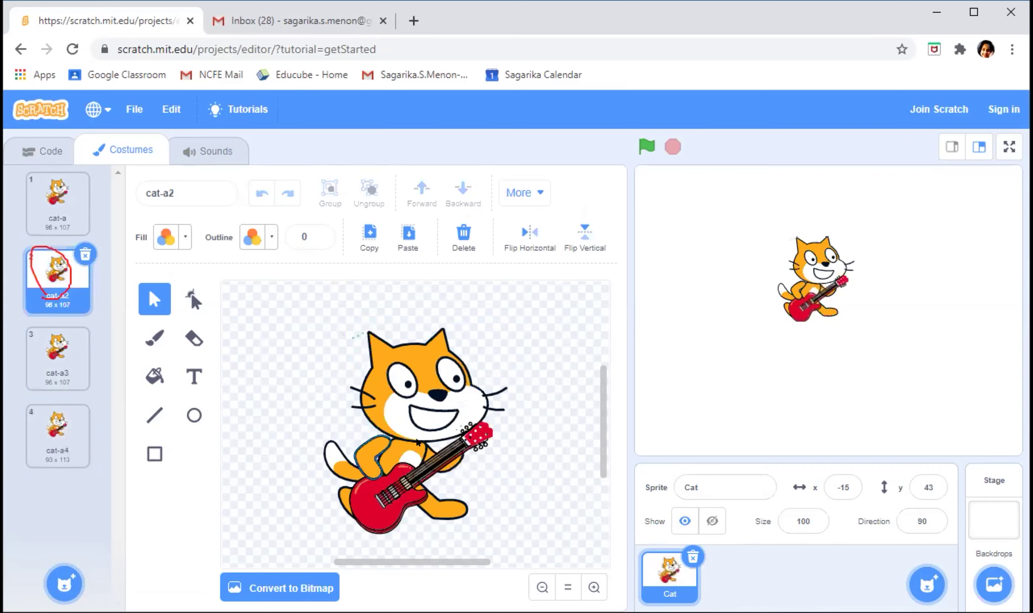
left_click(419, 419)
left_click(421, 447)
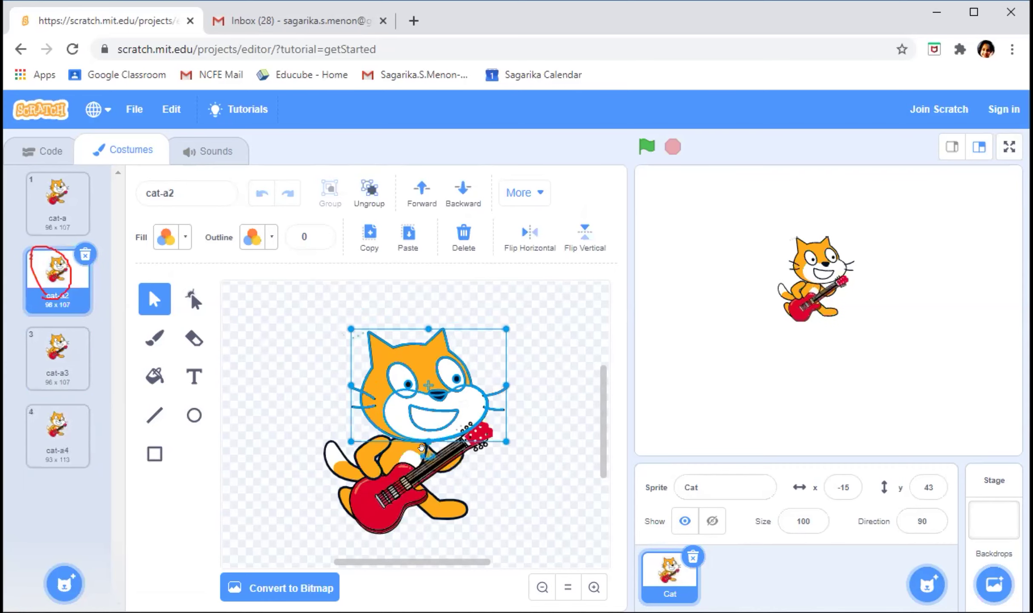
left_click_drag(421, 447, 409, 450)
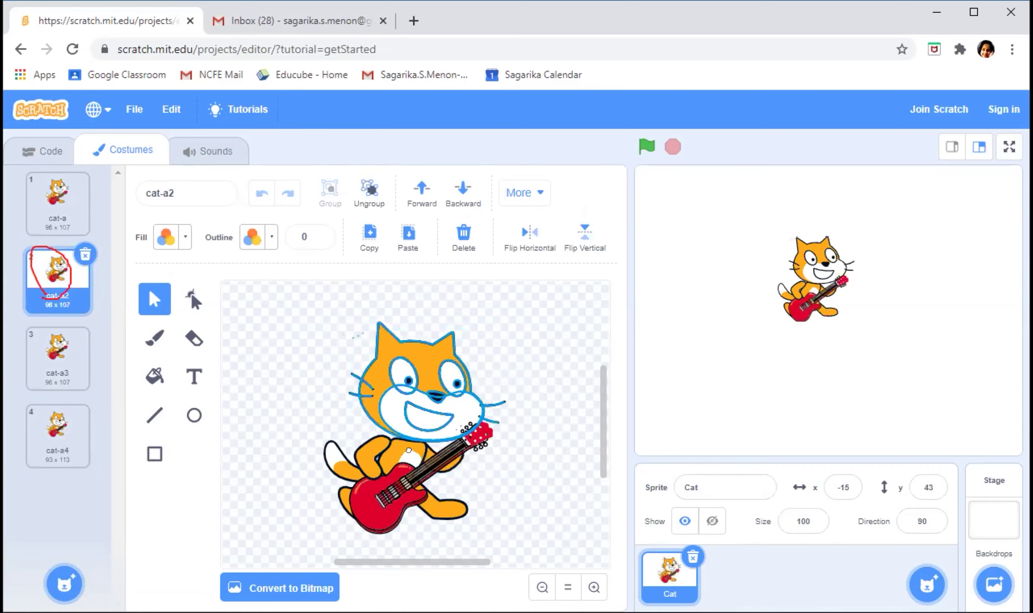
left_click(511, 494)
Rotate the cat's body and front leg slightly in the cat-a2 costume
left_click_drag(447, 504, 455, 507)
left_click(443, 508)
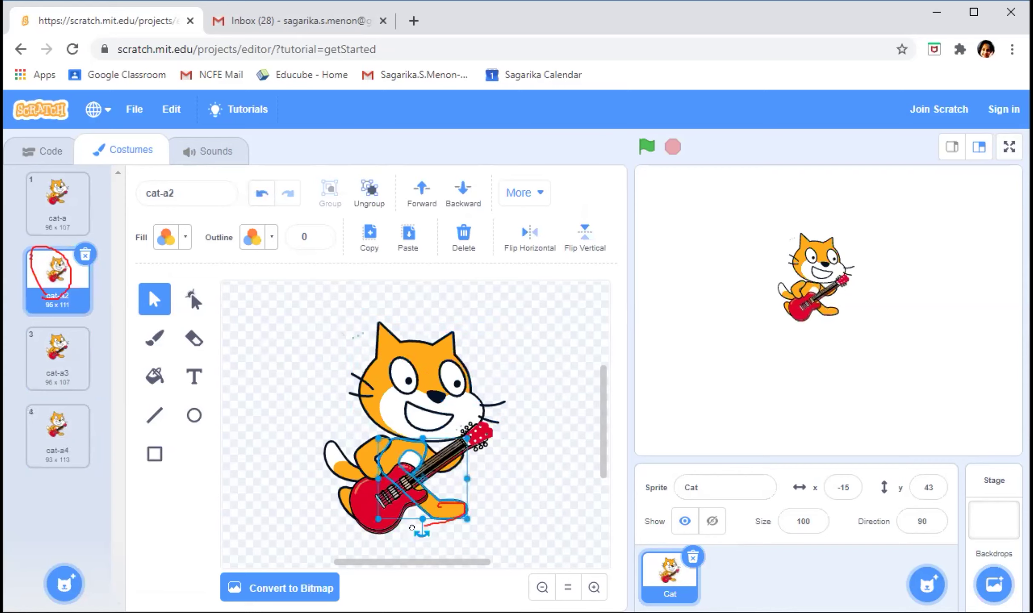
left_click(411, 531)
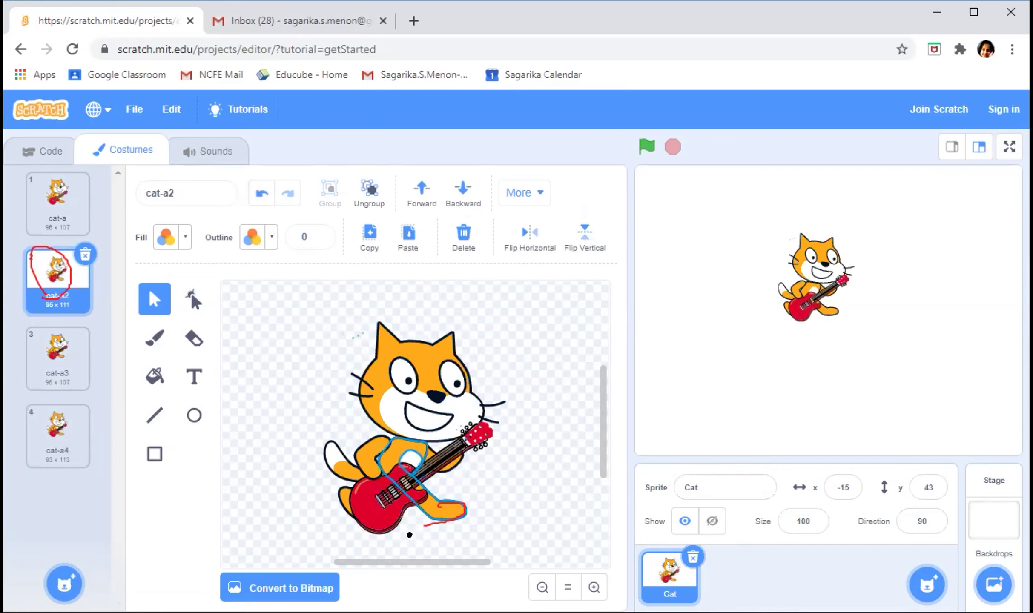
left_click(519, 509)
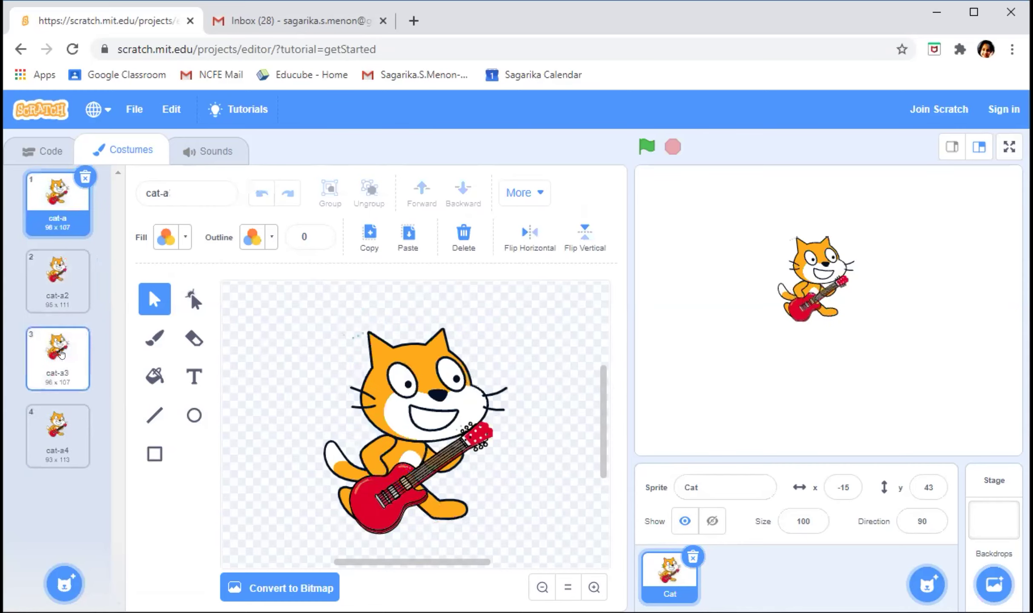
In the cat-a3 costume, rotate the cat's tail clockwise so it stands more upright
left_click(62, 364)
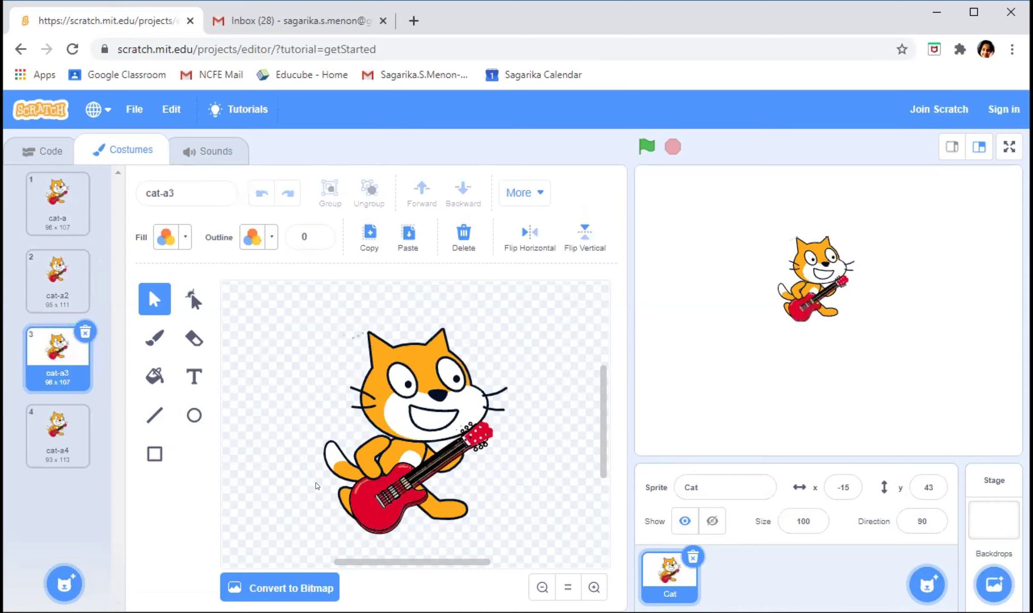
left_click(339, 467)
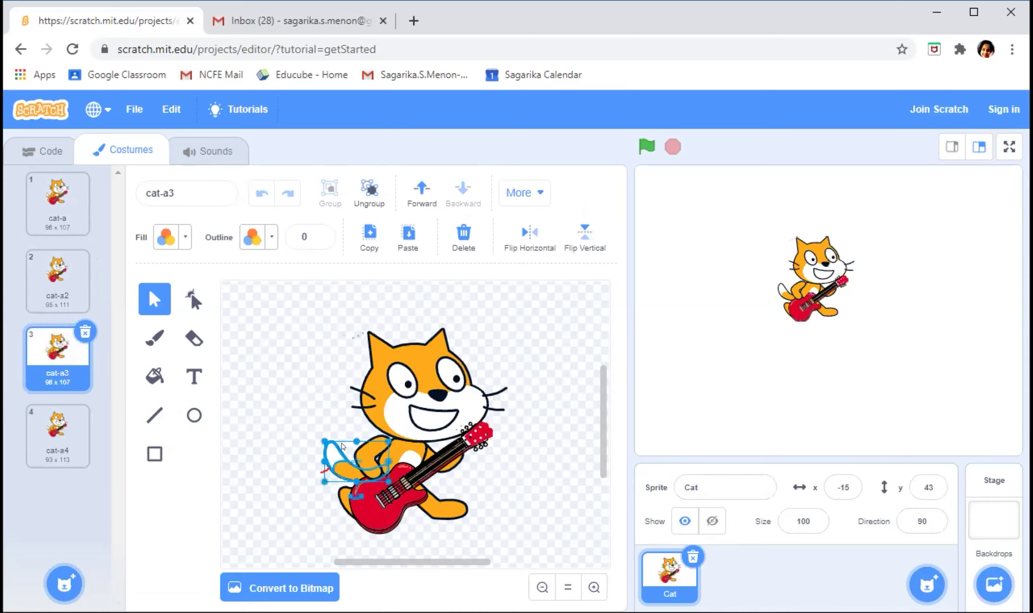
left_click(346, 490)
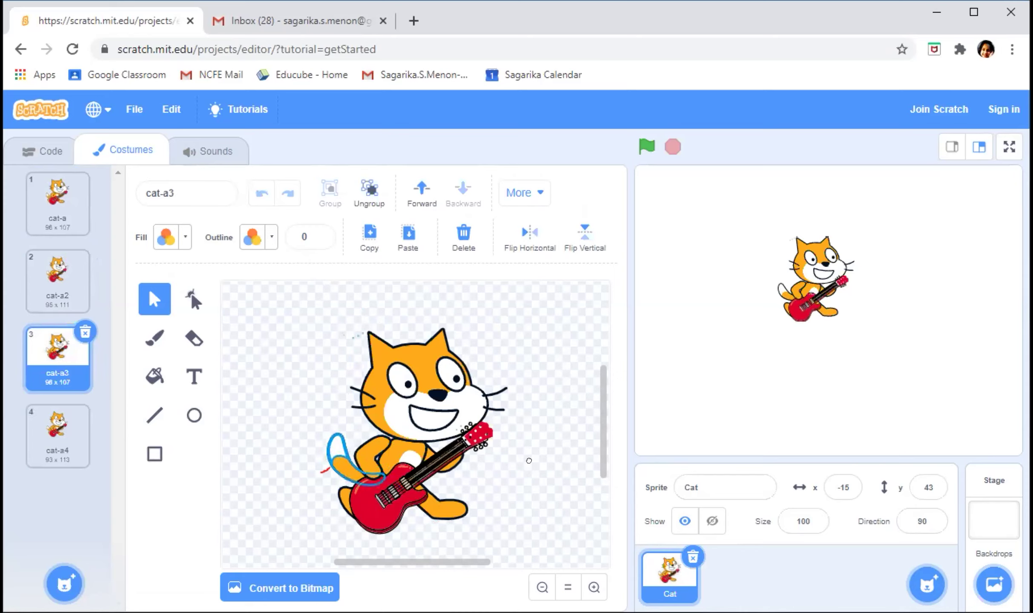
left_click(349, 486)
left_click_drag(336, 487, 340, 480)
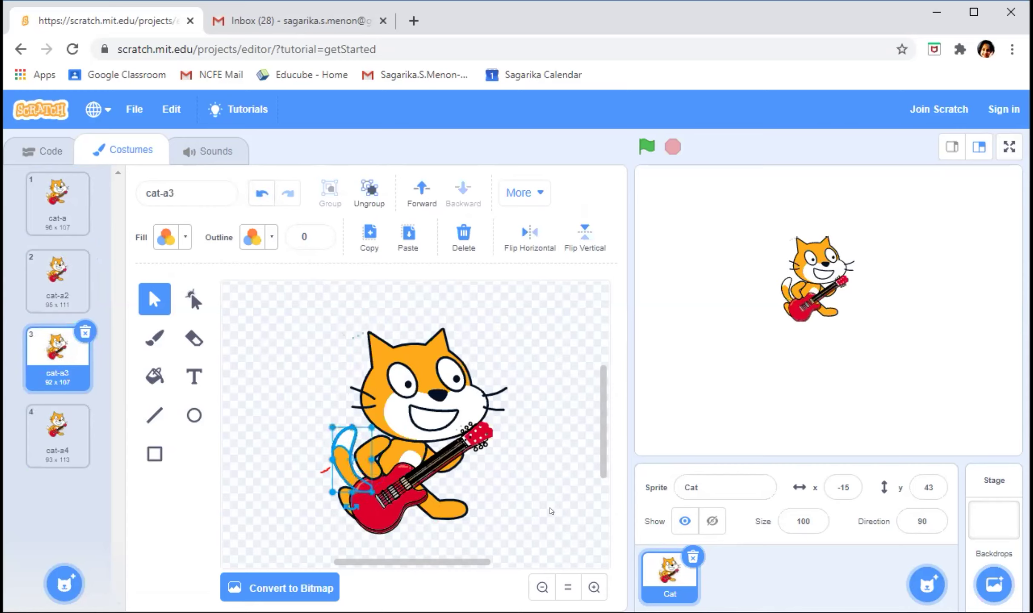
left_click(61, 152)
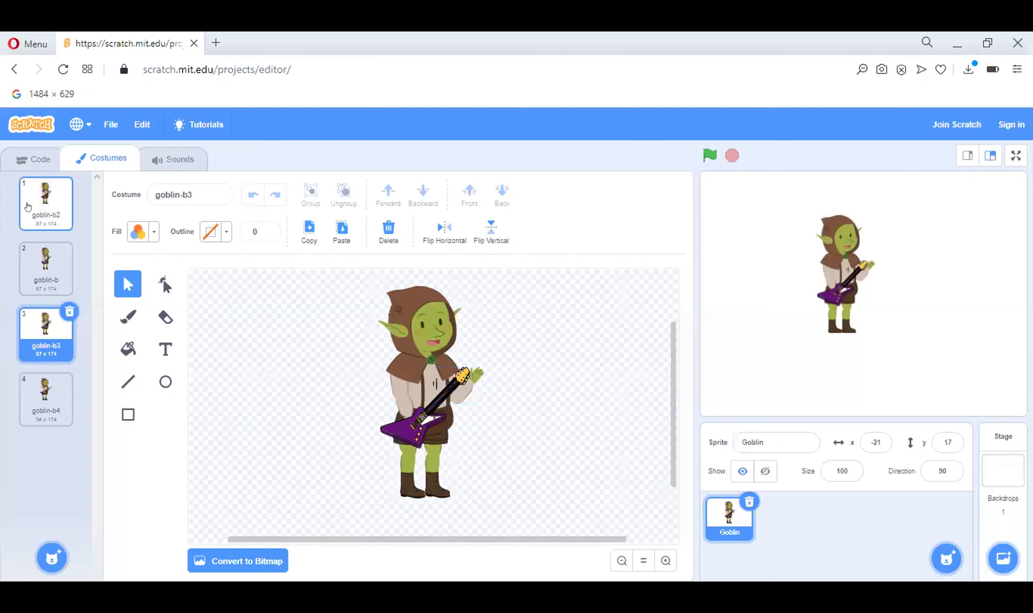
Examine the goblin-b2, goblin-b, goblin-b3 and goblin-b4 costumes, comparing the goblin's foot, face and guitar pose between them
left_click(28, 208)
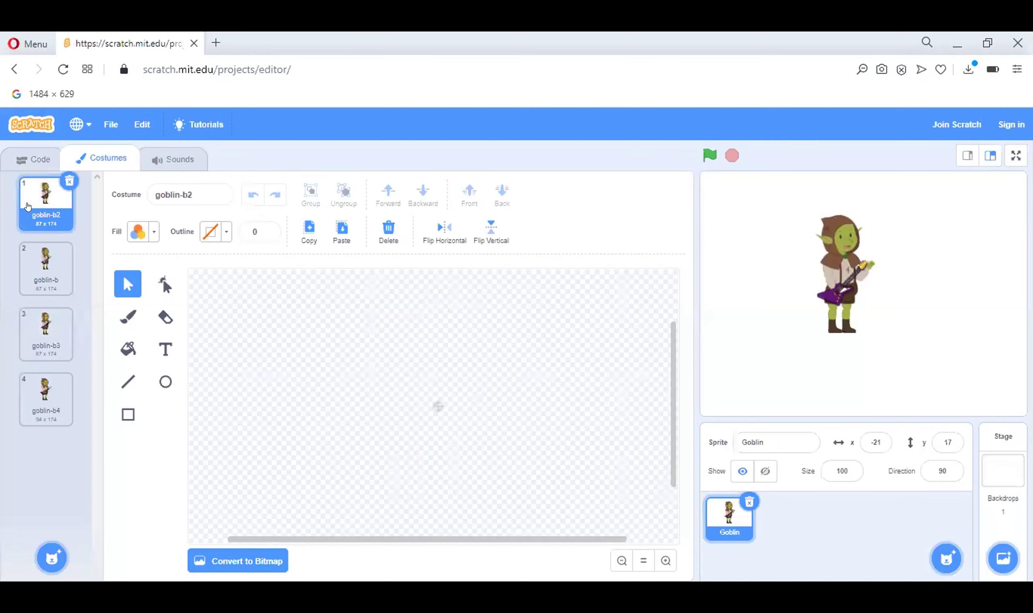
left_click(31, 254)
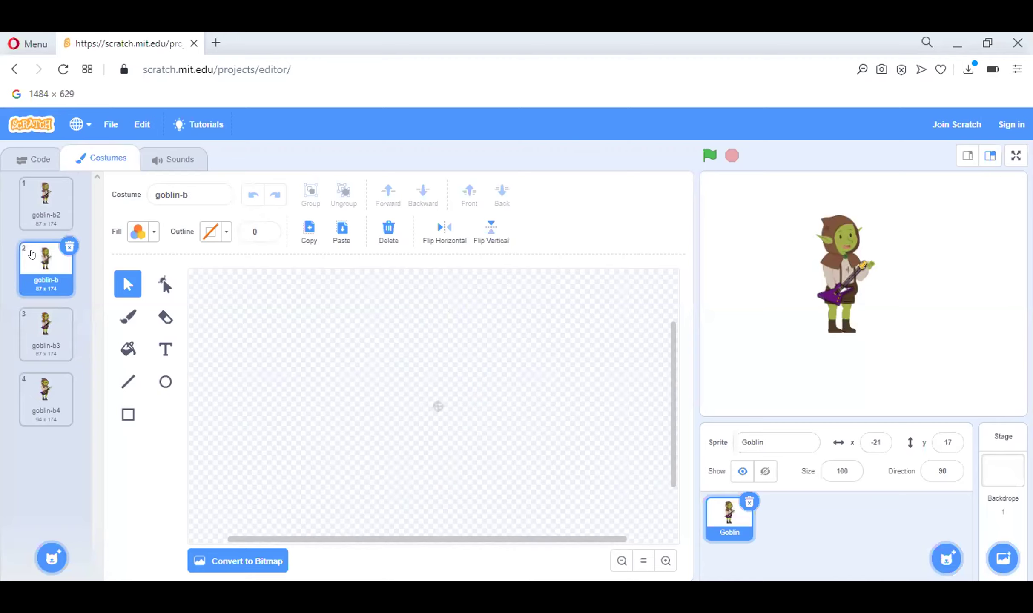
left_click(39, 326)
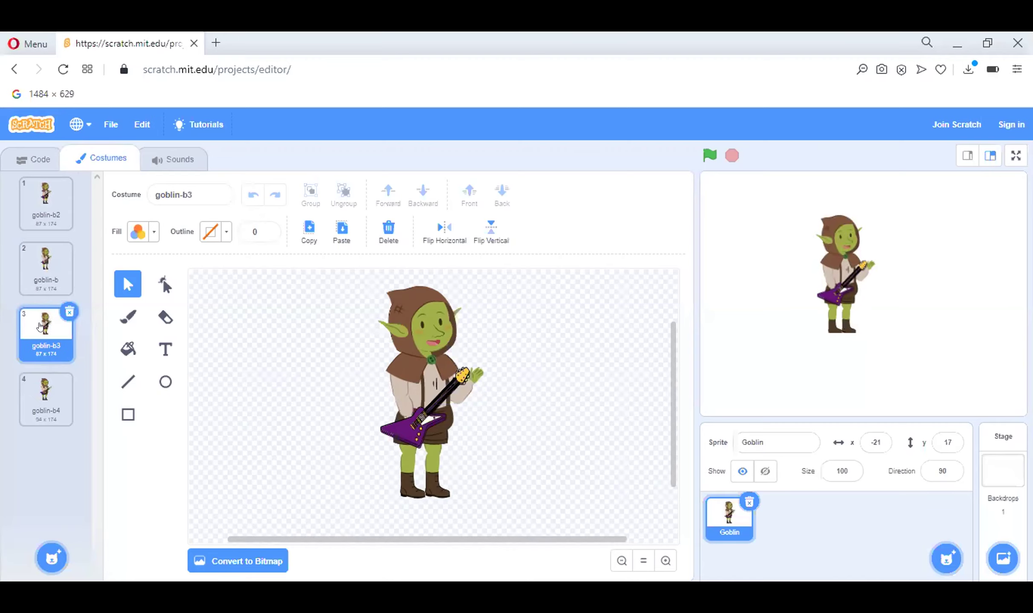
left_click(29, 268)
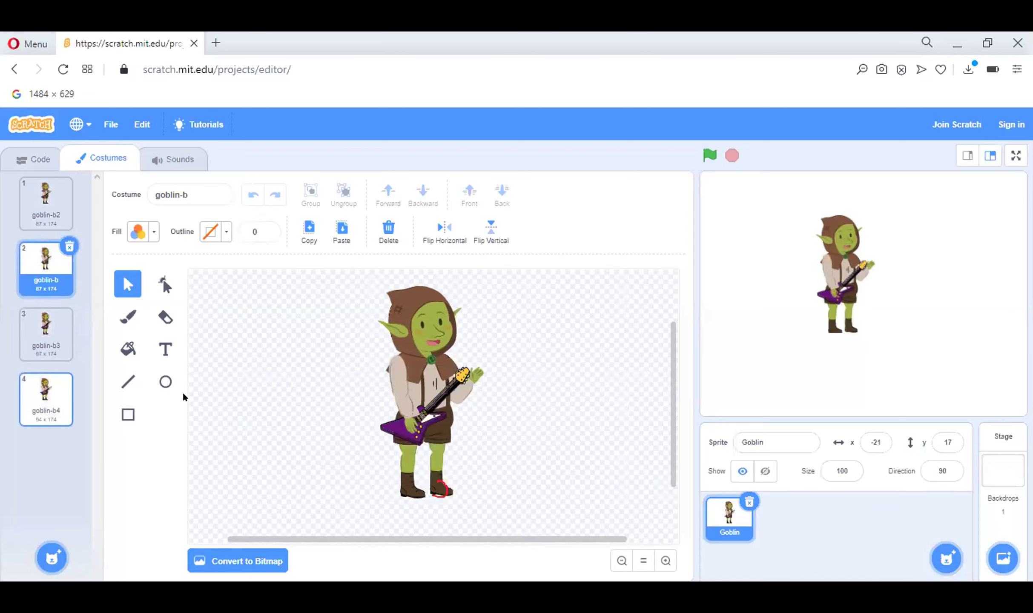
left_click(440, 486)
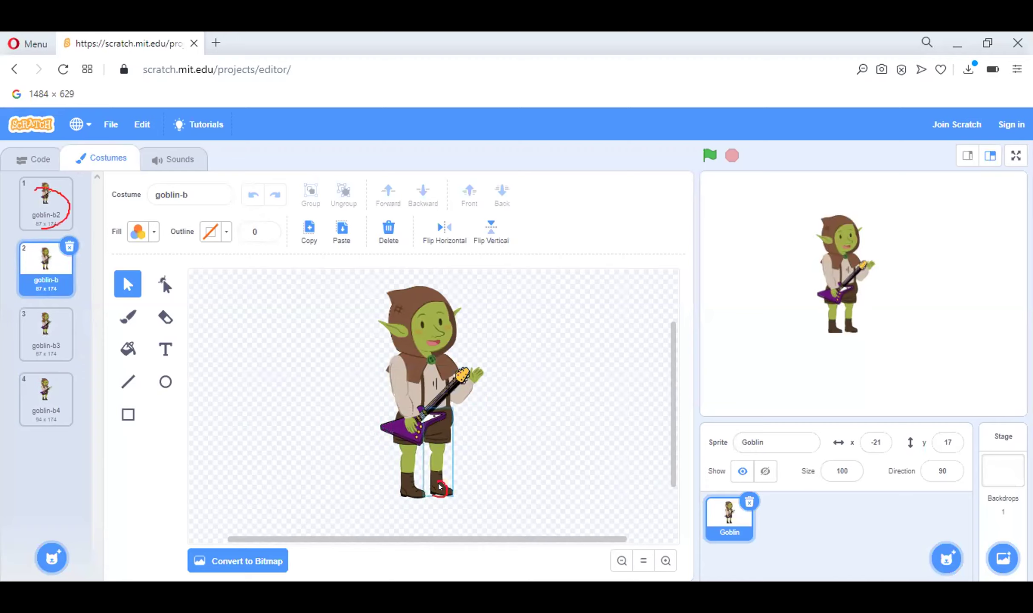
left_click(41, 203)
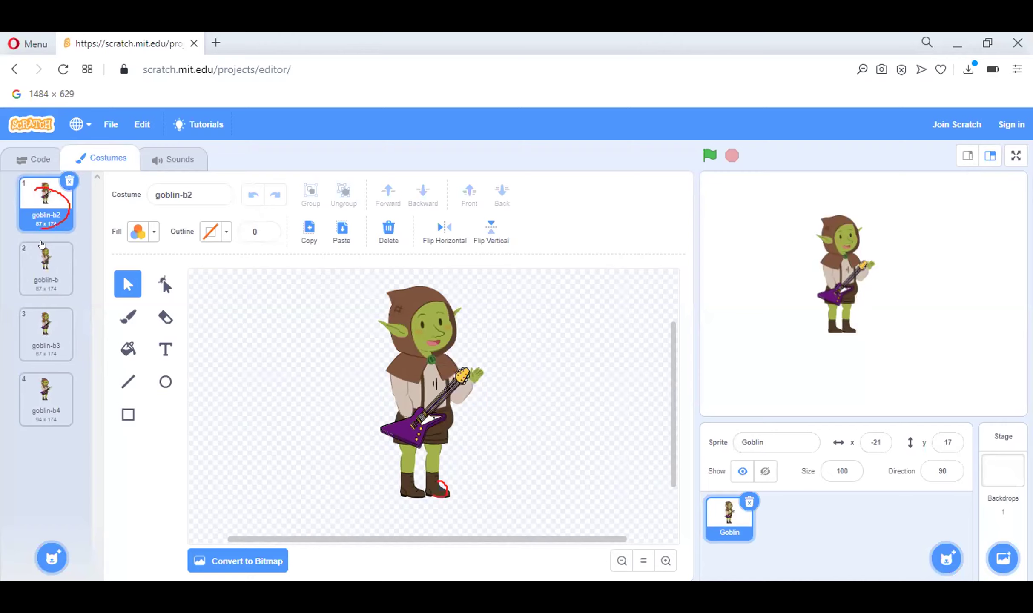
left_click(41, 255)
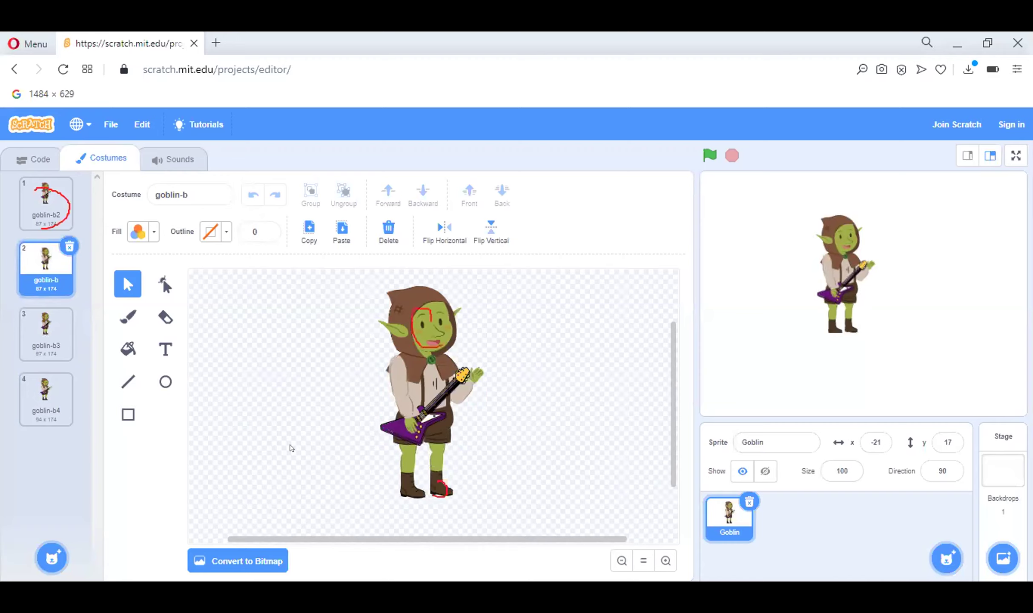
left_click(38, 387)
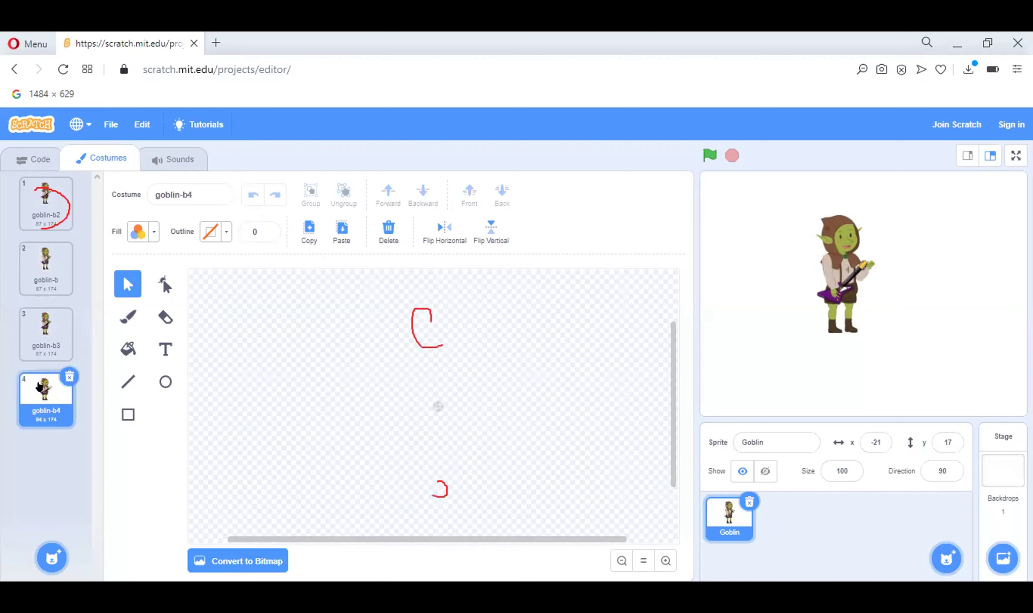
left_click(39, 246)
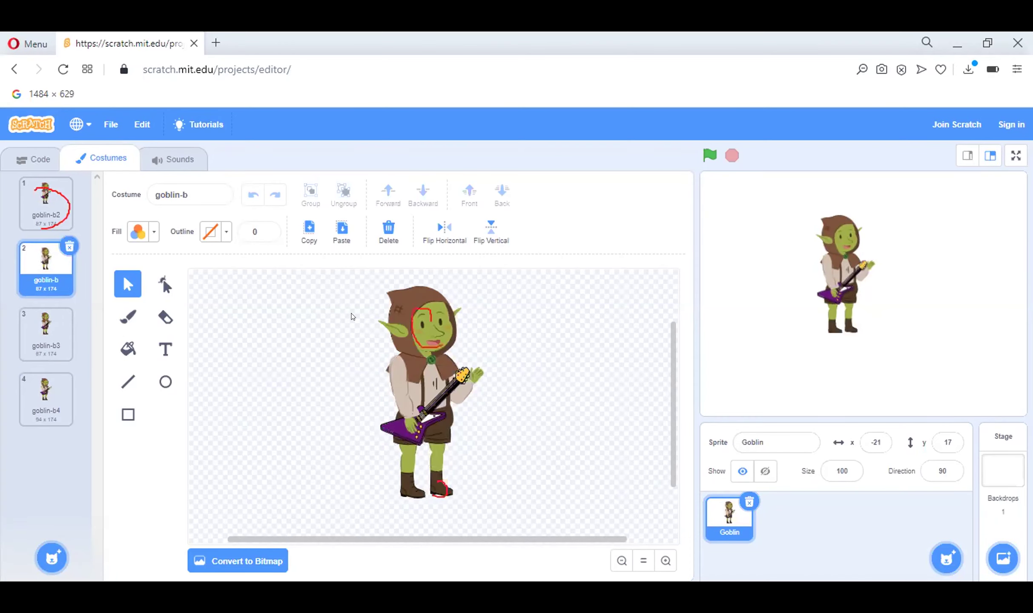
In the goblin-b costume, rotate the goblin's head slightly counterclockwise
left_click(427, 328)
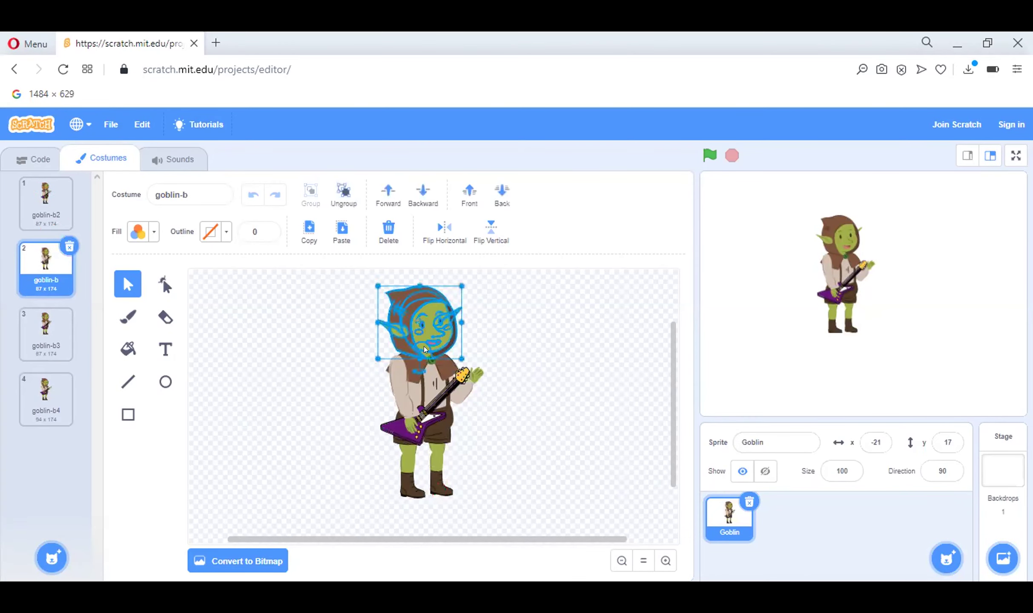
left_click_drag(416, 356, 418, 355)
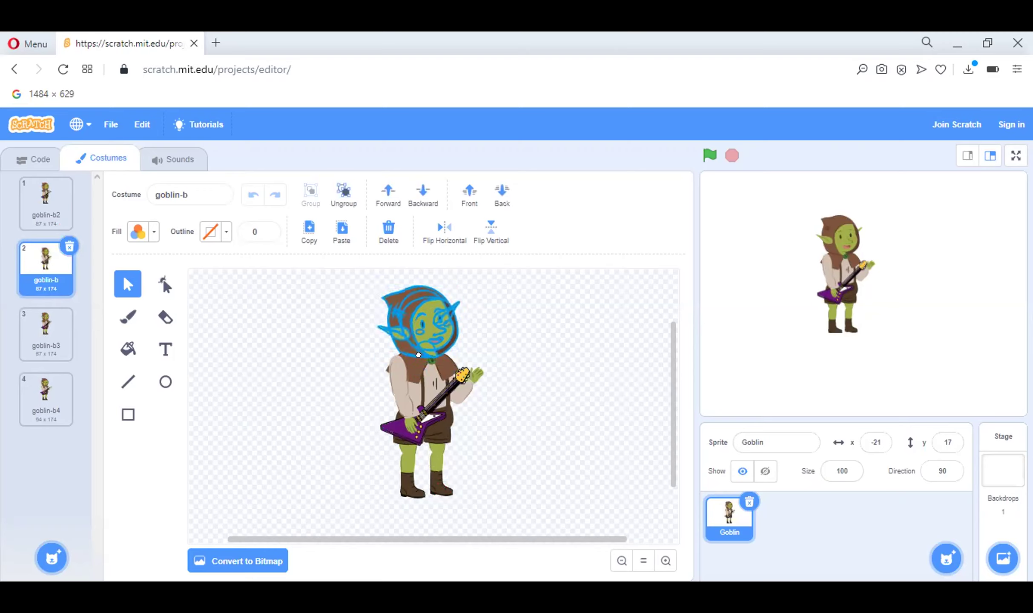
left_click(320, 315)
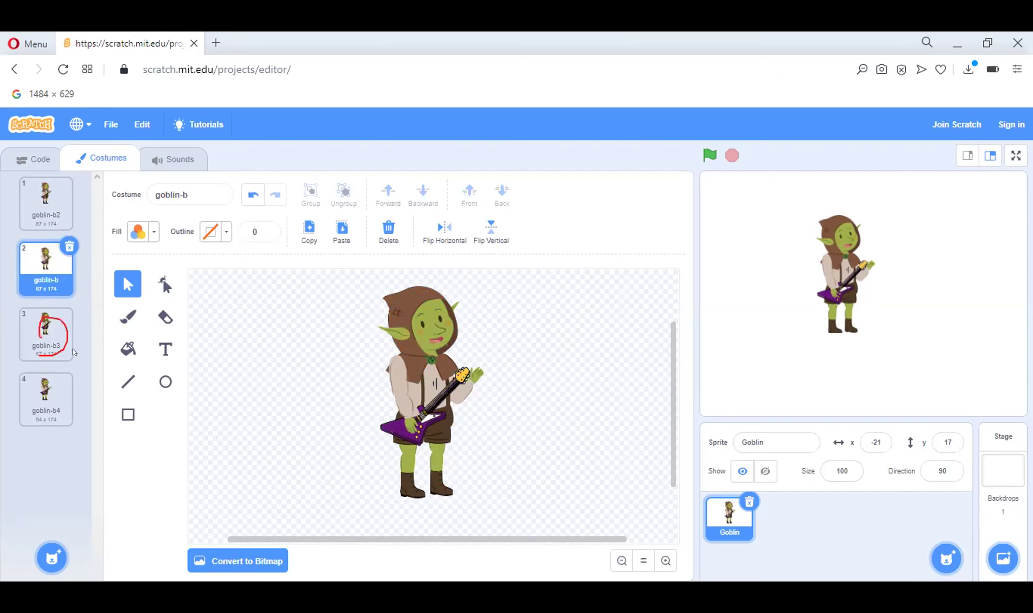
In the goblin-b3 costume, examine the Reshape points on the goblin's larger ear
left_click(31, 329)
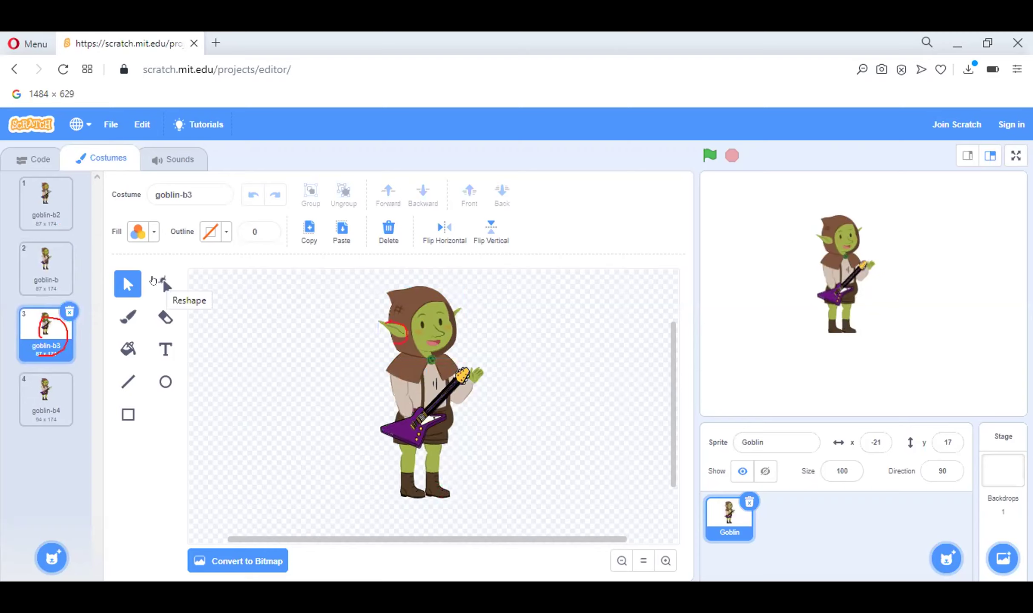
left_click(166, 284)
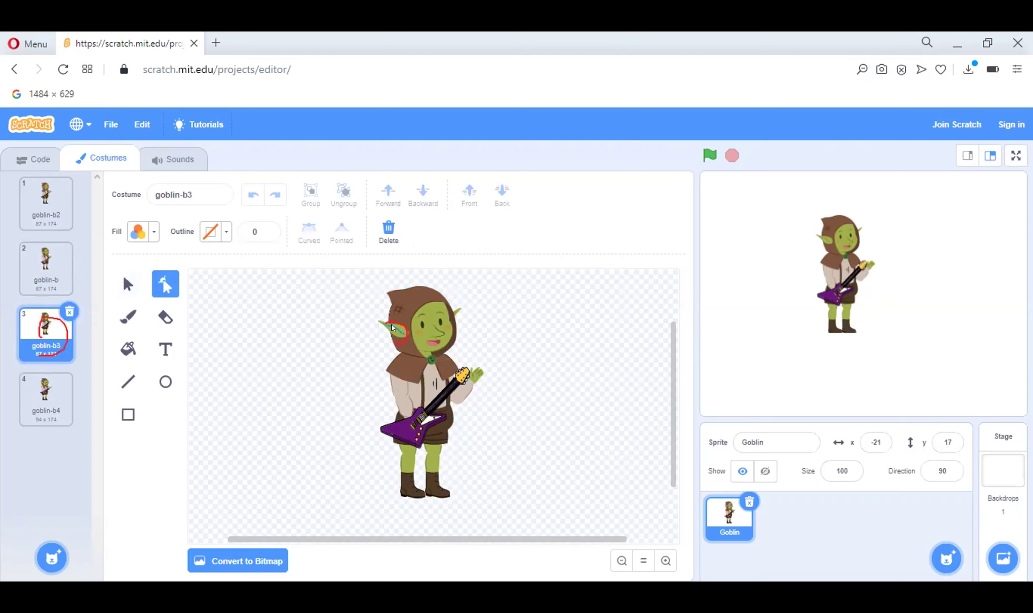
left_click(400, 327)
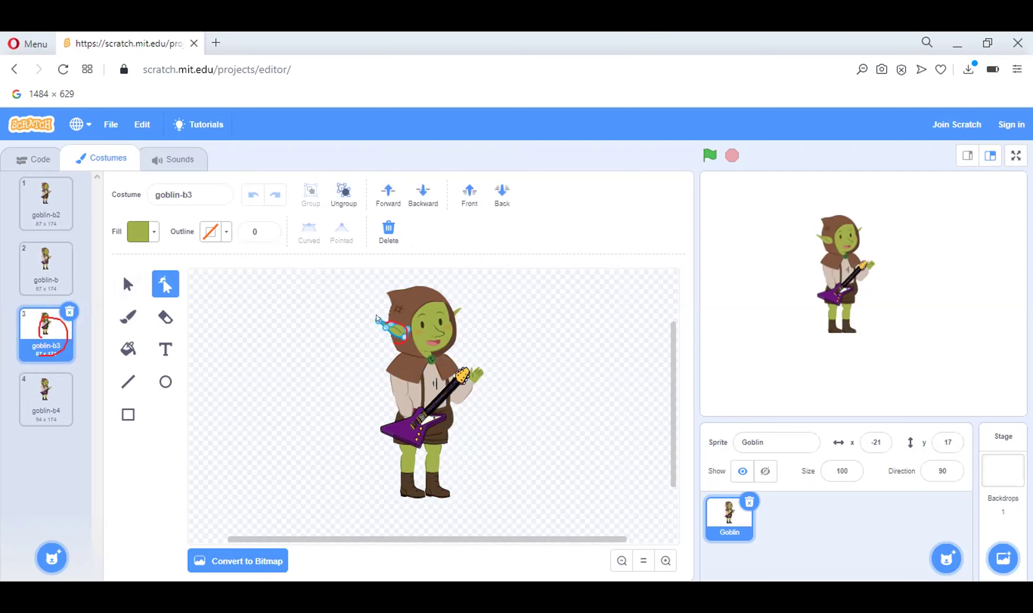
left_click(245, 303)
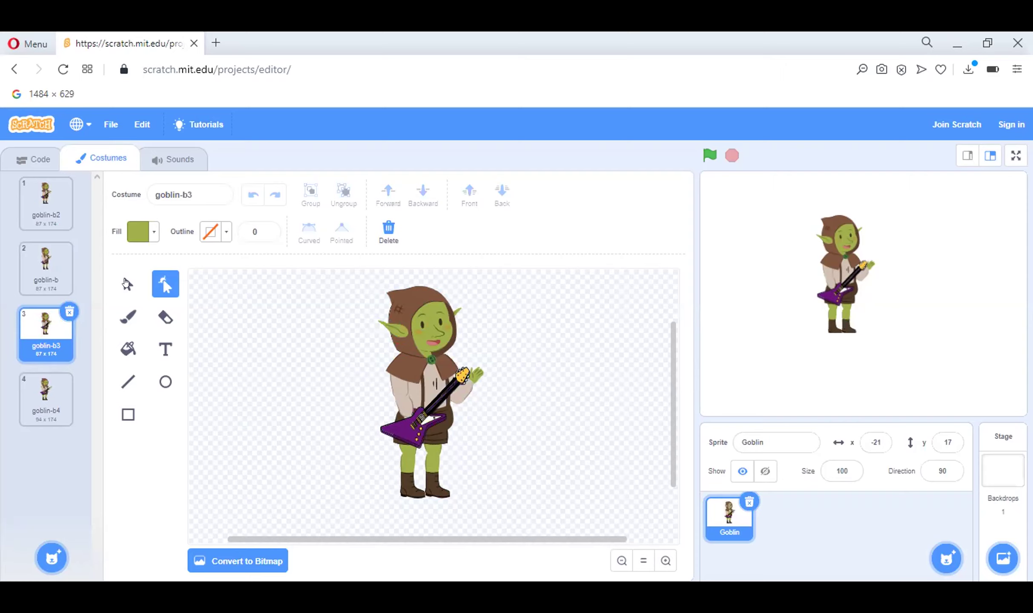
Rotate the goblin's raised arm beside the guitar neck slightly counterclockwise in the goblin-b3 costume
left_click(127, 284)
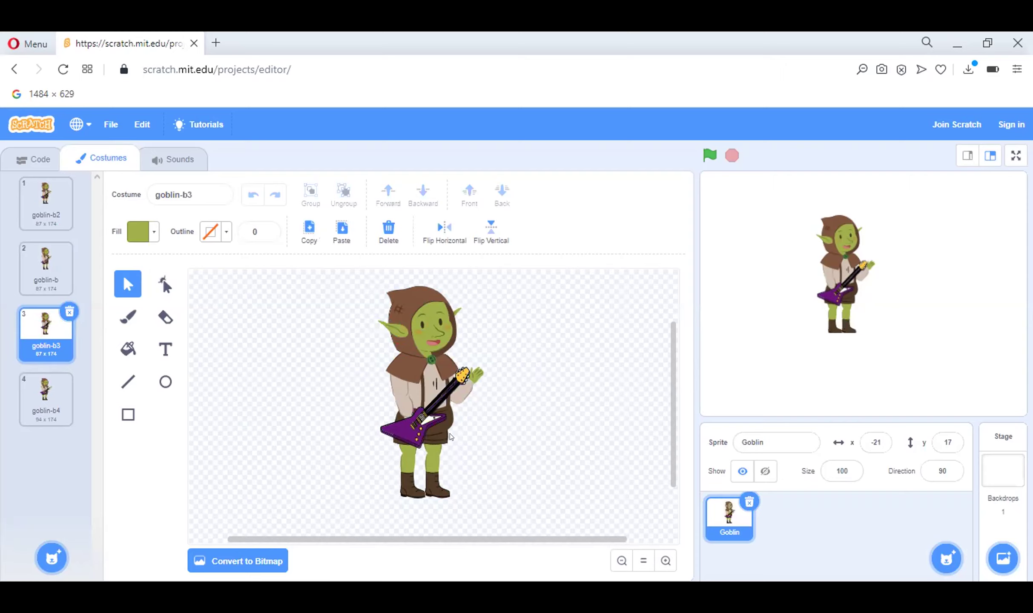
left_click(455, 397)
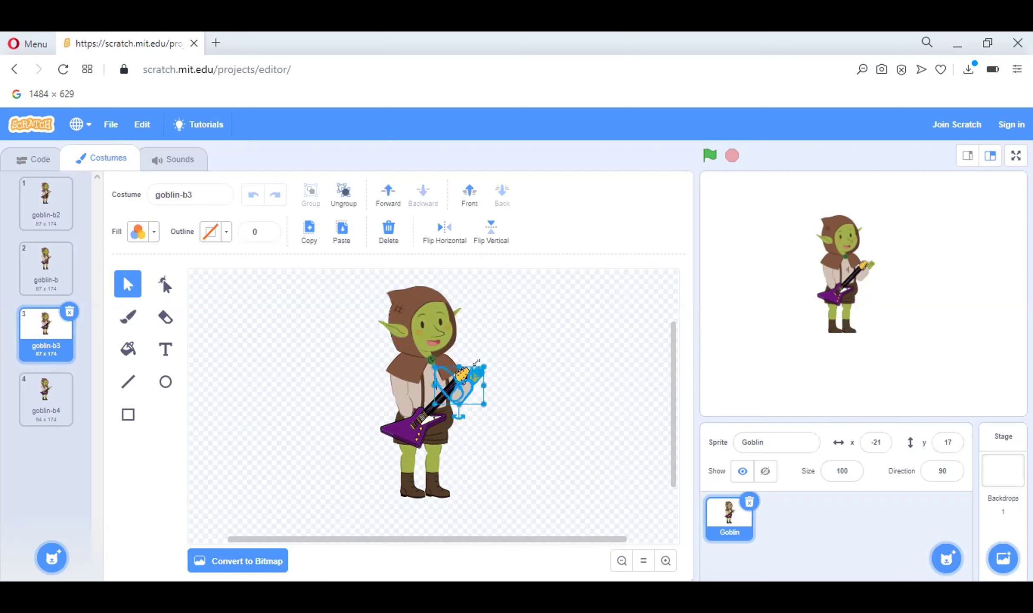
left_click_drag(453, 411, 457, 403)
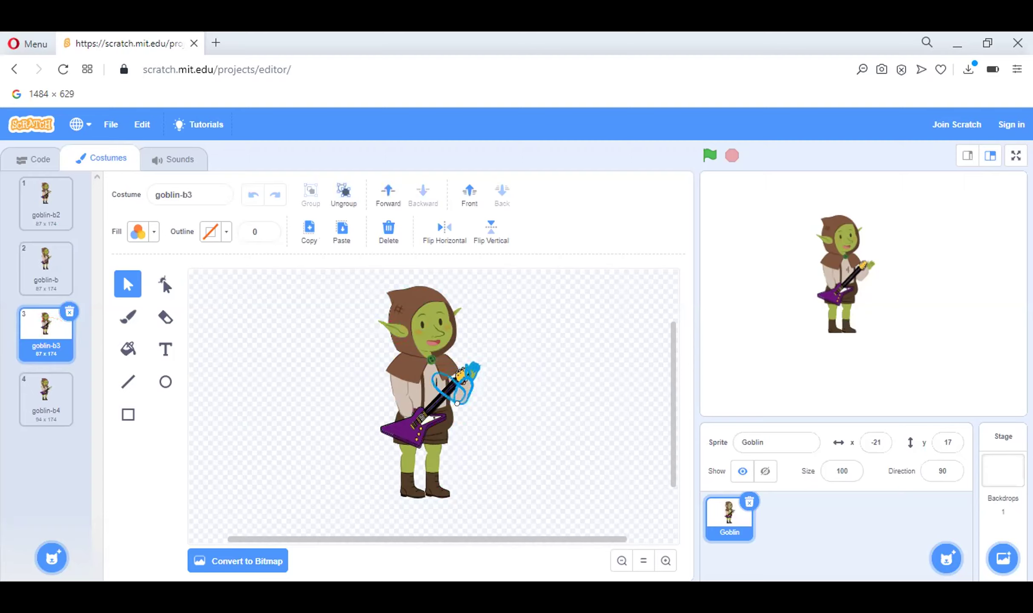
left_click(525, 377)
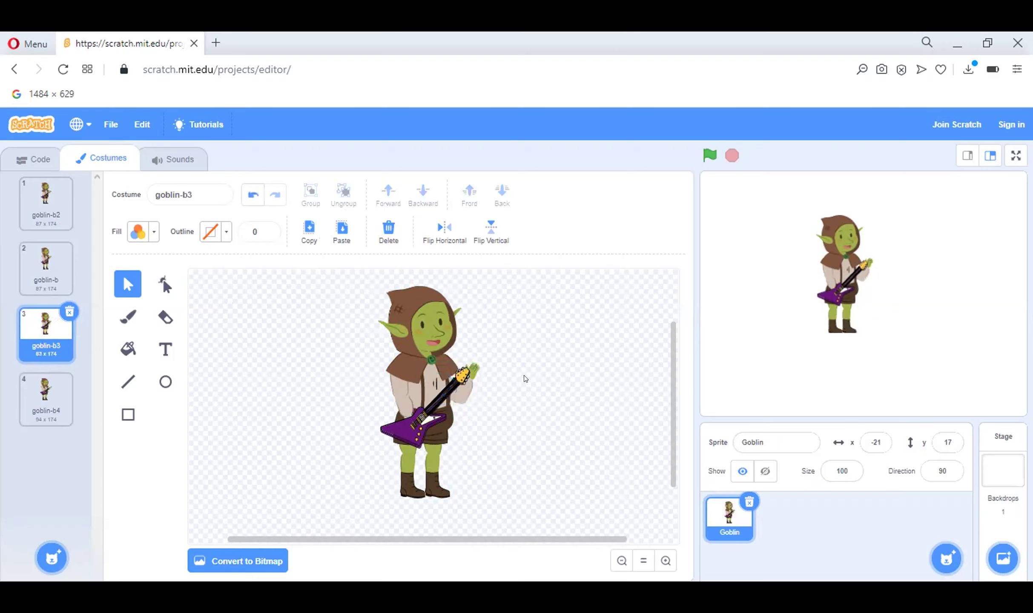
Examine the goblin's head and pose in the goblin-b4 costume
left_click(39, 379)
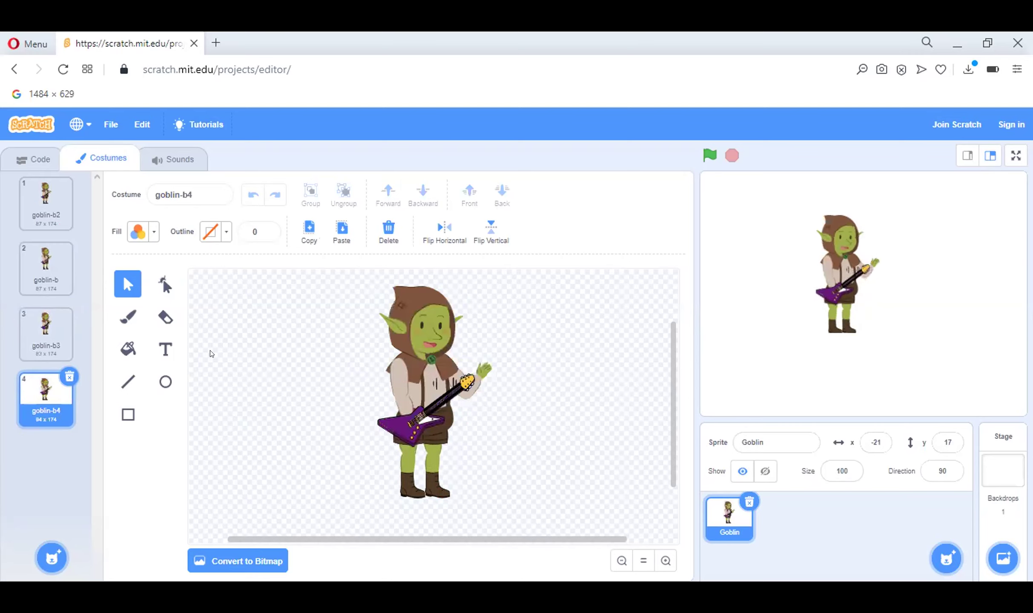
left_click(451, 341)
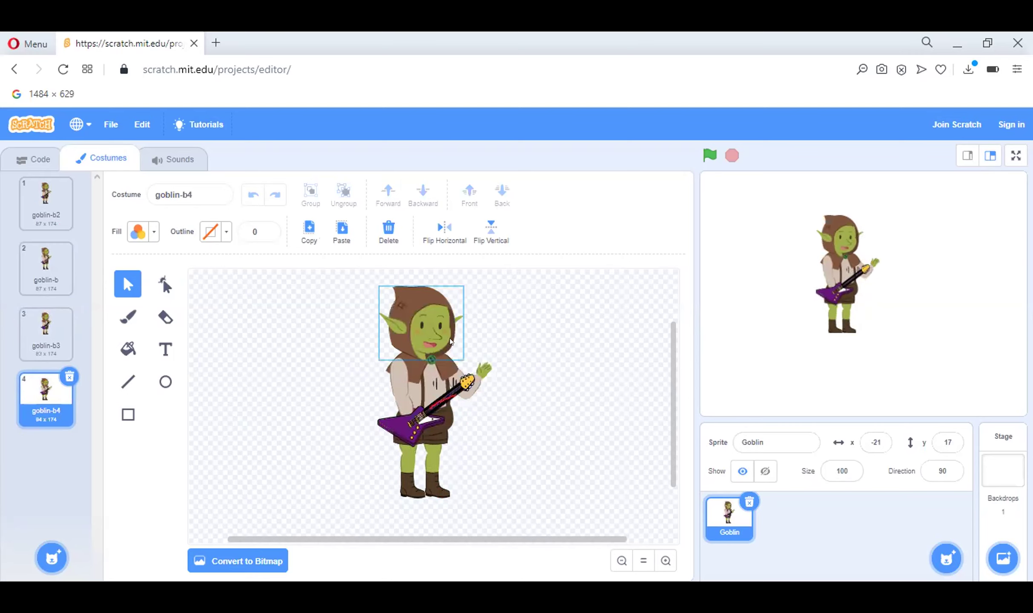
left_click(320, 410)
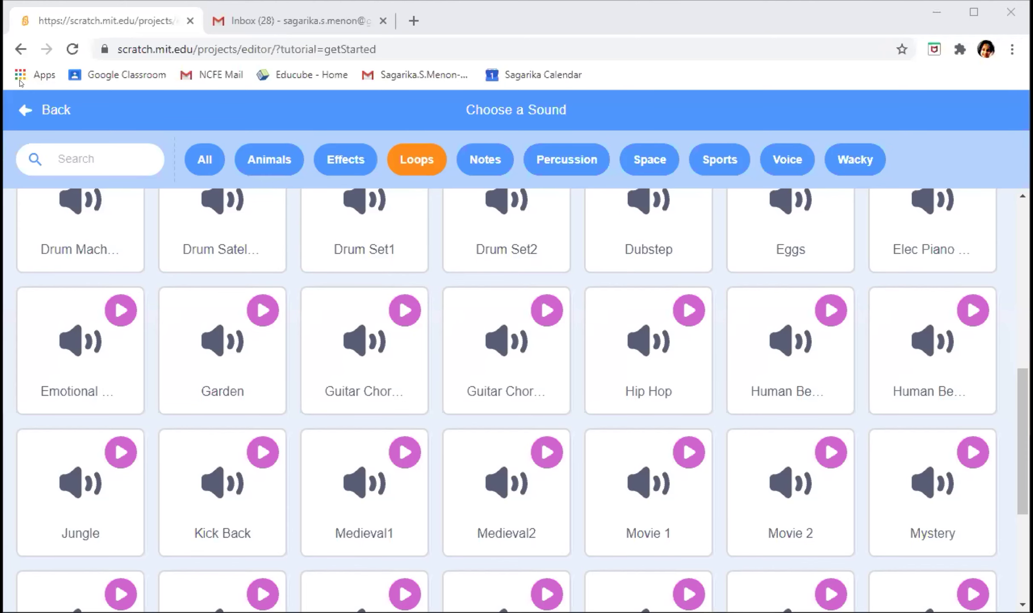
Return from the sound library to the cat's code and place an if-then block in the script area
left_click(30, 100)
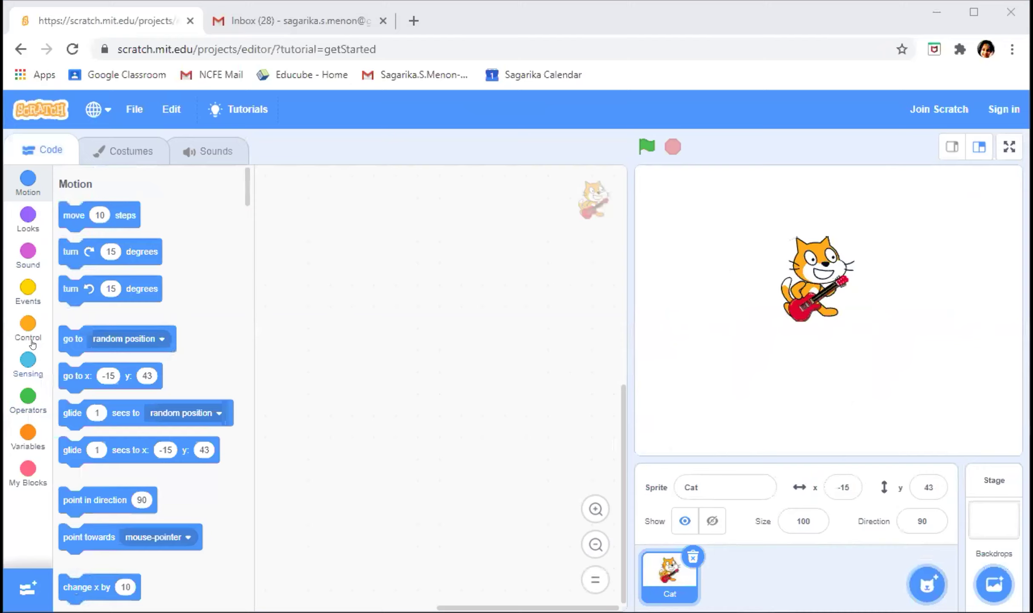
left_click(30, 301)
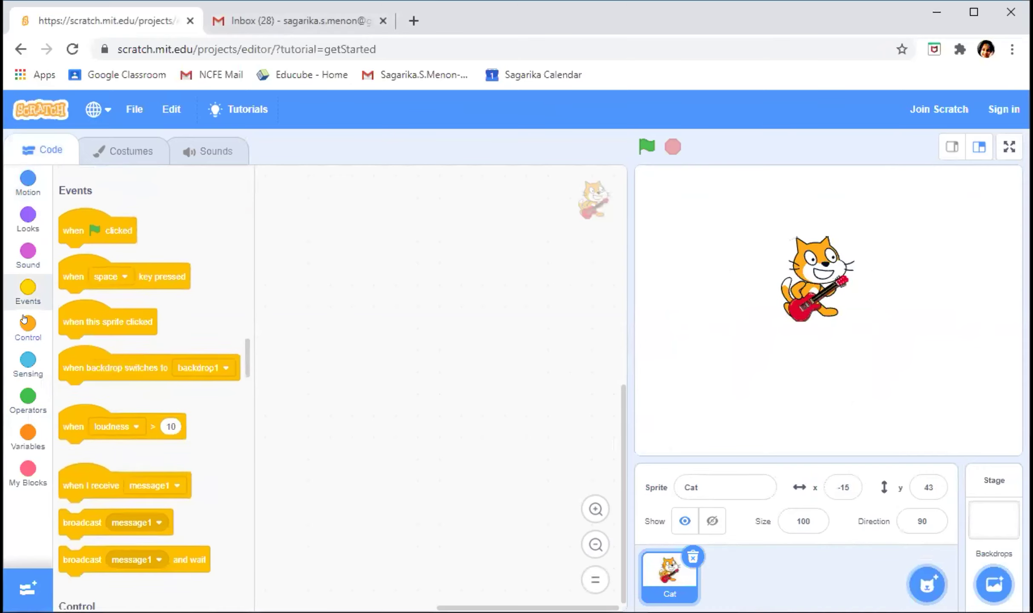
left_click(25, 320)
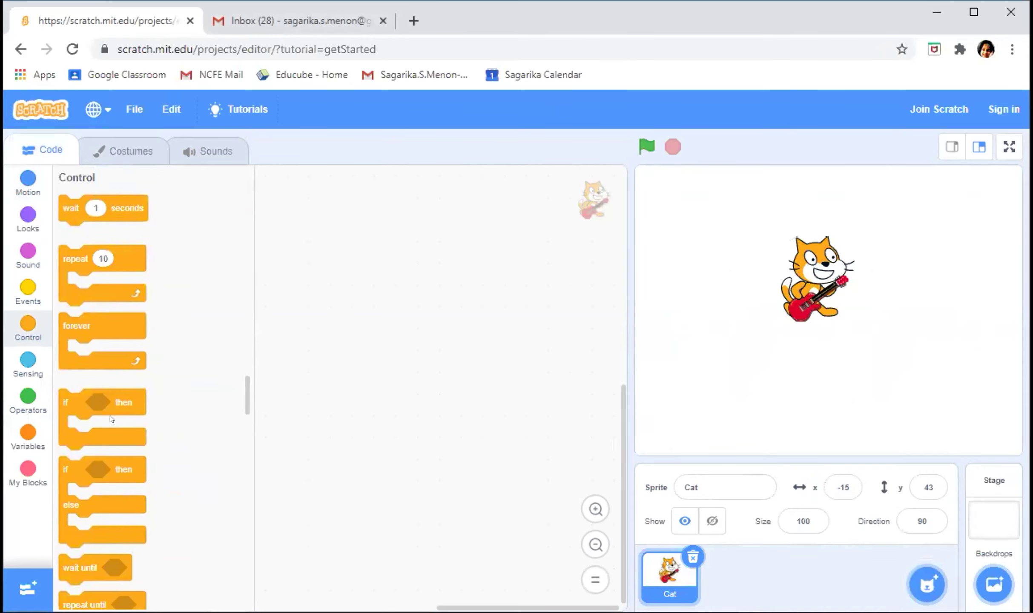
left_click_drag(63, 406, 456, 385)
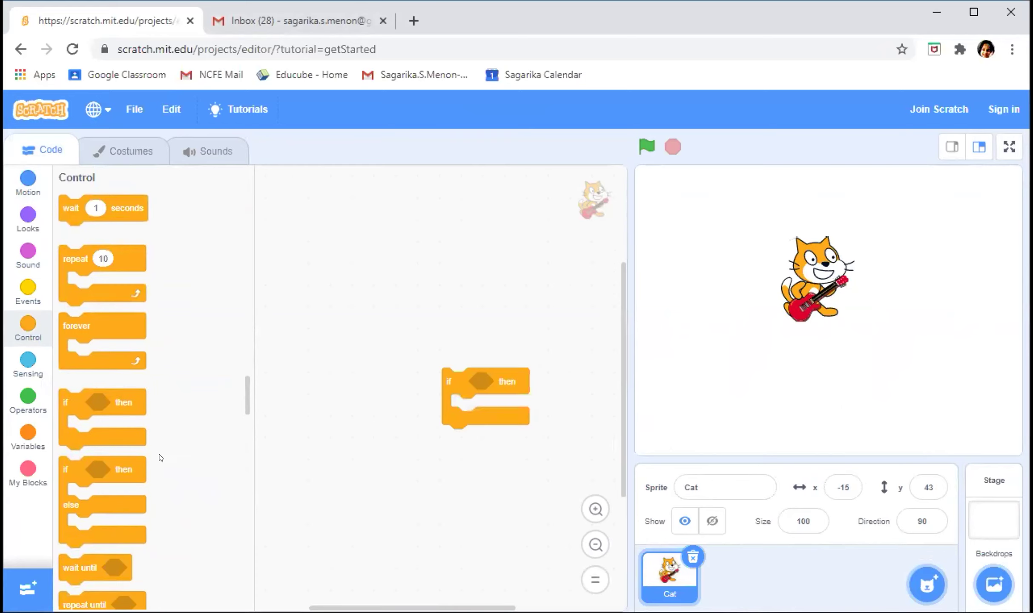
left_click_drag(443, 368, 365, 262)
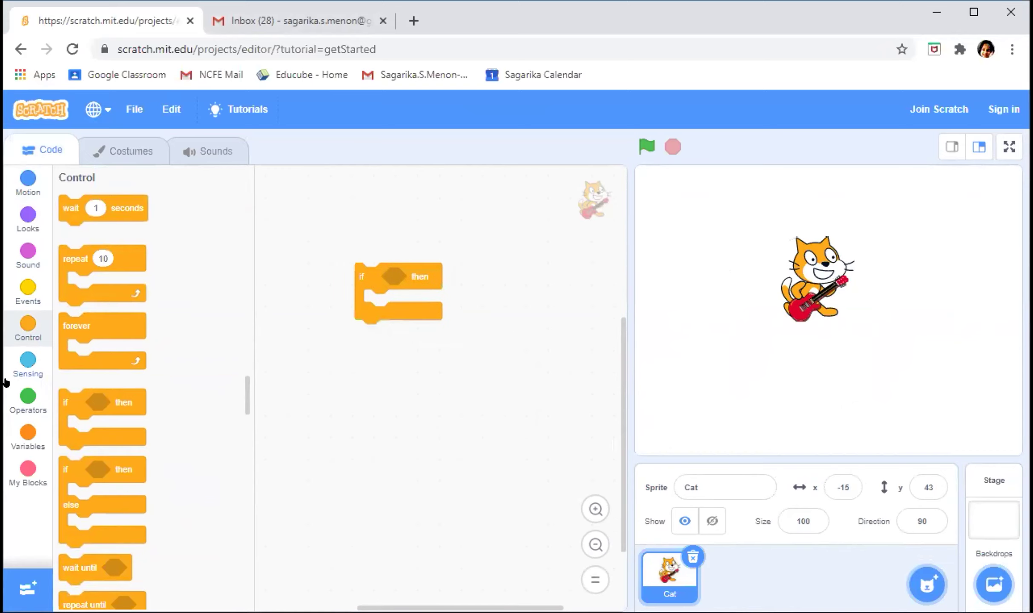
Insert a key pressed condition into the if-then block and set its key to up arrow
left_click(26, 363)
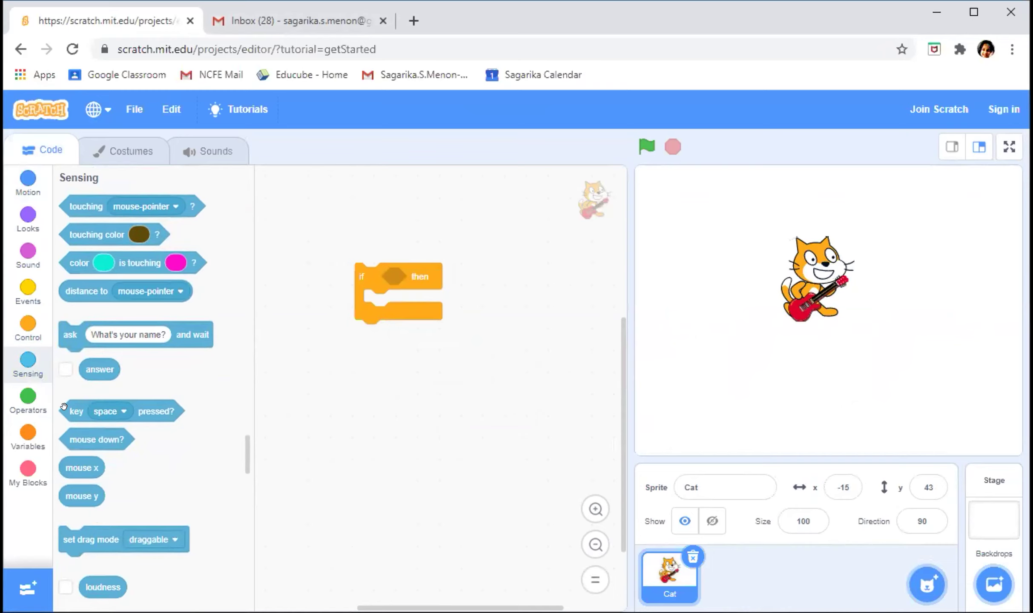
left_click_drag(352, 445, 385, 267)
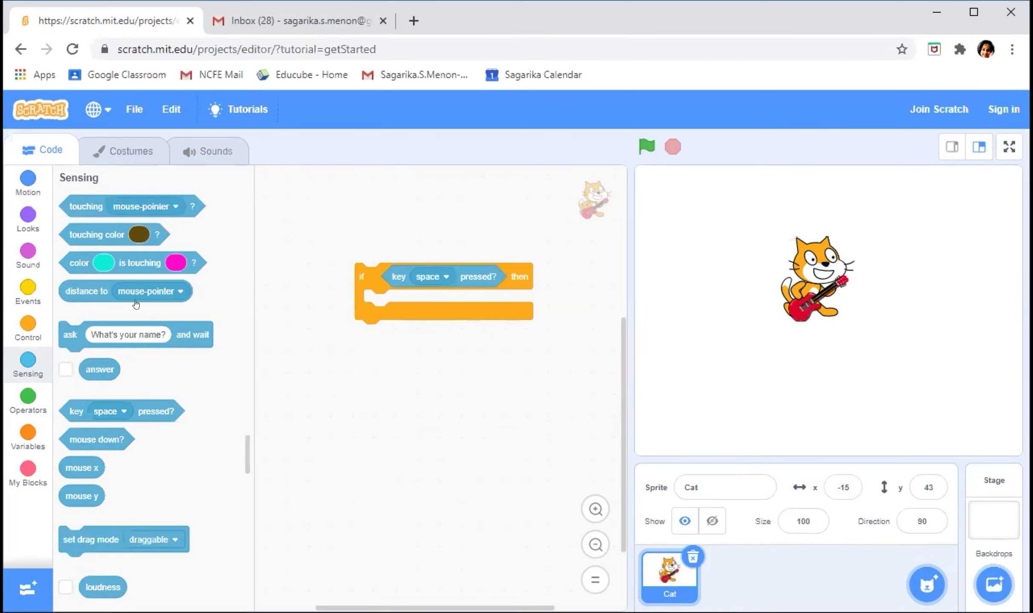
left_click_drag(445, 288, 449, 267)
left_click(446, 278)
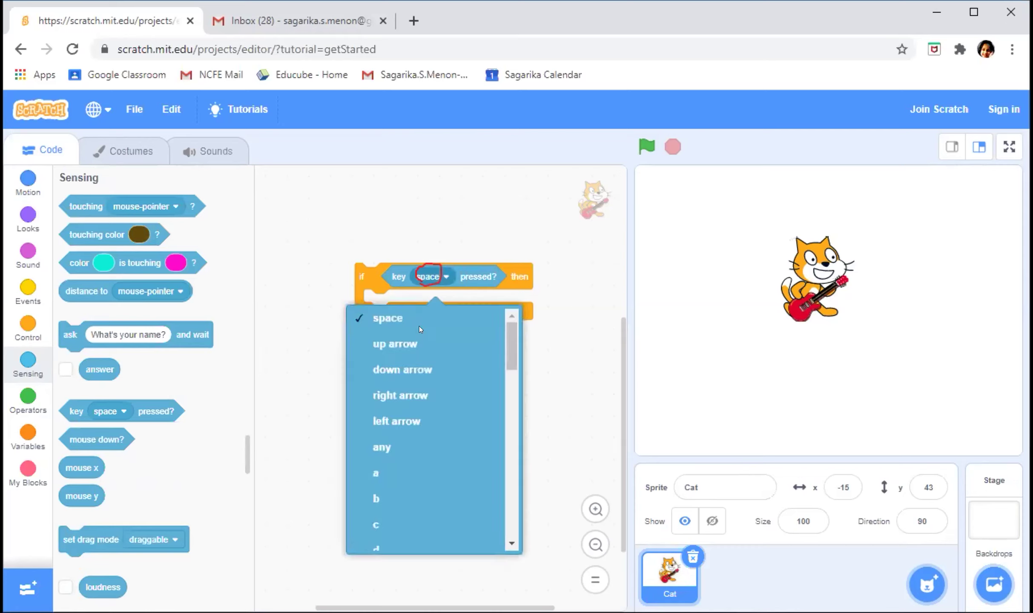
left_click(407, 346)
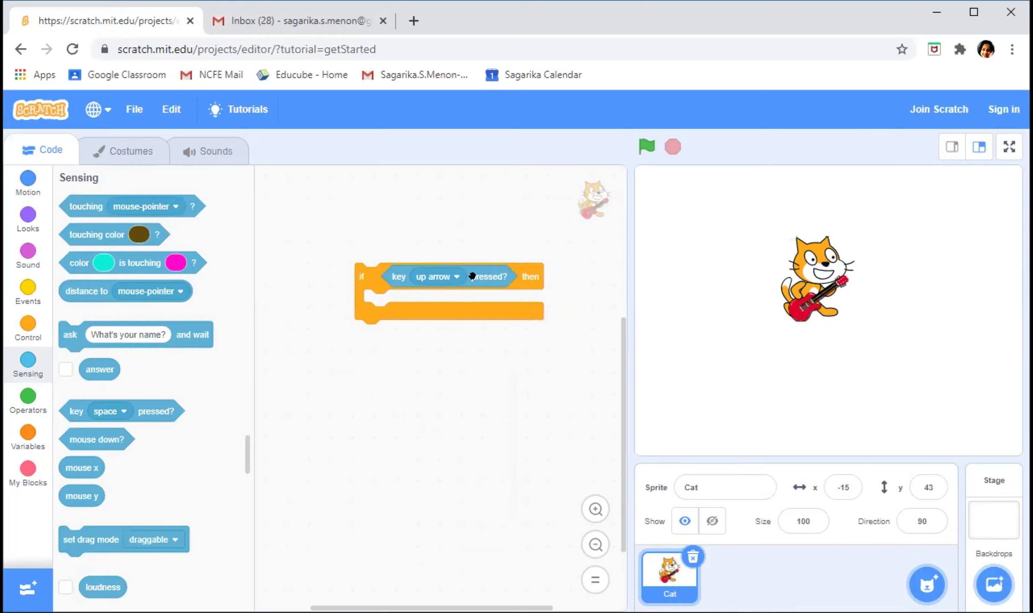
Add the Guitar Chords1 loop from the sound library to the cat sprite and play it back
left_click_drag(367, 300, 425, 293)
left_click_drag(25, 247, 24, 241)
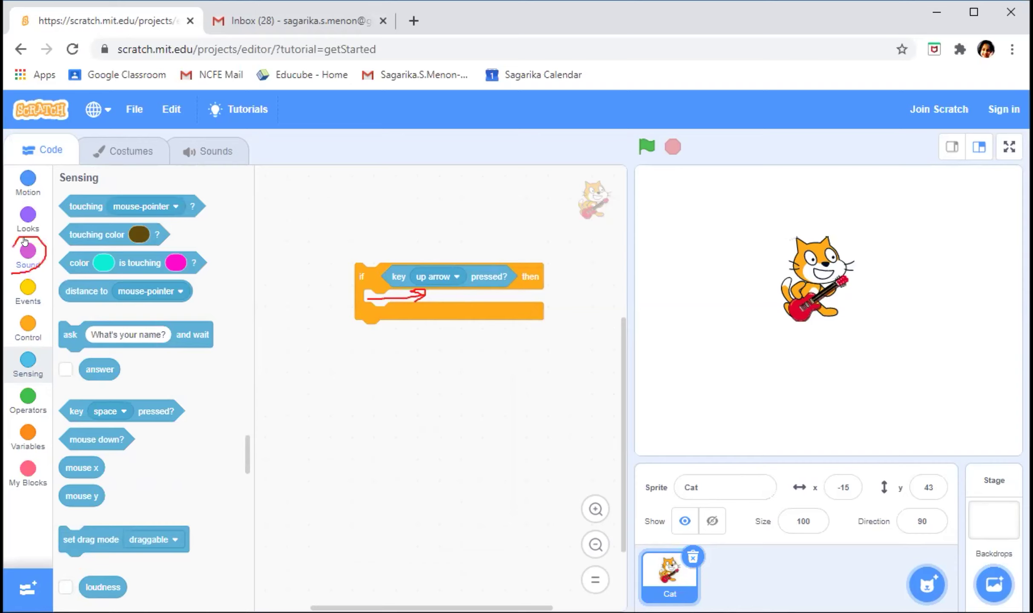
left_click(24, 241)
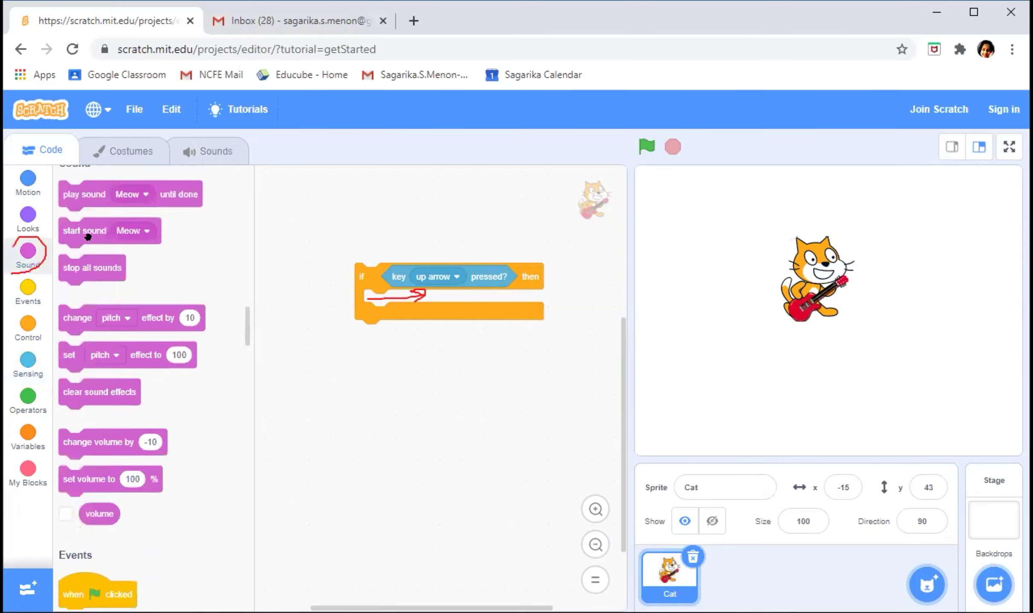
left_click(190, 148)
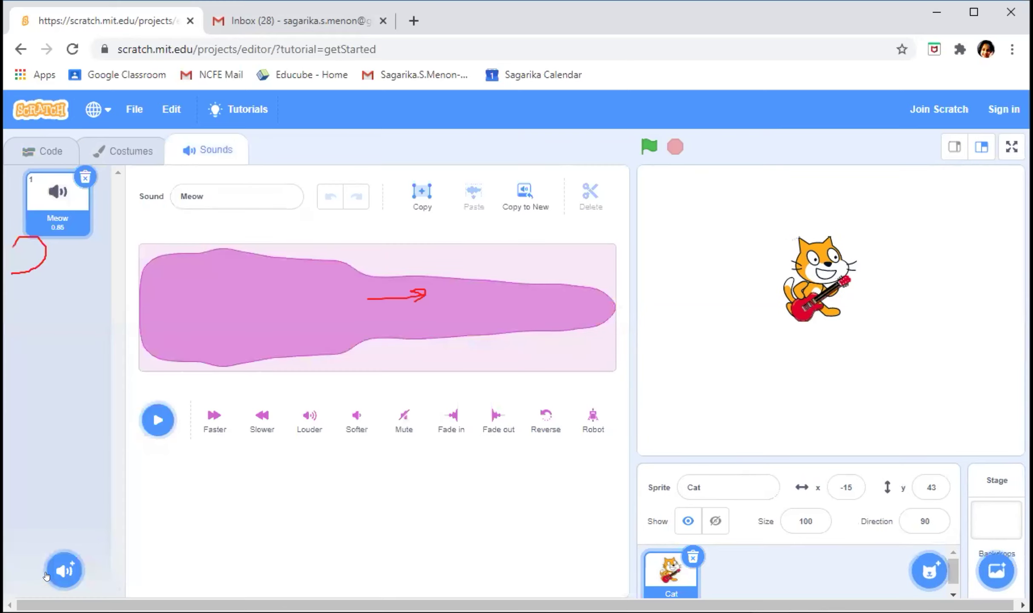
left_click(60, 569)
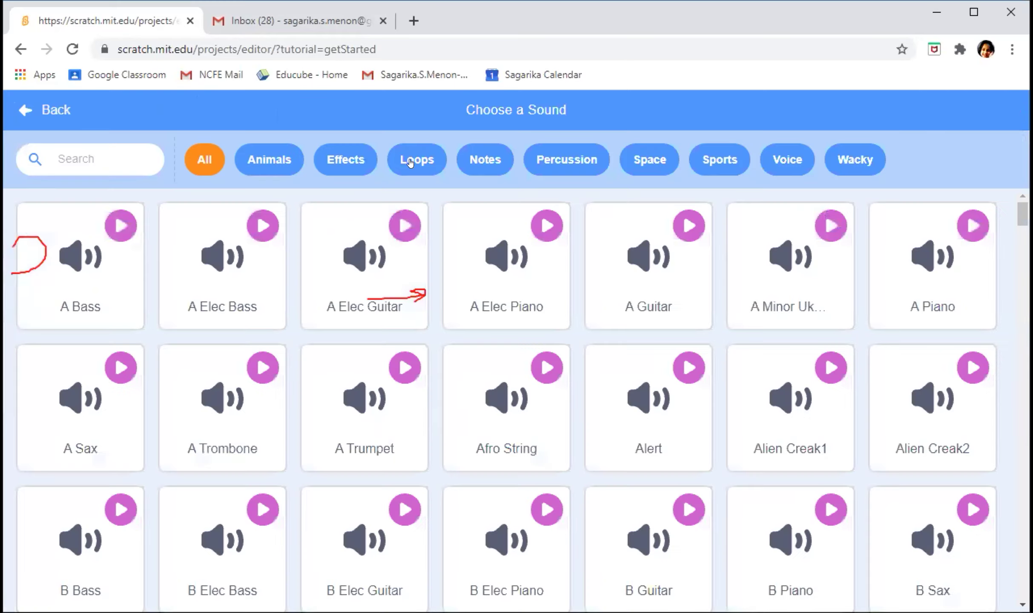
left_click(410, 161)
scroll(549, 369, "down", 9)
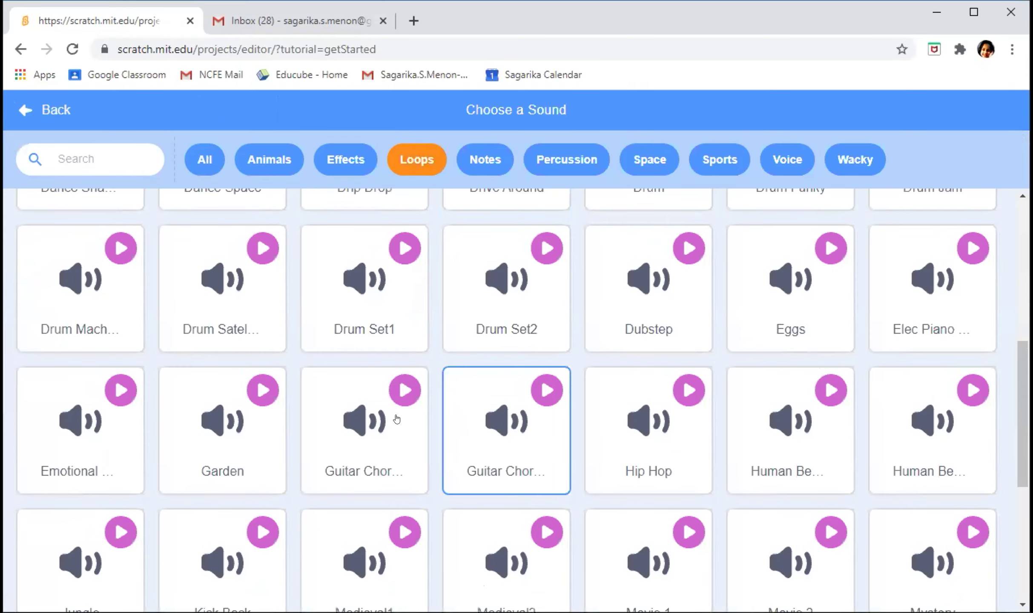
left_click(398, 379)
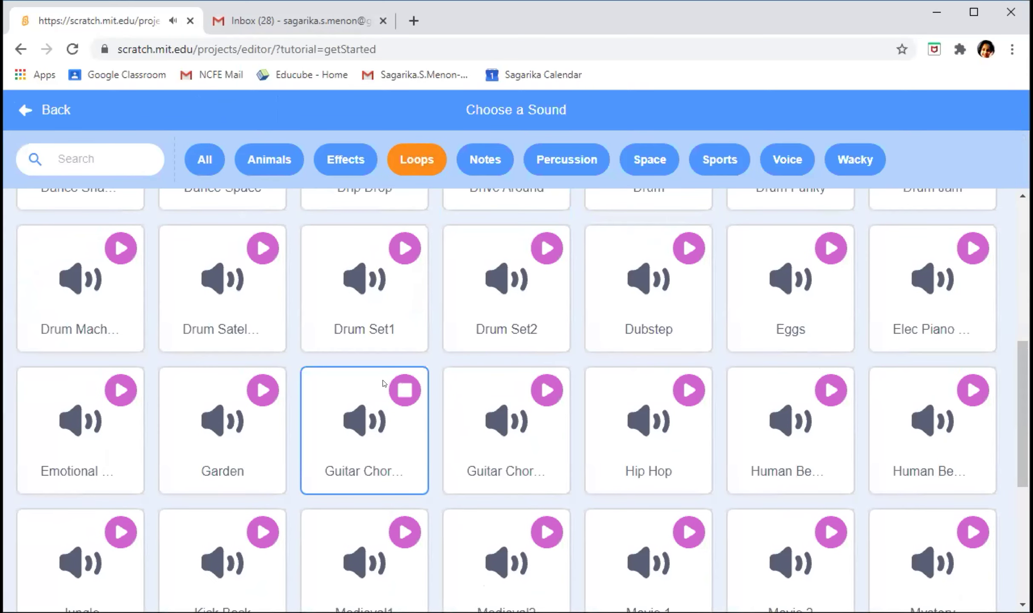
left_click(371, 387)
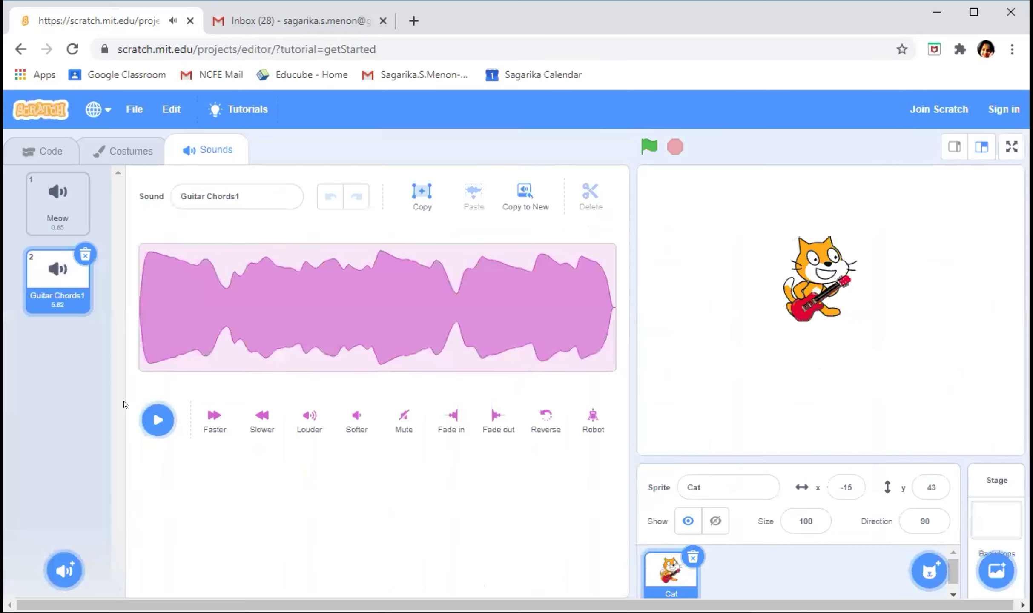
left_click(154, 418)
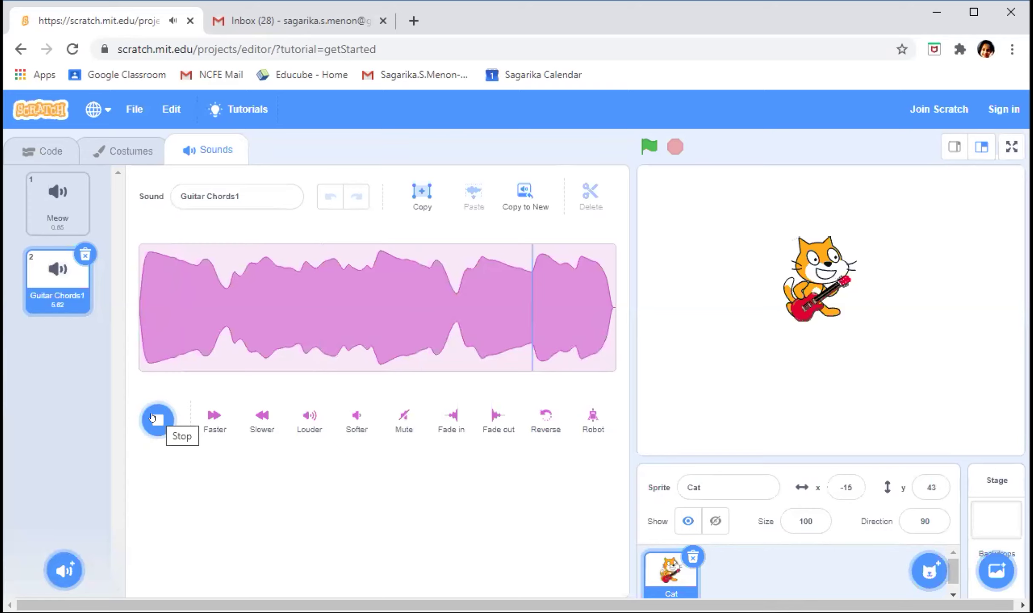
Put a start sound Guitar Chords1 block inside the up arrow if-then block, replacing the trial play sound until done block
left_click(35, 143)
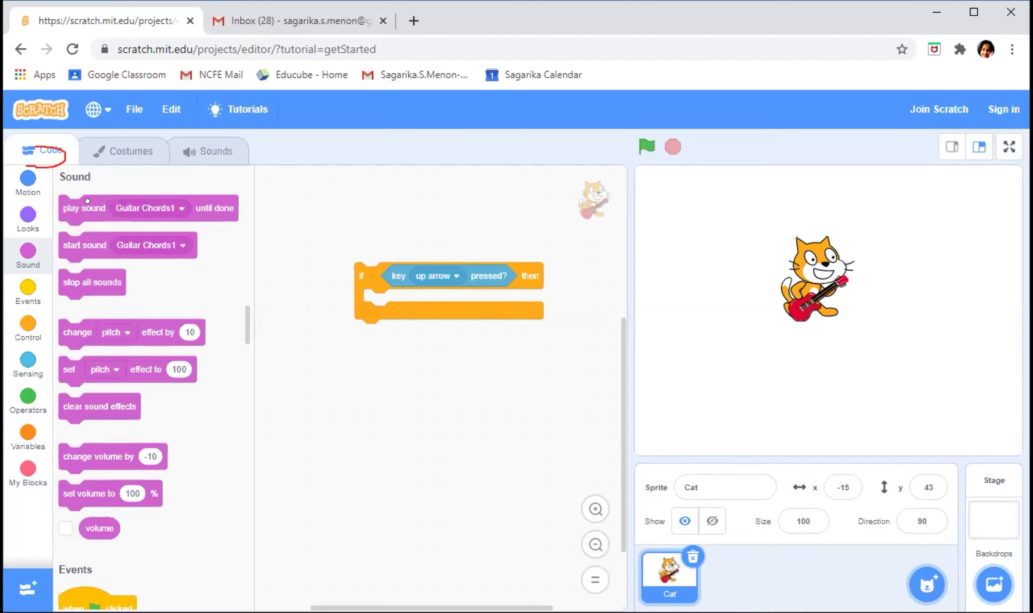
left_click_drag(135, 201, 396, 317)
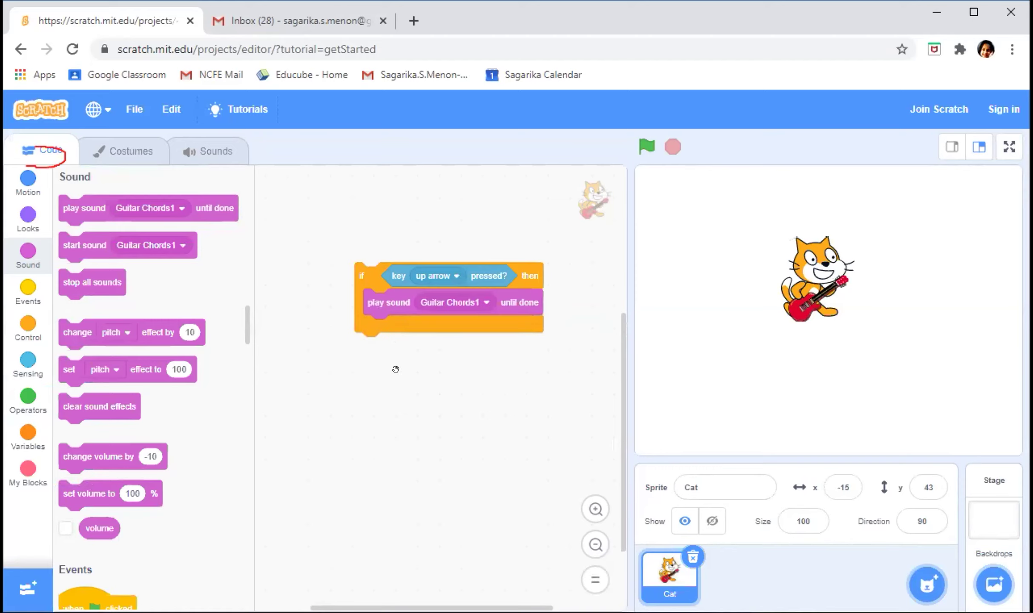
left_click_drag(174, 251, 200, 255)
left_click_drag(72, 228, 253, 334)
mouse_move(375, 272)
left_mouse_down()
mouse_move(385, 244)
mouse_move(392, 276)
left_mouse_up()
left_click_drag(272, 344, 412, 265)
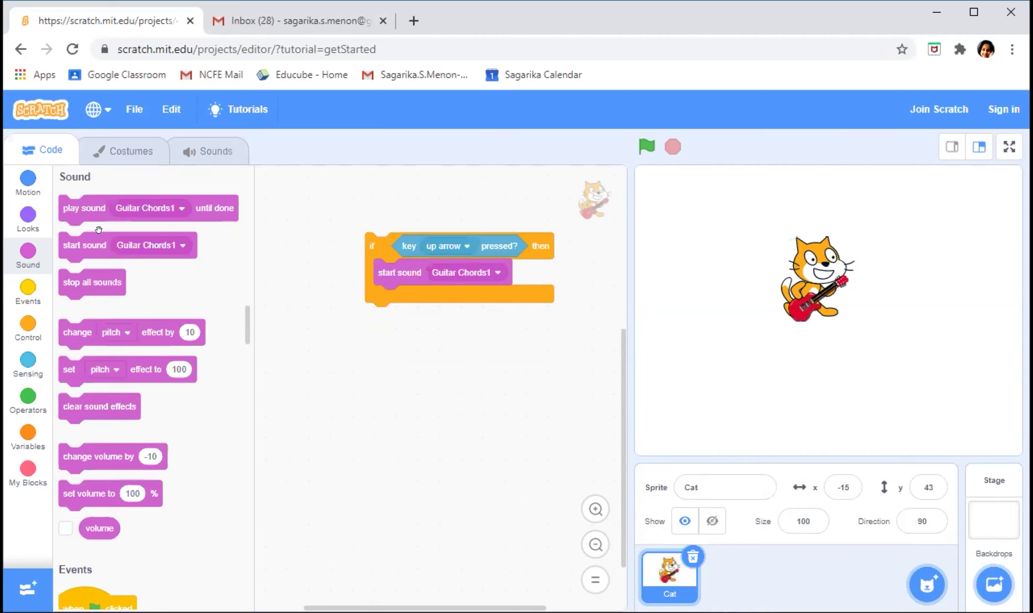
Show the Looks blocks alongside the cat's up arrow if-then script
left_click(21, 209)
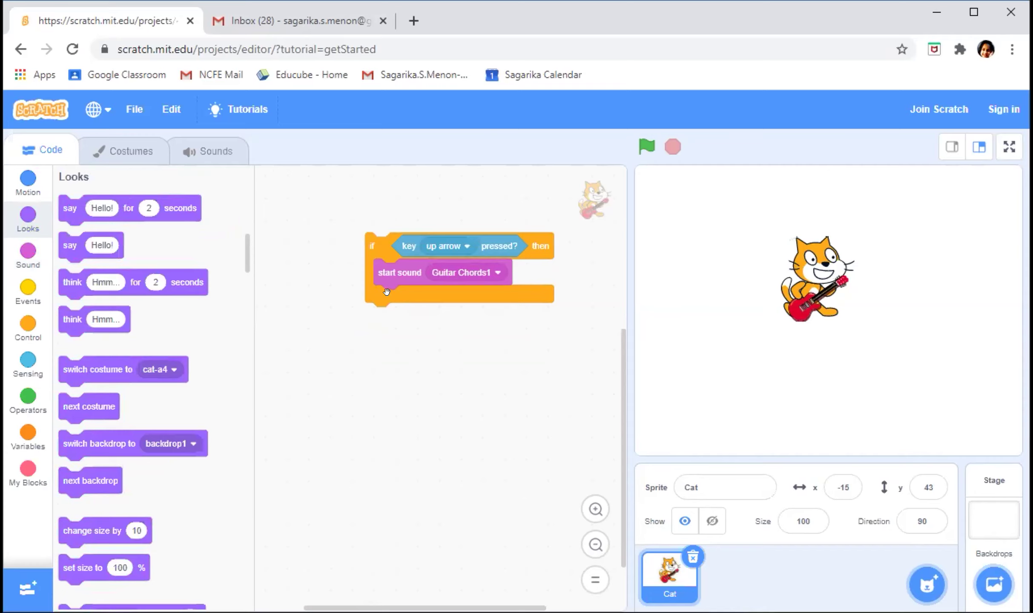
left_click_drag(386, 292, 391, 294)
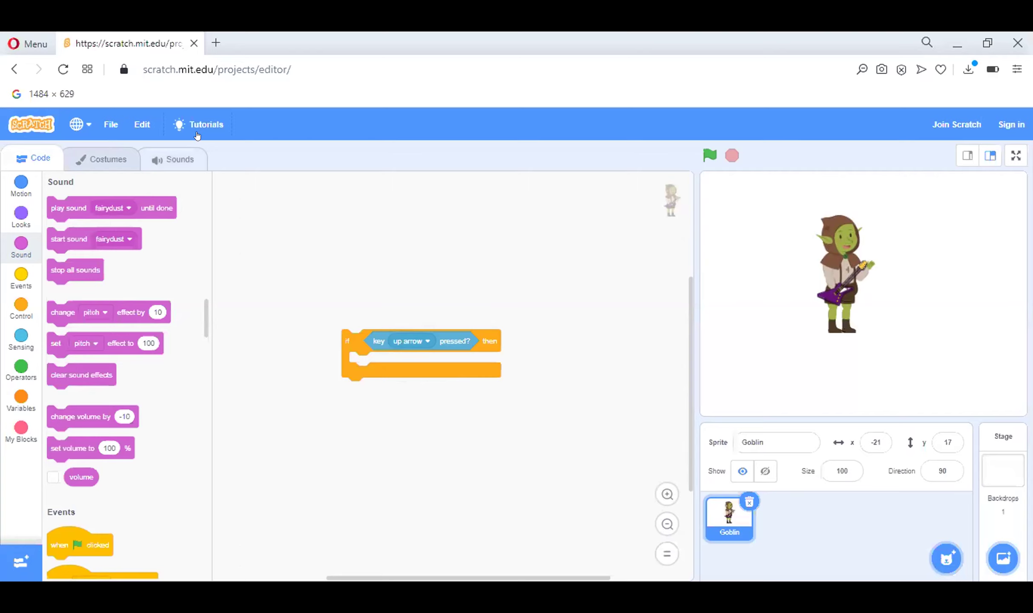
Add the A Elec Piano sound from the sound library to the Goblin sprite
left_click(177, 158)
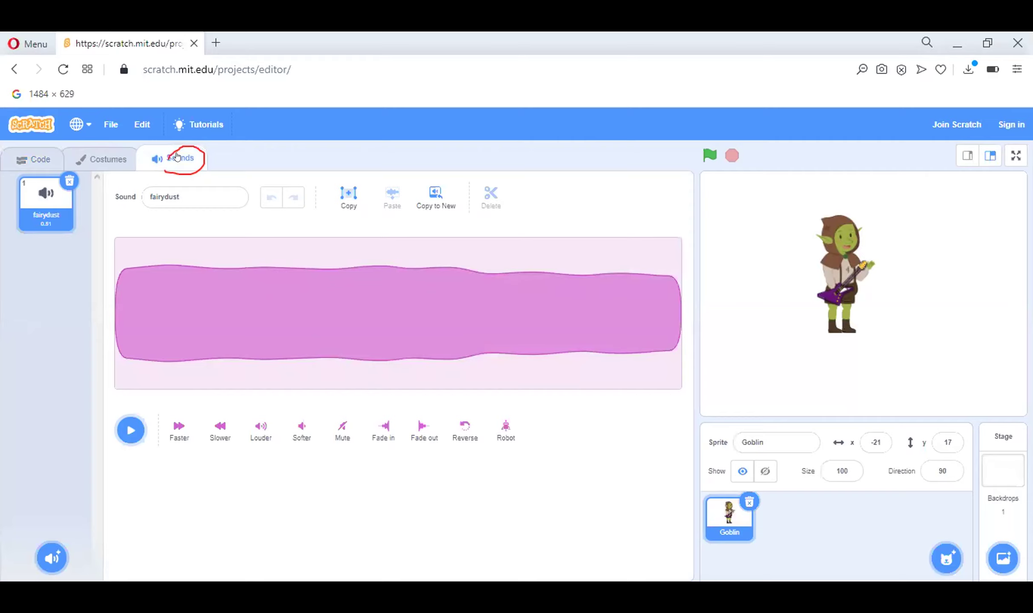
left_click(39, 548)
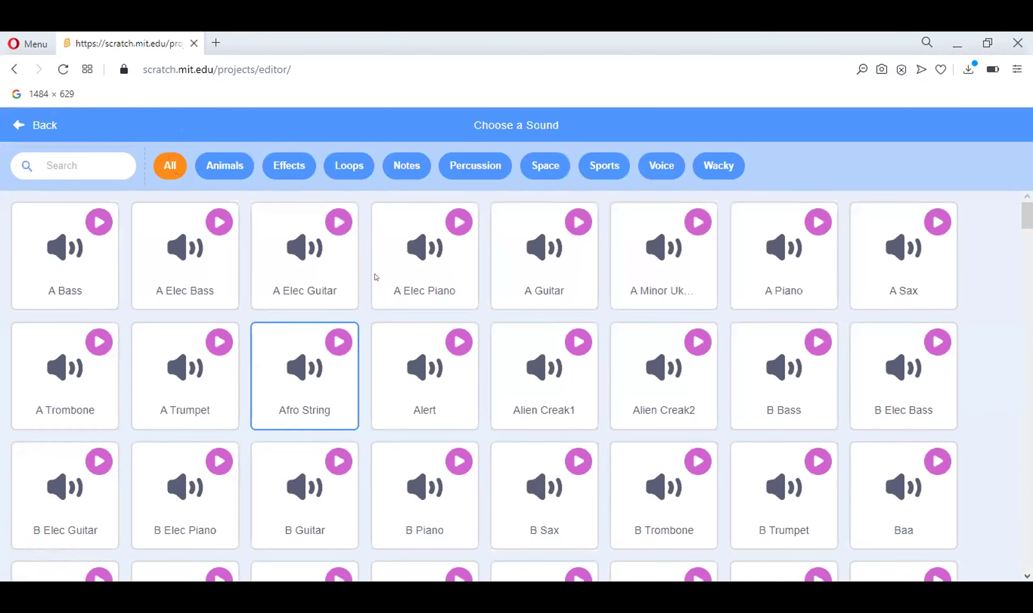
left_click(391, 269)
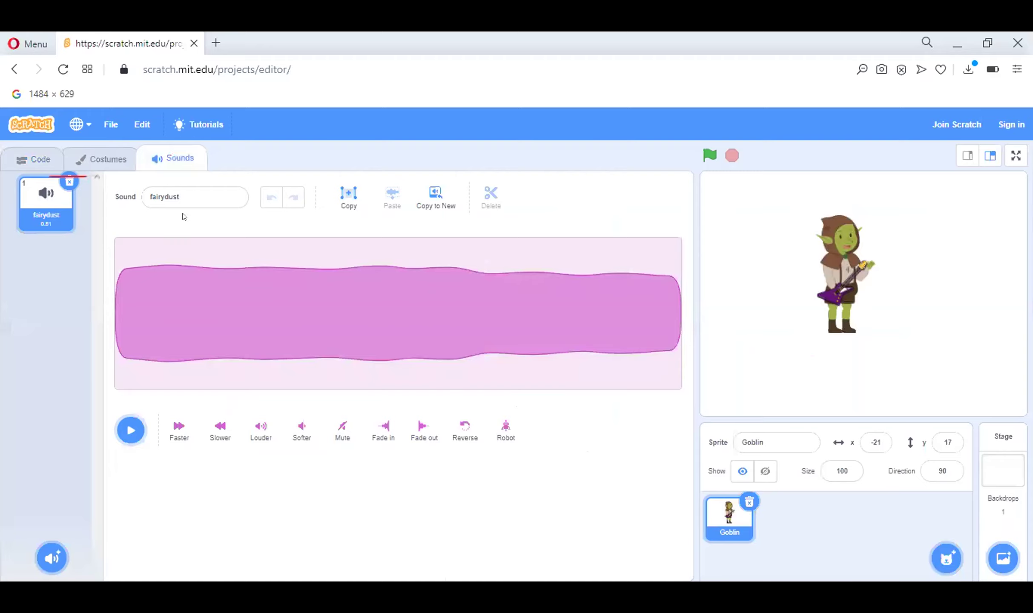
Search the sound library for g, add A Elec Guitar to the Goblin sprite and play it back
left_click(50, 557)
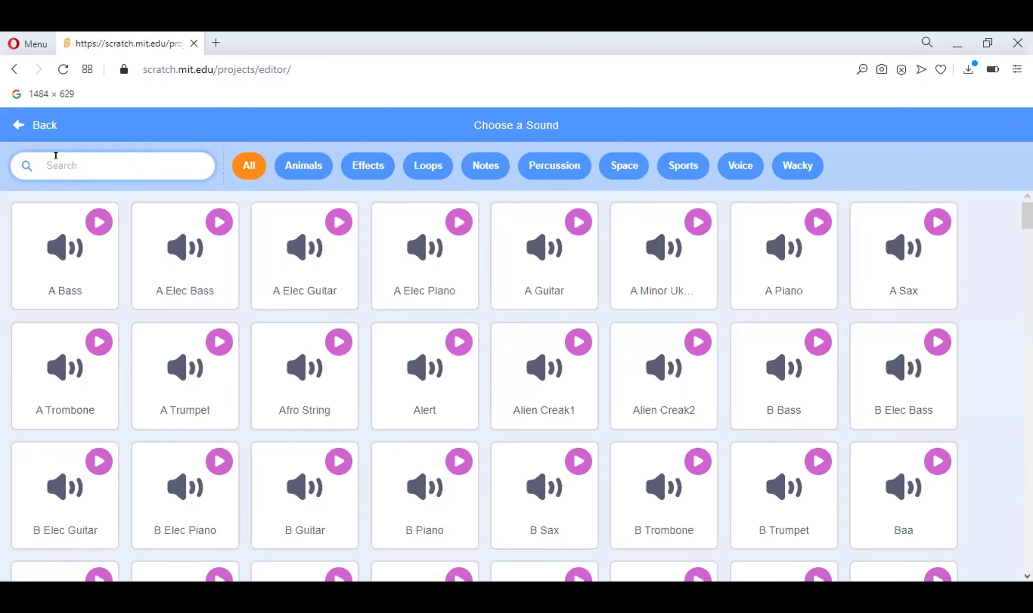
type("g")
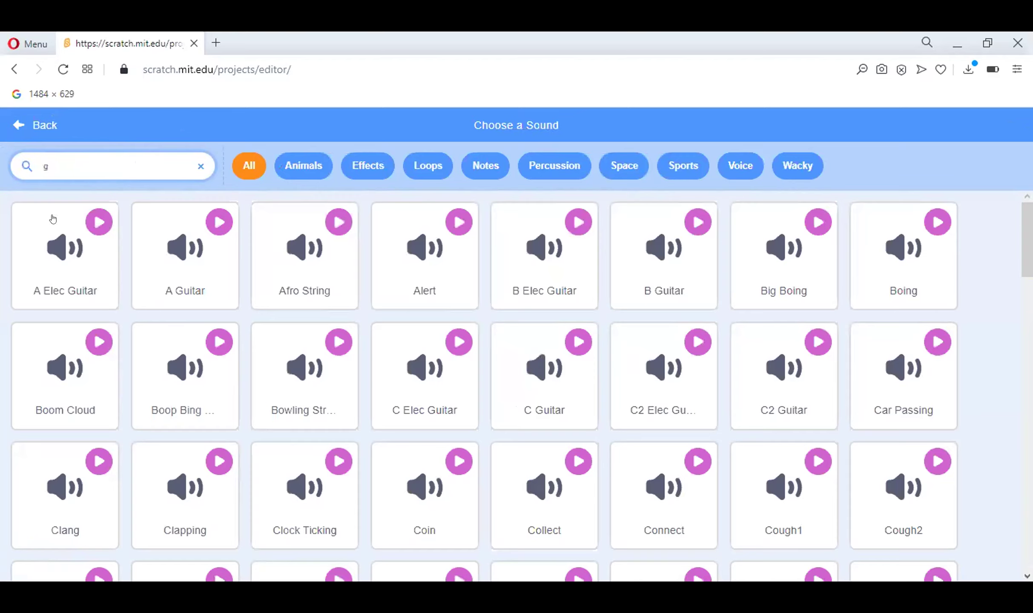
left_click(42, 254)
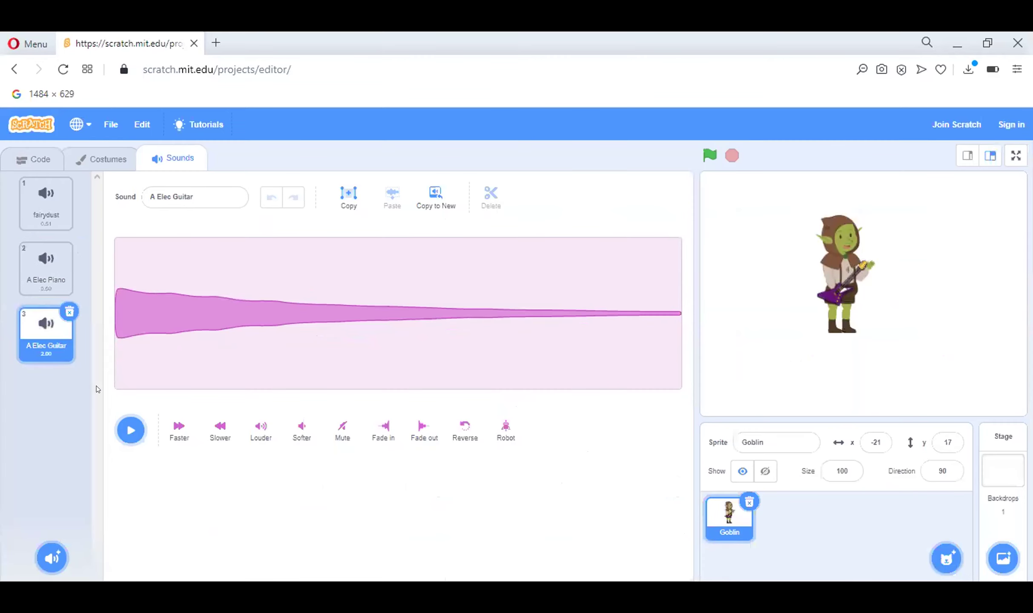
left_click(121, 417)
Delete the A Elec Piano sound from the Goblin sprite and select A Elec Guitar
left_click(62, 245)
left_click(65, 245)
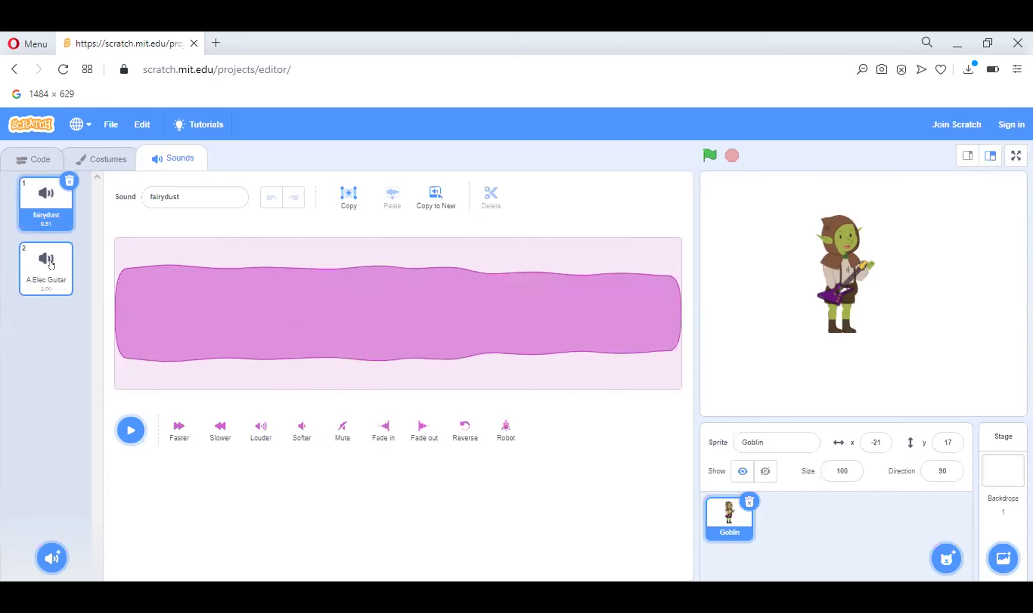
left_click(51, 265)
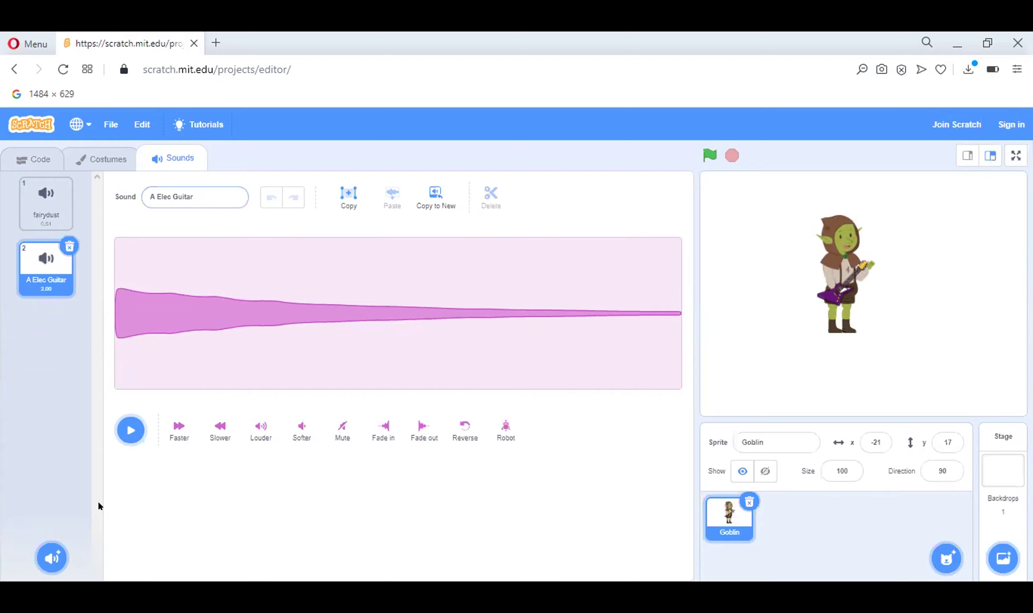
Add the A Guitar and B Elec Guitar sounds from the sound library to the Goblin sprite, finding the second by searching for gu
left_click(51, 562)
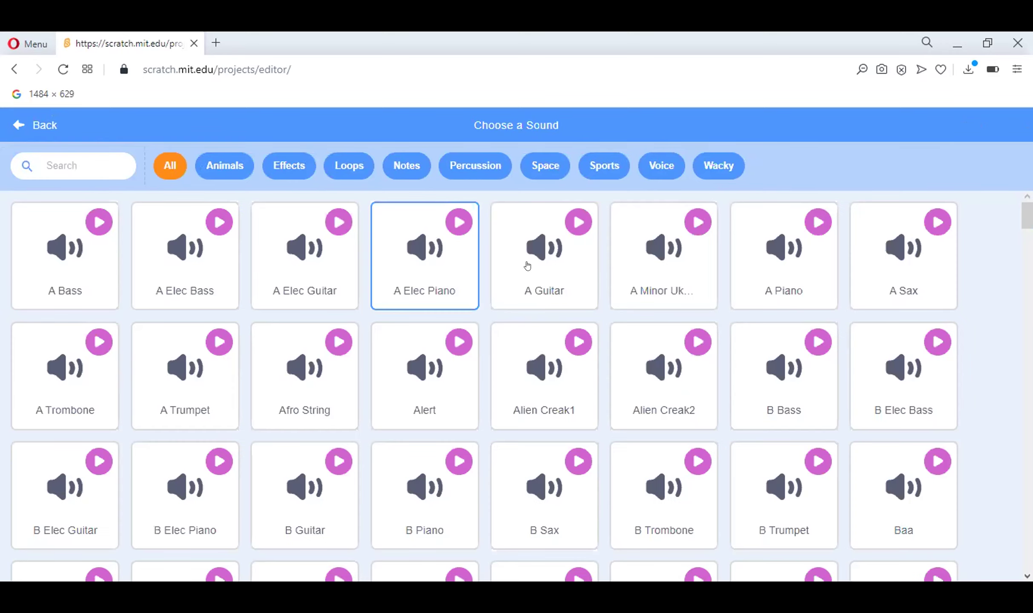
left_click(548, 266)
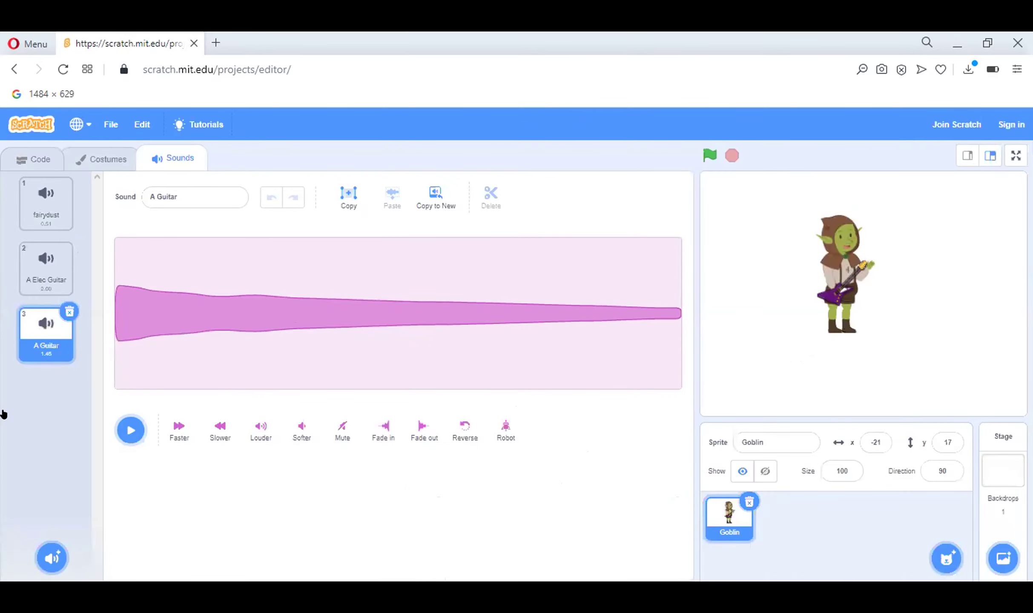
left_click(44, 568)
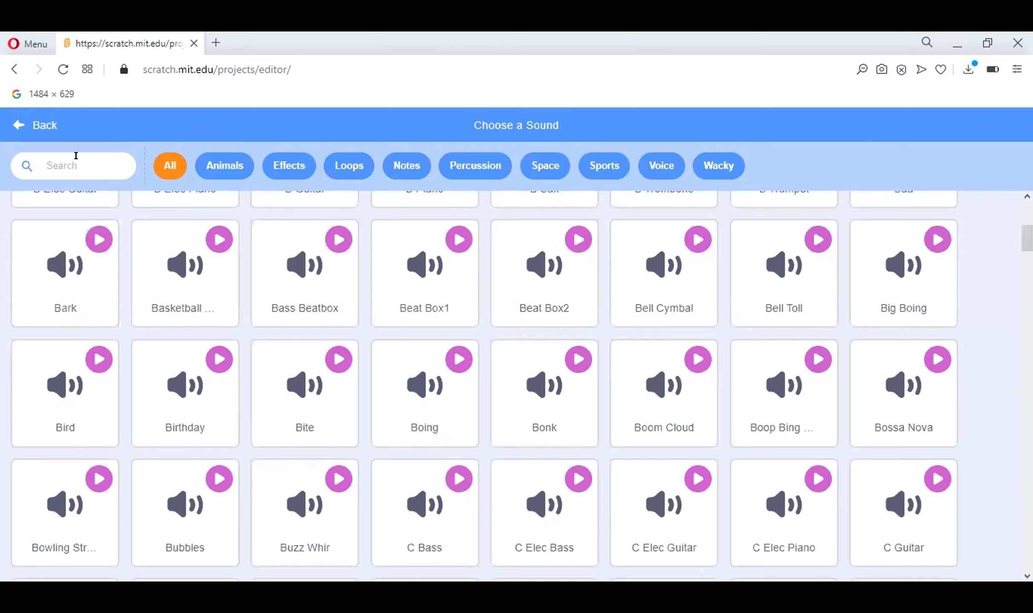
left_click(76, 157)
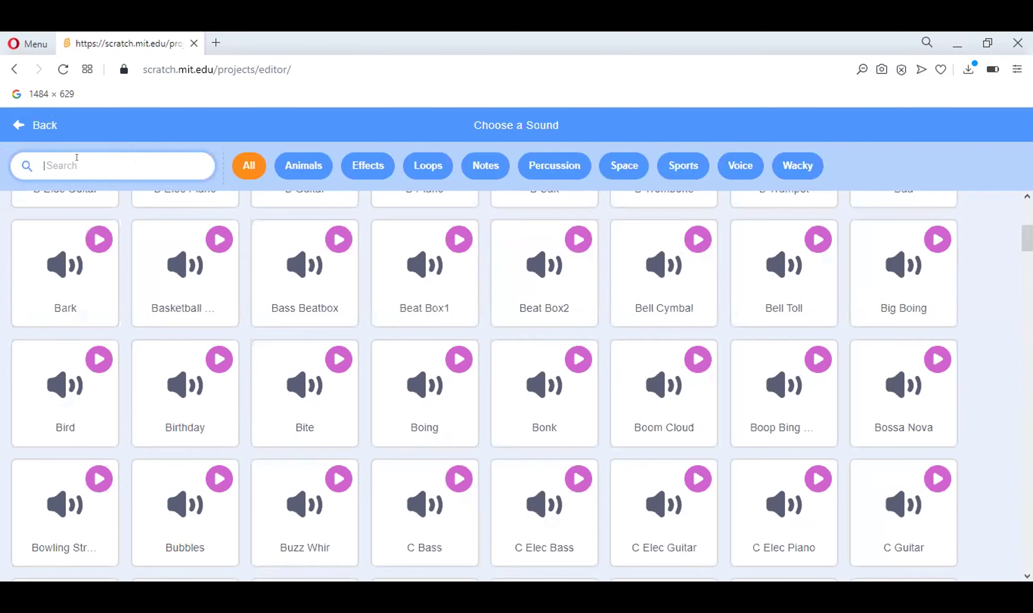
type("gu")
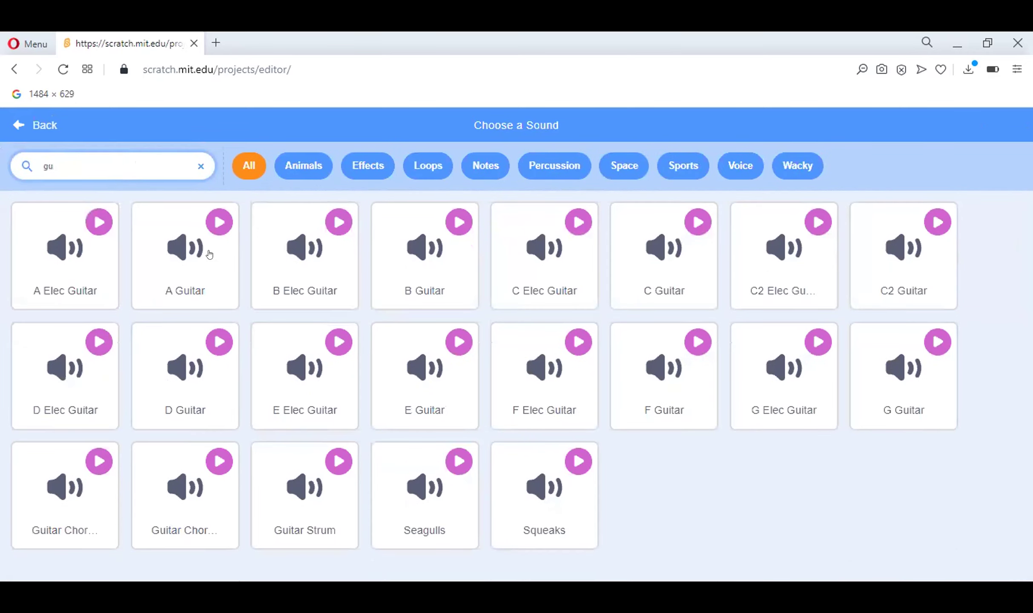
left_click(275, 267)
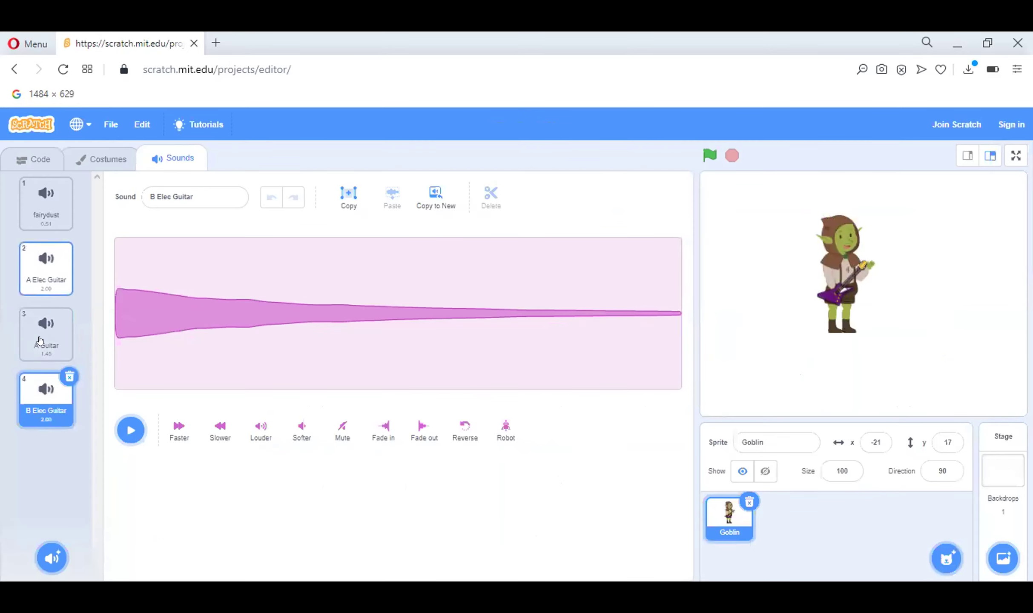
Add the A Elec Piano sound back to the Goblin sprite and select A Elec Guitar in its sound list
mouse_move(41, 578)
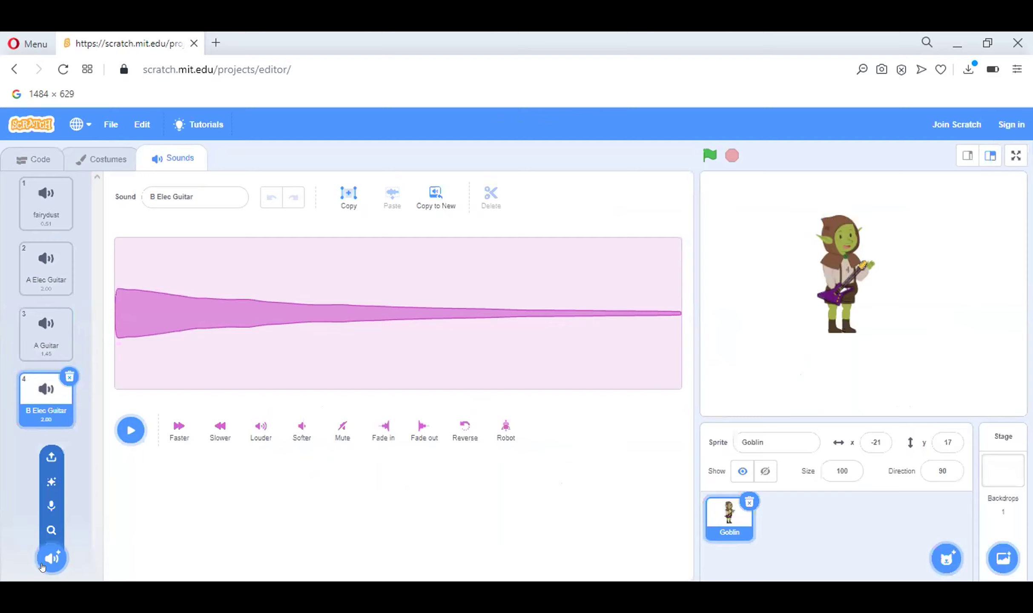
left_click(43, 566)
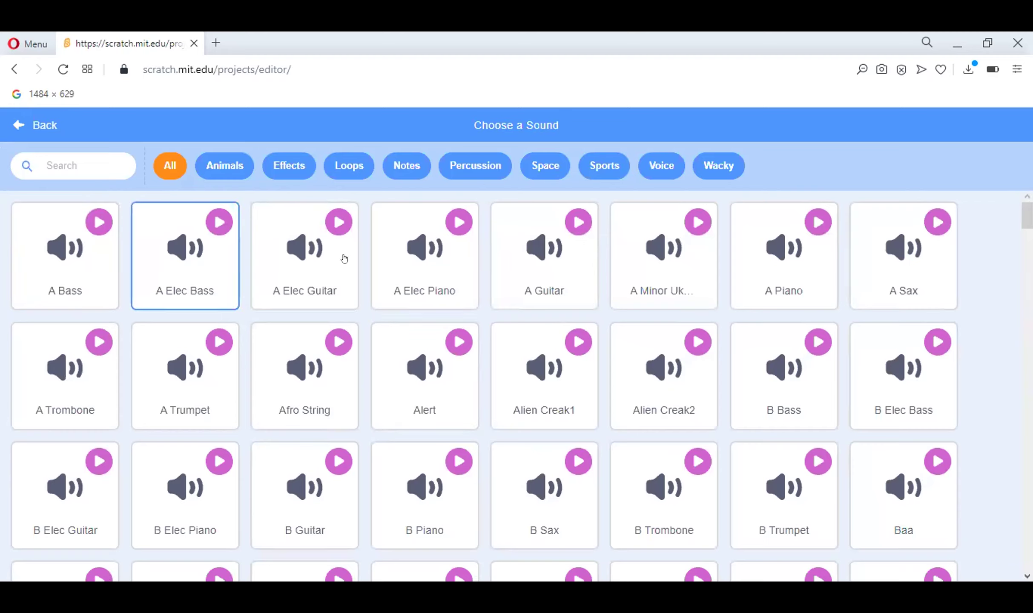
left_click(378, 266)
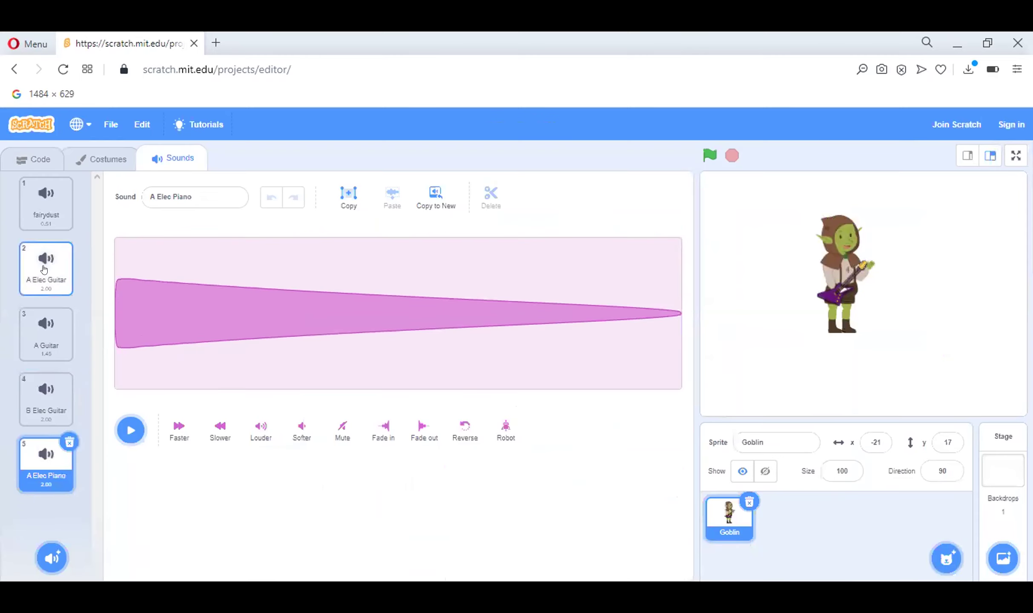
left_click(44, 269)
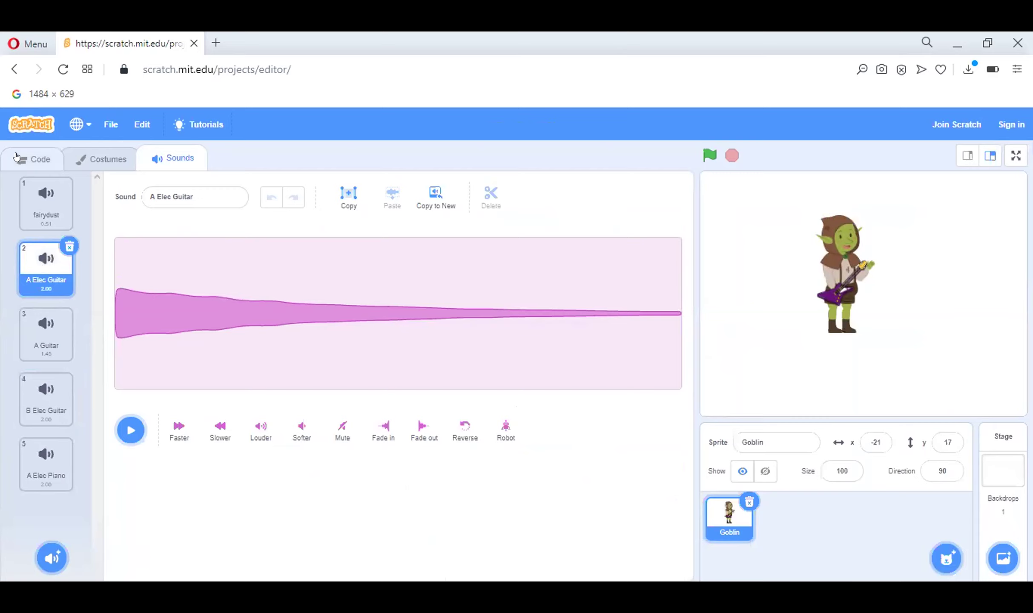
Put a start sound block inside the Goblin's up arrow if-then block, replacing the trial play sound until done block
left_click(16, 157)
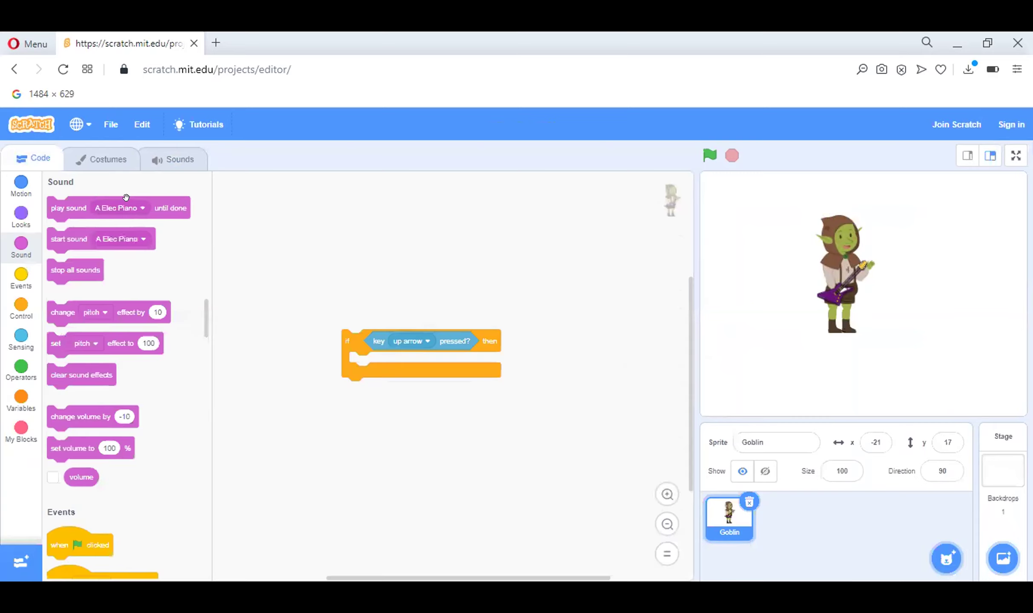
left_click_drag(64, 200, 364, 350)
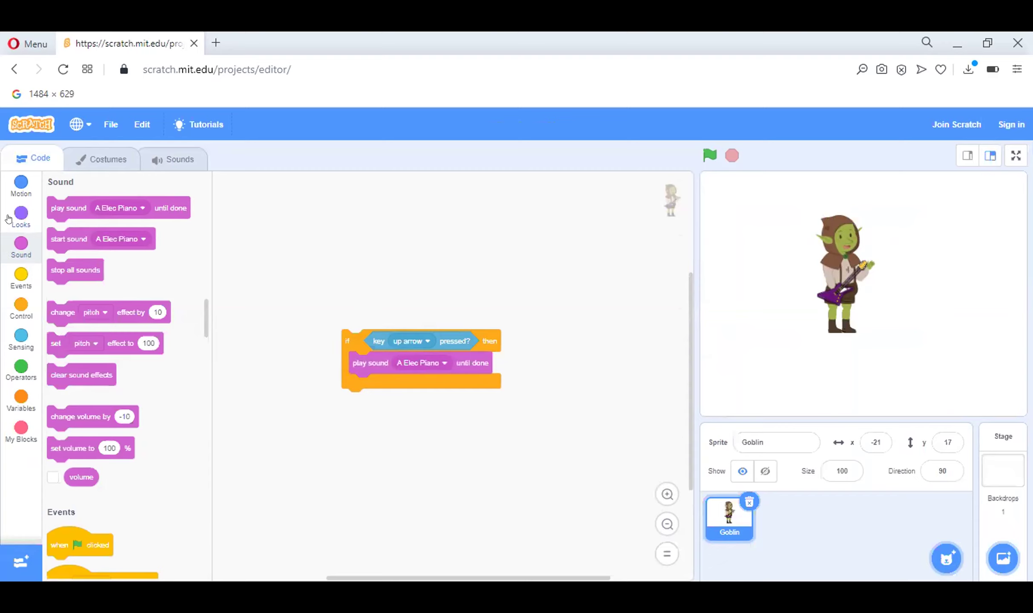
left_click_drag(418, 364, 171, 332)
left_click_drag(57, 233, 360, 364)
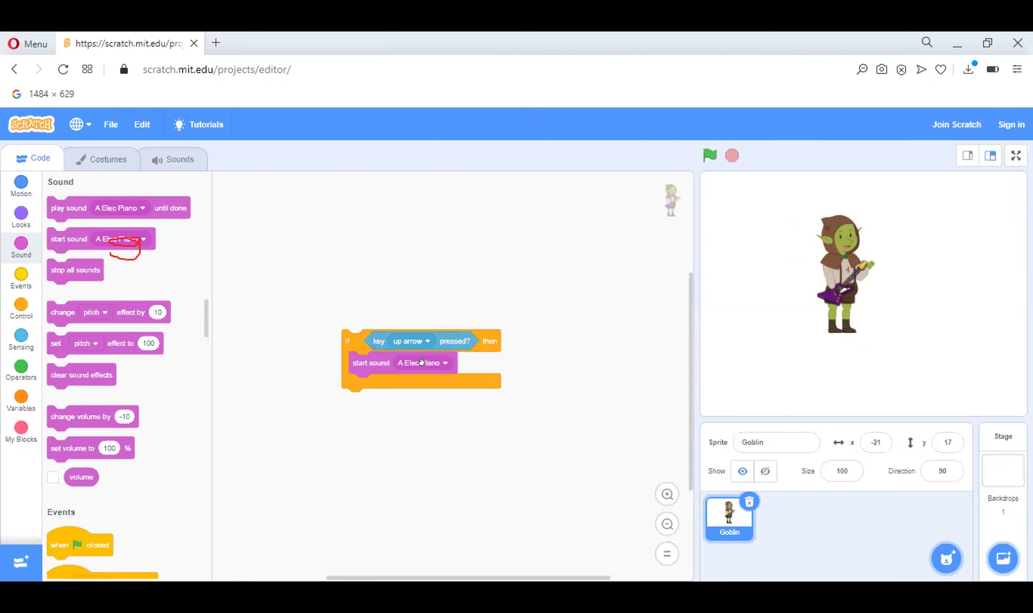
Set the Goblin's start sound block to A Elec Guitar and run the if-then script
left_click(428, 362)
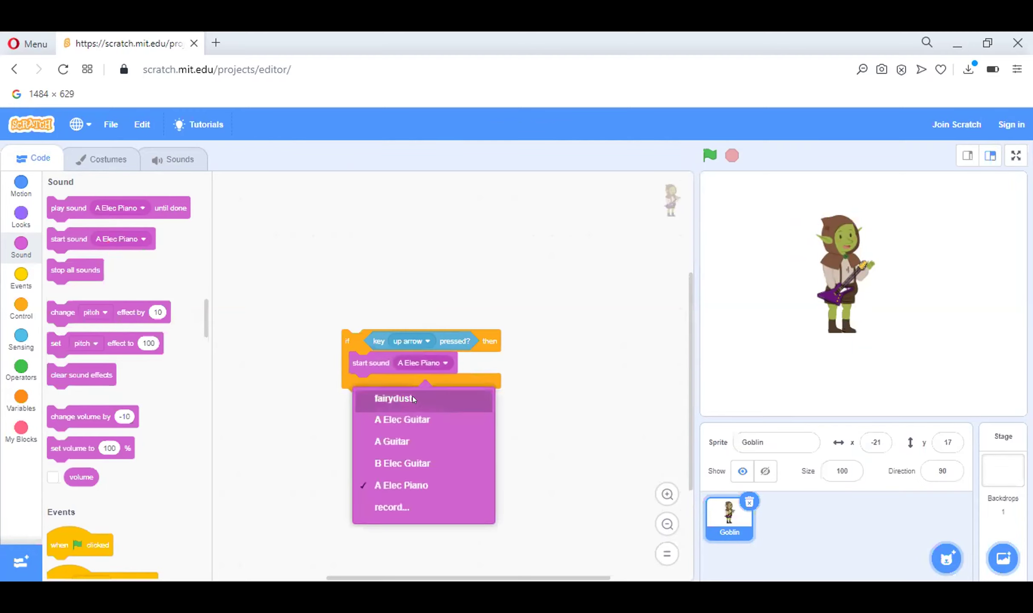
left_click(405, 421)
left_click(360, 363)
left_click(360, 363)
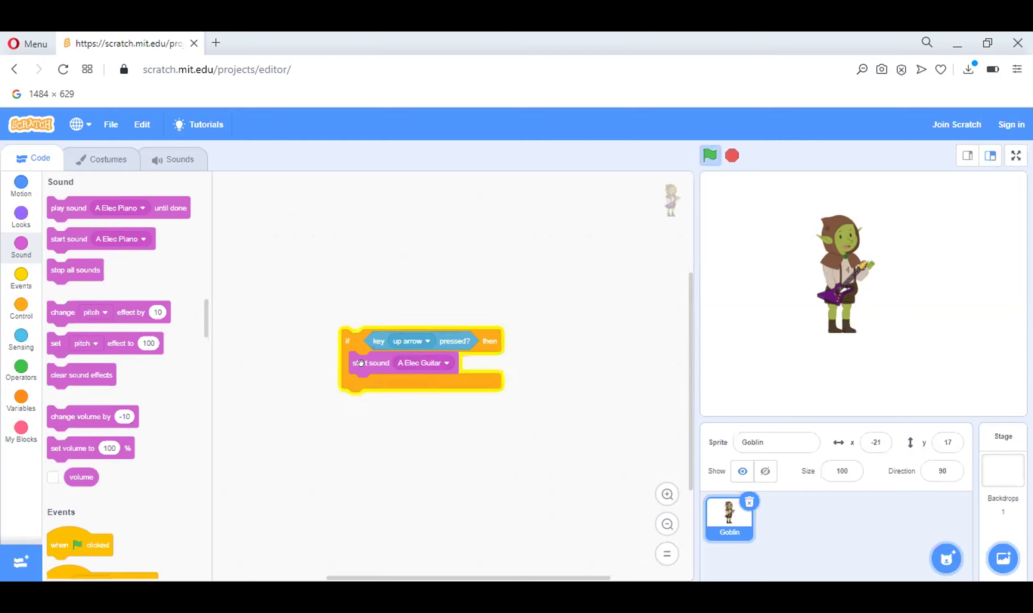
Bring up the Looks blocks for the Goblin's script
left_click(15, 219)
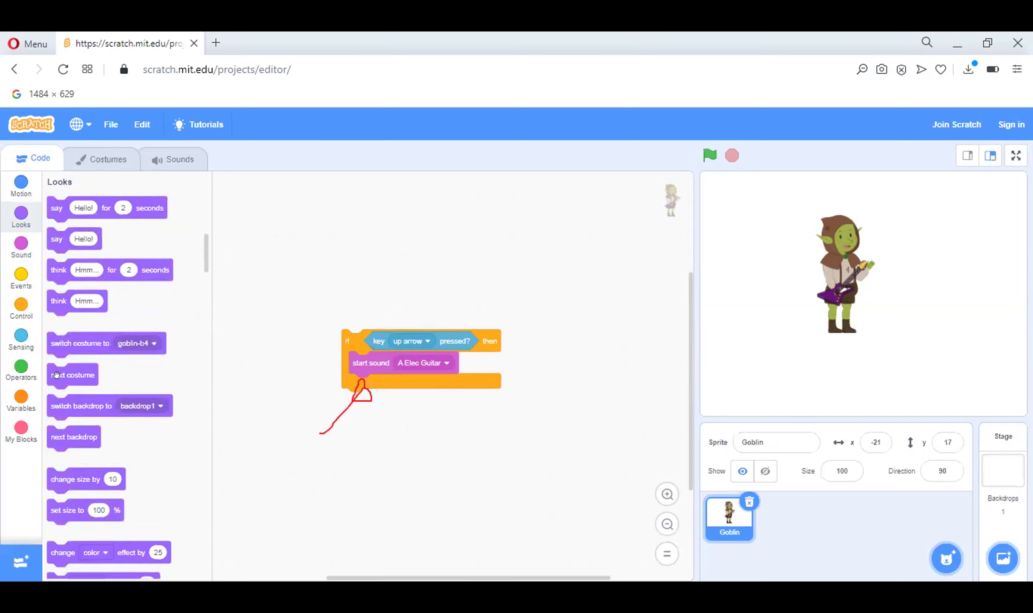